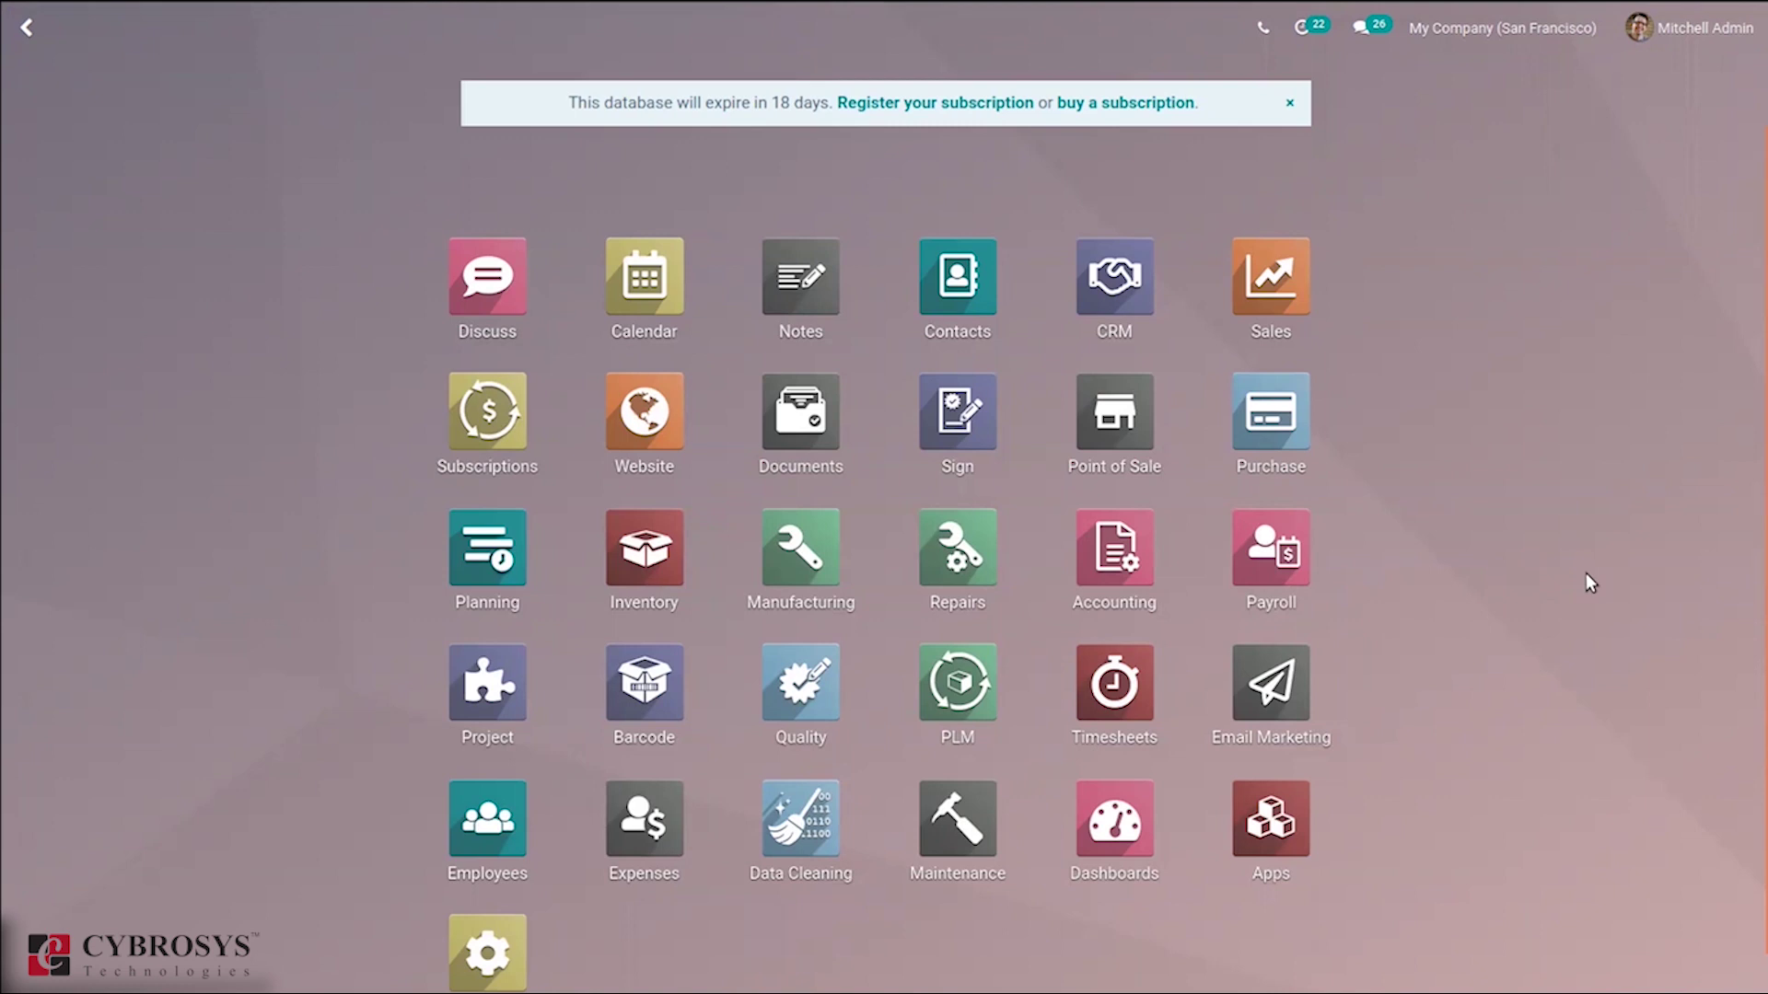
- Open the list of journals in the Accounting configuration and start creating a new journal
left_click(1096, 544)
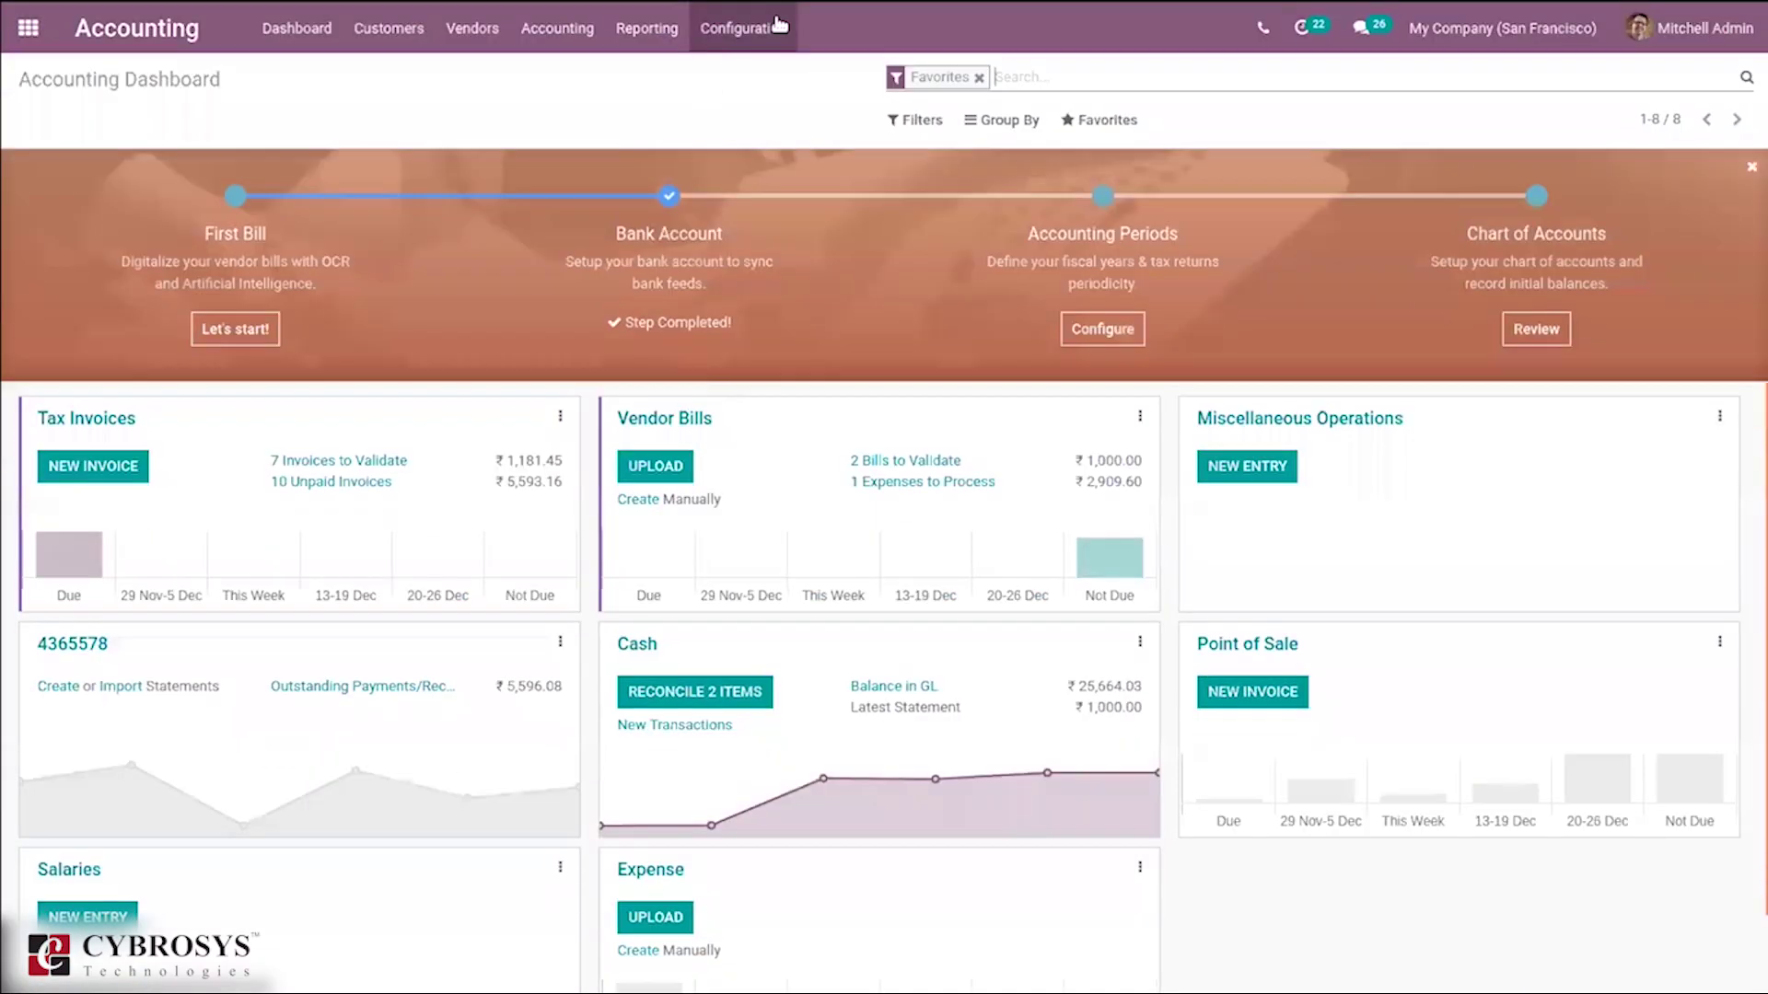
left_click(778, 24)
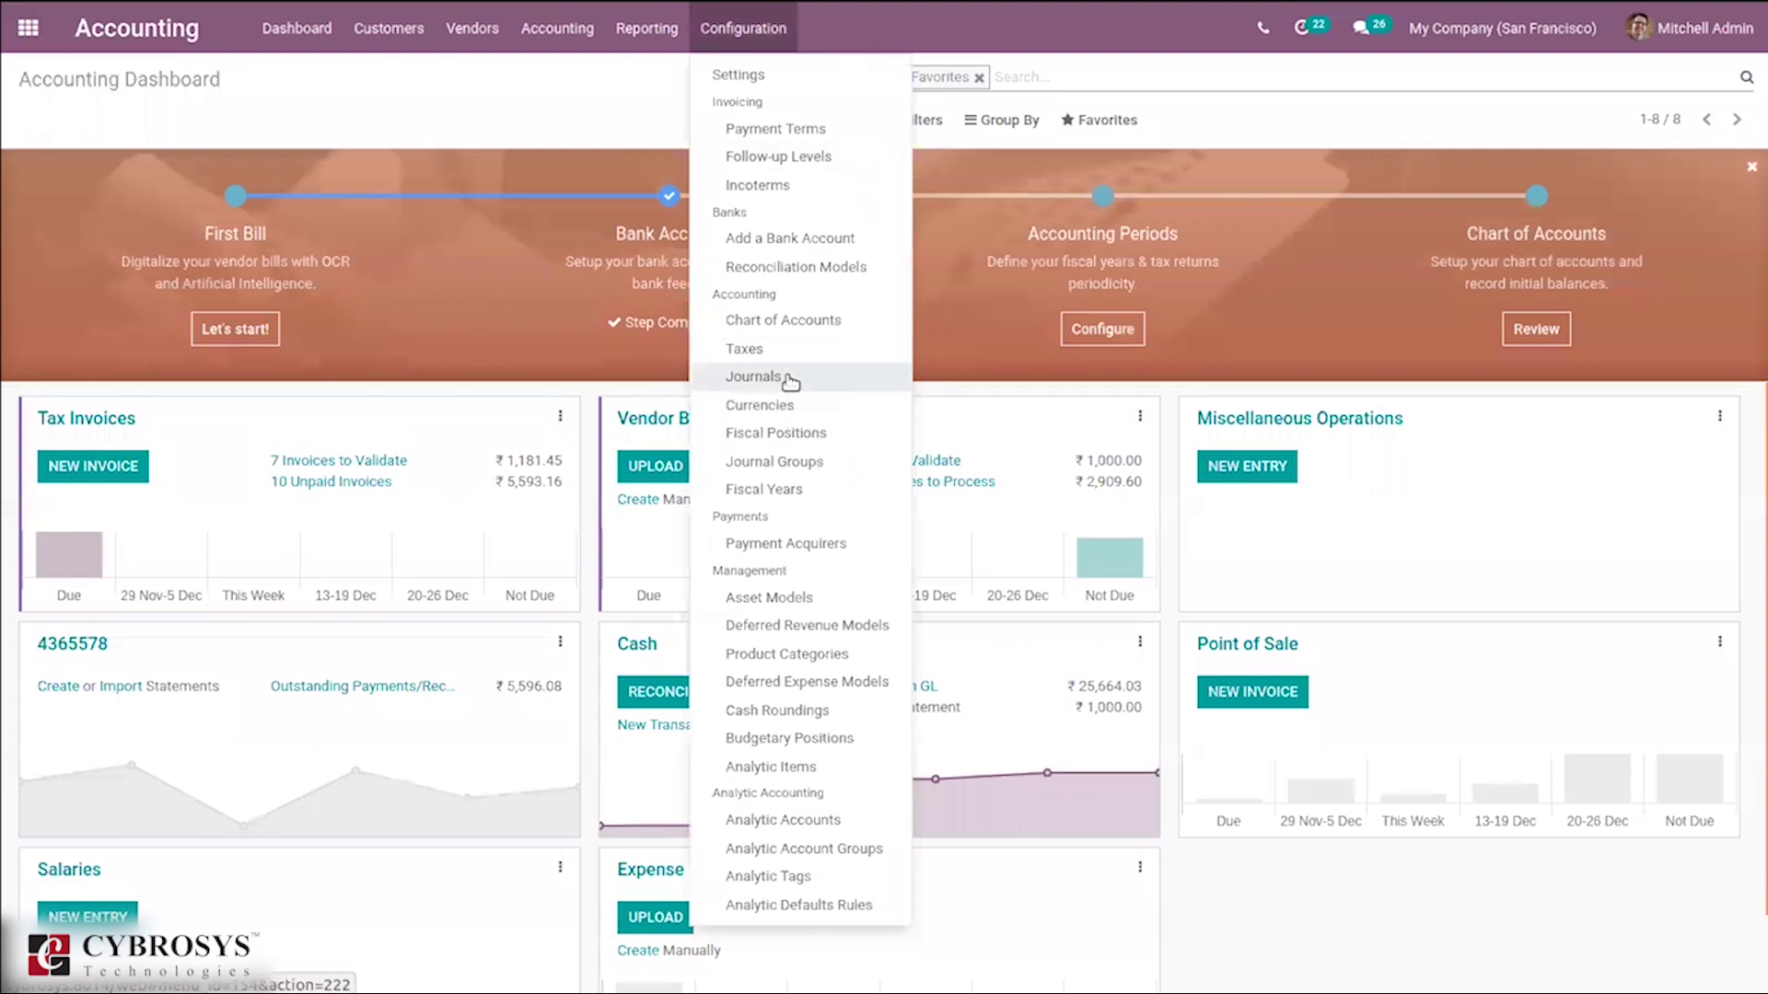
left_click(784, 378)
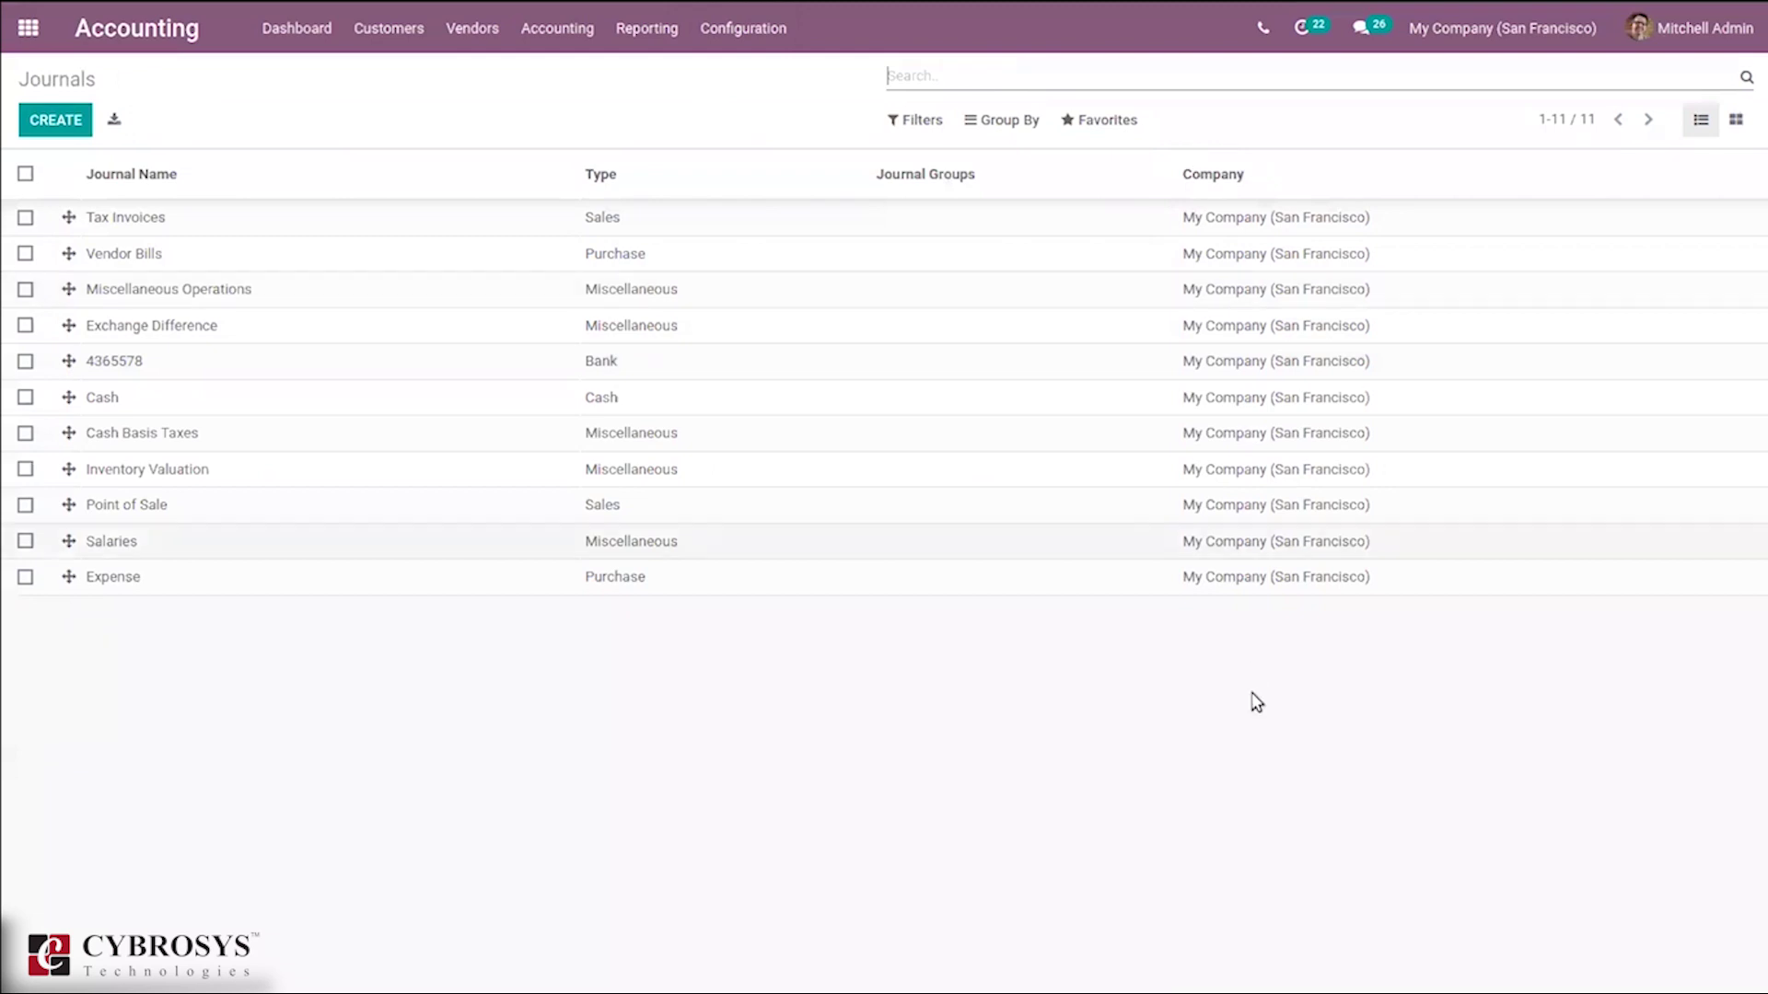
left_click(46, 118)
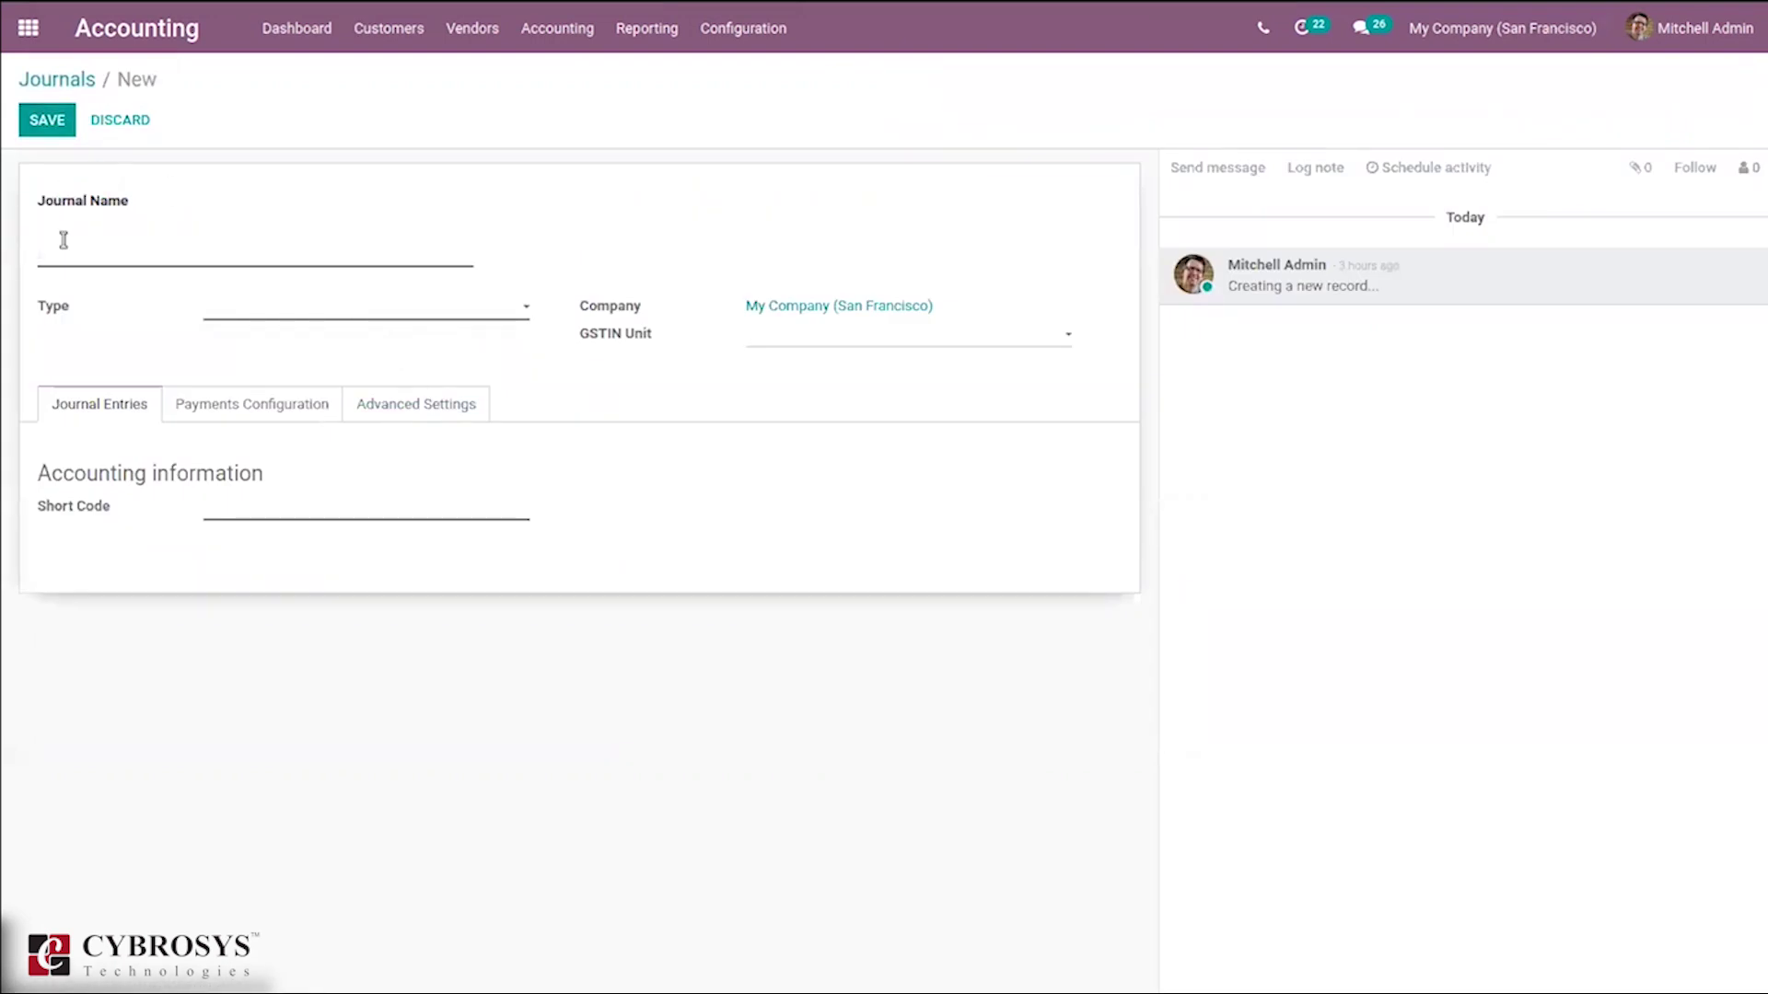
- Set the new journal's type to Sales and view the accounts available as Default Income Account
left_click(303, 318)
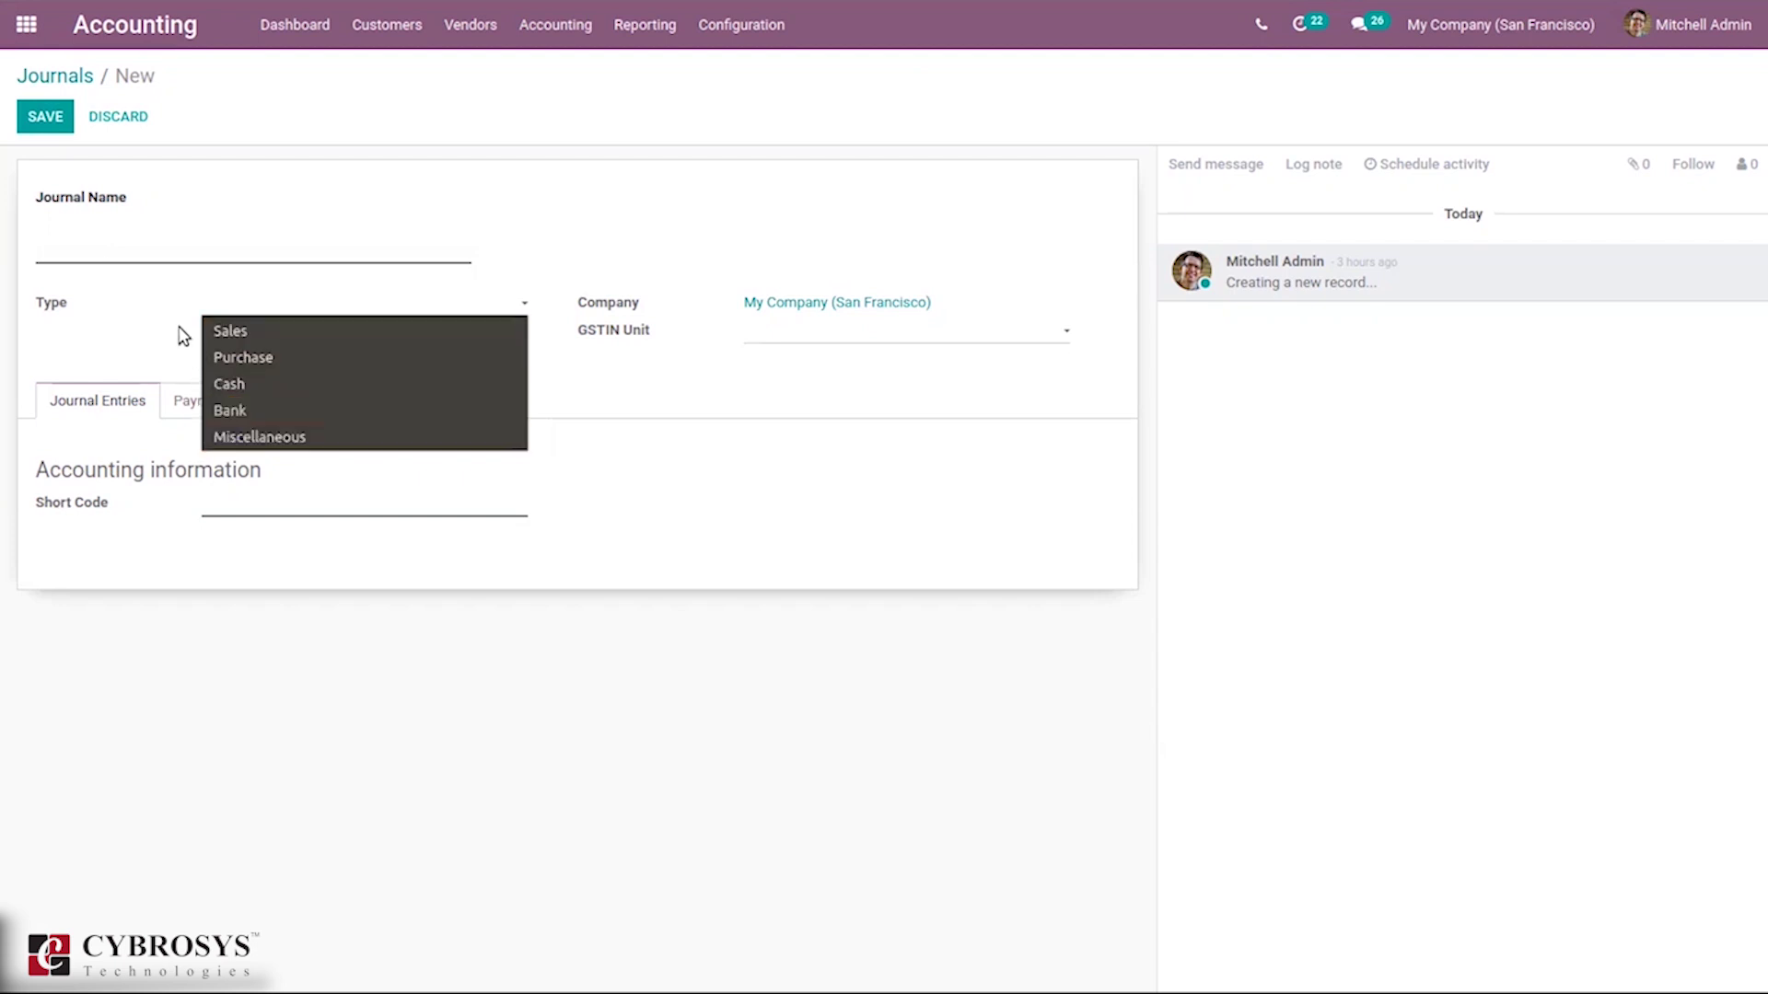
left_click(247, 334)
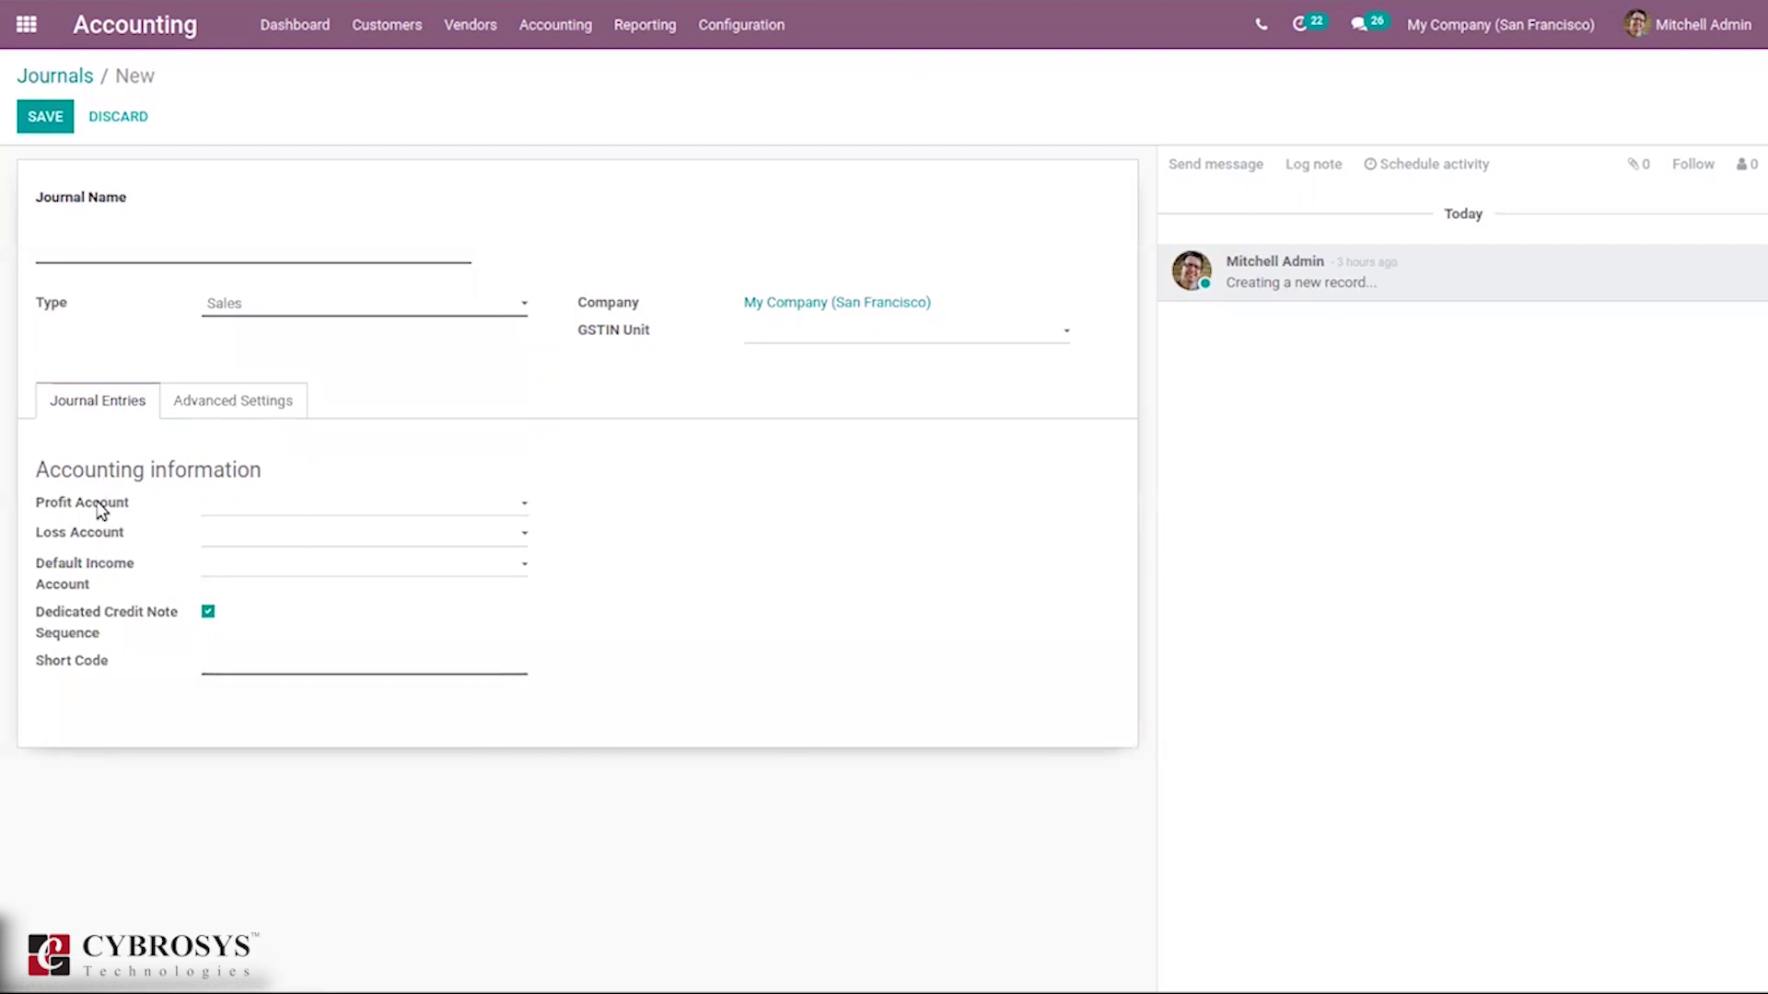
mouse_move(101, 511)
left_click(214, 578)
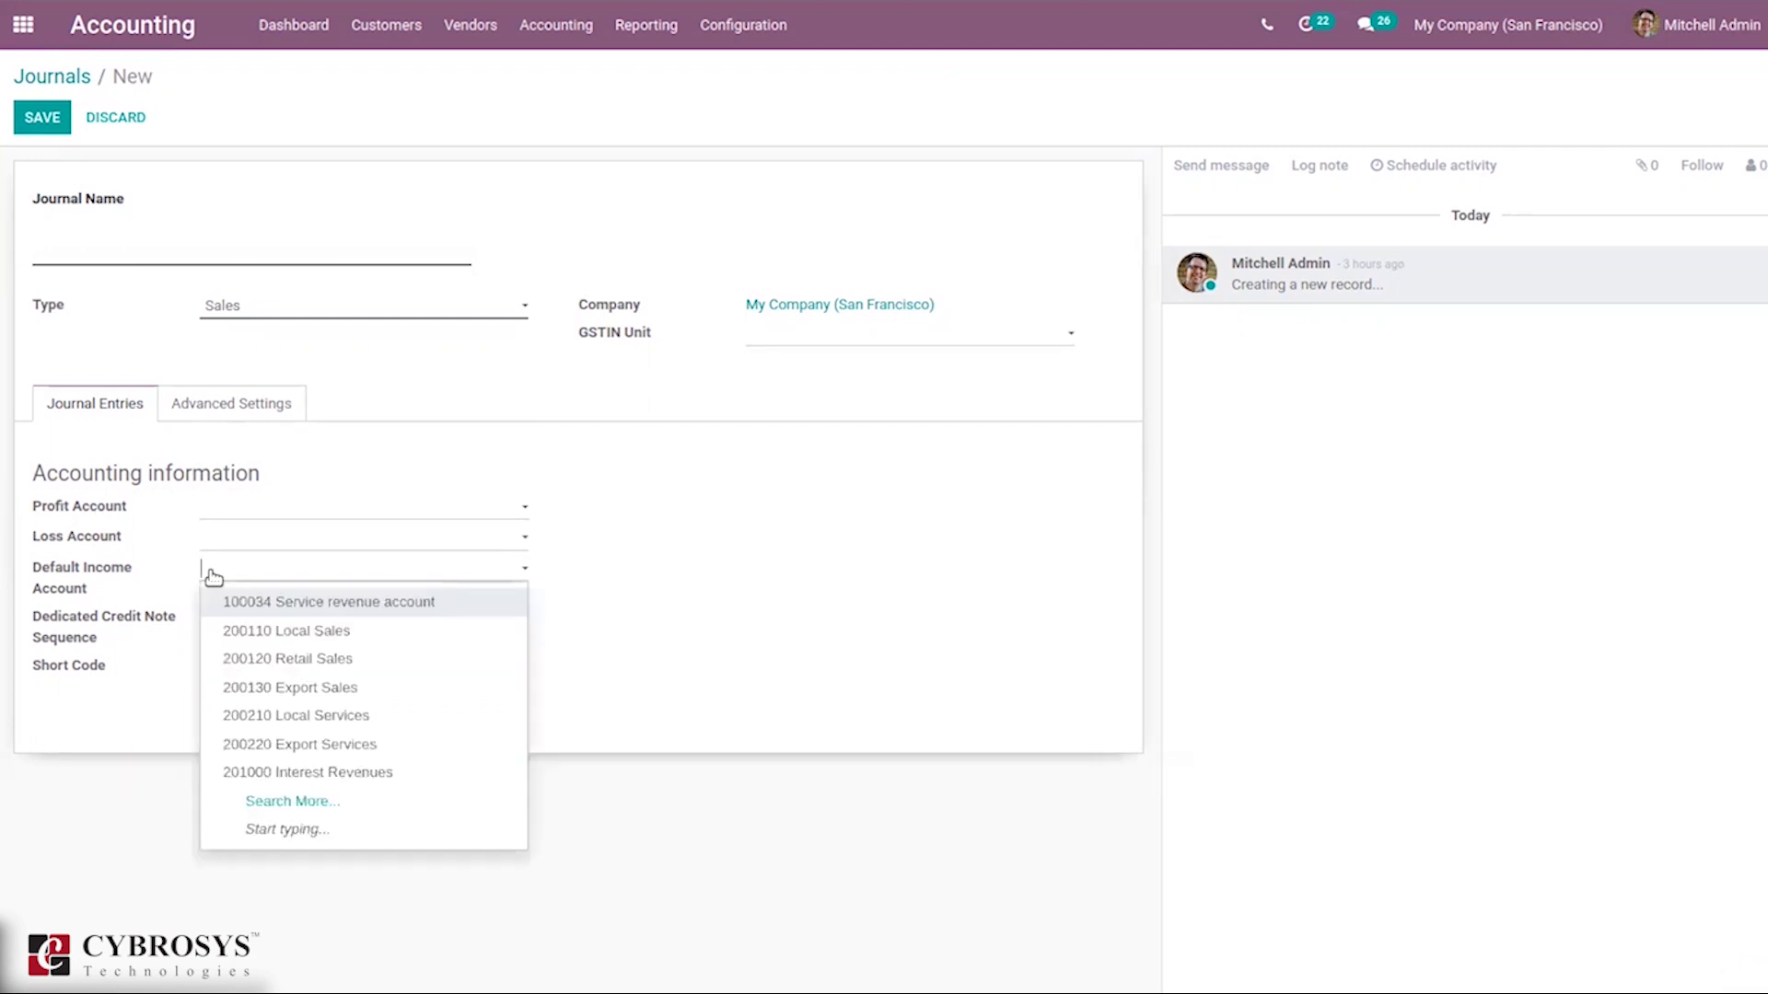
left_click(157, 586)
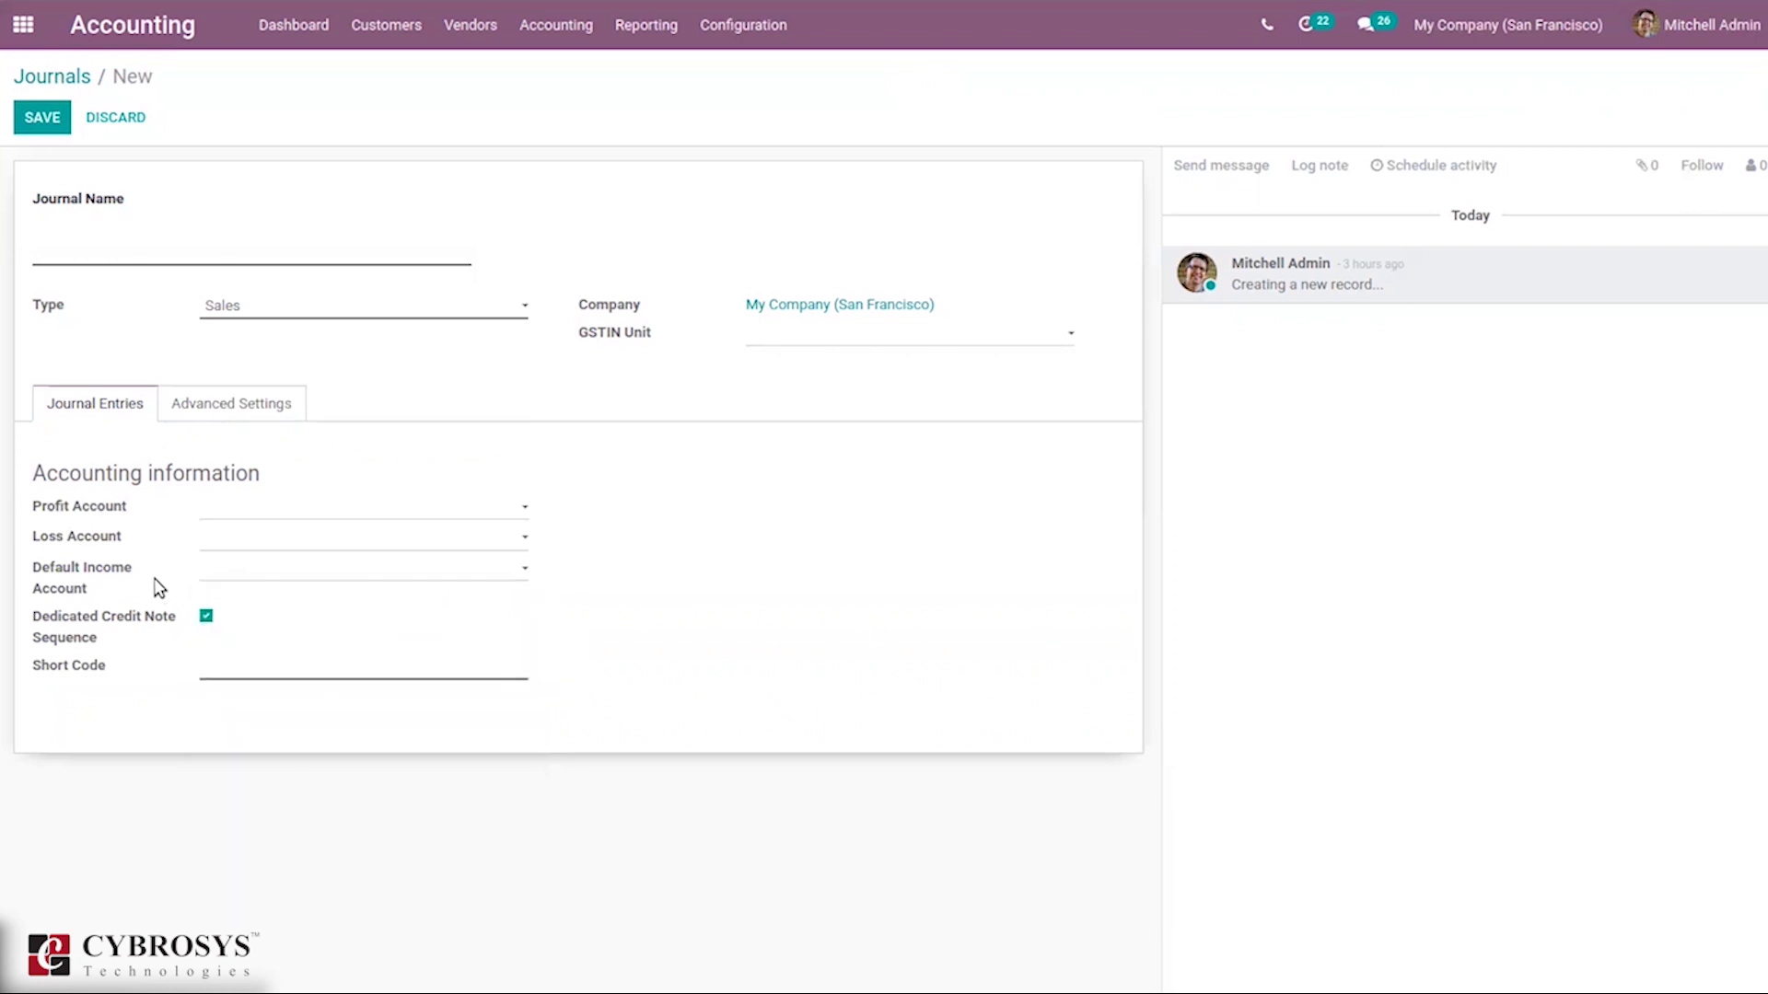
left_click(153, 590)
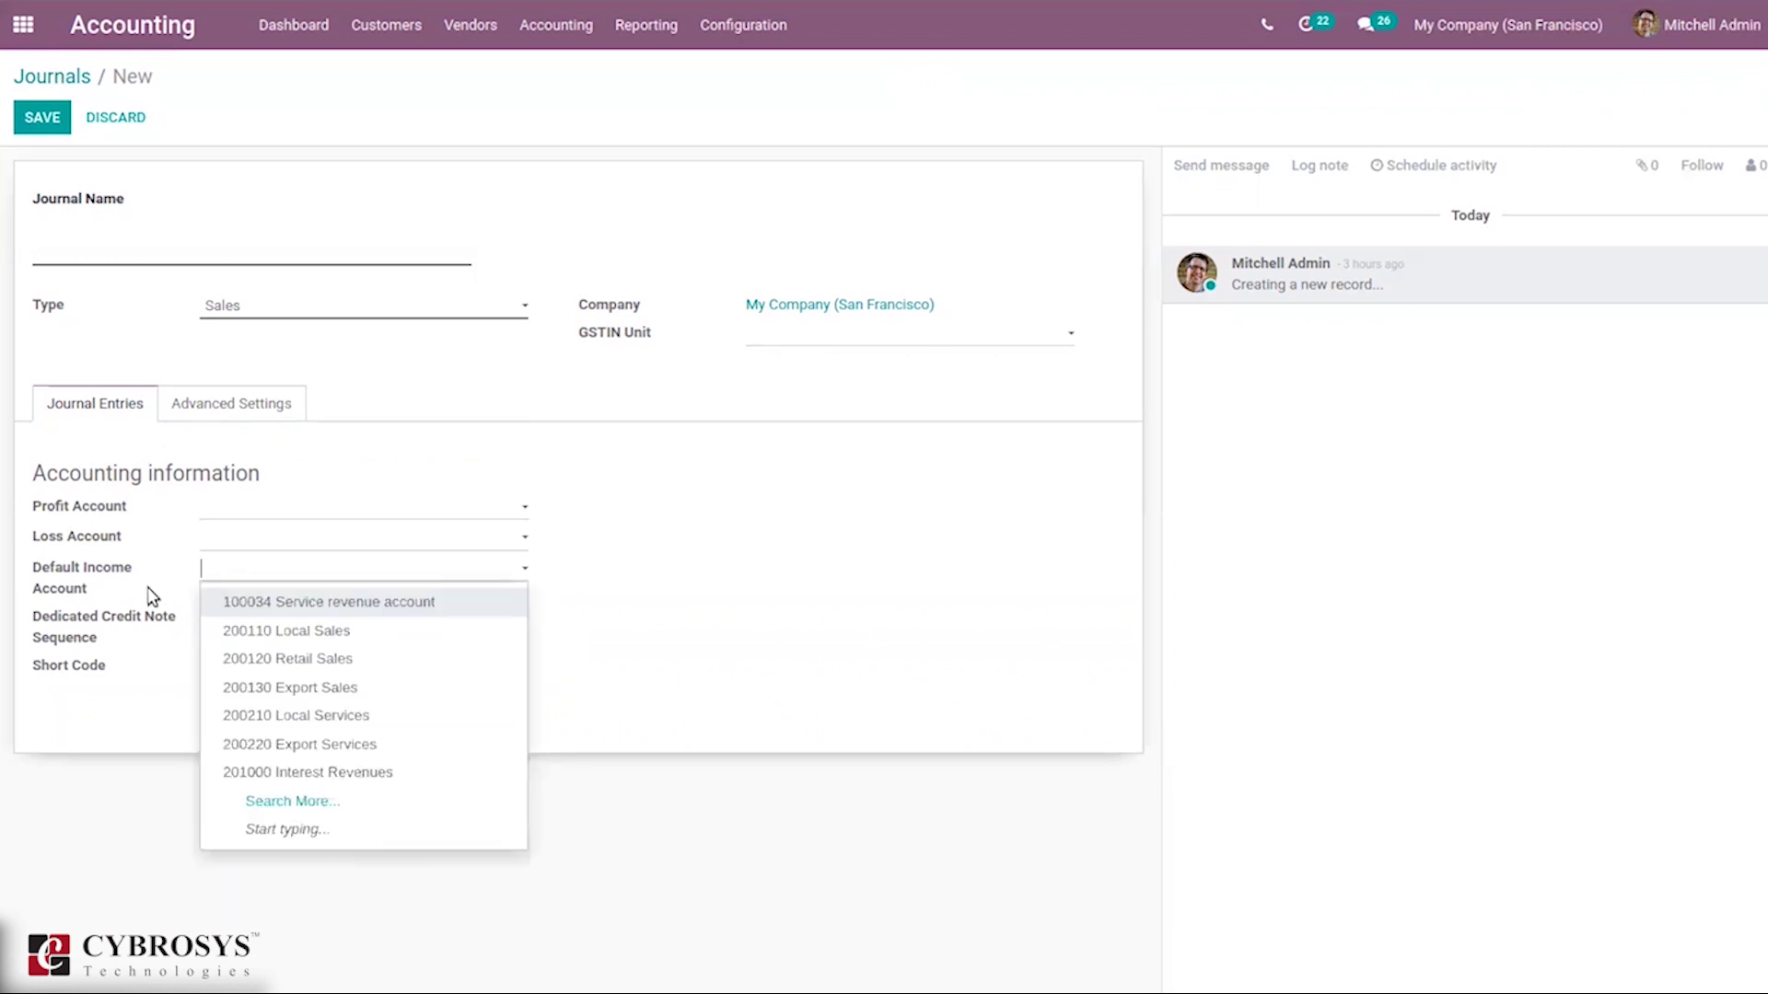
left_click(98, 636)
- Toggle the Dedicated Credit Note Sequence option off and back on
left_click(206, 616)
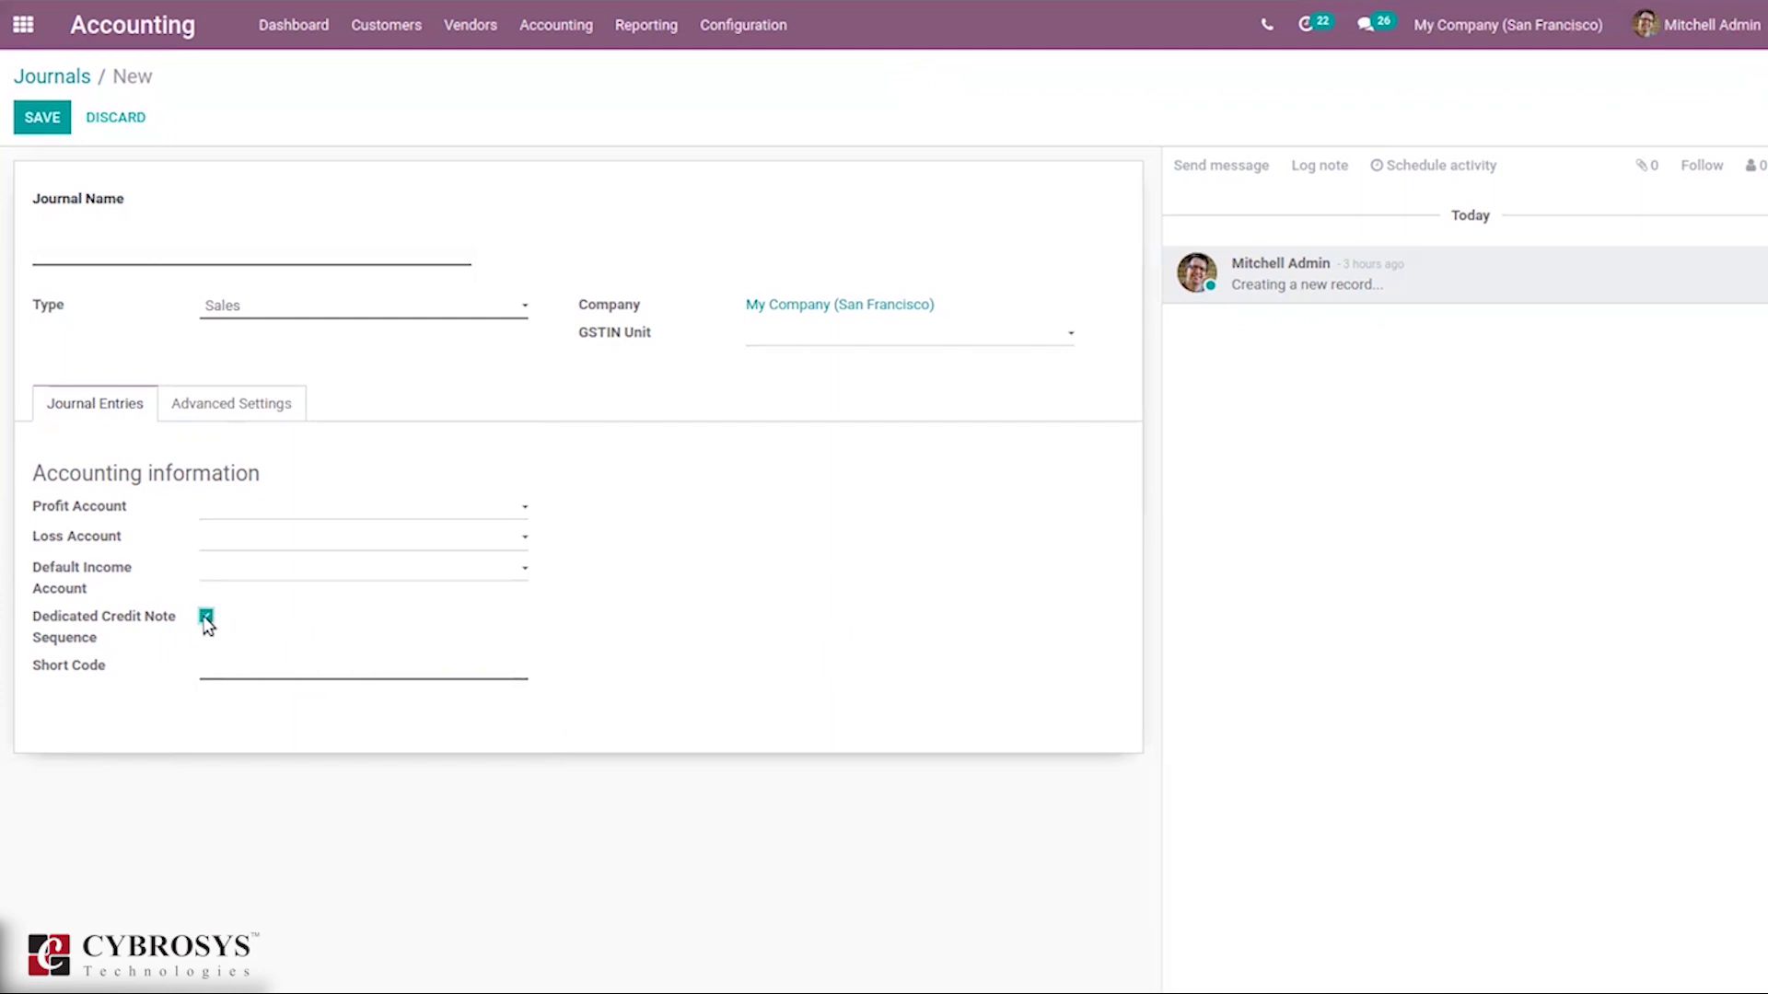
left_click(205, 616)
left_click(208, 619)
- Examine the Sales journal's advanced control-access choices for allowed account types and allowed accounts
left_click(173, 406)
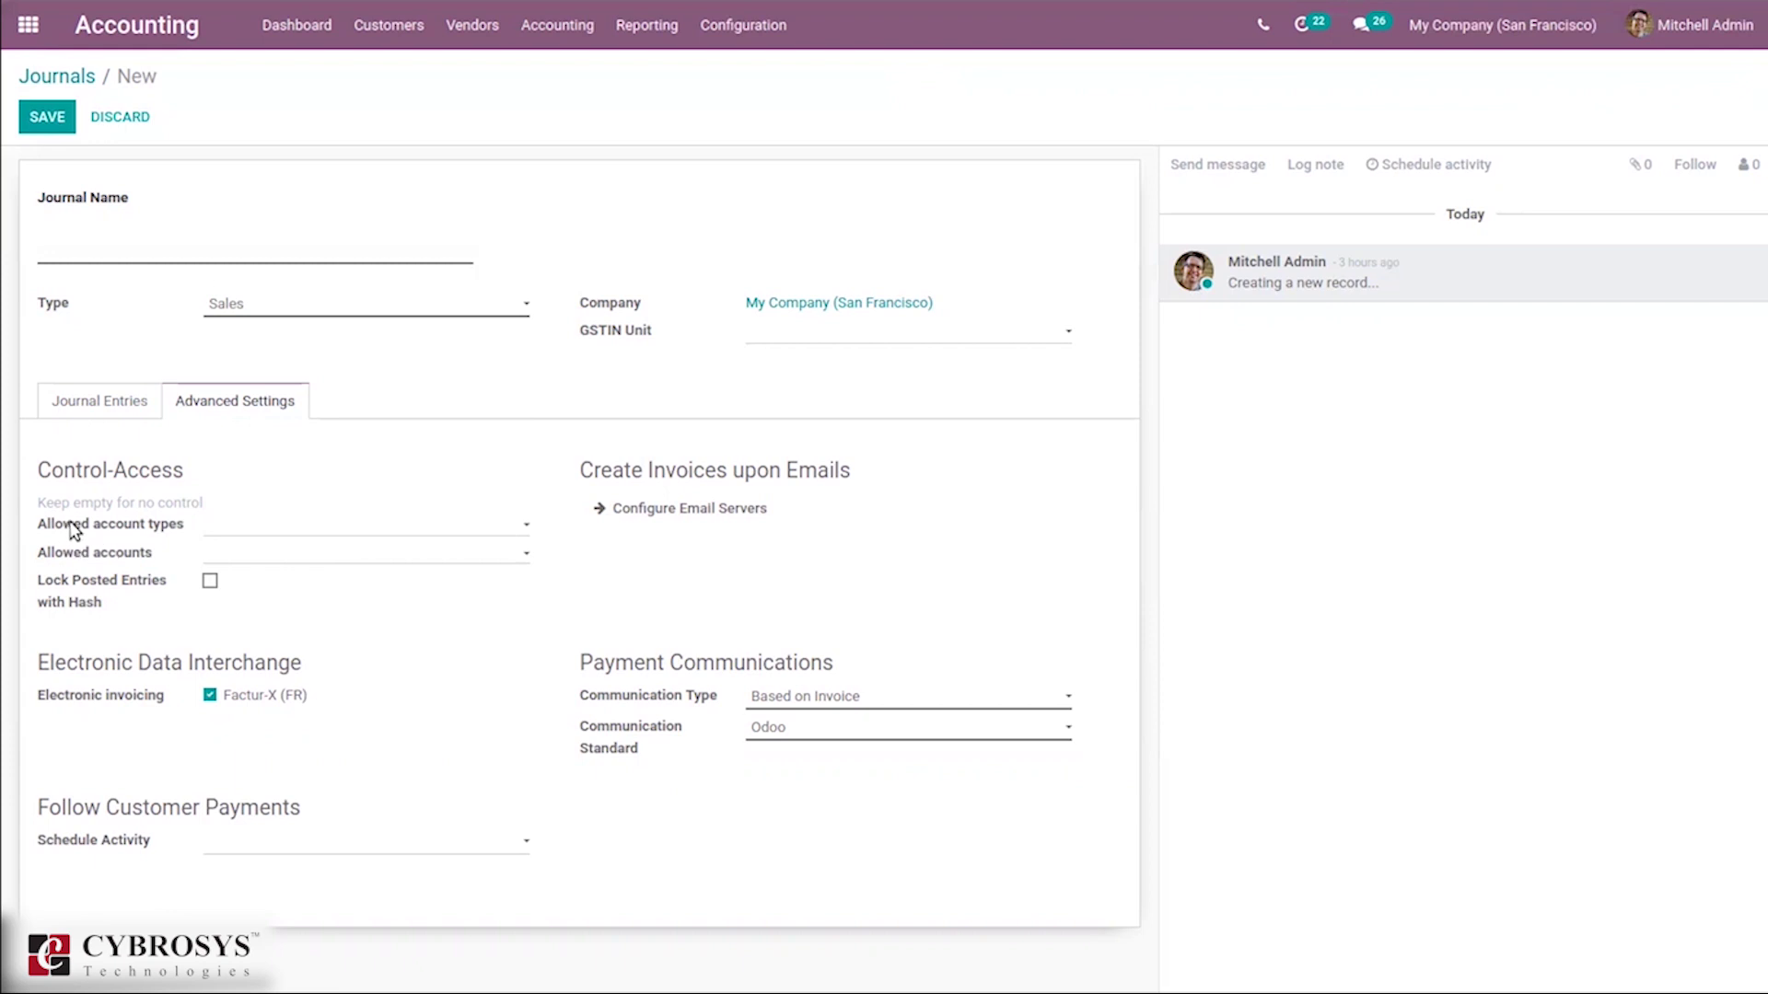
left_click(219, 529)
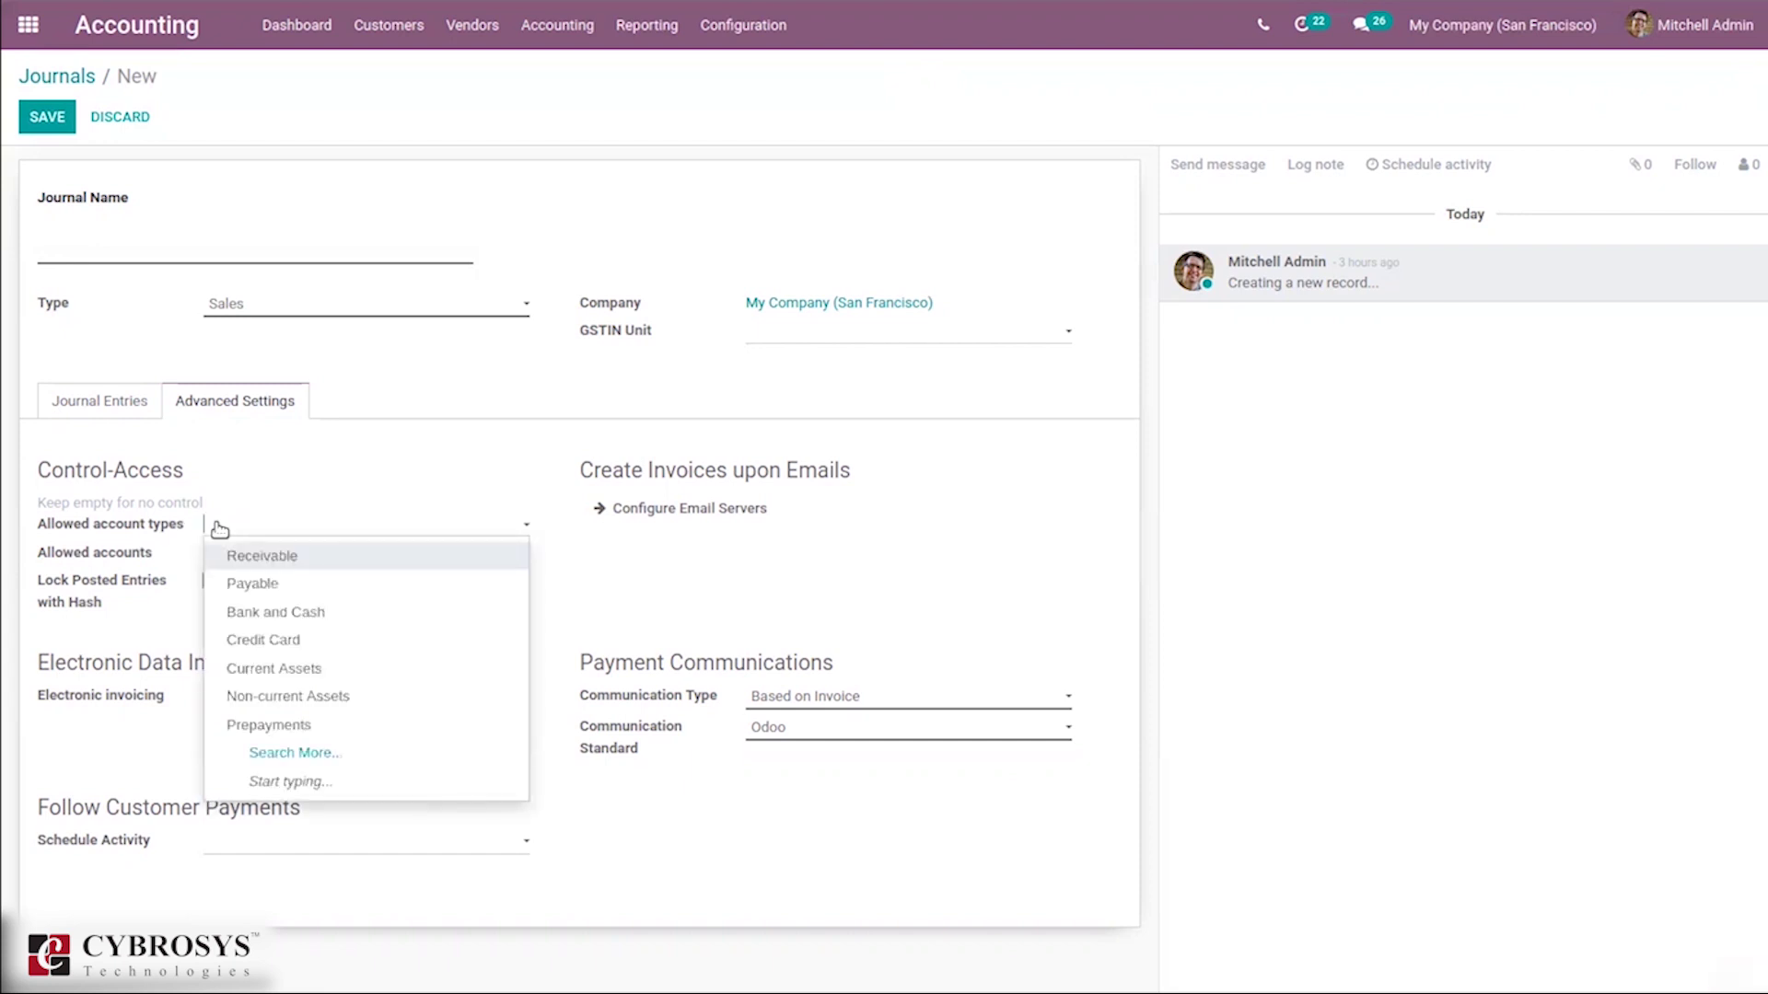
left_click(99, 554)
left_click(99, 553)
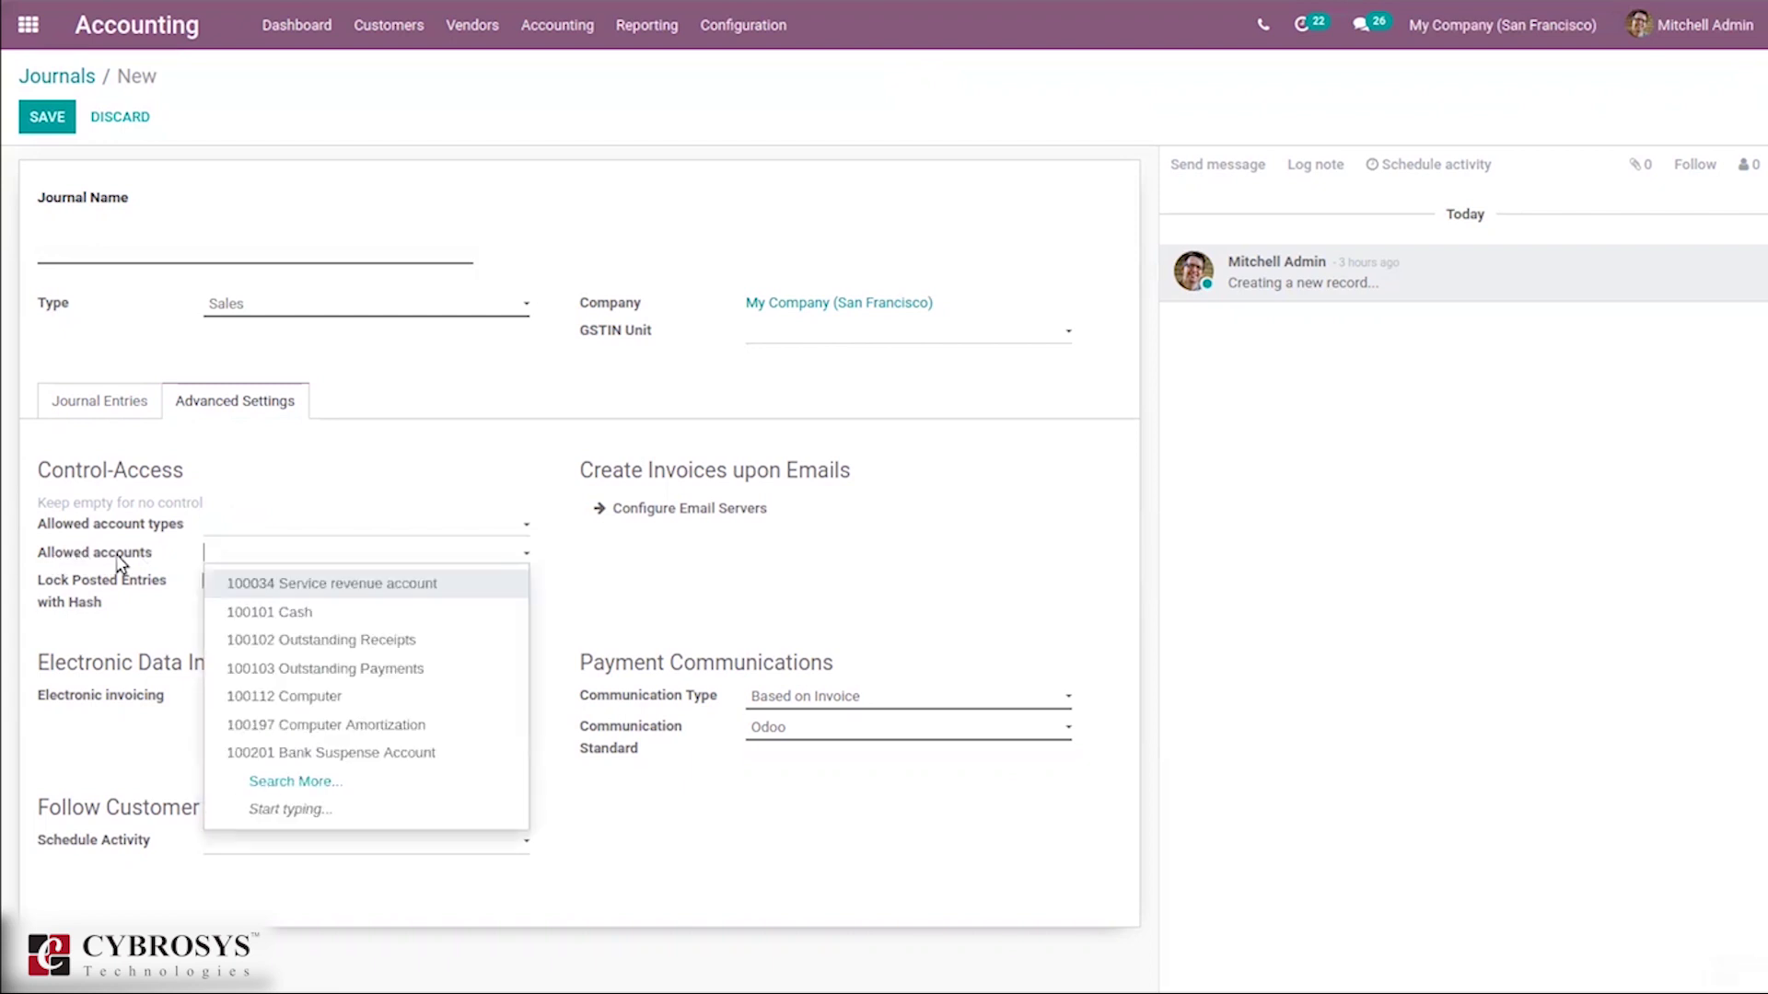
mouse_move(89, 583)
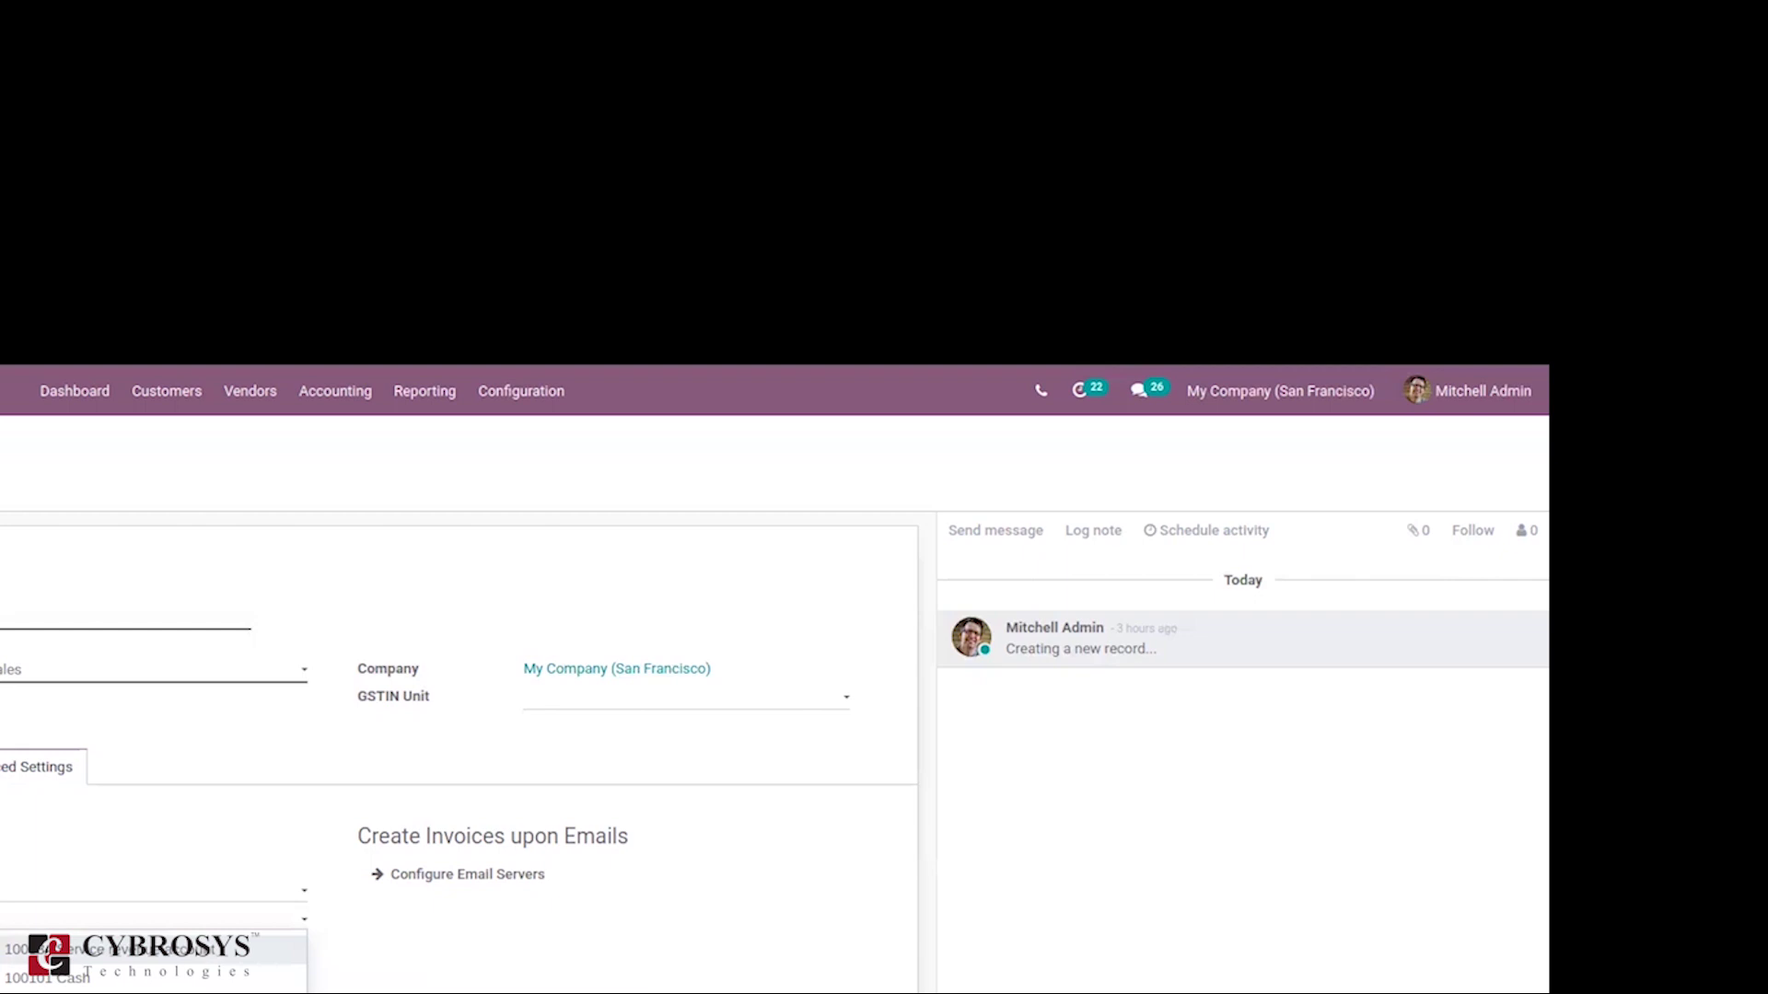
key("Escape")
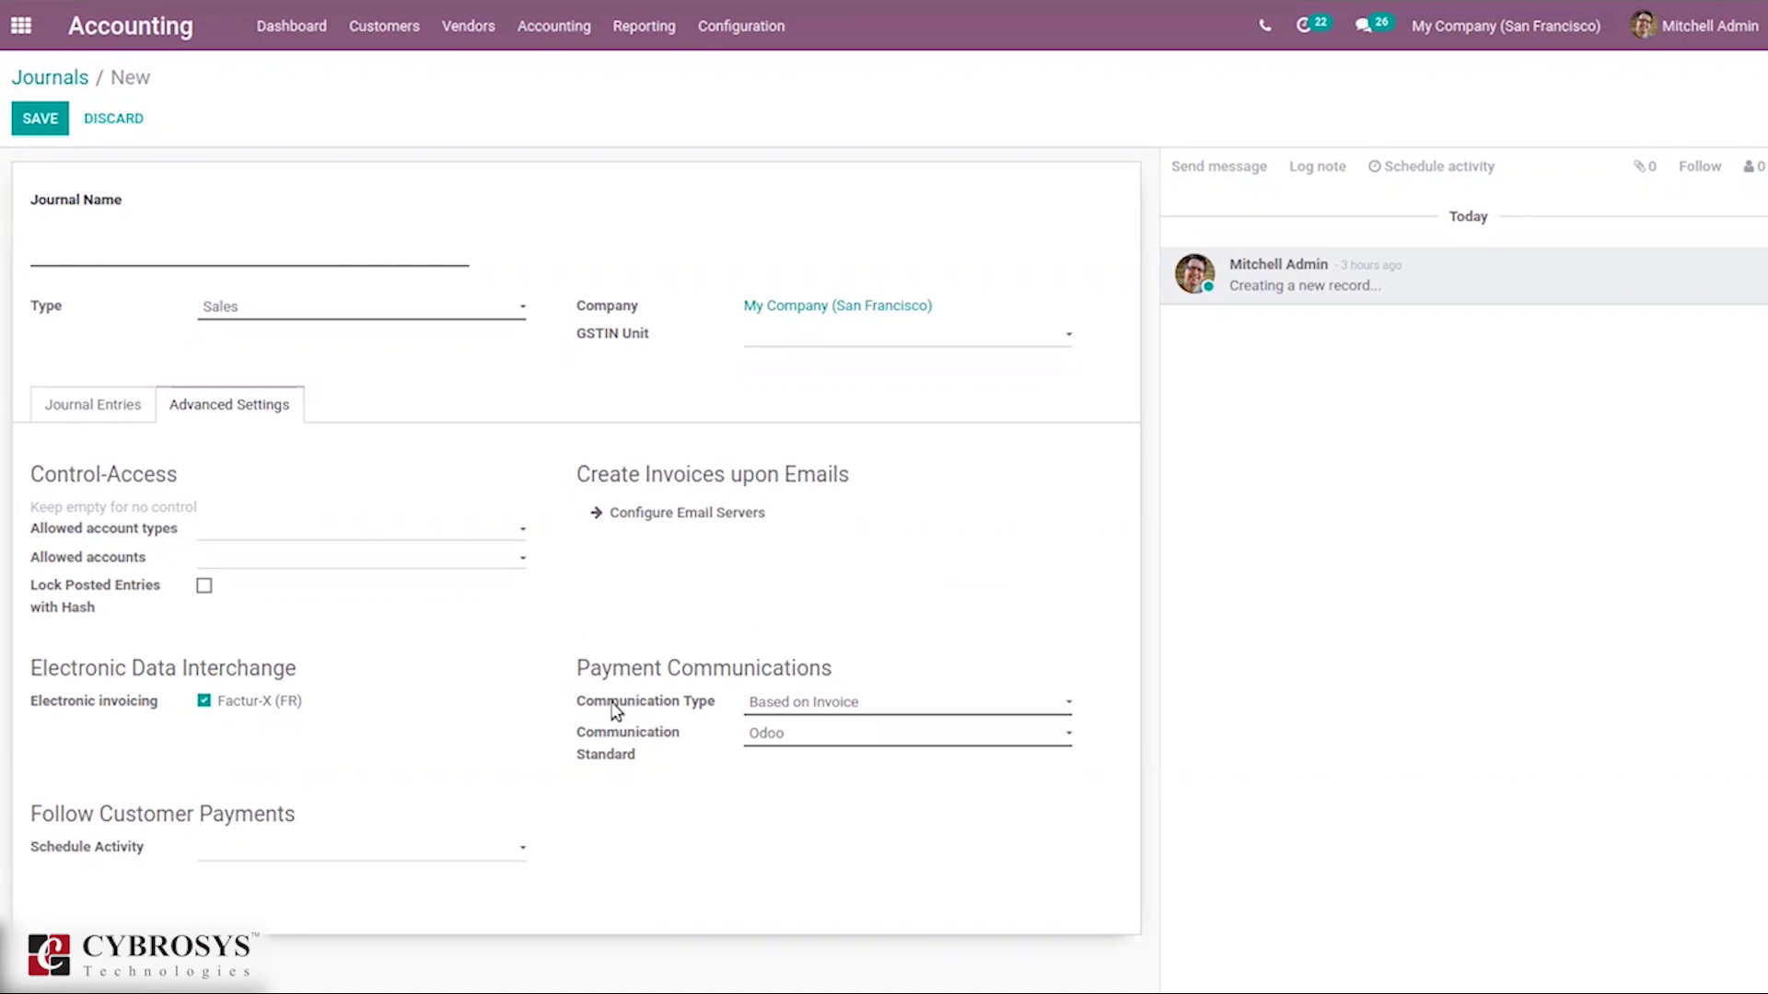
- Examine the Communication Type and Communication Standard options for the journal's payment communications
left_click(789, 712)
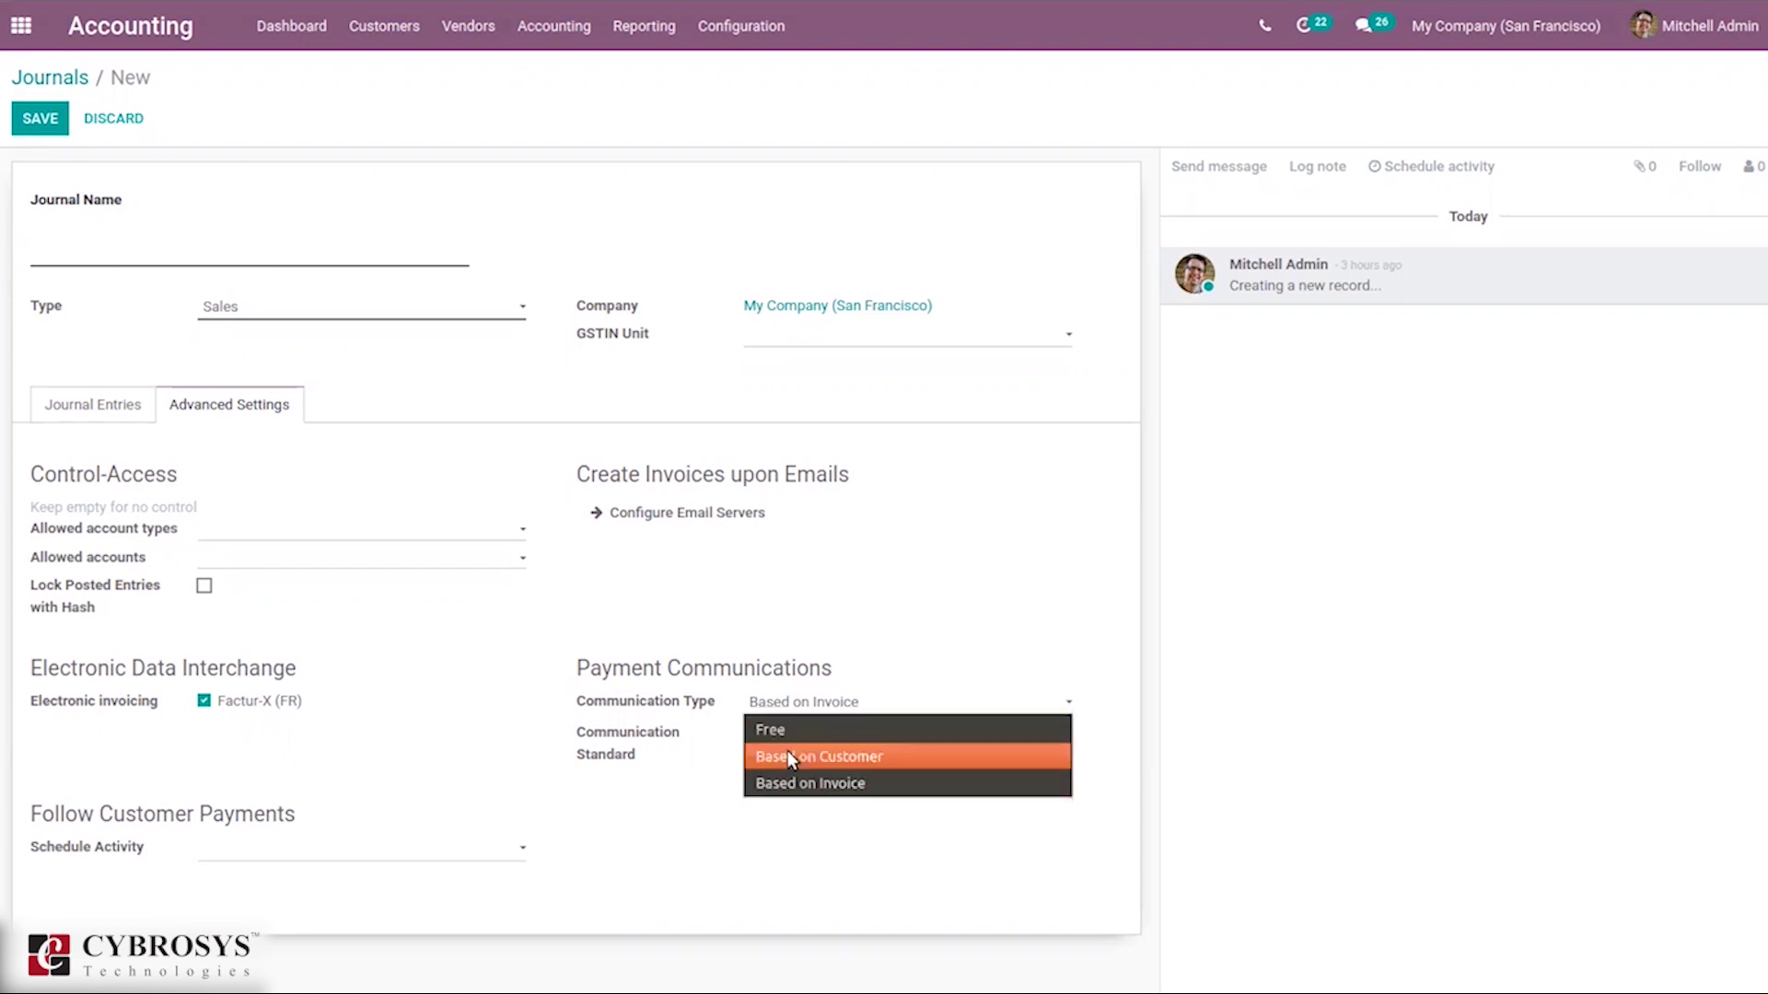
left_click(680, 808)
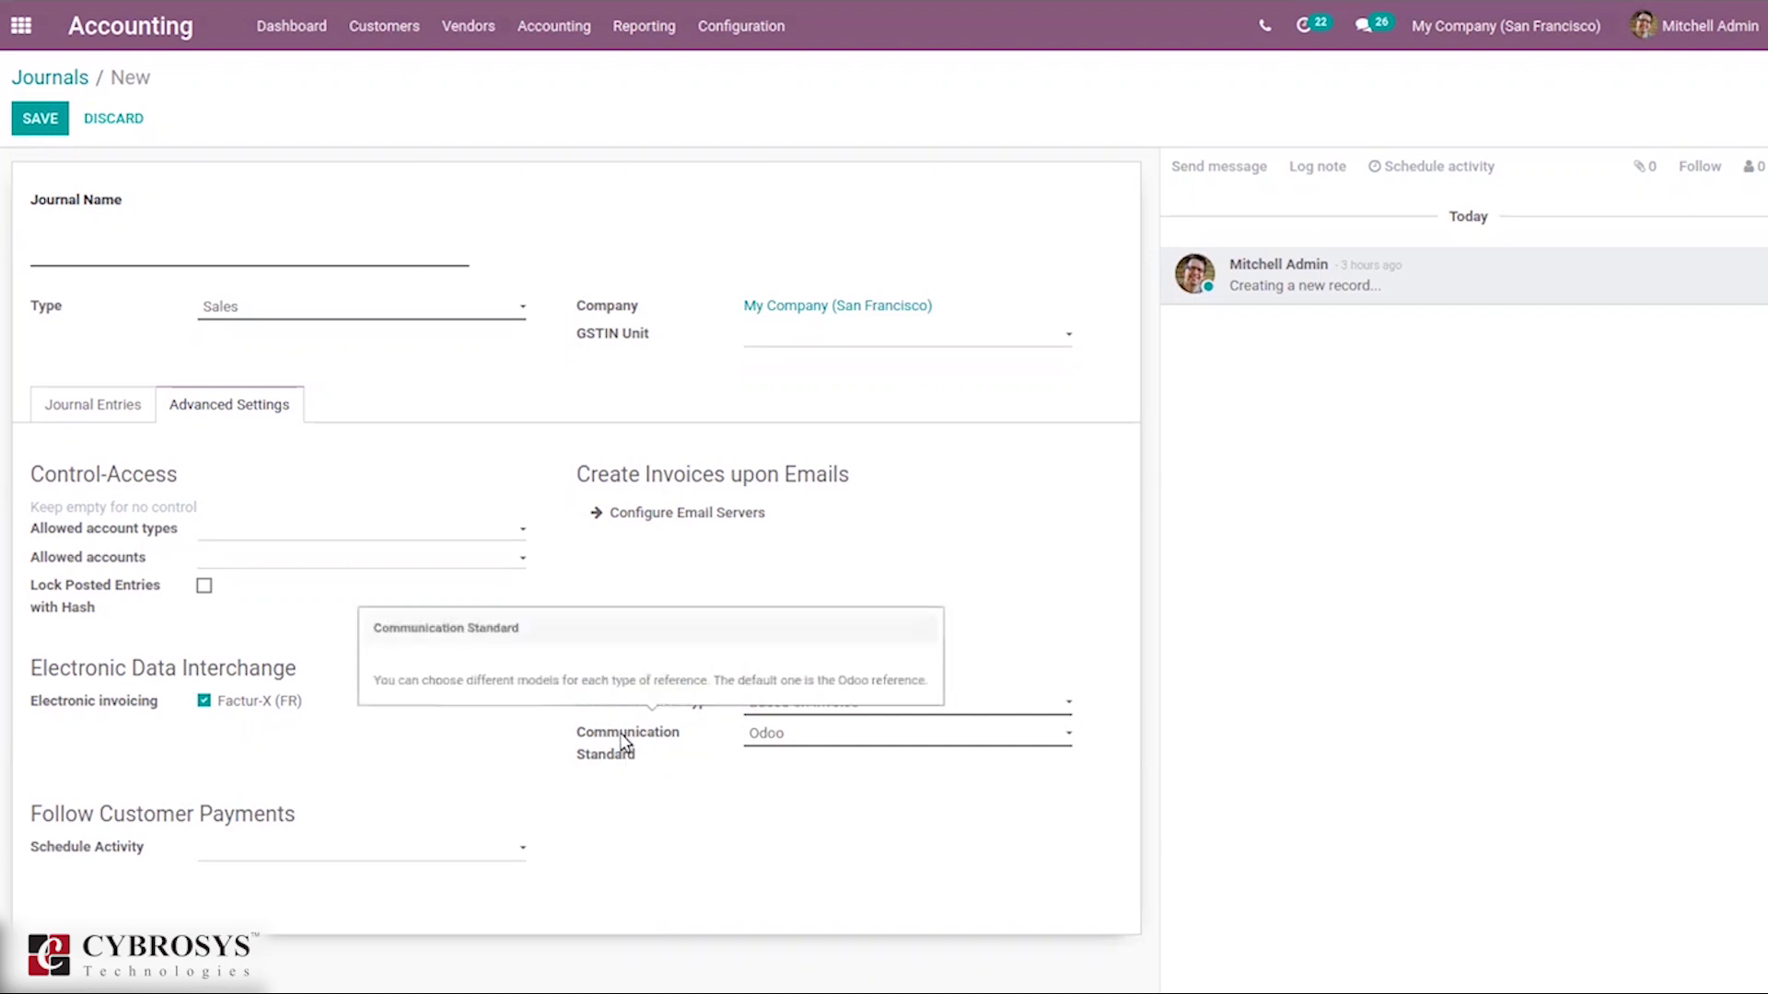
left_click(805, 734)
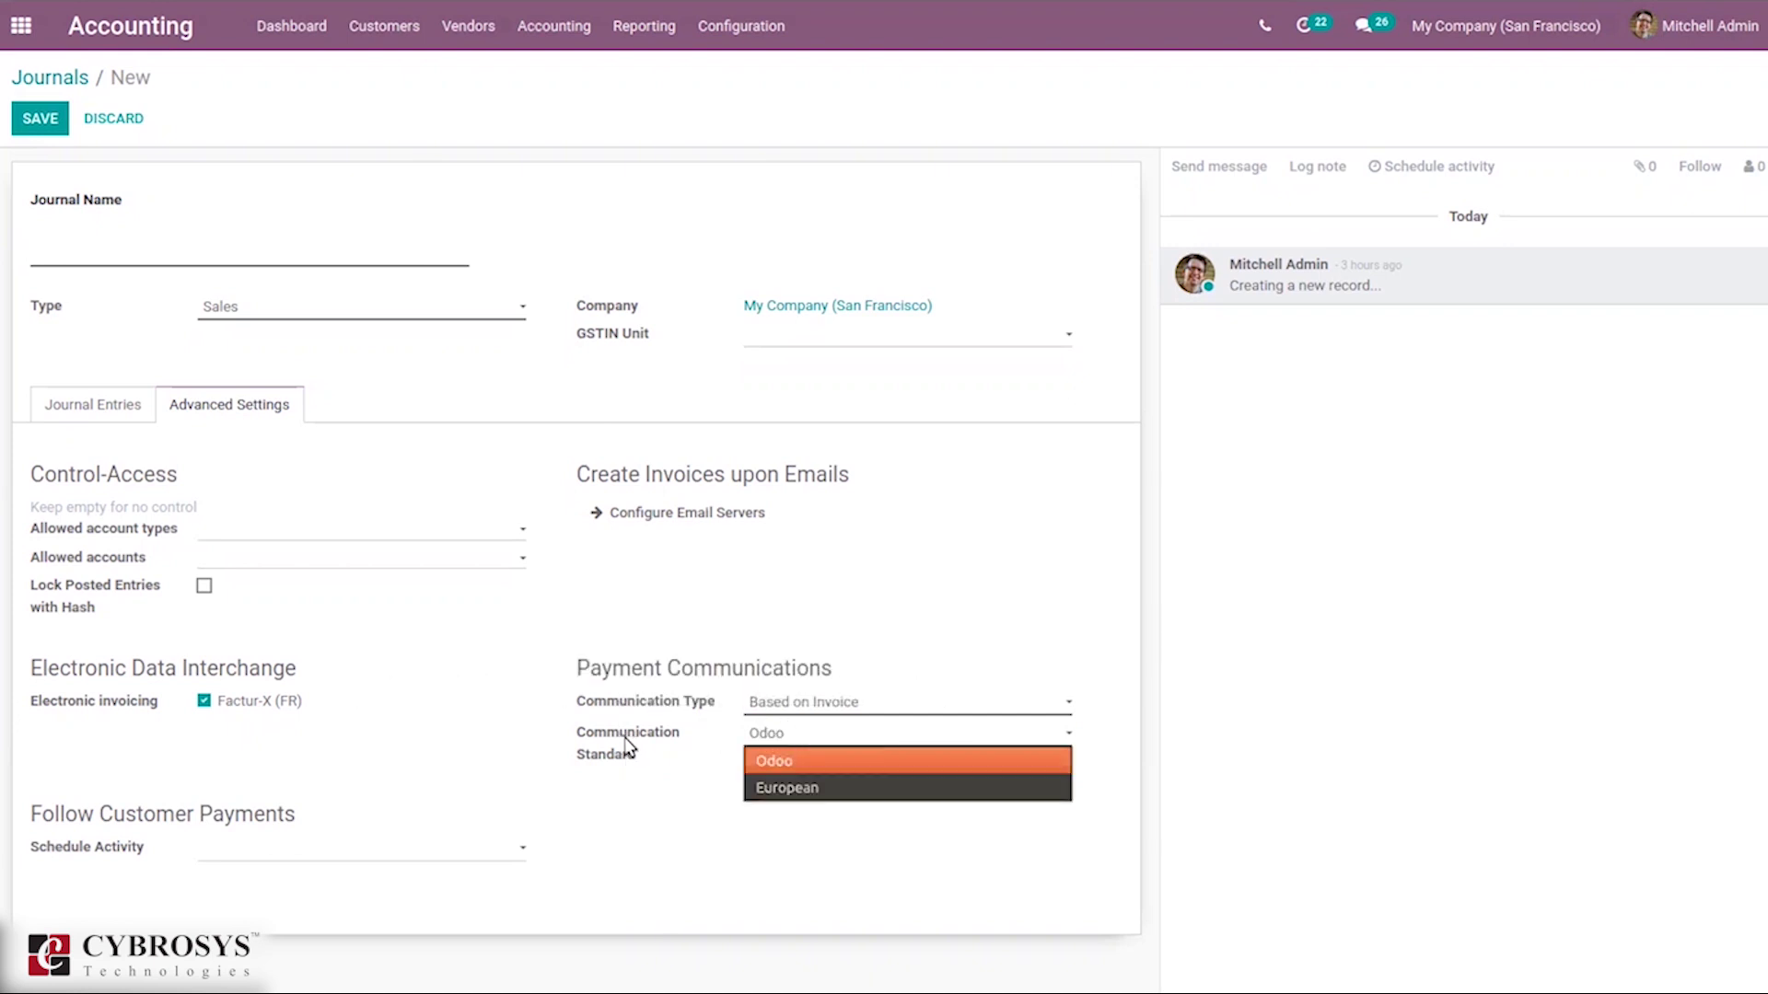
left_click(686, 784)
mouse_move(622, 736)
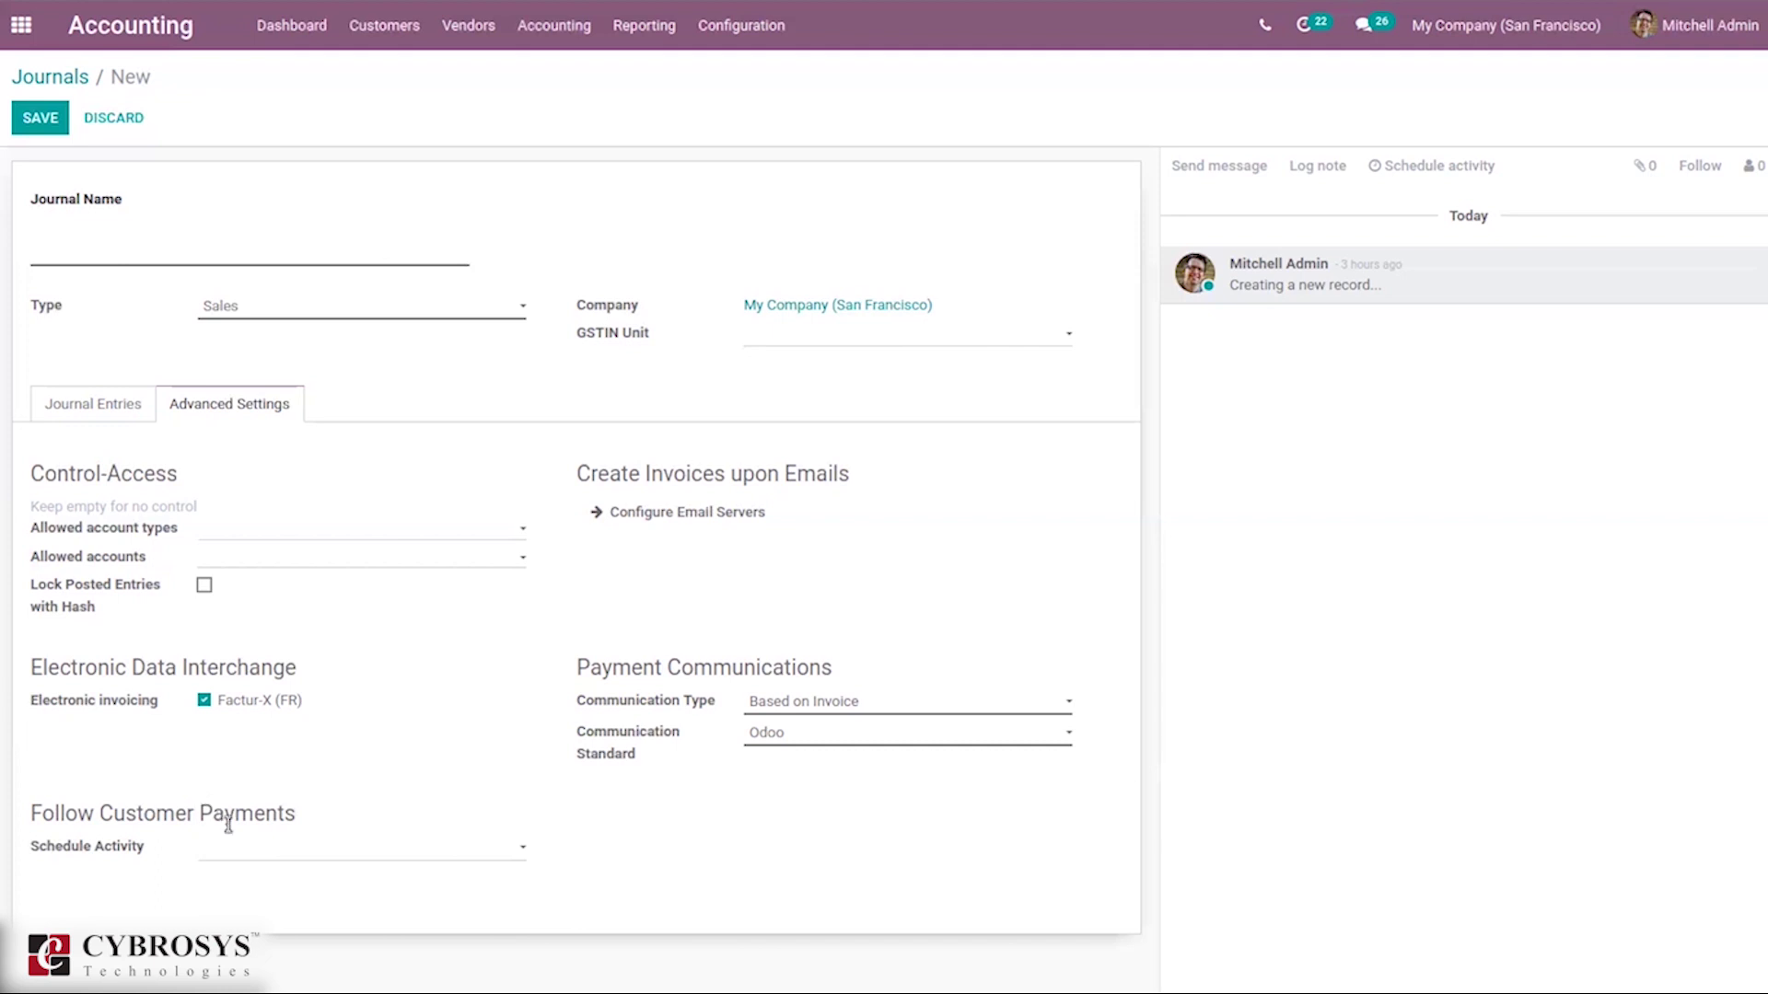
- Set the scheduled activity for following customer payments to Email and view the selectable activity users
left_click(243, 854)
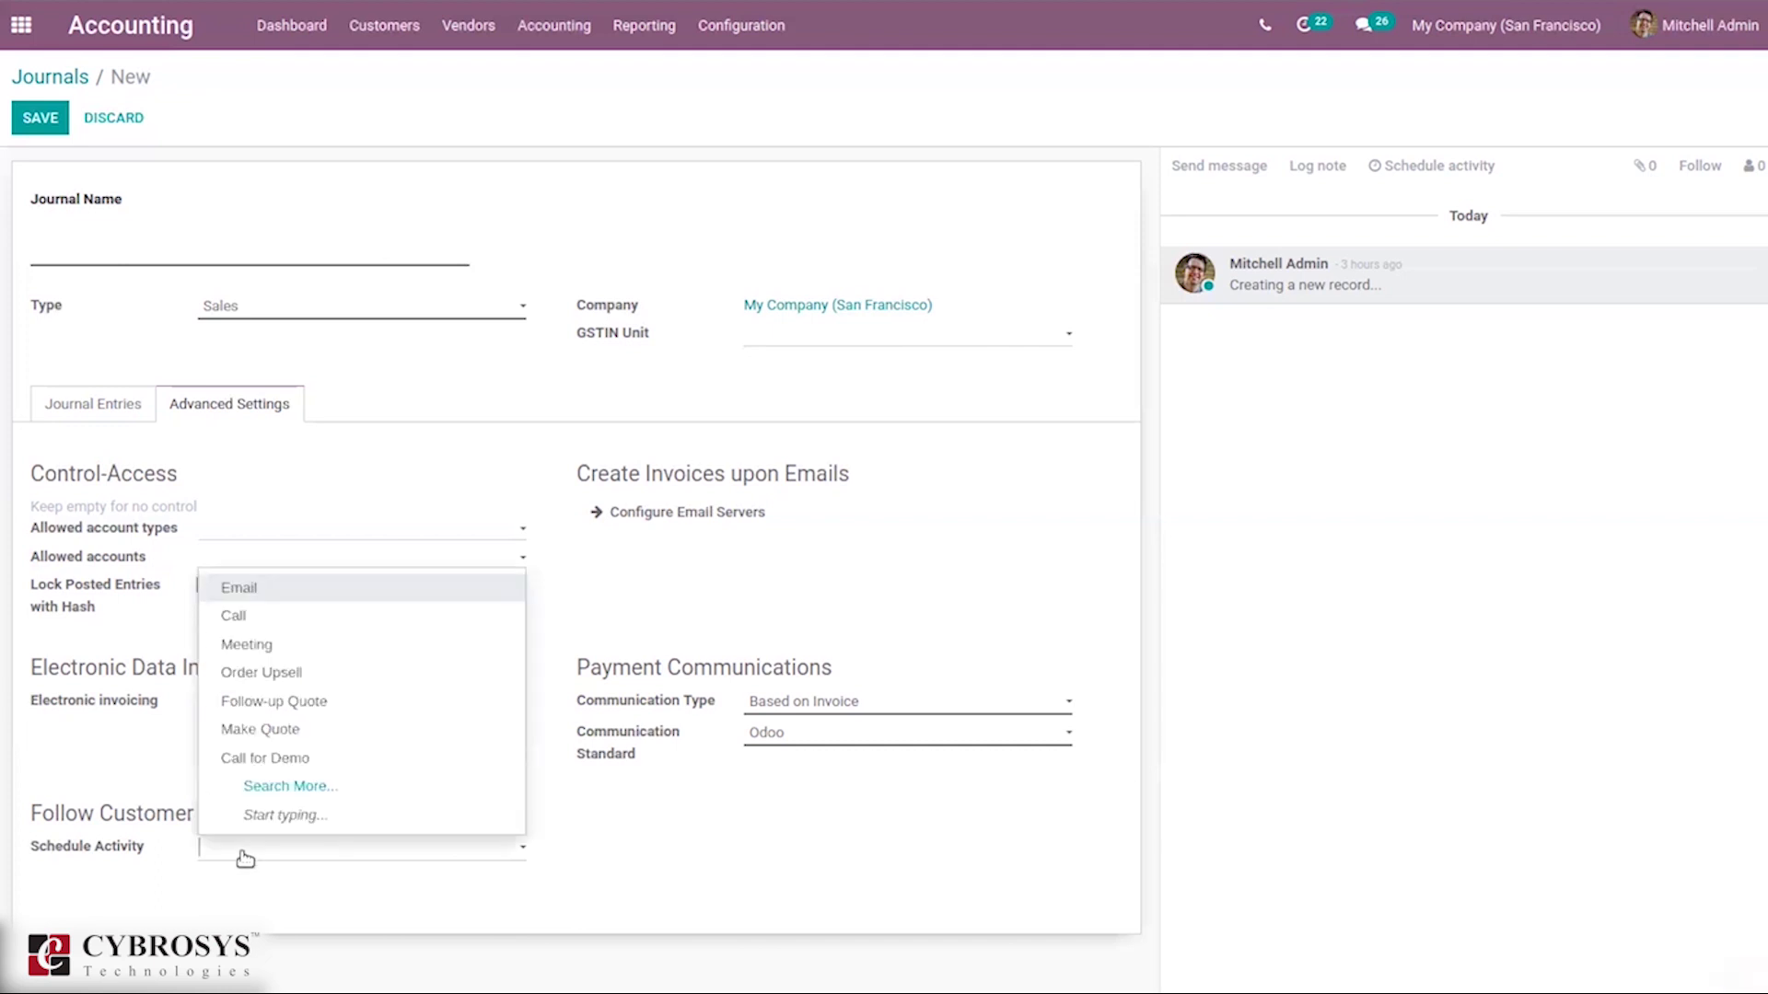
left_click(259, 594)
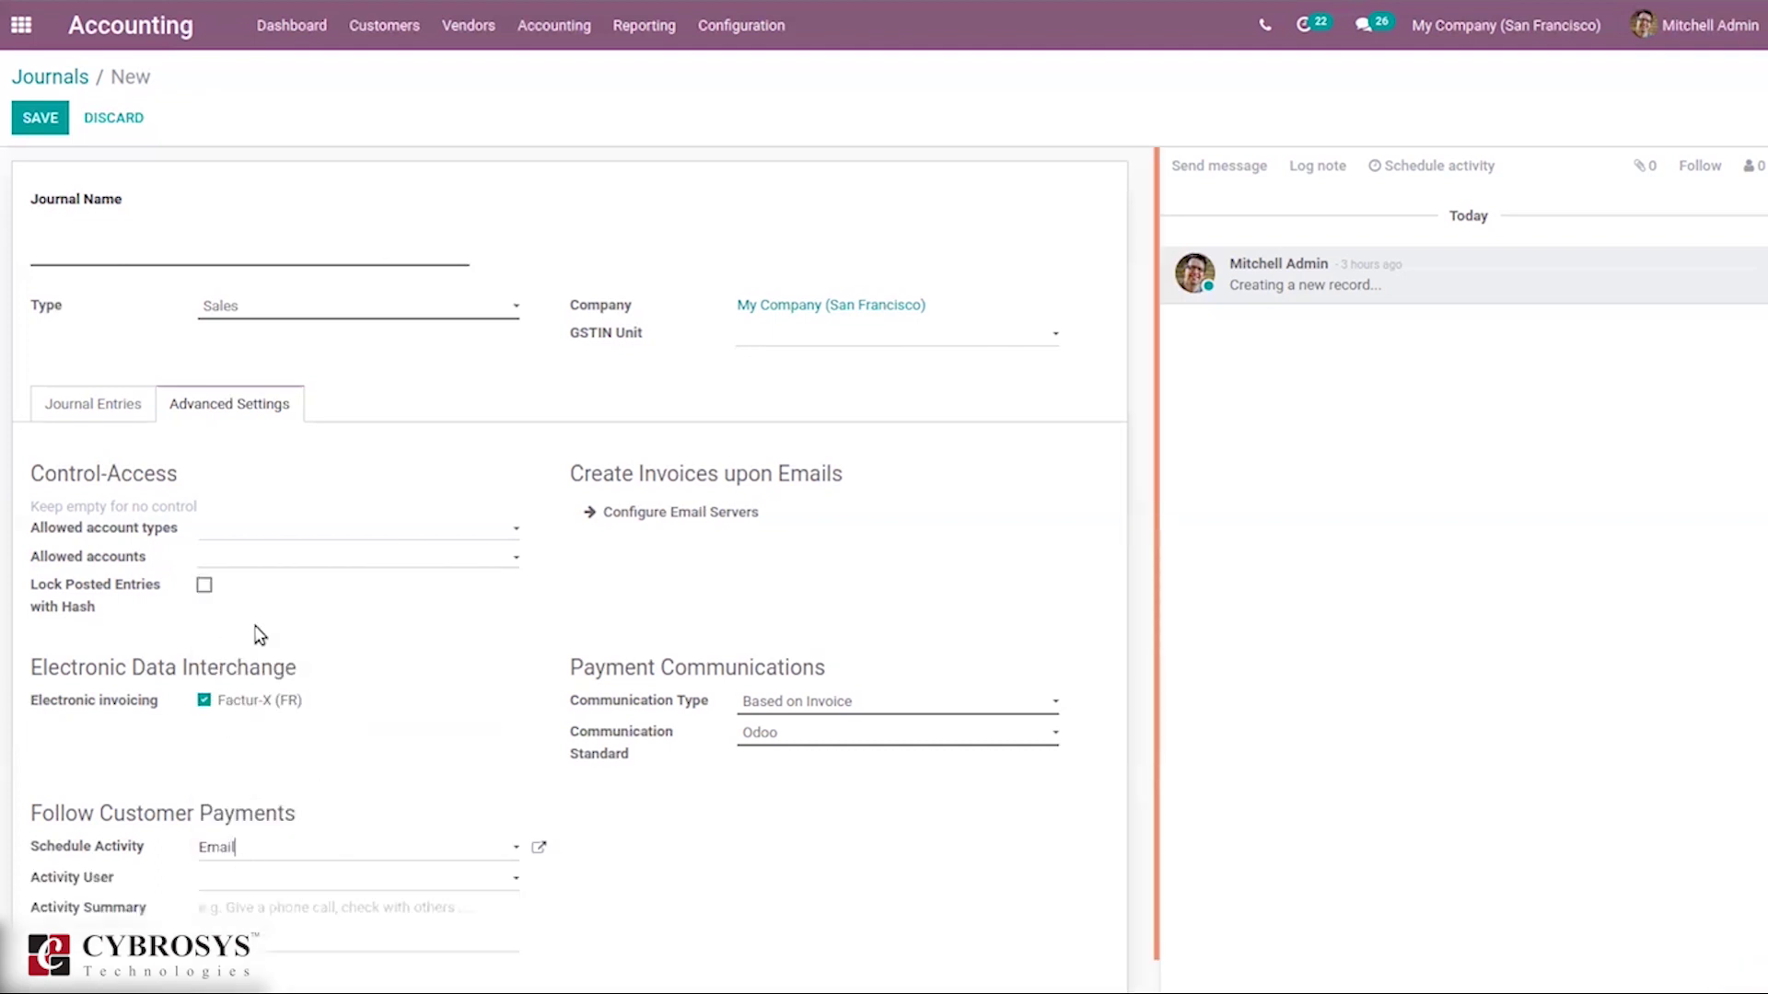
left_click(216, 879)
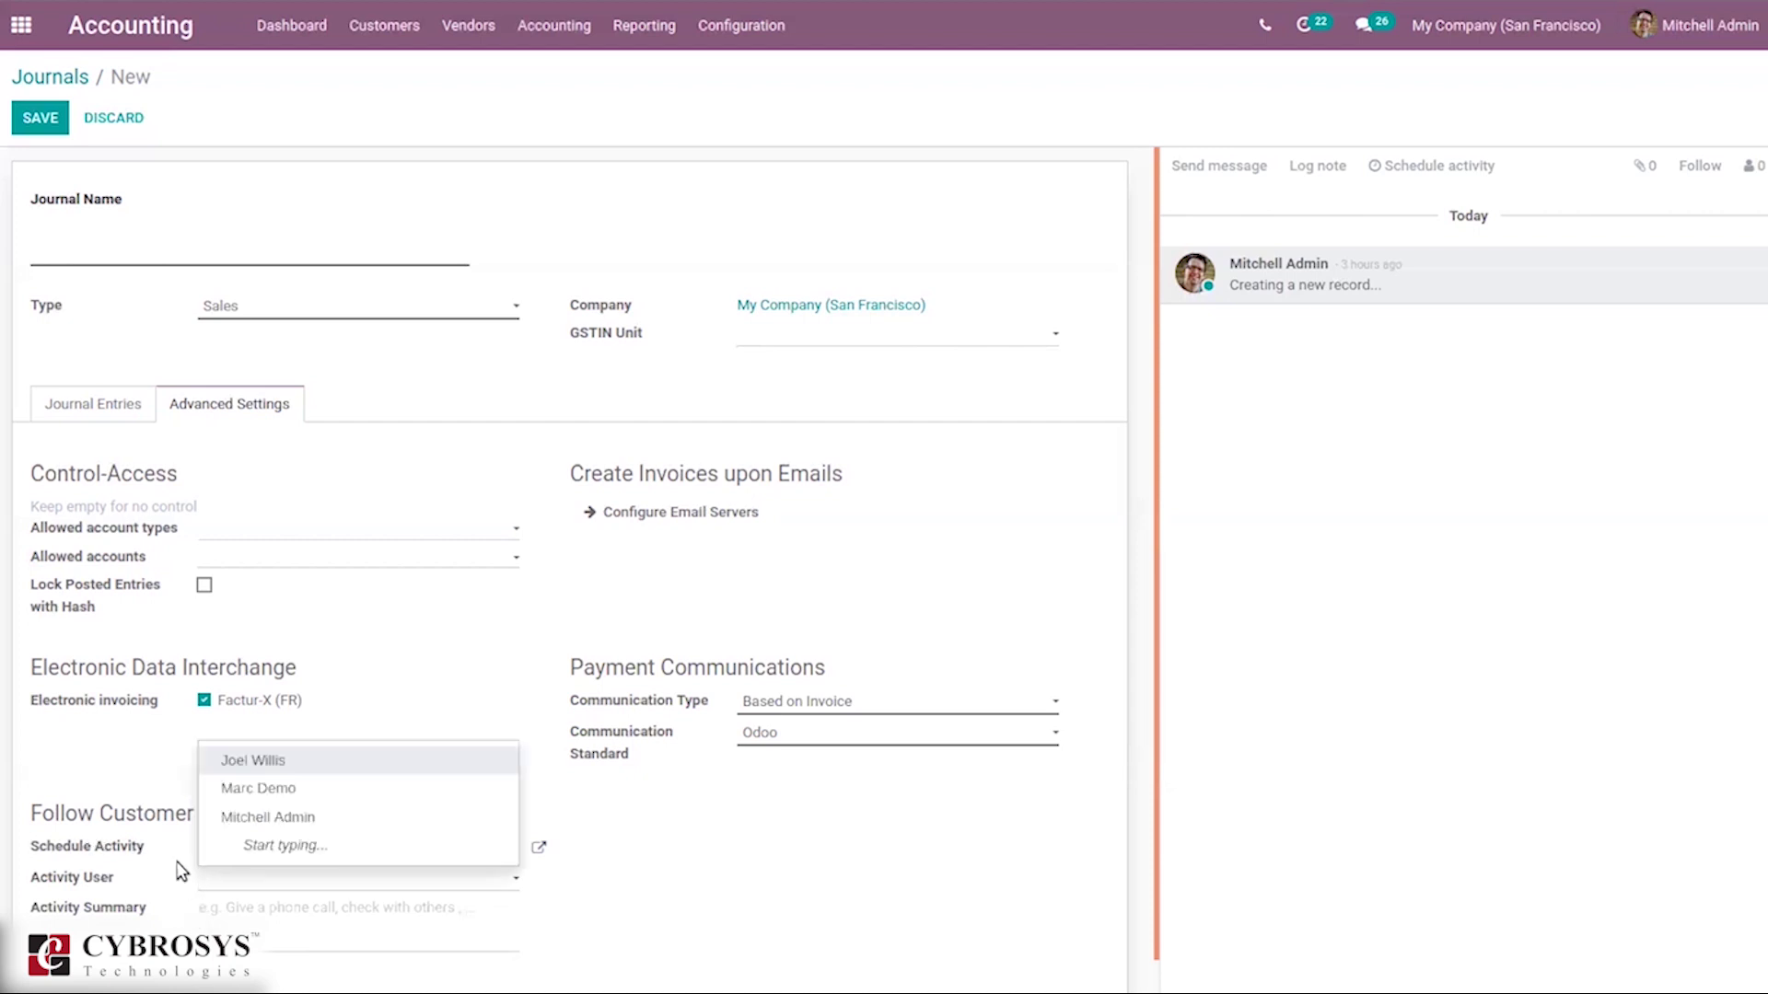
left_click(144, 891)
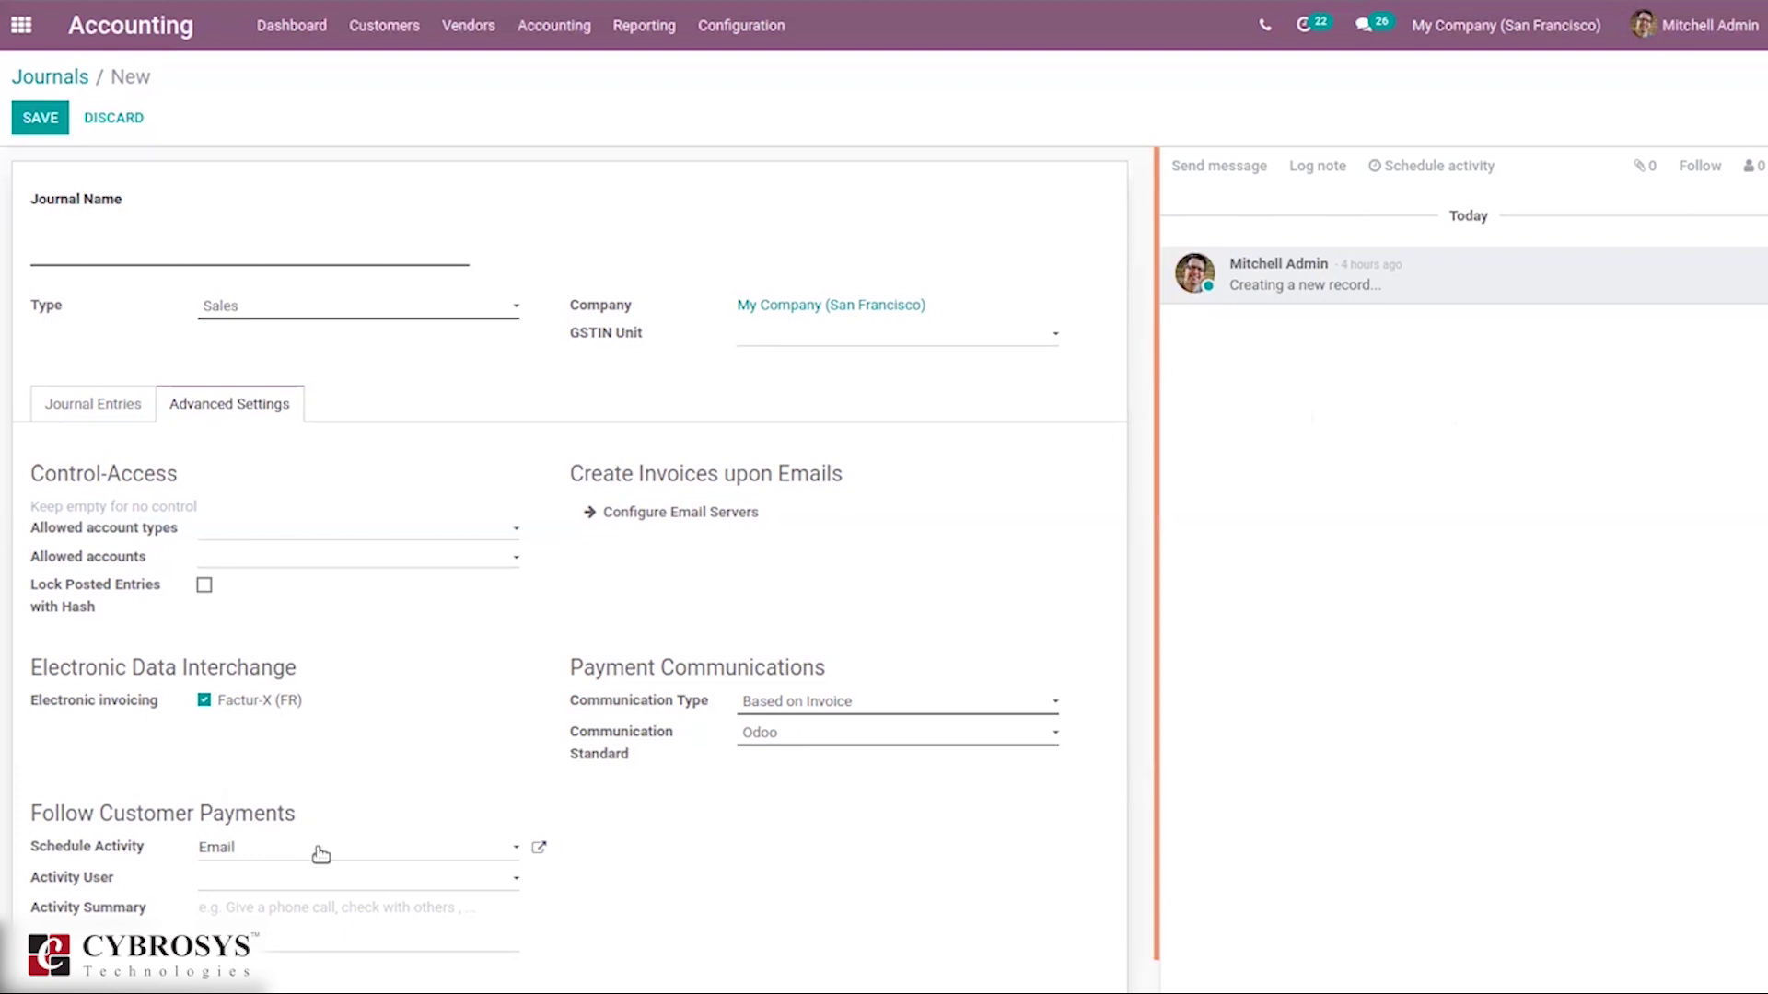
- Change the journal type to Purchase and review its accounting information and advanced settings
left_click(100, 402)
left_click(235, 306)
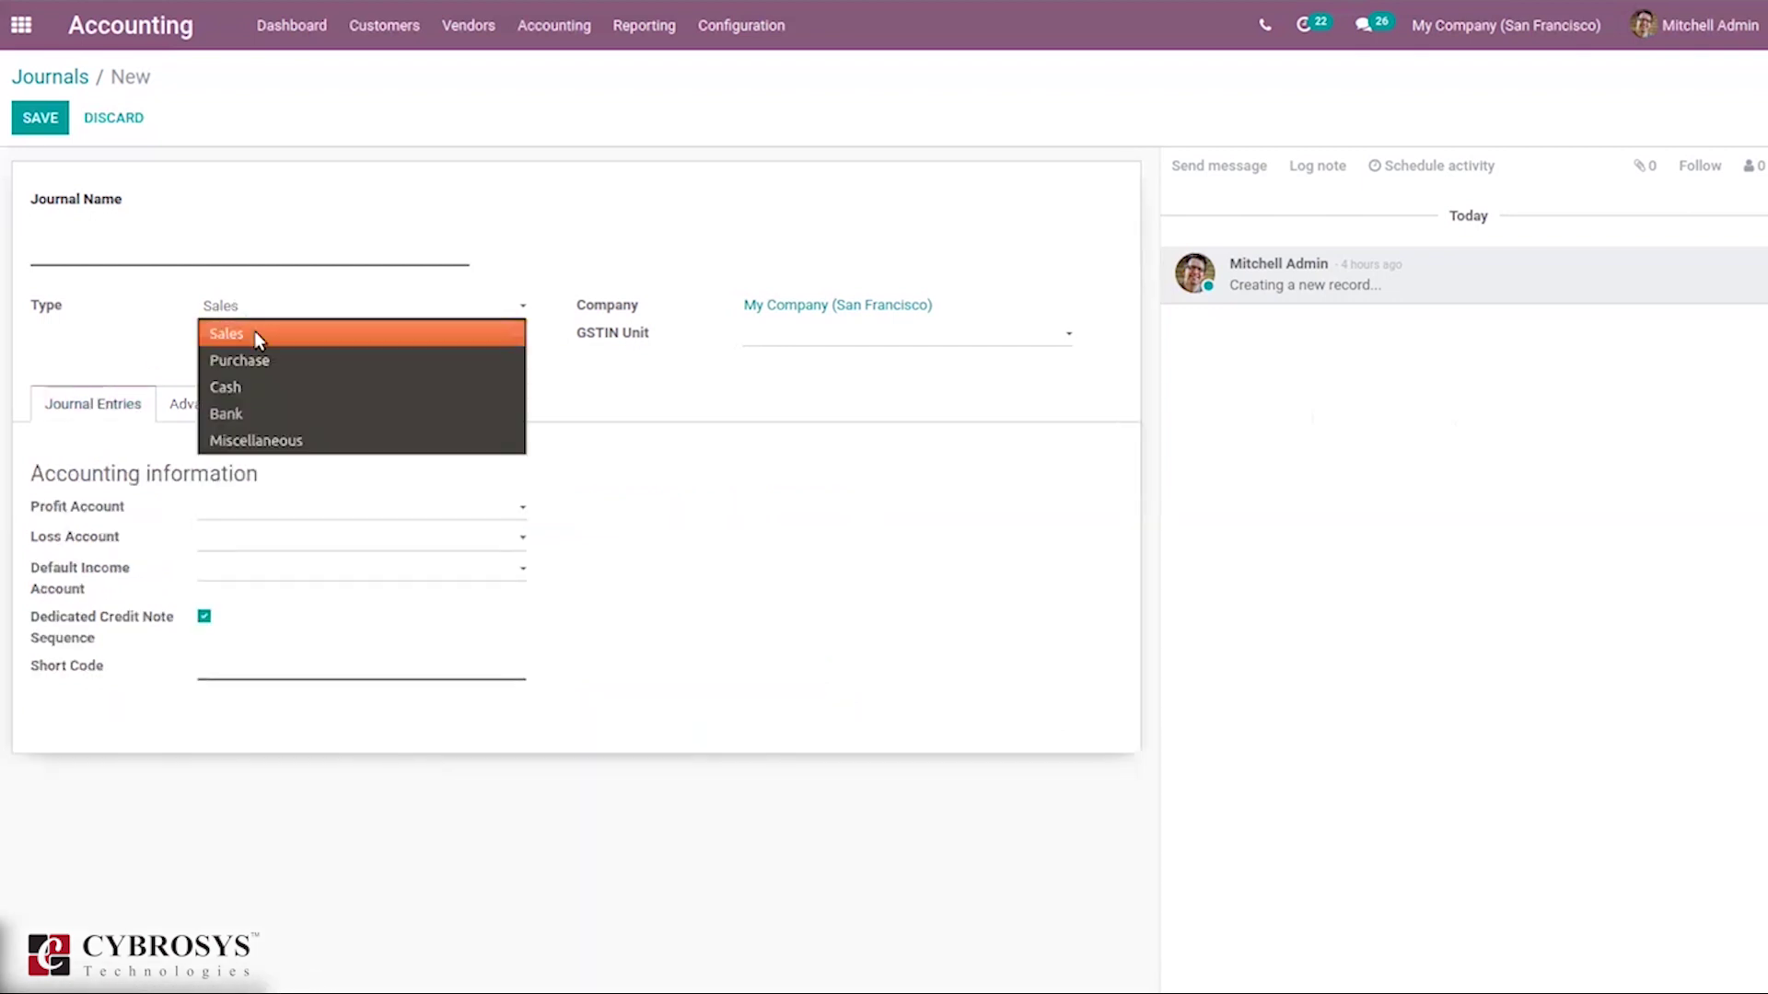
left_click(263, 366)
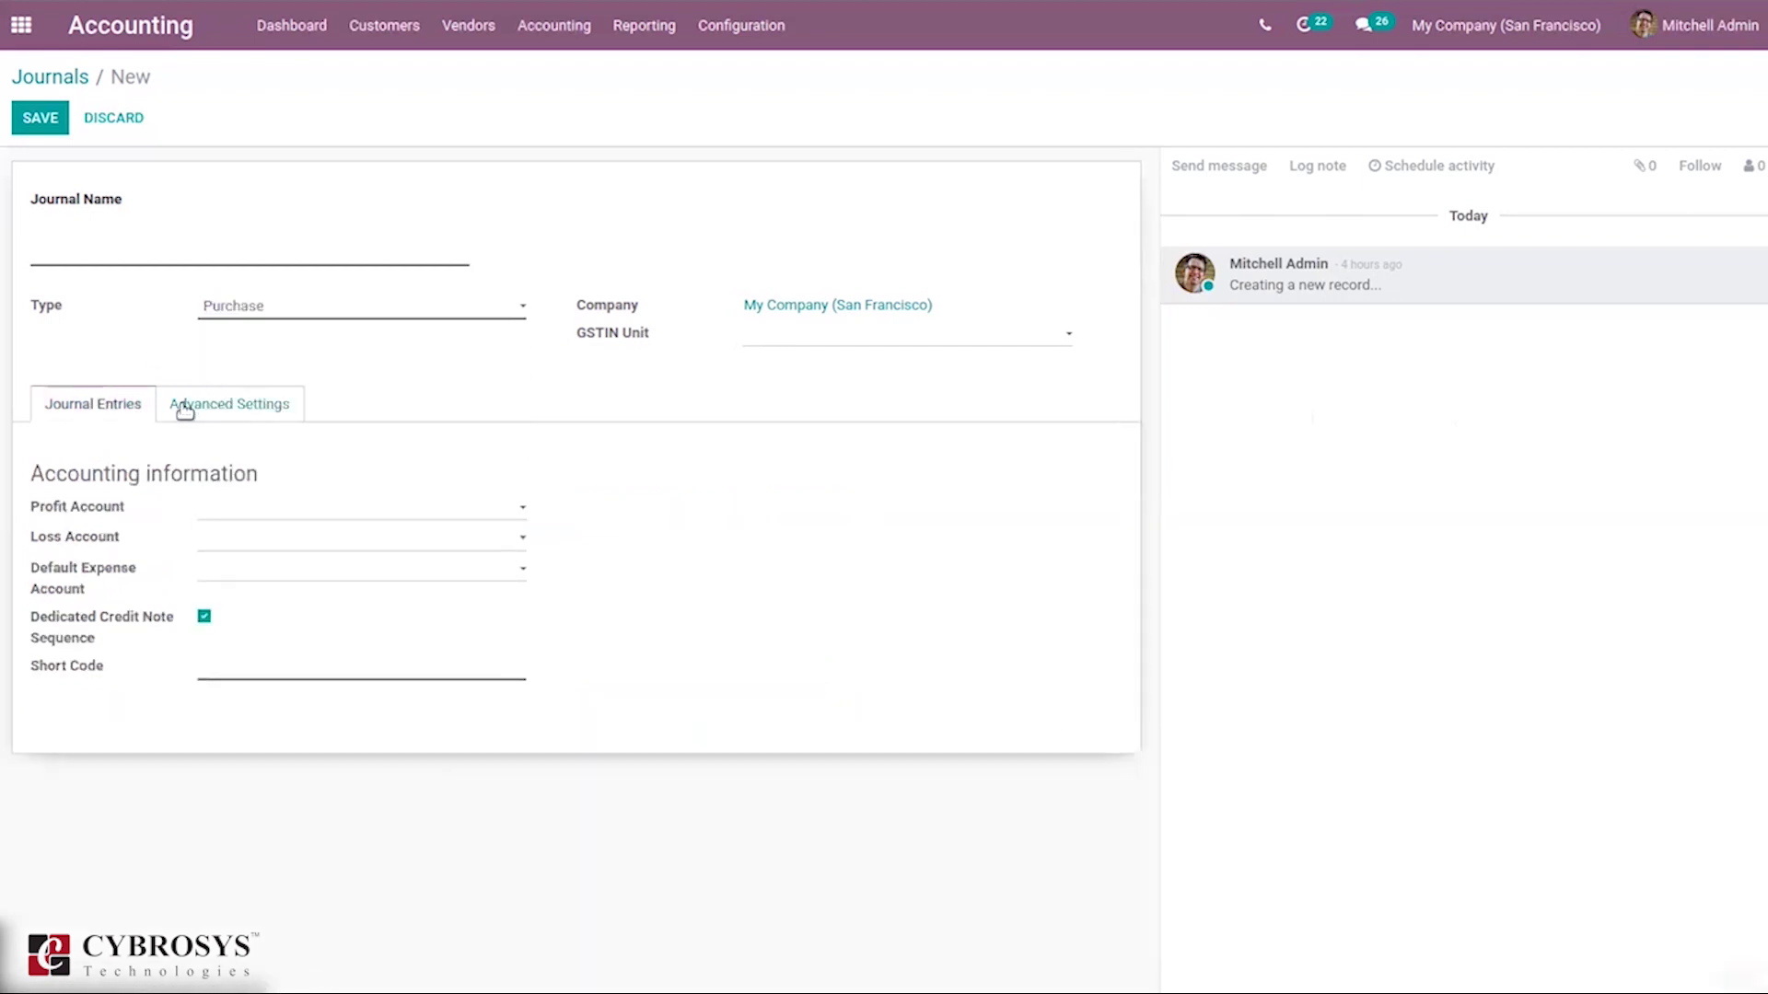
left_click(217, 406)
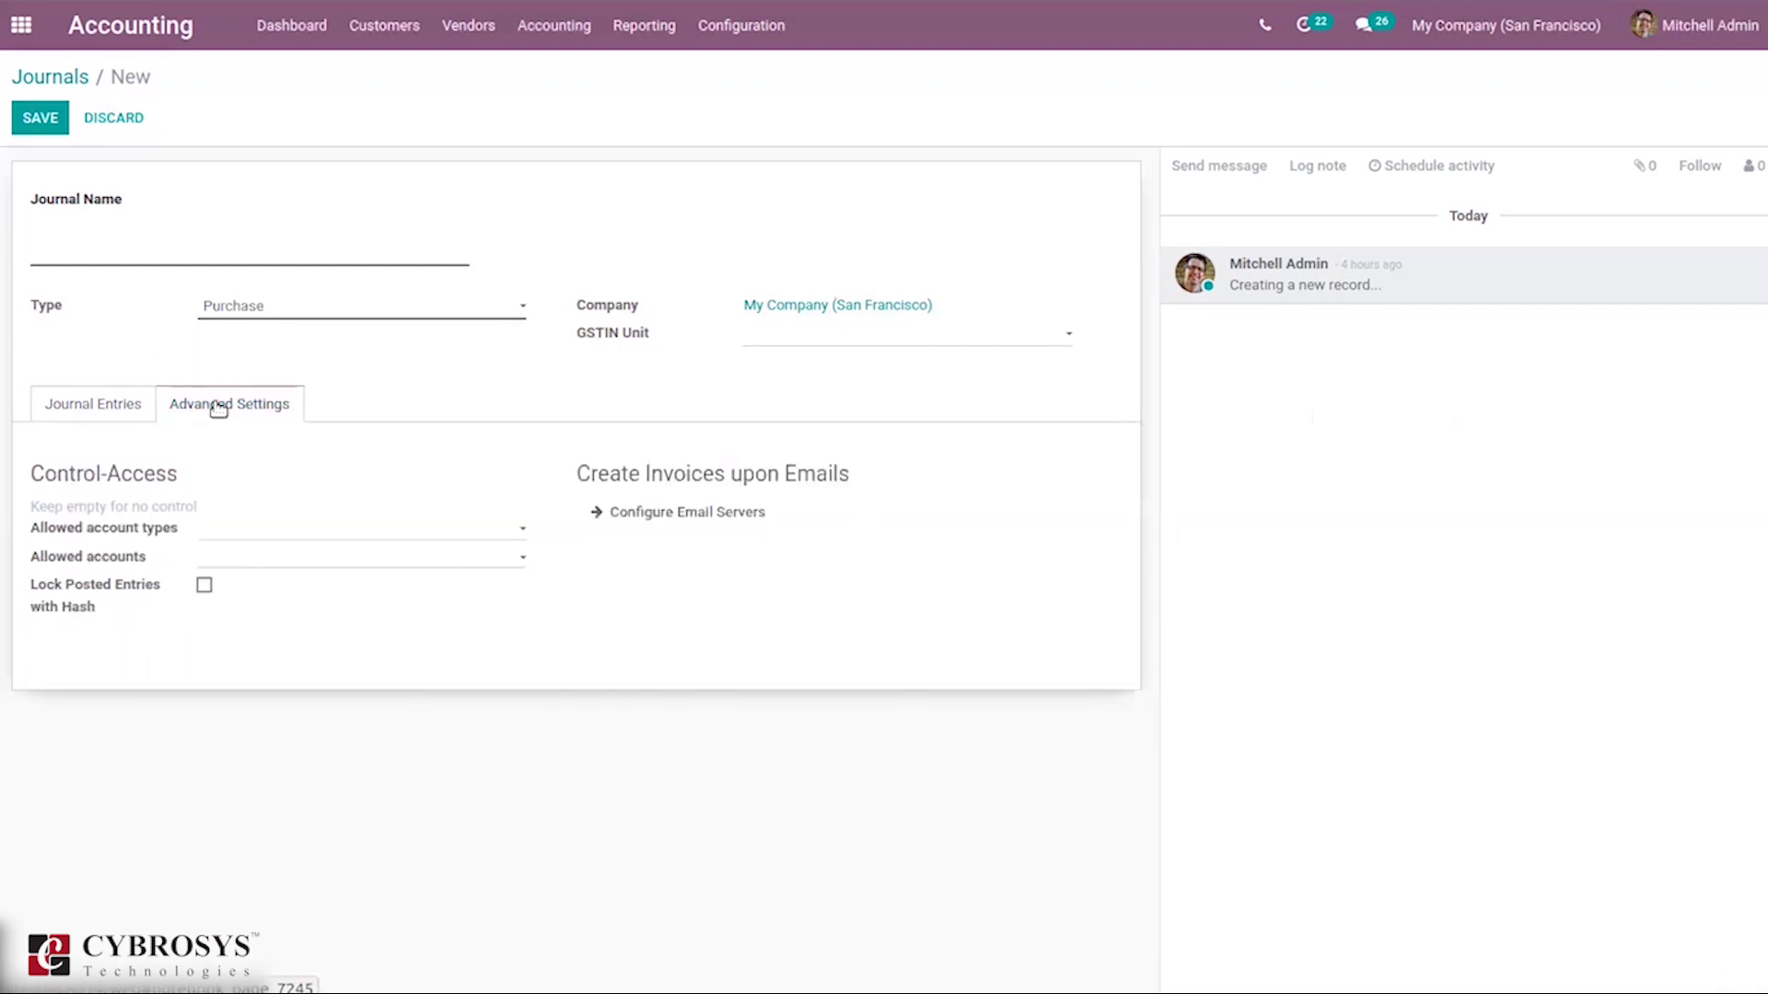
left_click(108, 406)
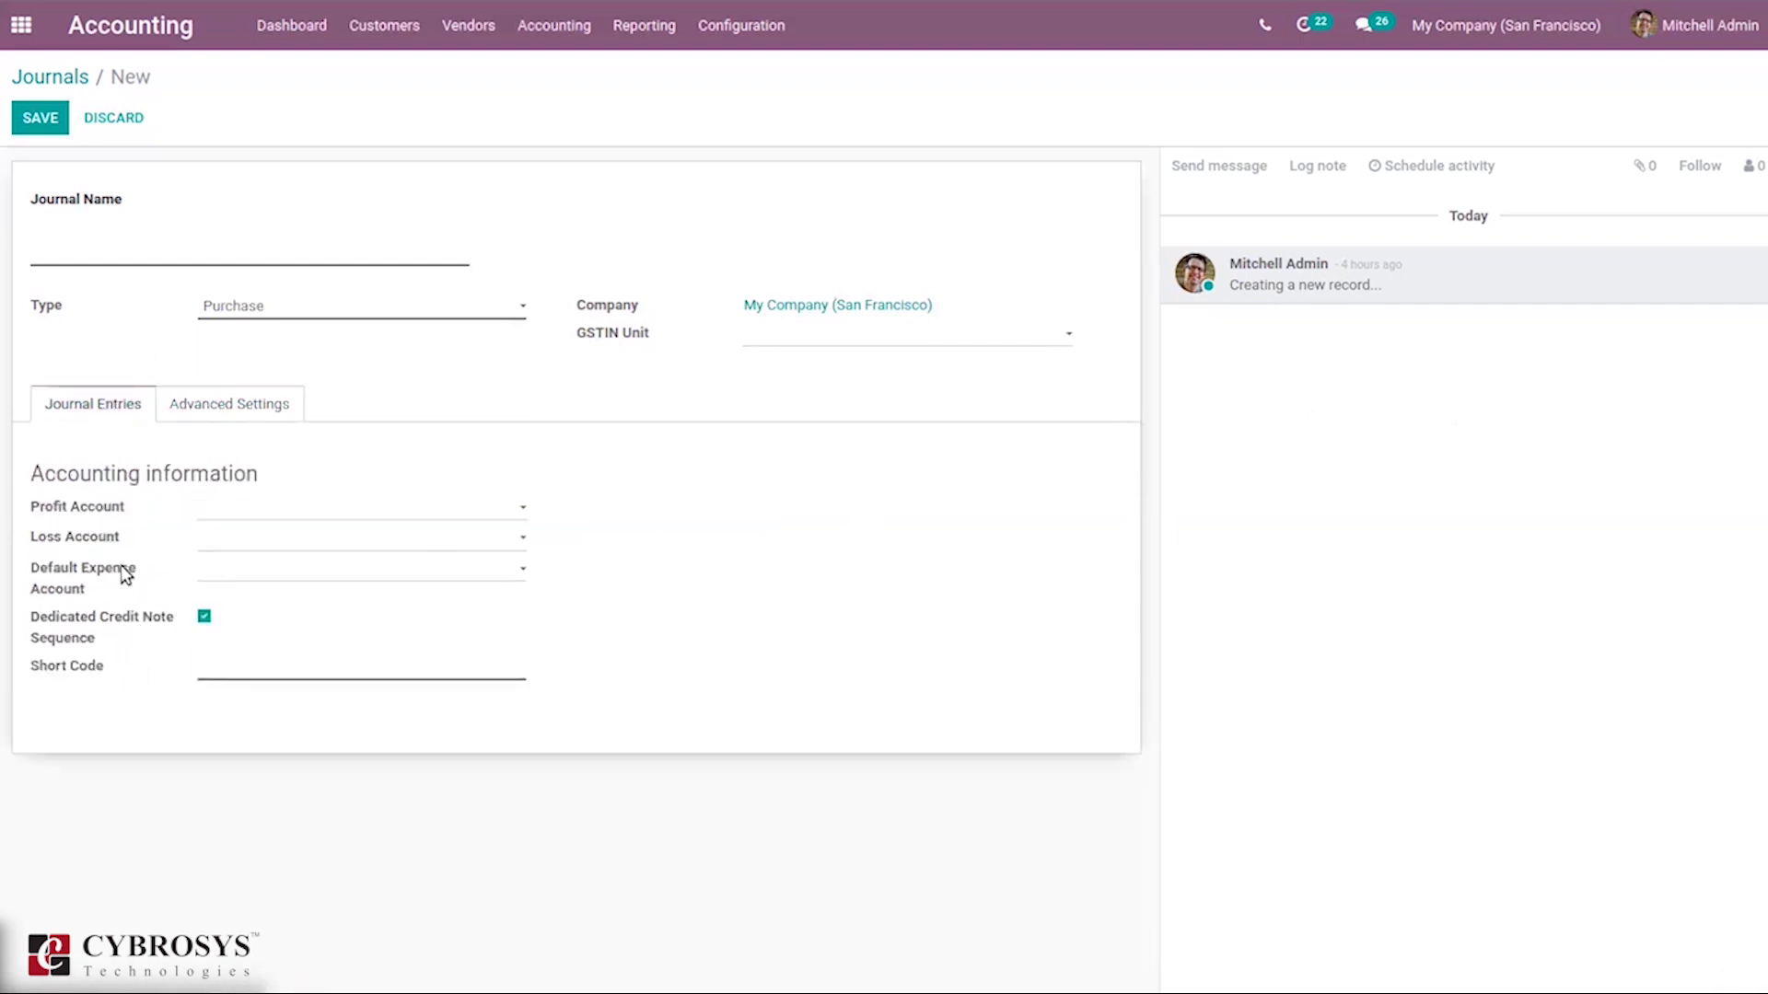
left_click(196, 421)
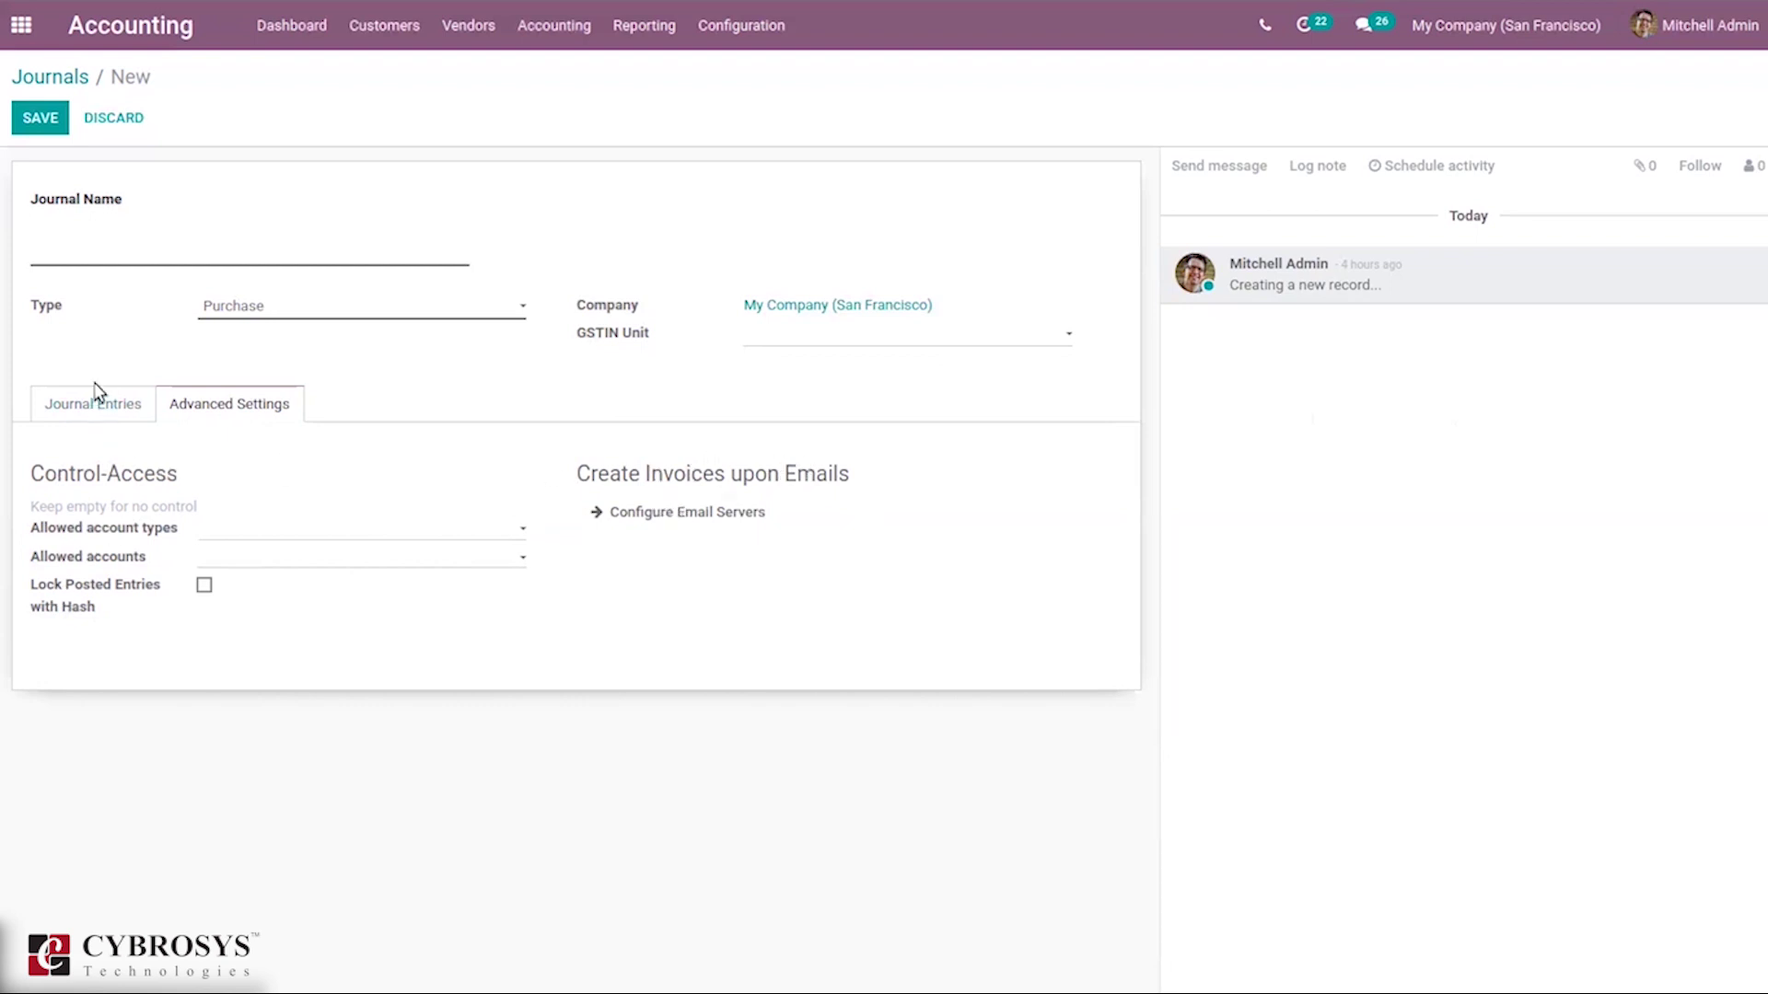
- Switch the journal type to Cash and to Bank to compare the settings each one offers
left_click(256, 318)
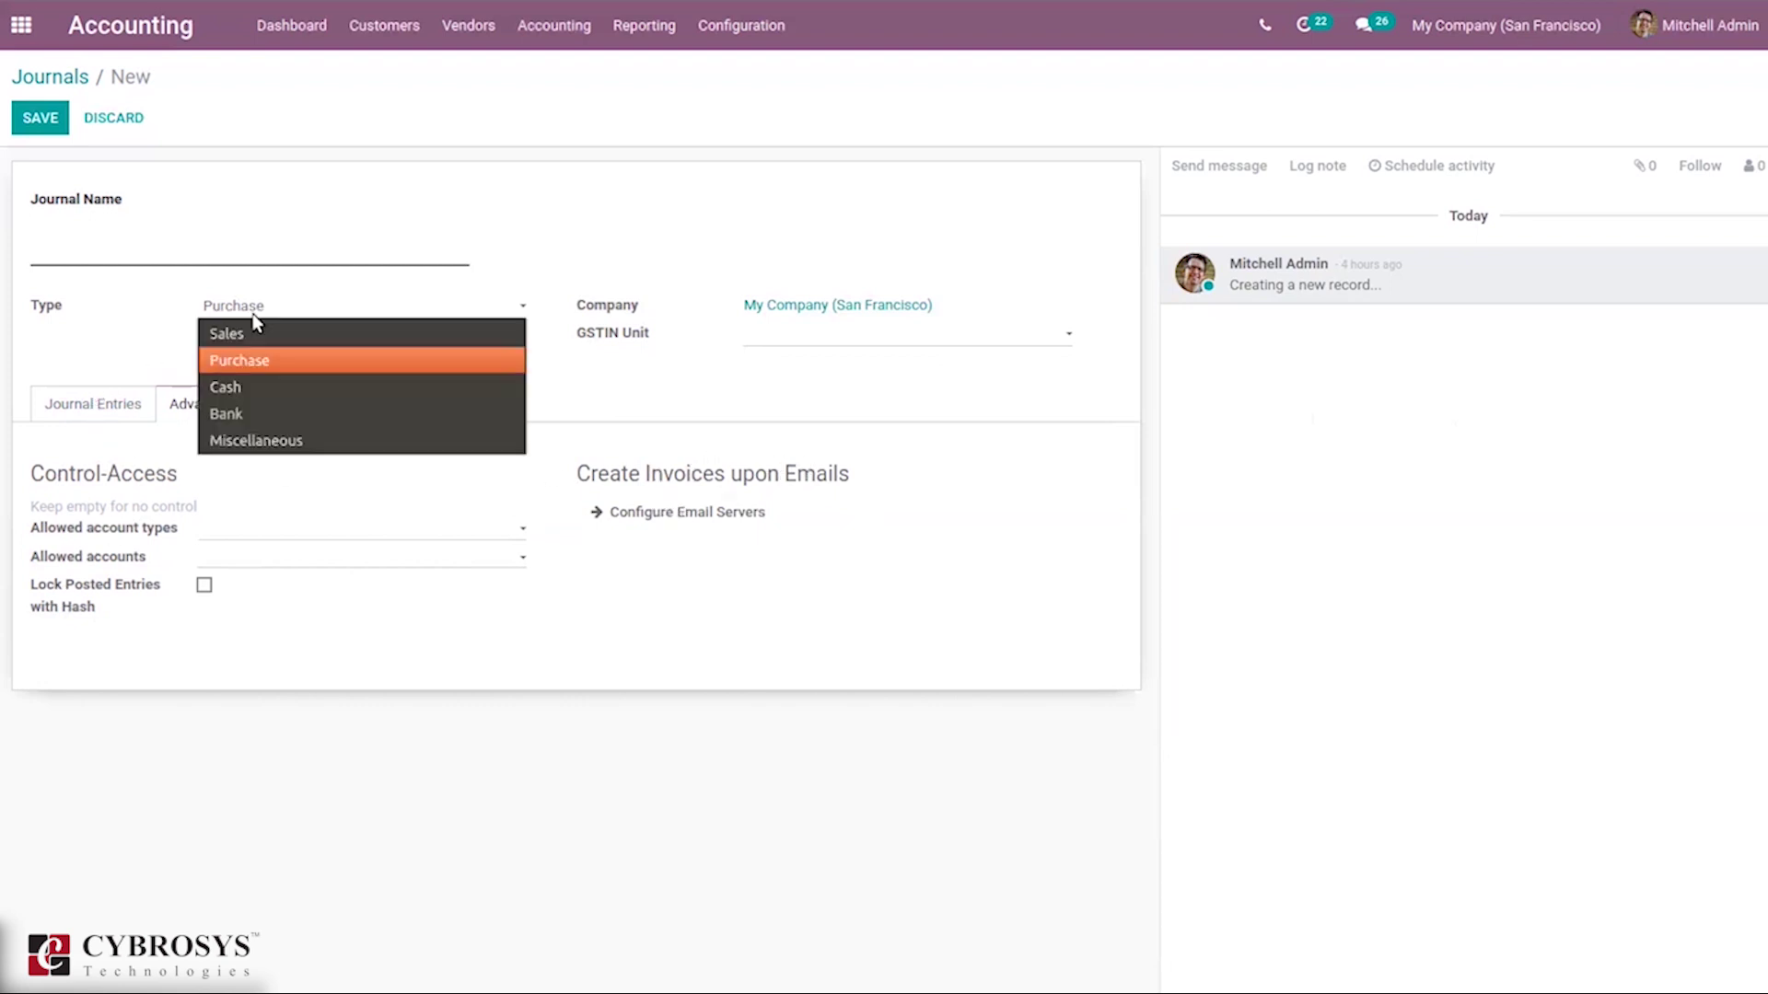
left_click(258, 385)
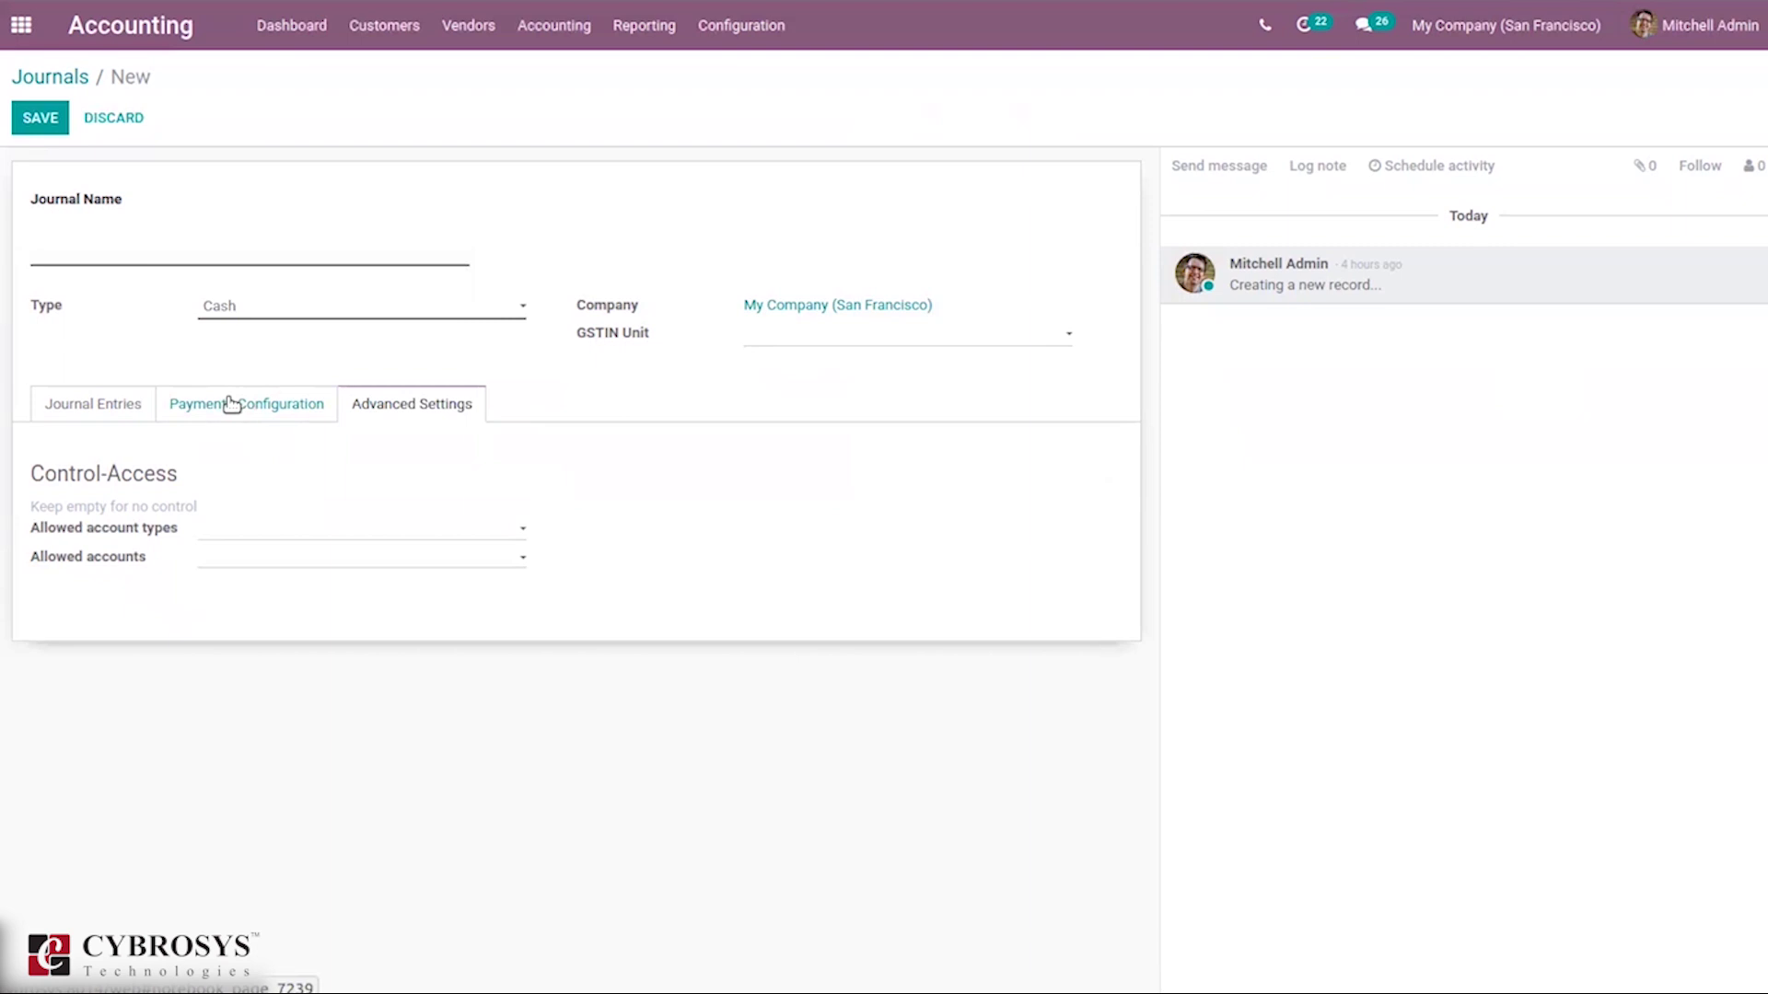
left_click(290, 305)
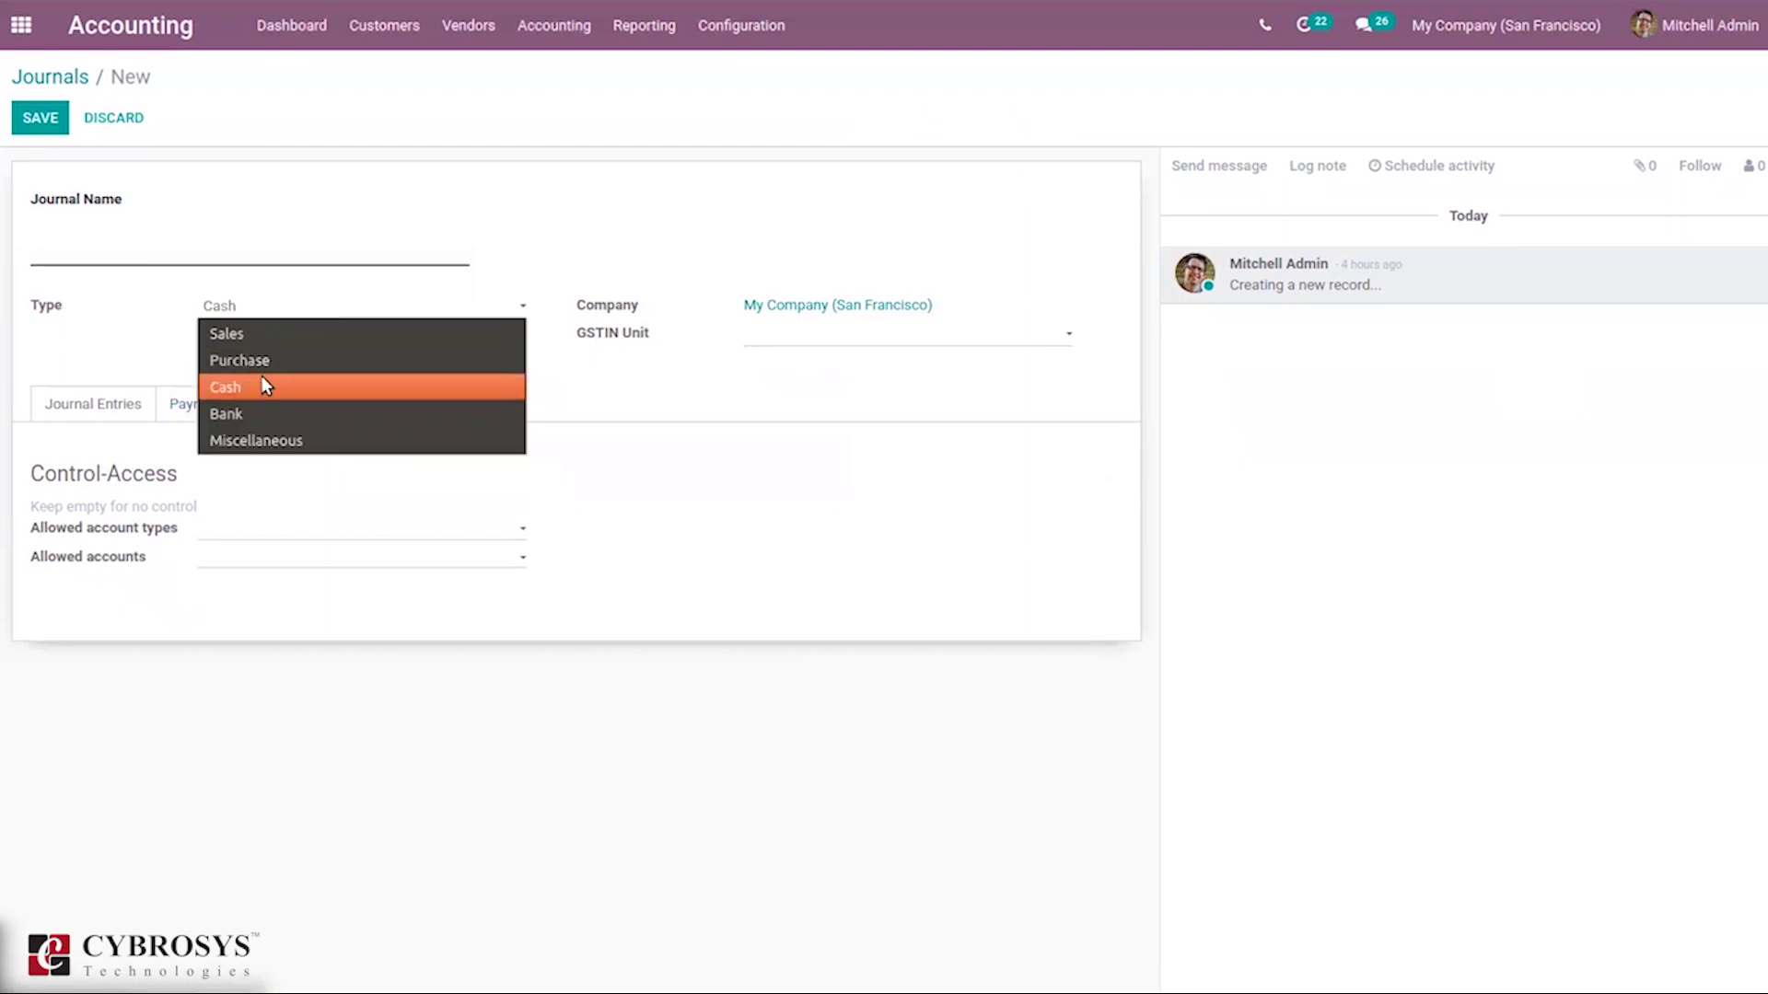
left_click(259, 414)
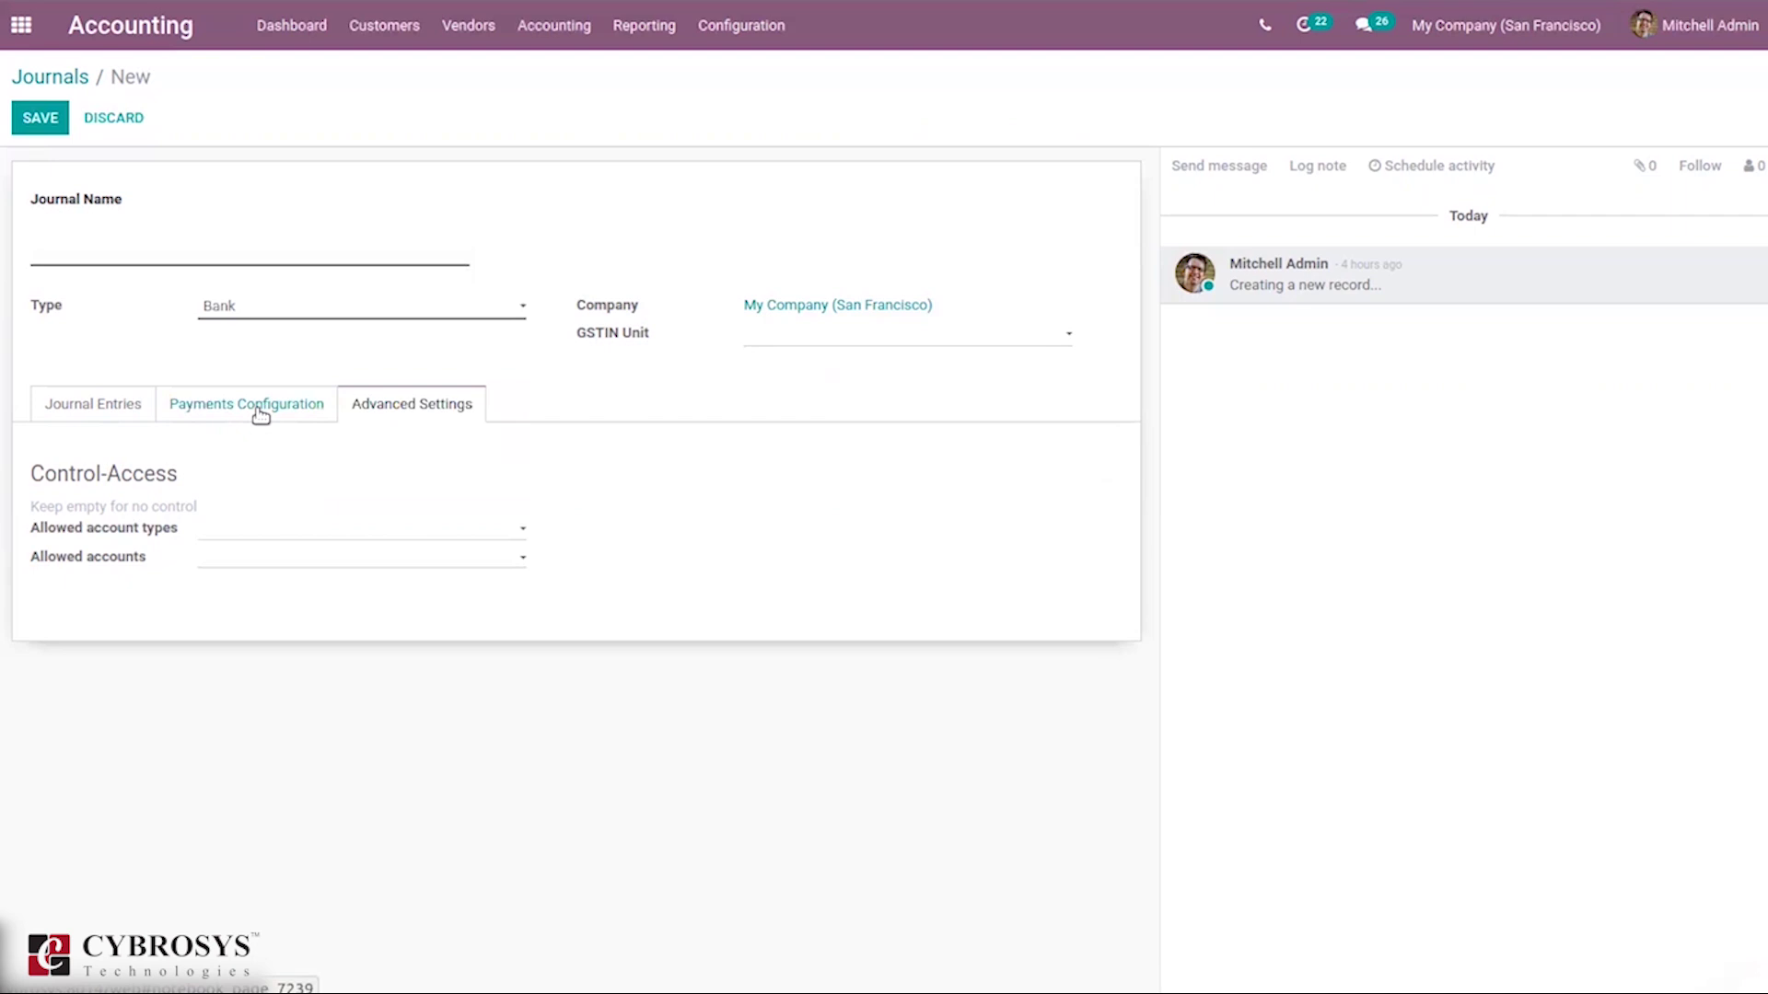
- Set the journal type to Cash and show its payments configuration for incoming and outgoing payments
left_click(245, 310)
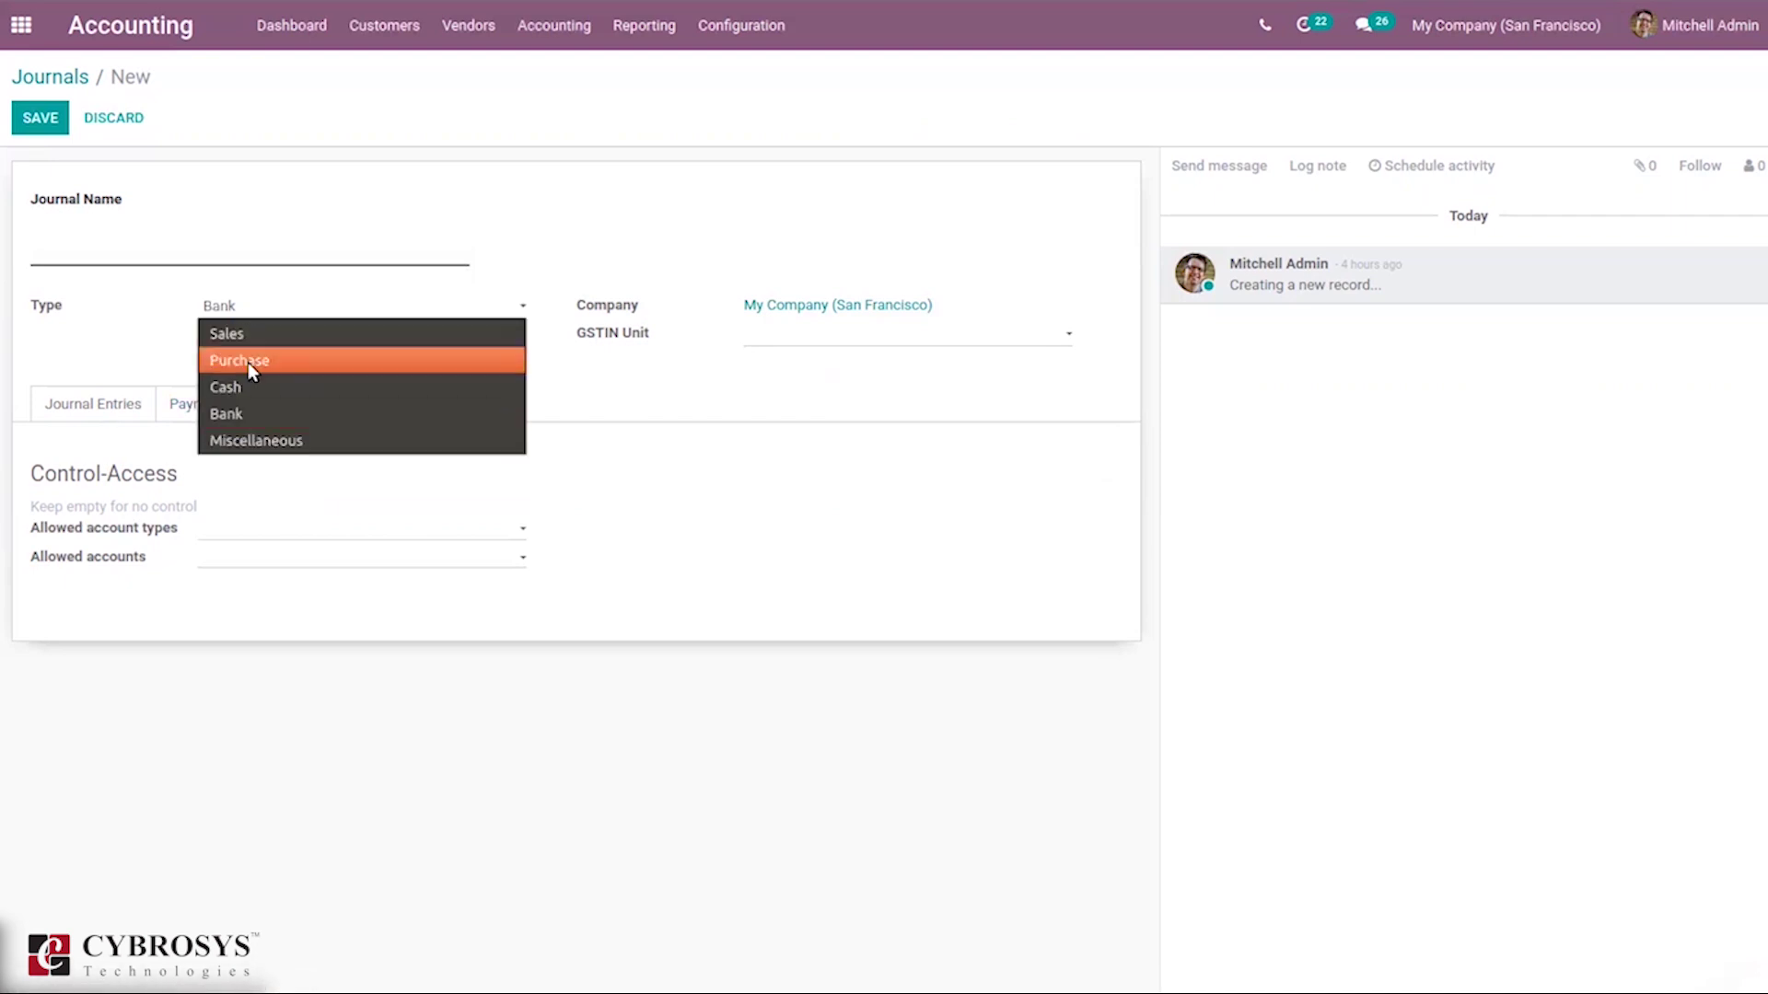
left_click(246, 385)
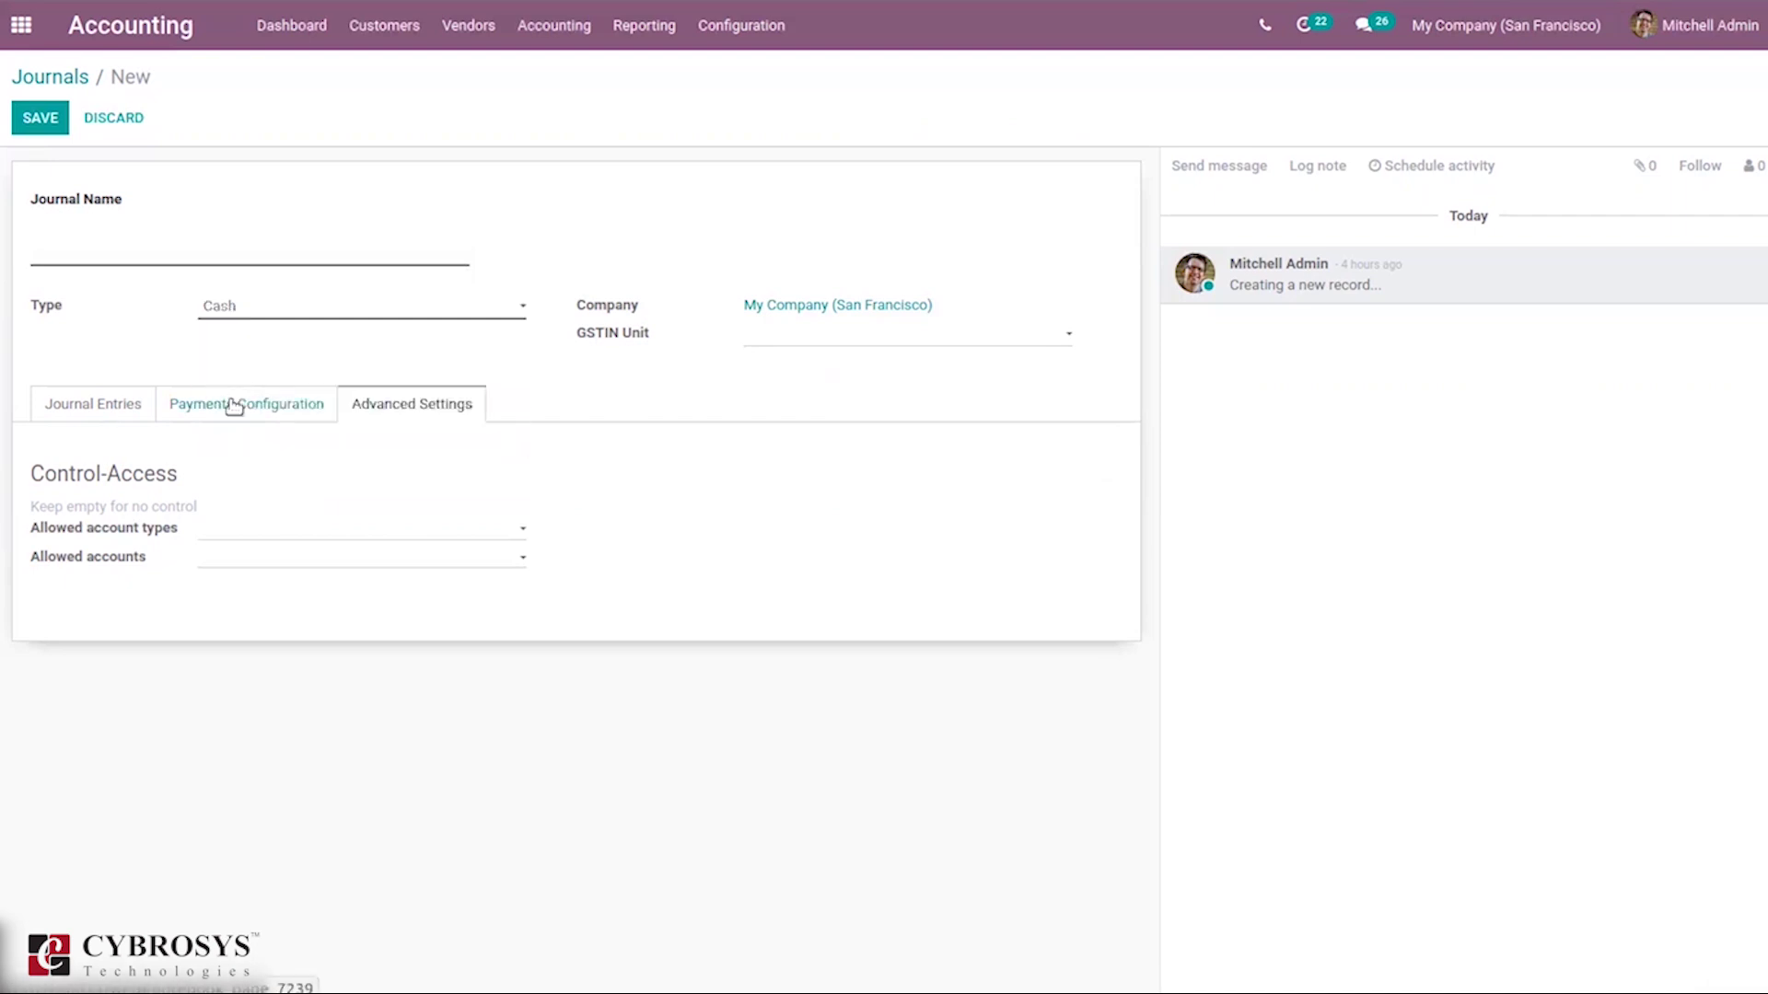
left_click(234, 406)
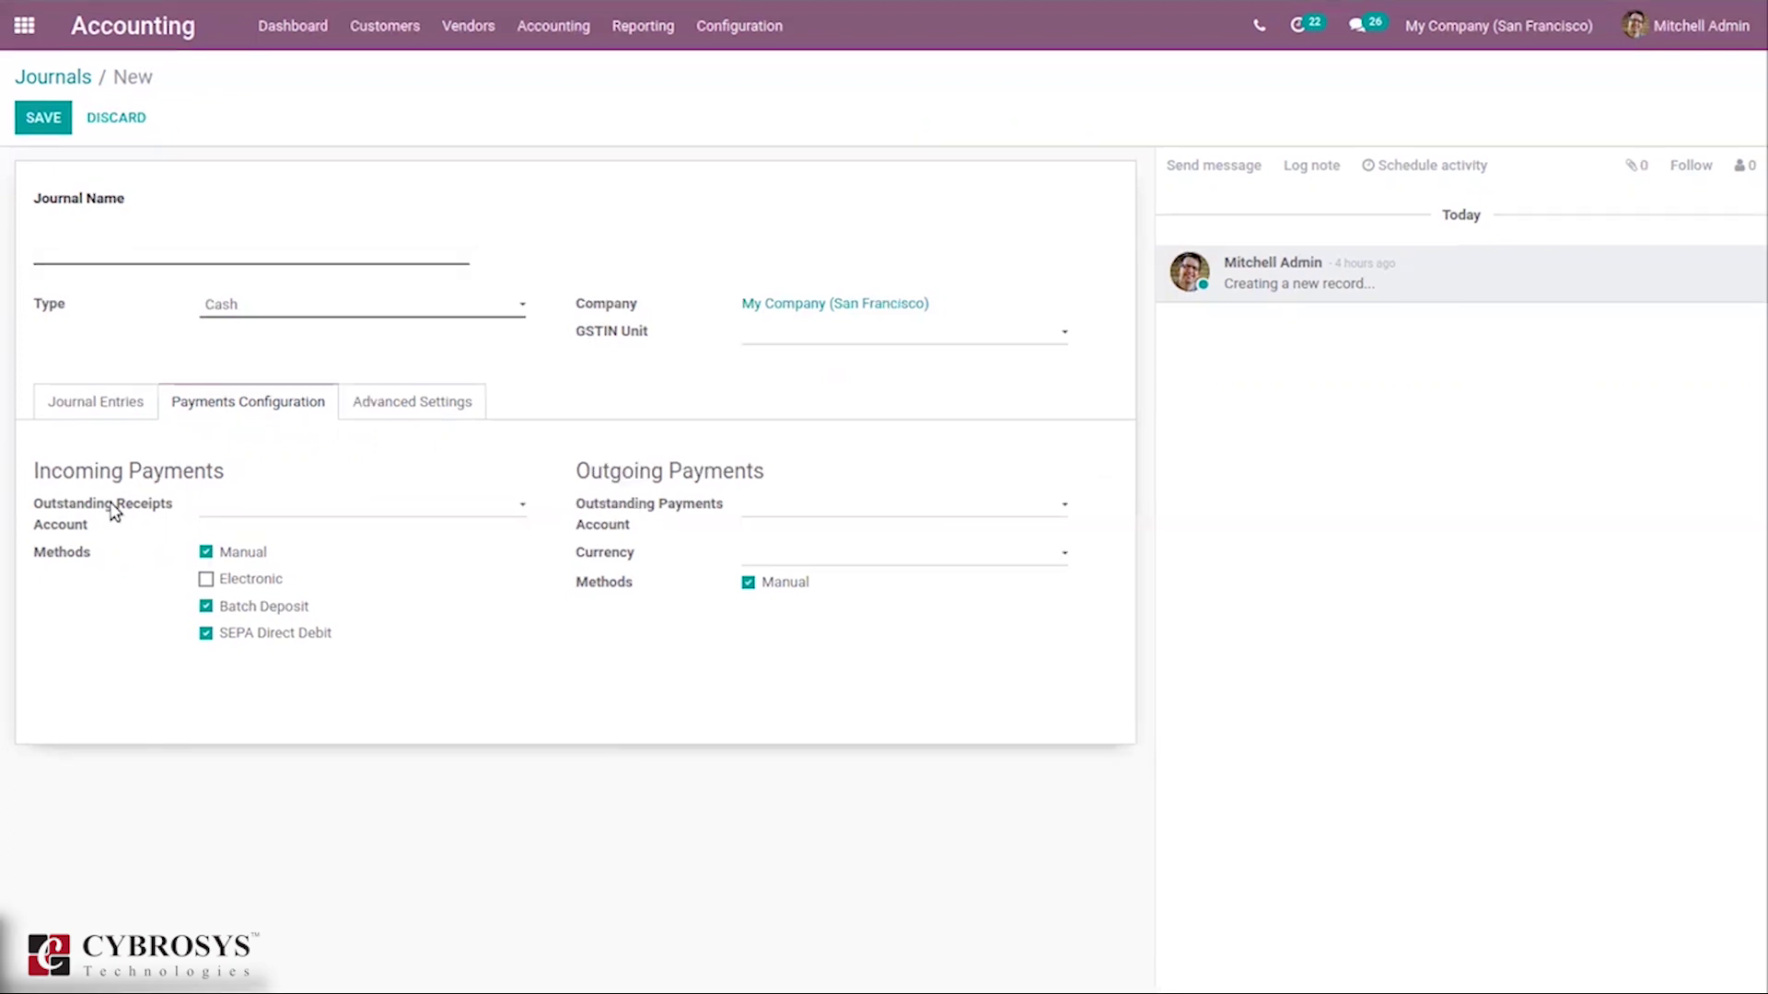
- Review the Cash journal's incoming and outgoing payment settings, including the selectable currencies and payment methods
mouse_move(112, 513)
mouse_move(114, 539)
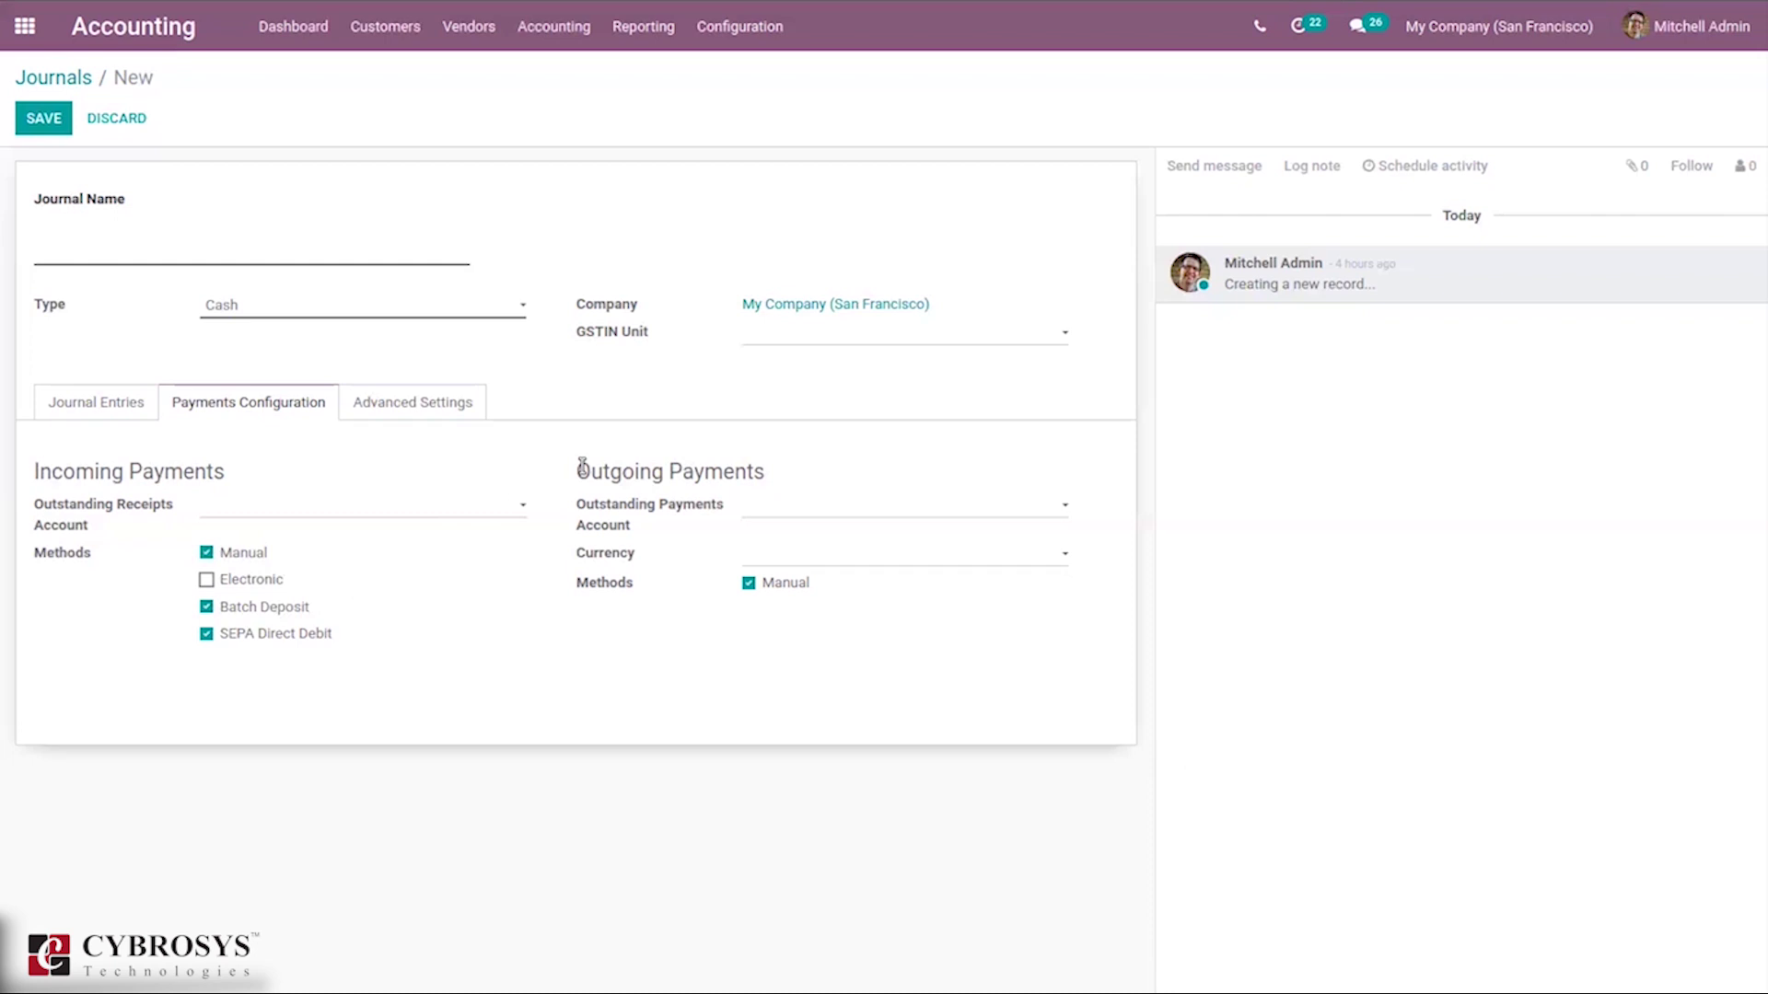
mouse_move(655, 513)
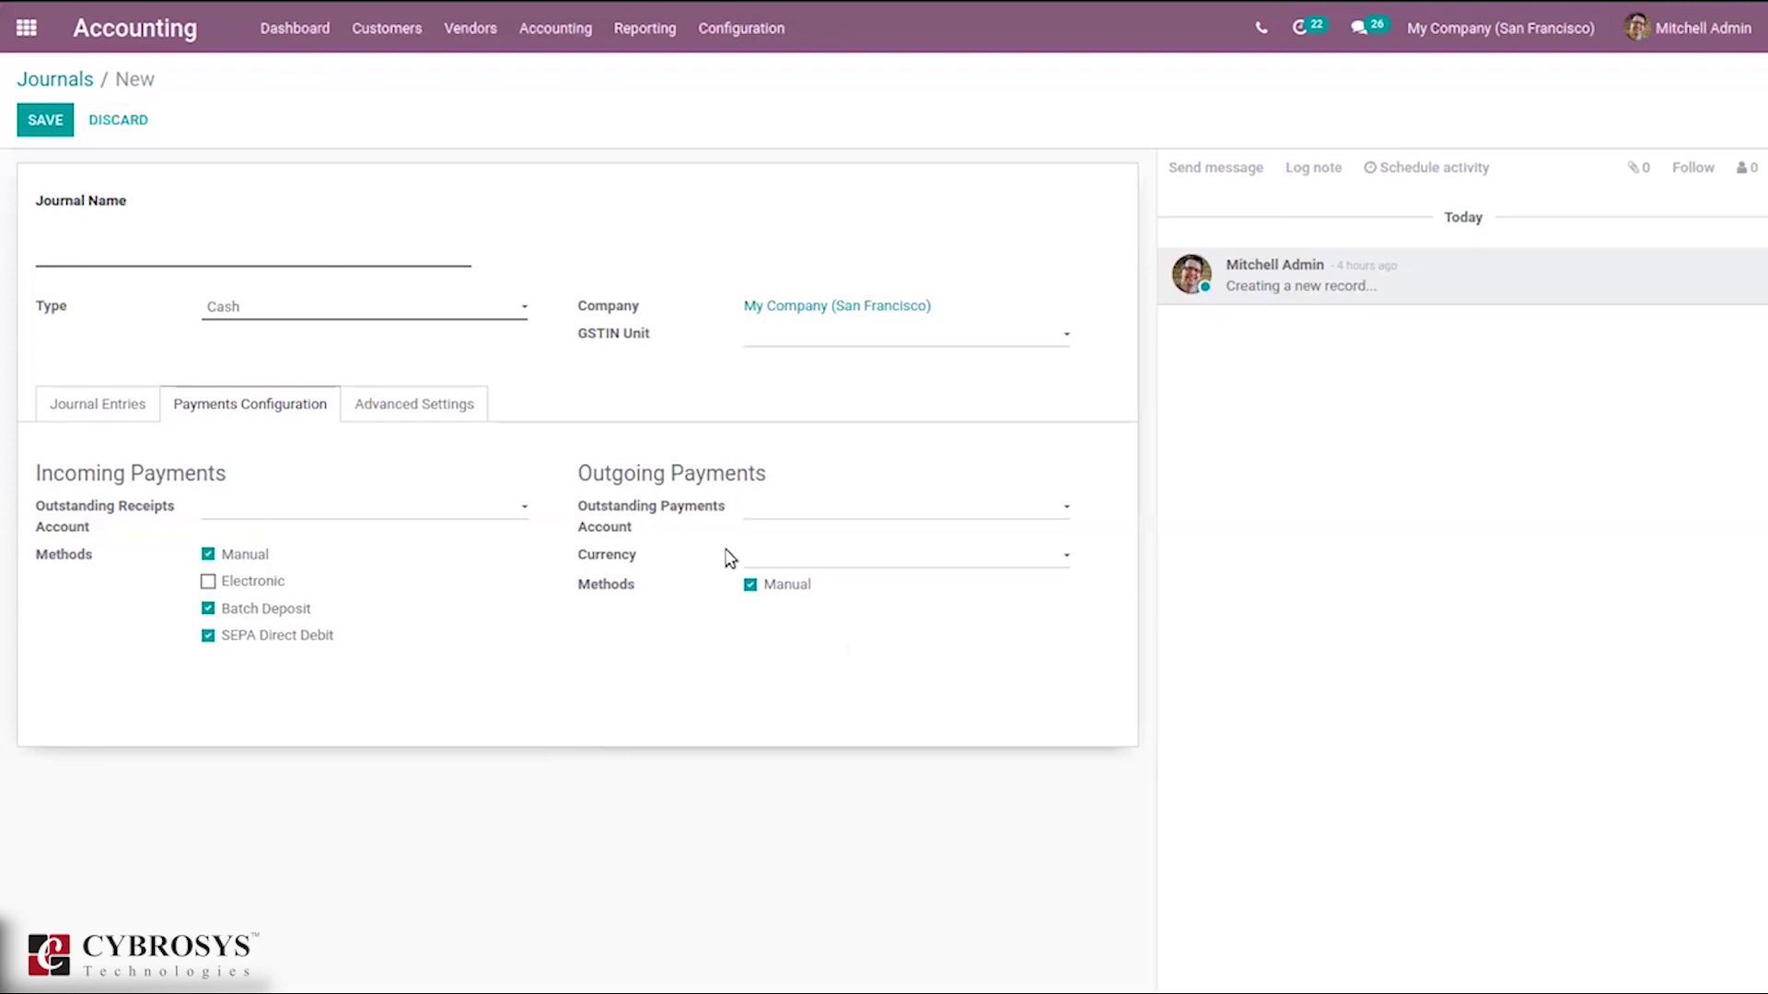
left_click(793, 554)
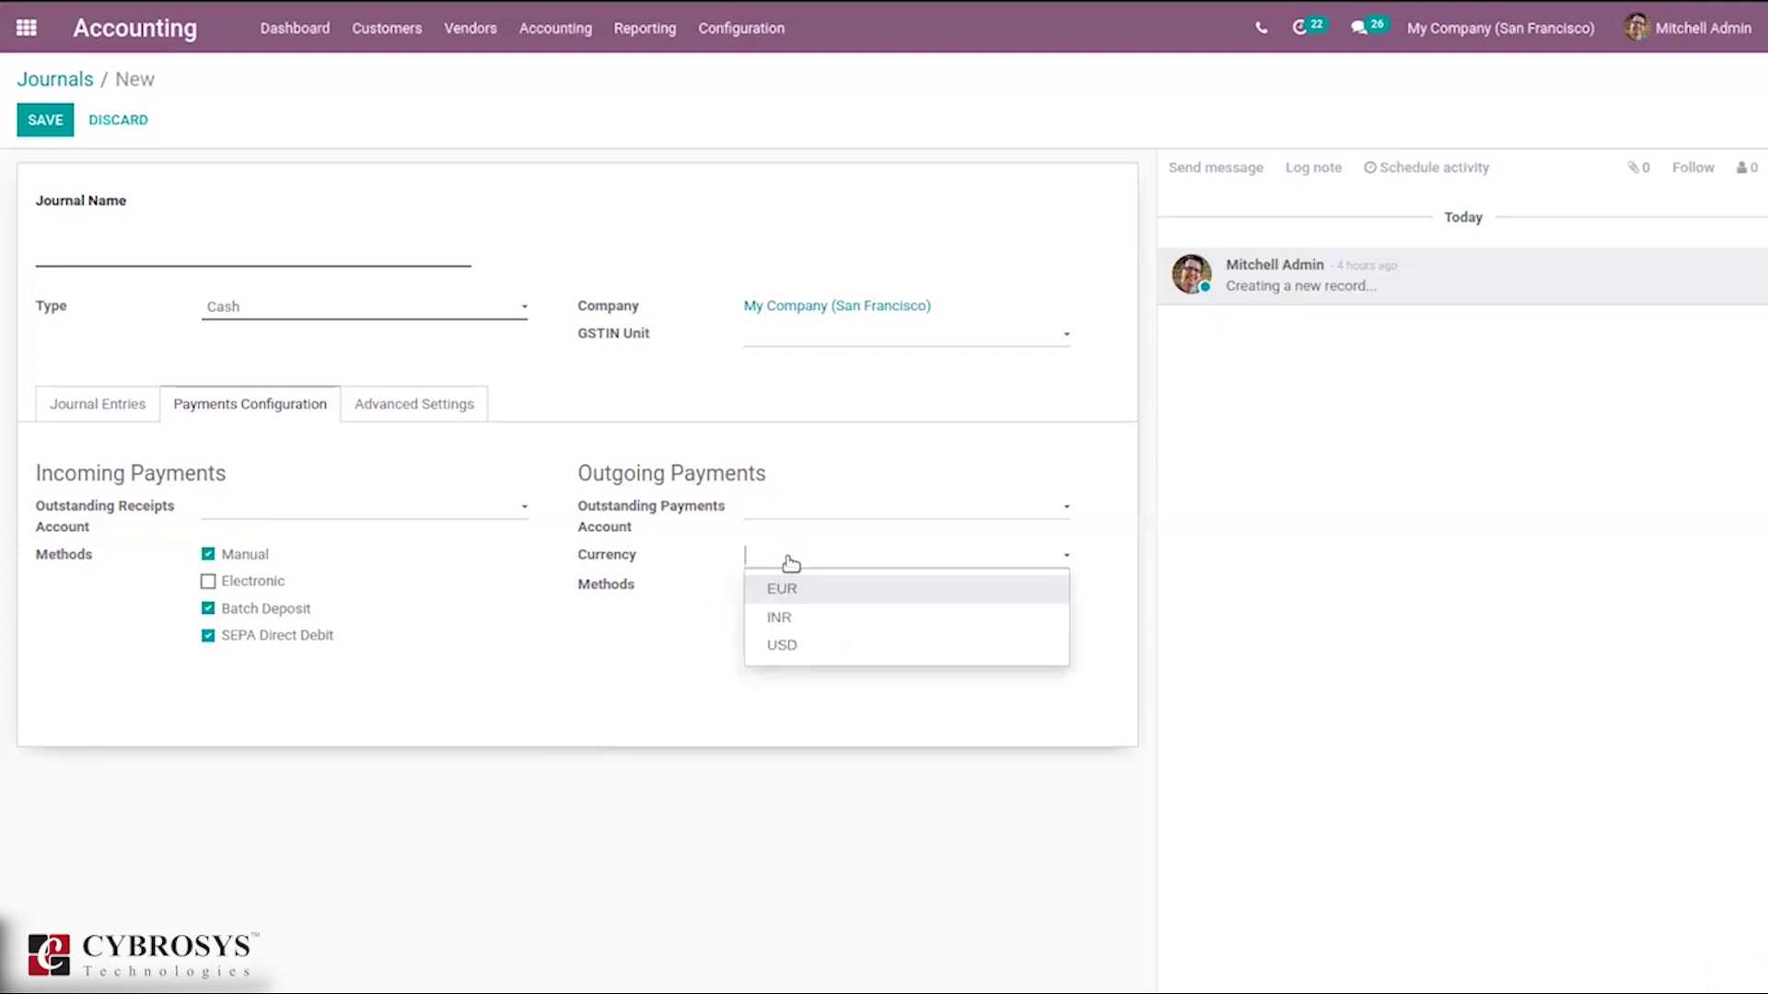
left_click(578, 697)
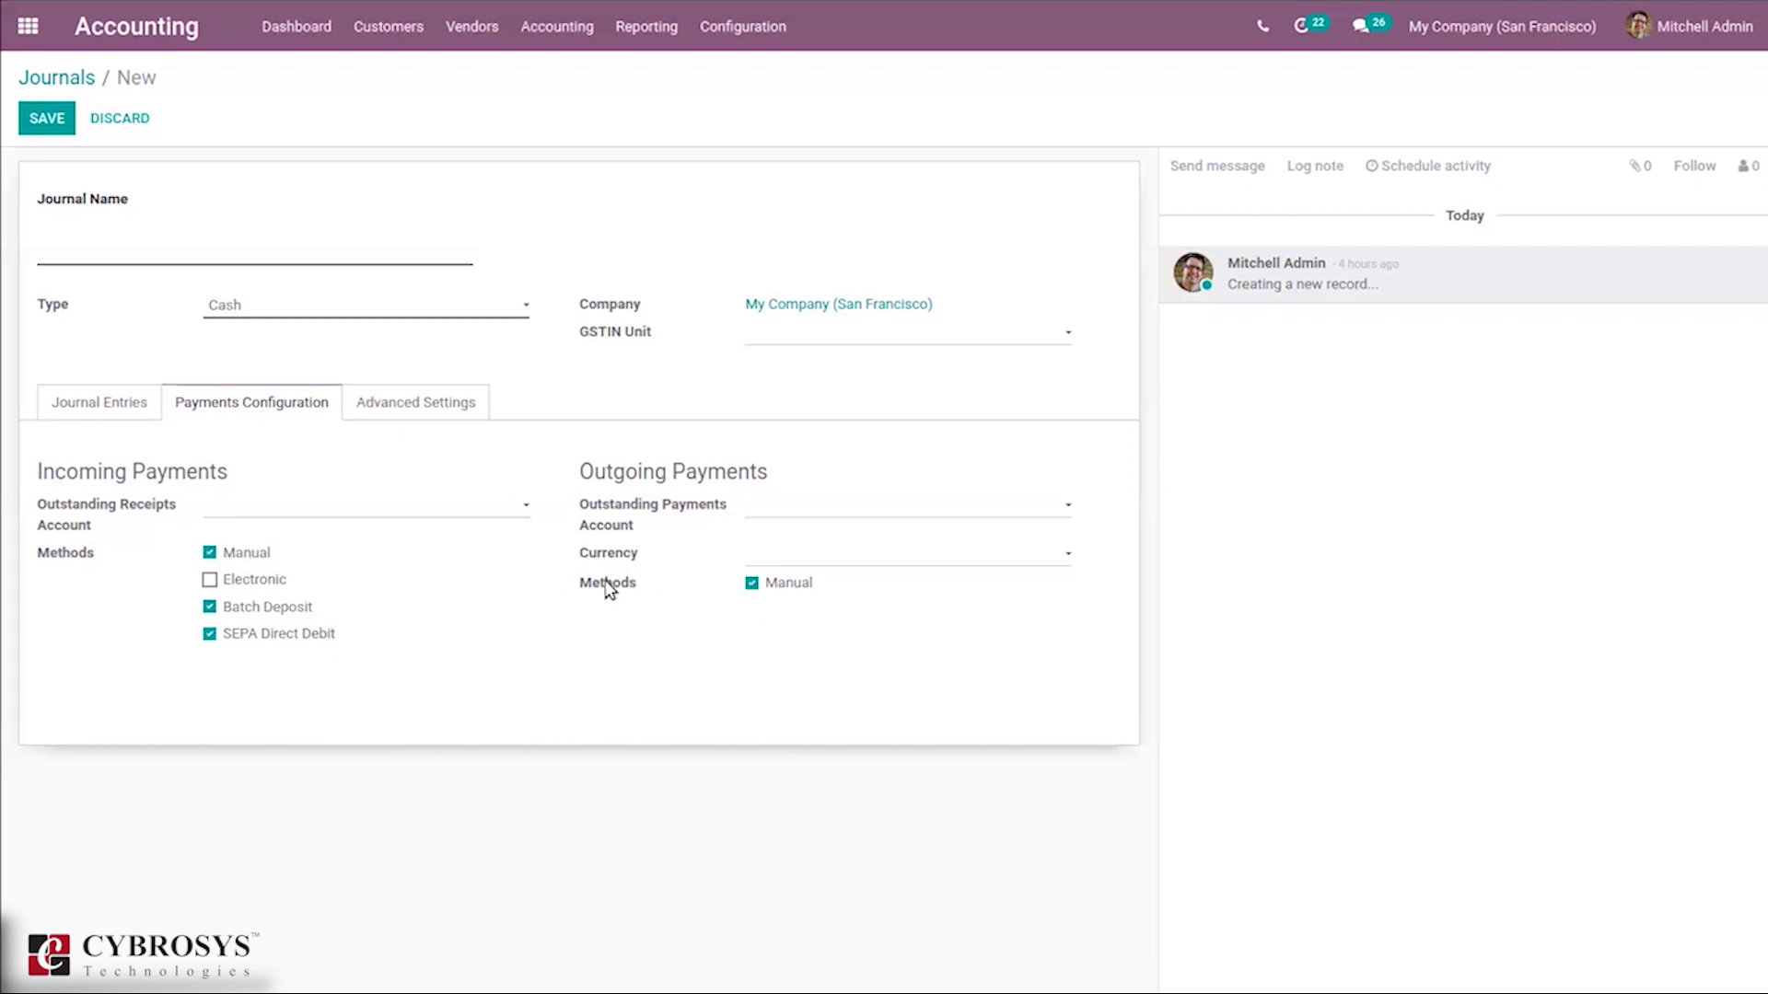
mouse_move(608, 589)
- Review the Cash journal's control-access settings and its accounting information
left_click(398, 406)
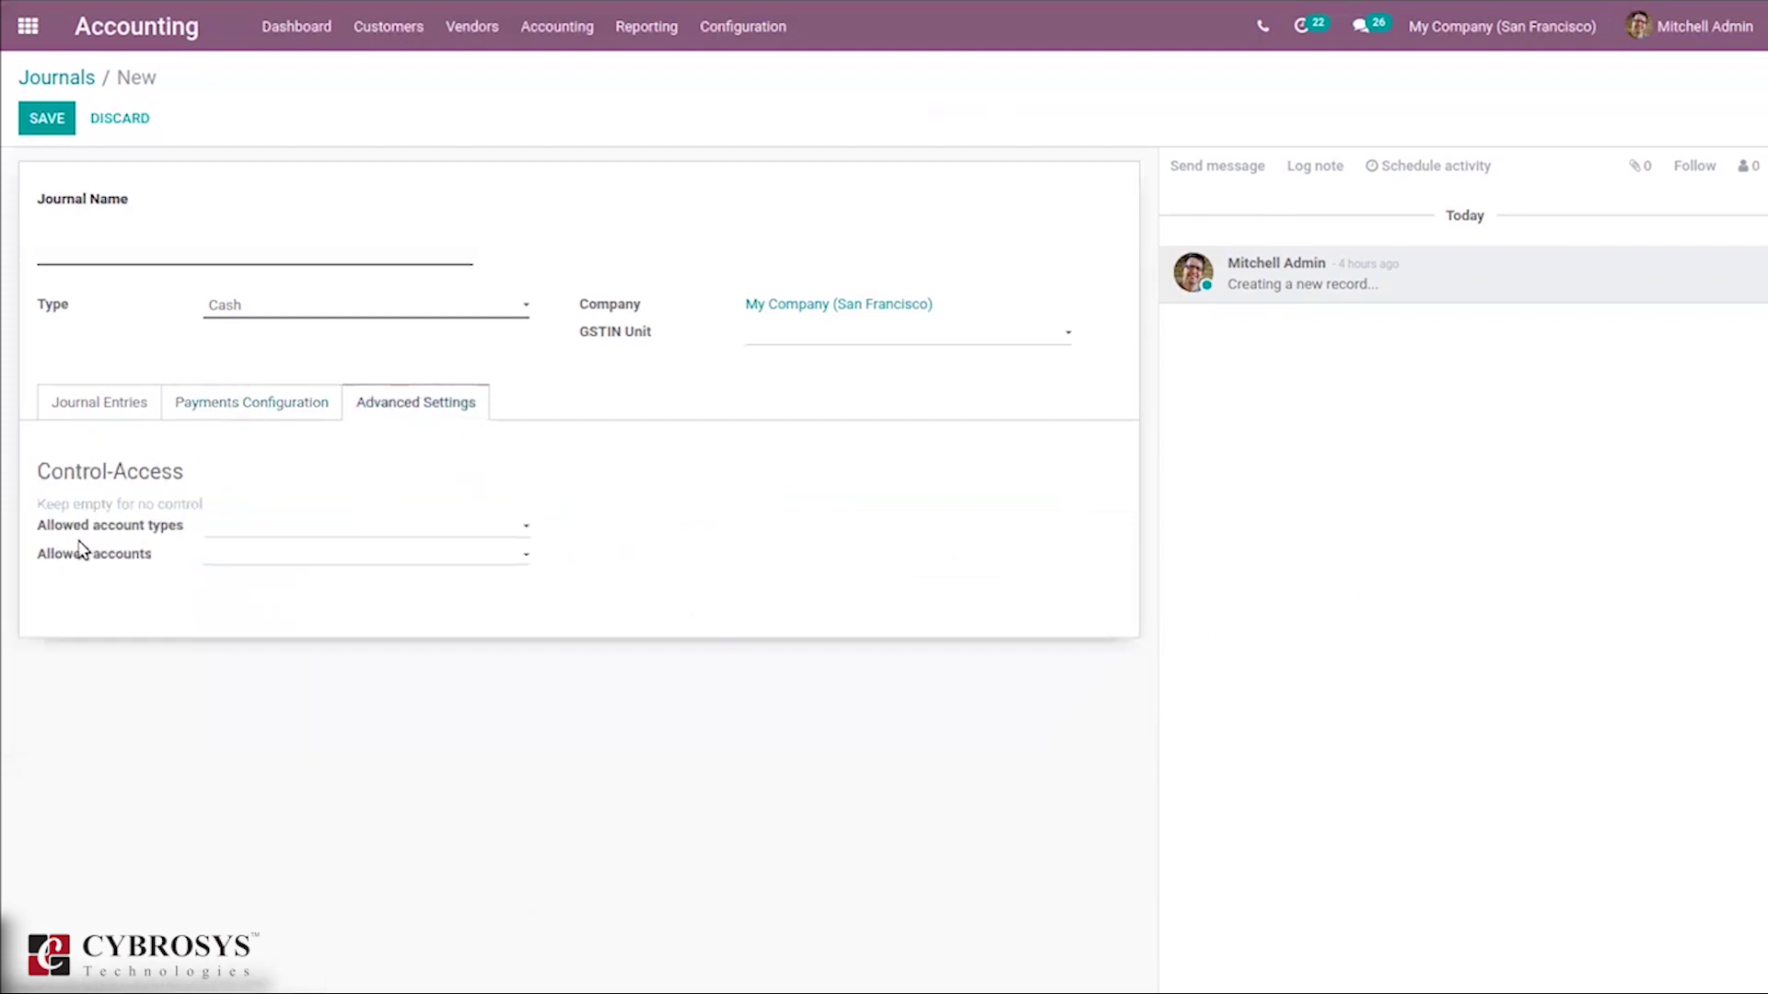
left_click(131, 398)
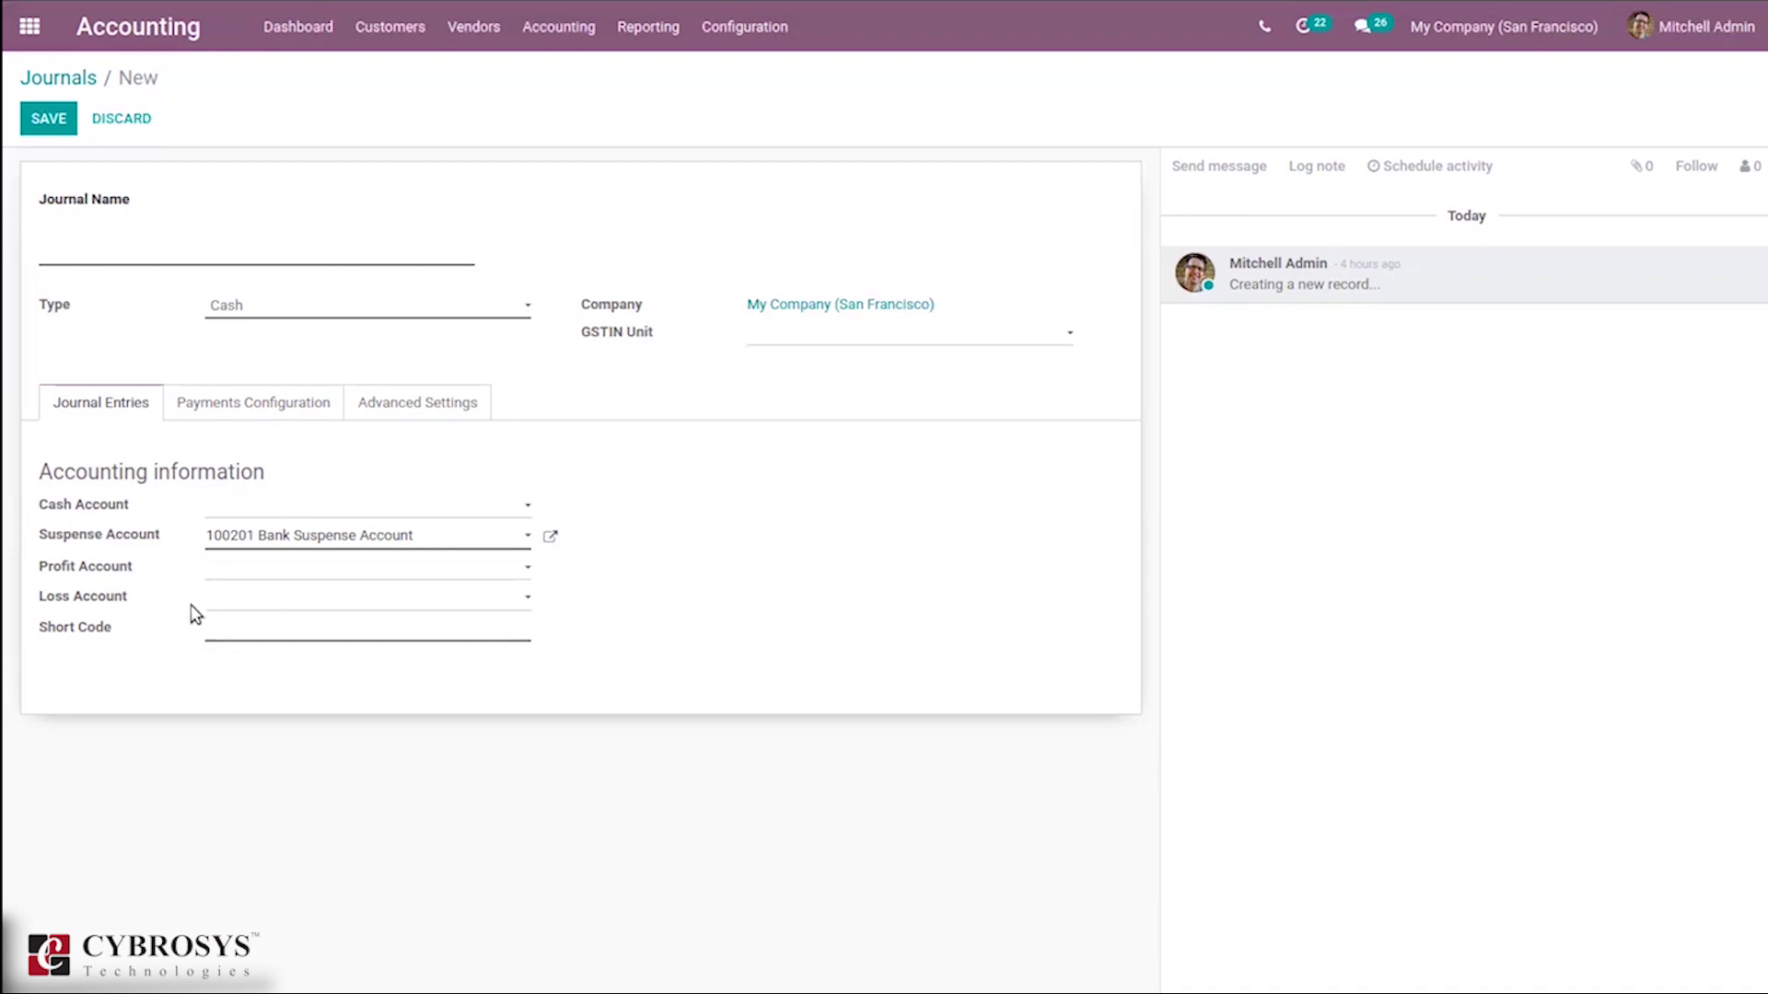
left_click(383, 402)
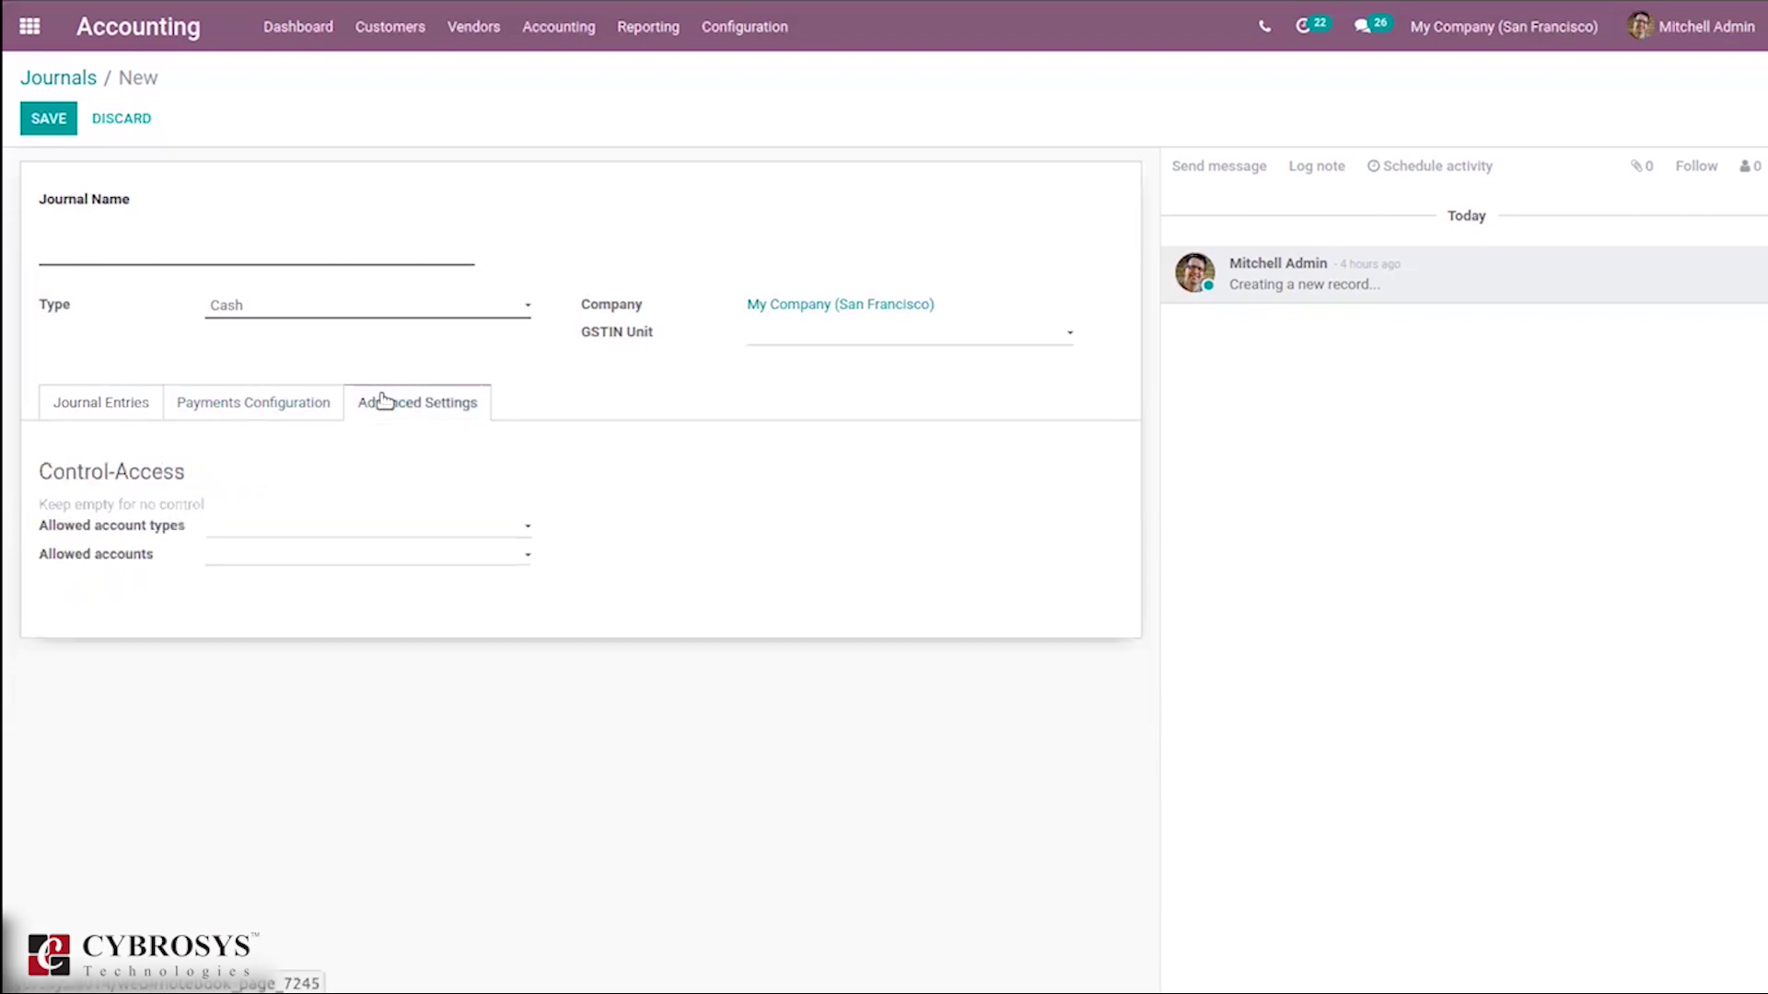
- Change the journal type to Bank and review its payments configuration and journal entries settings
left_click(262, 303)
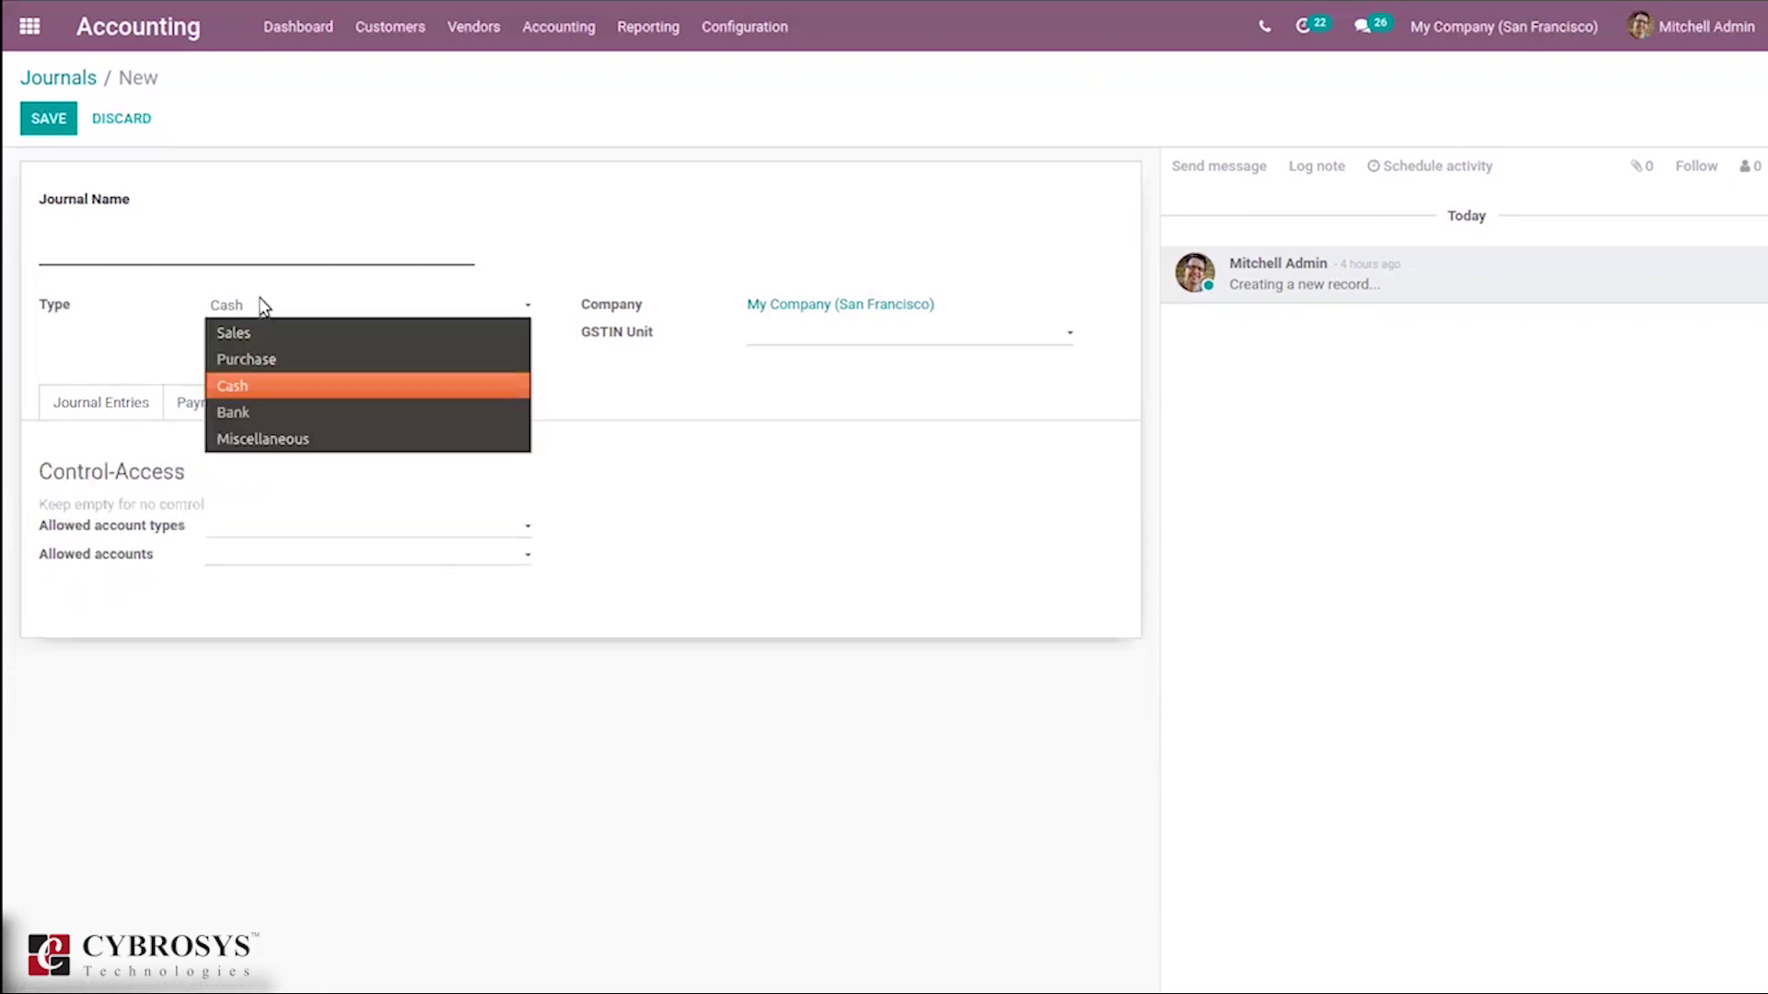
left_click(324, 402)
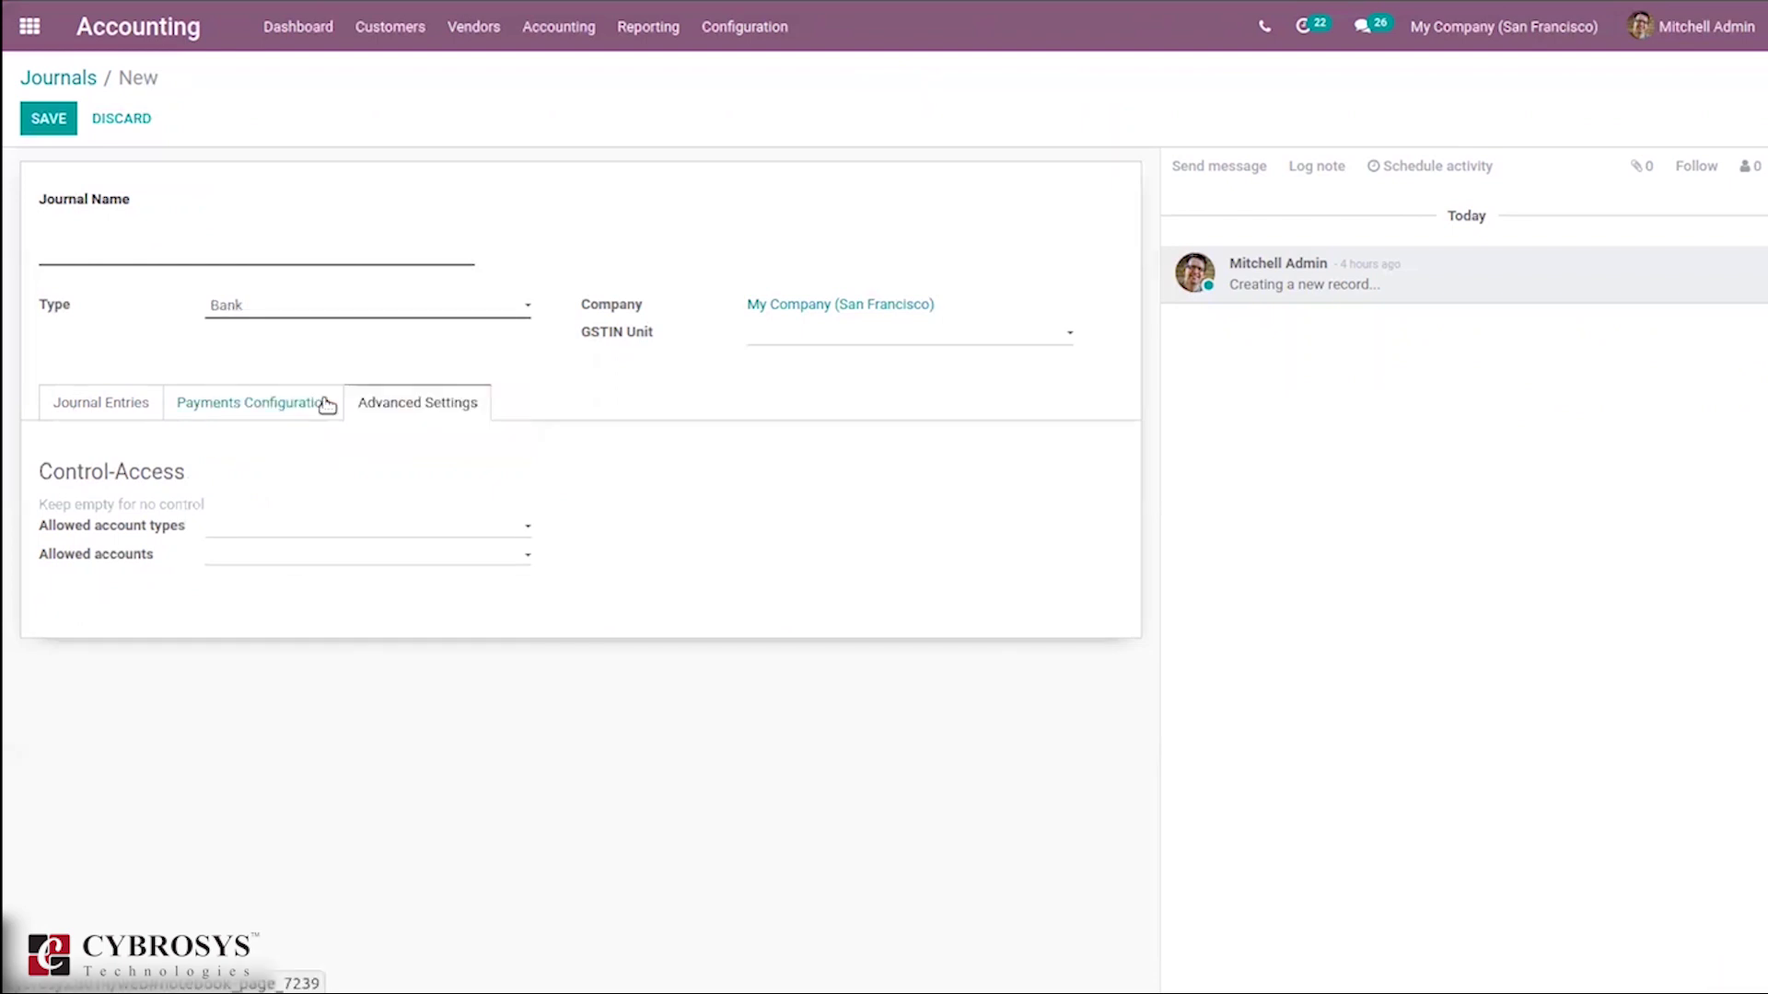
left_click(199, 406)
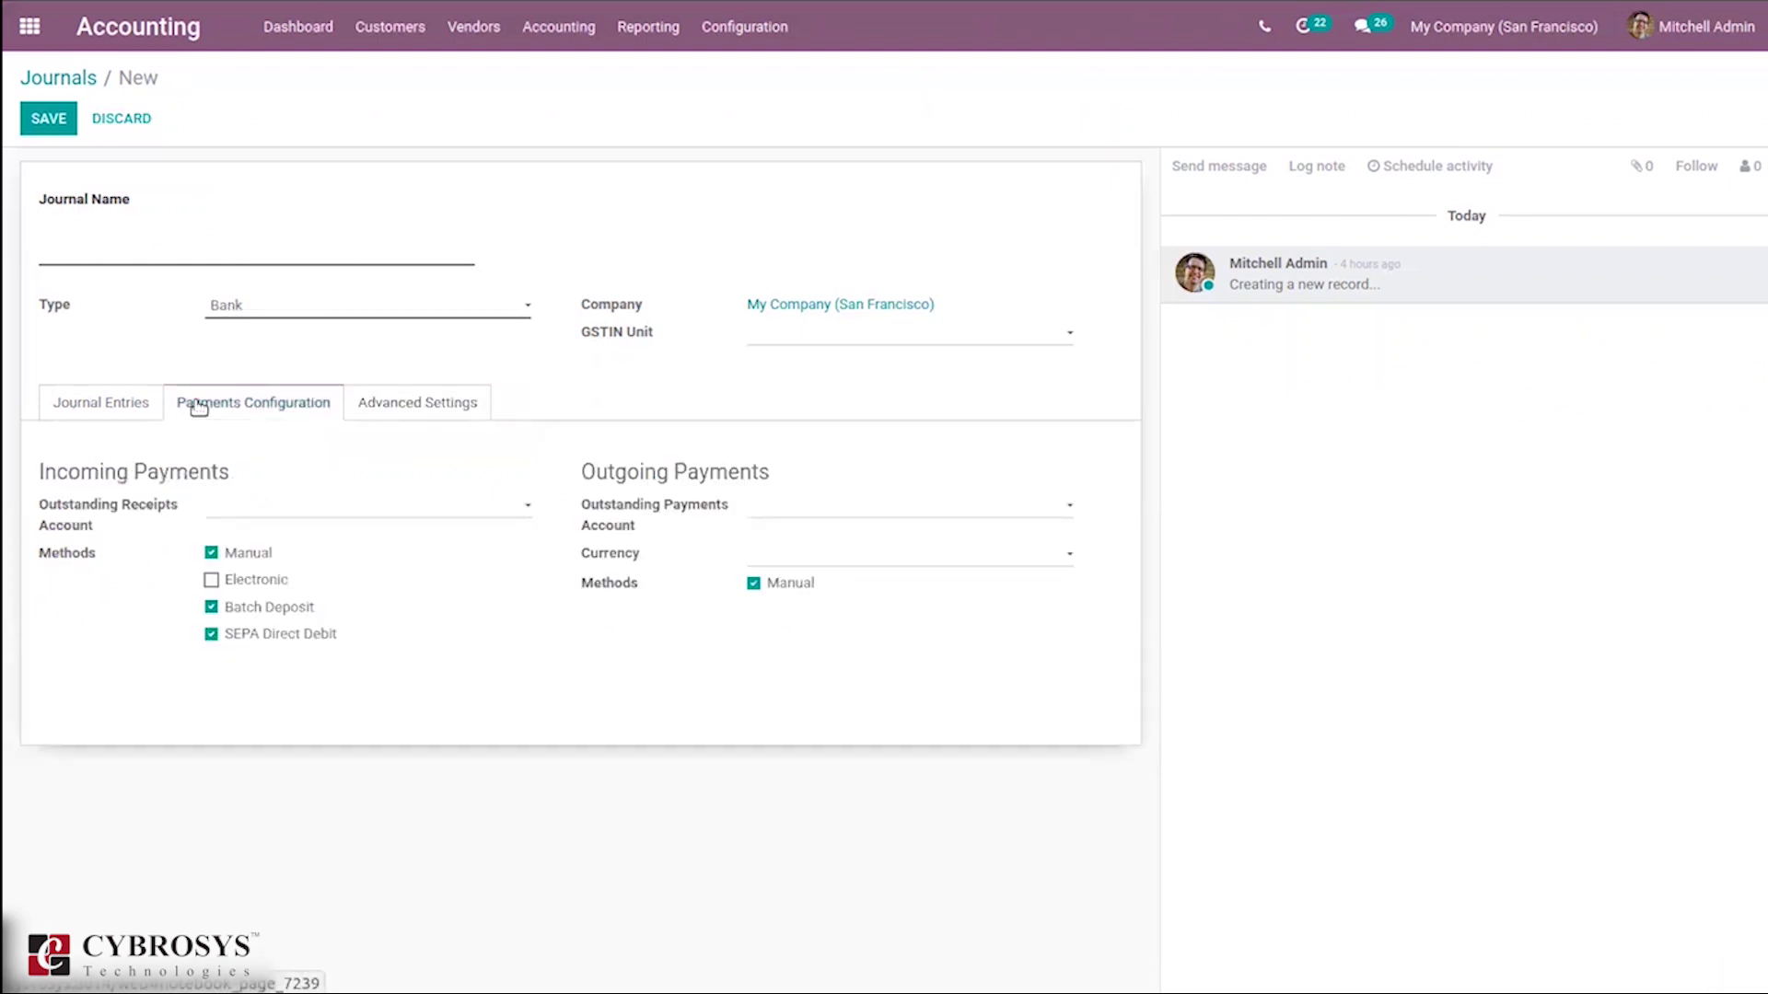
left_click(112, 419)
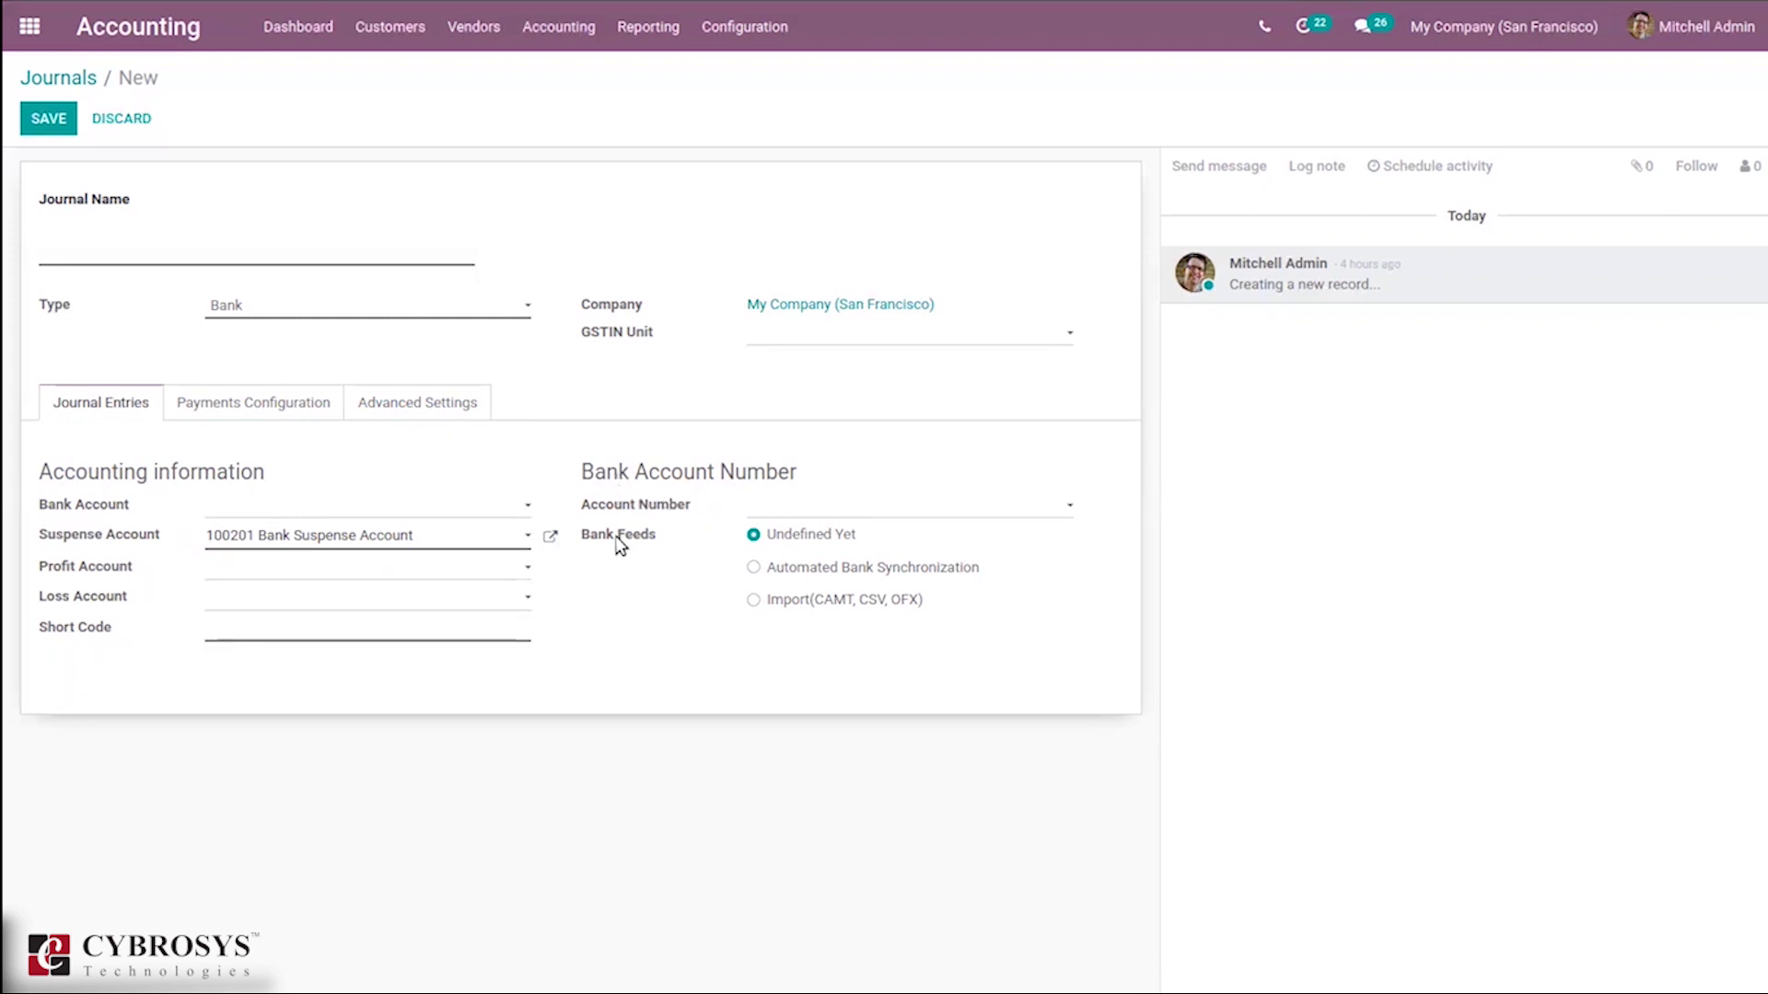
- Try the Import(CAMT, CSV, OFX) option for bank feeds and restore Undefined Yet
mouse_move(619, 546)
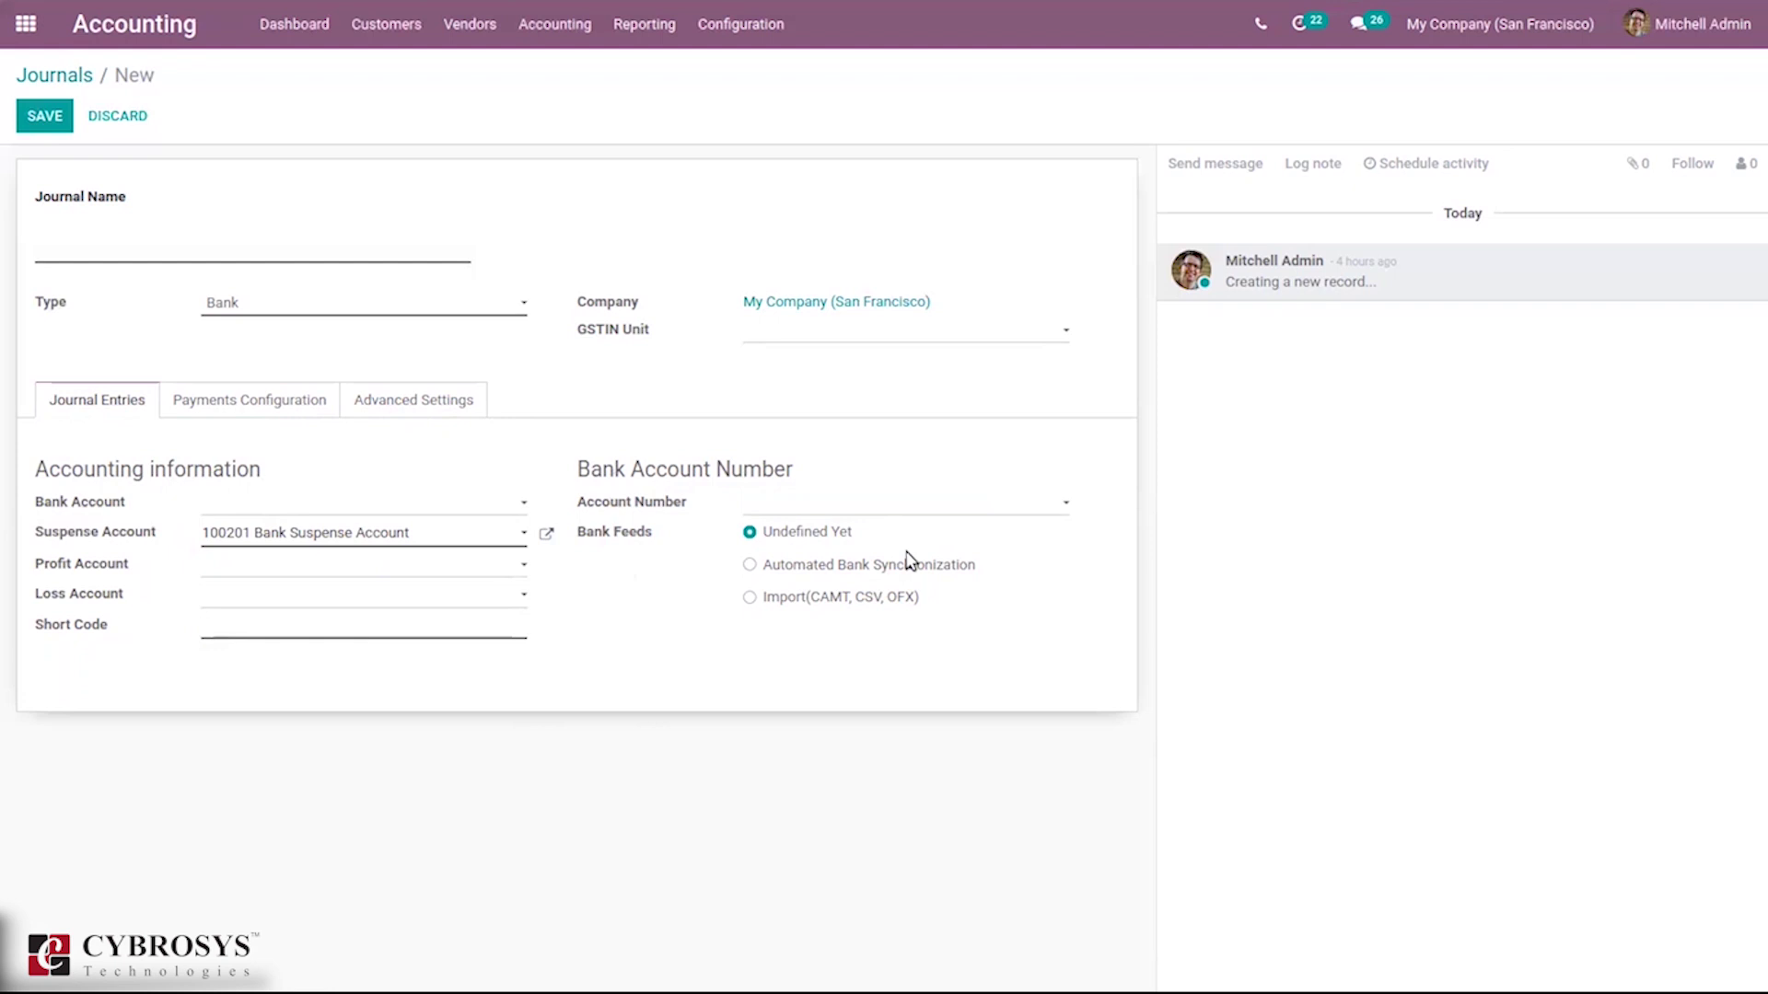
left_click(764, 599)
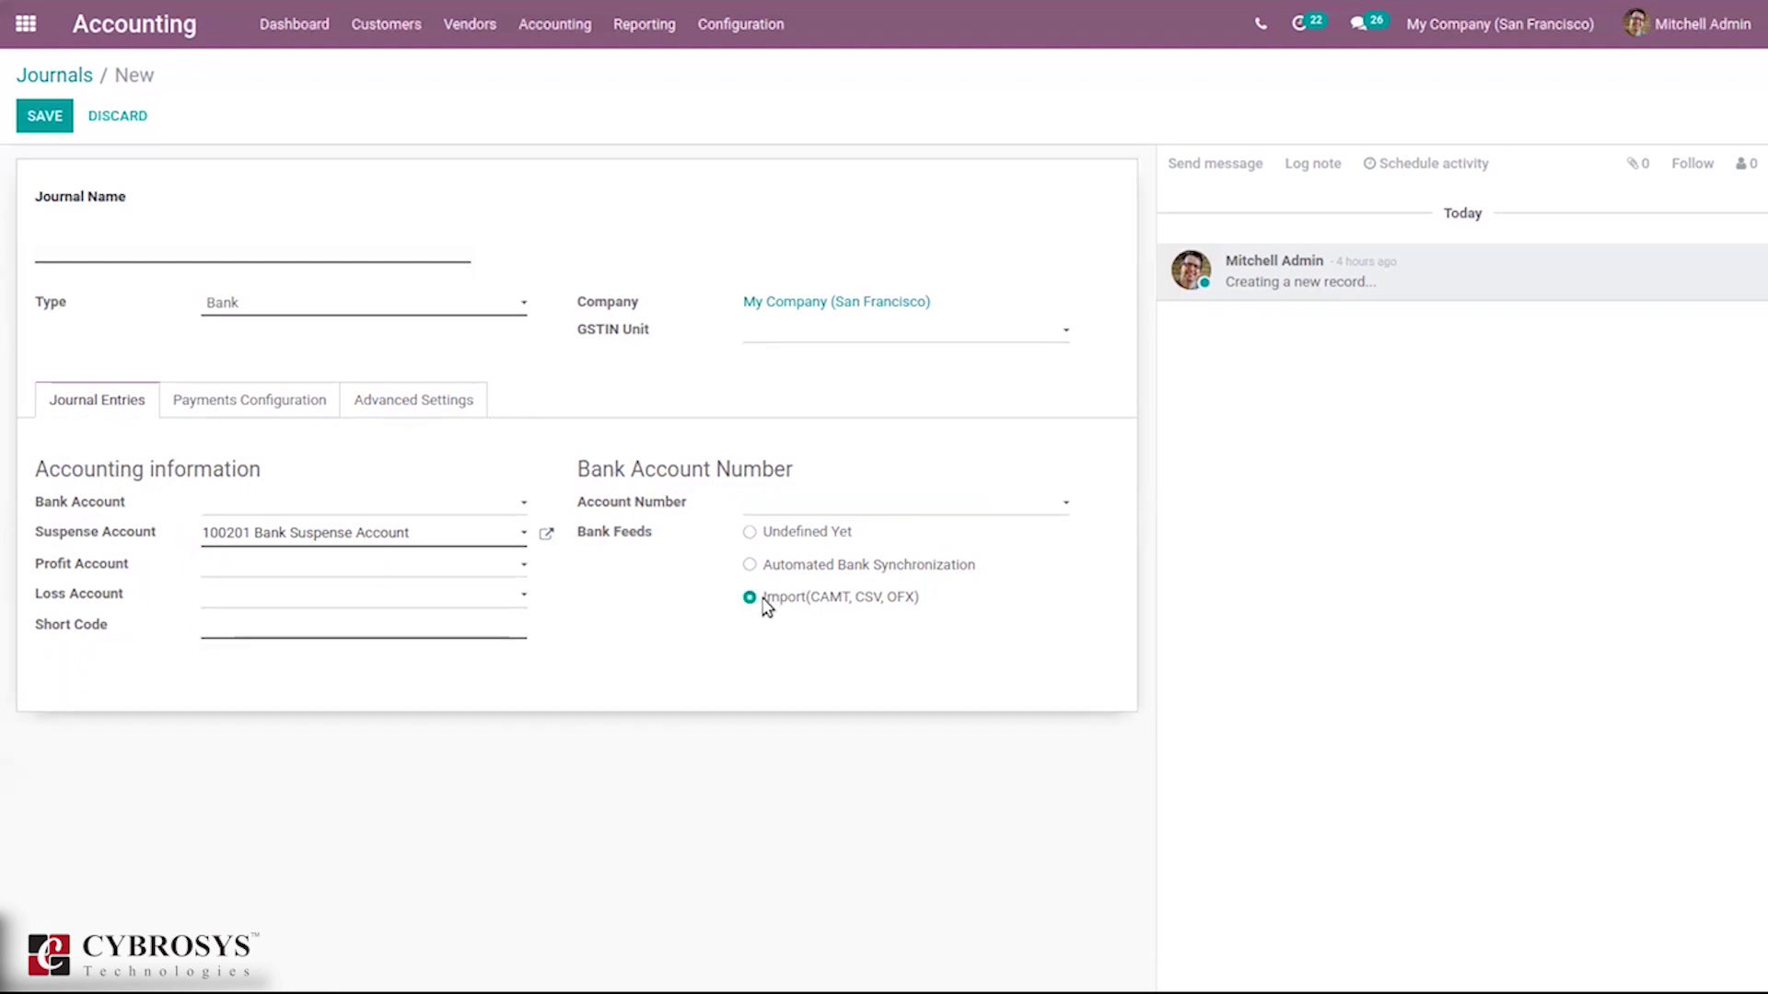
left_click(782, 534)
- Change the journal type to Miscellaneous and review its advanced settings and accounting information
left_click(311, 316)
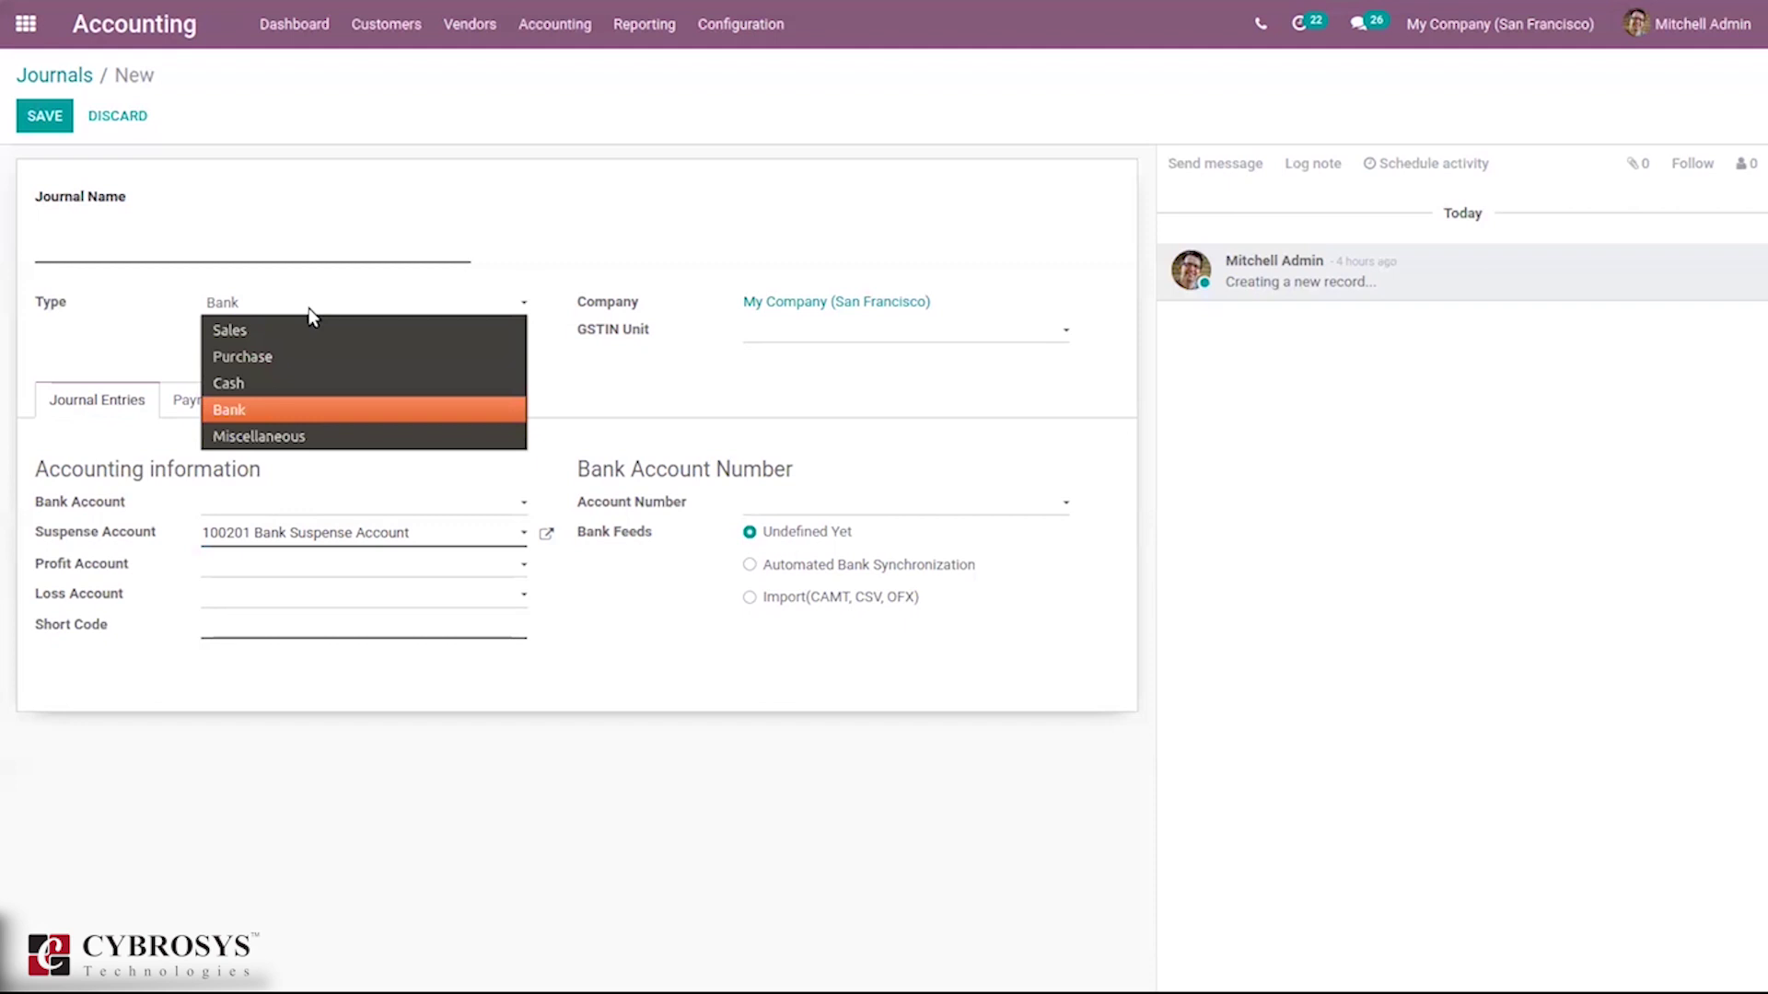
left_click(249, 438)
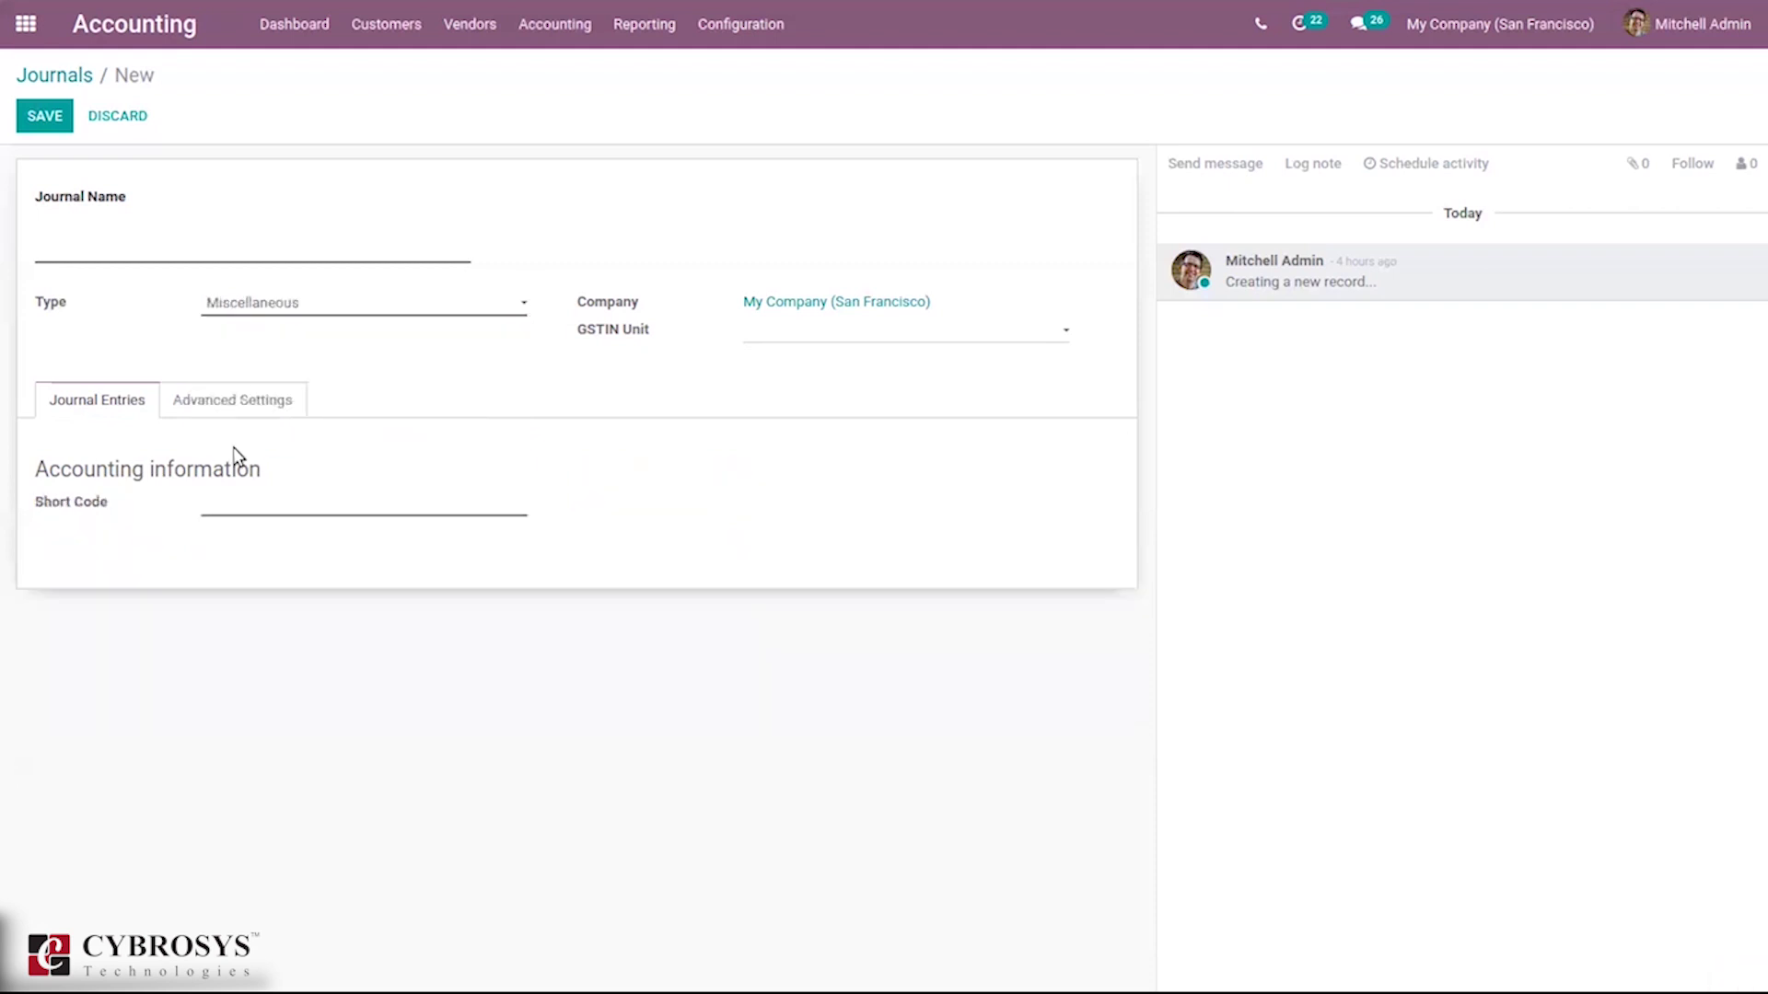
left_click(197, 407)
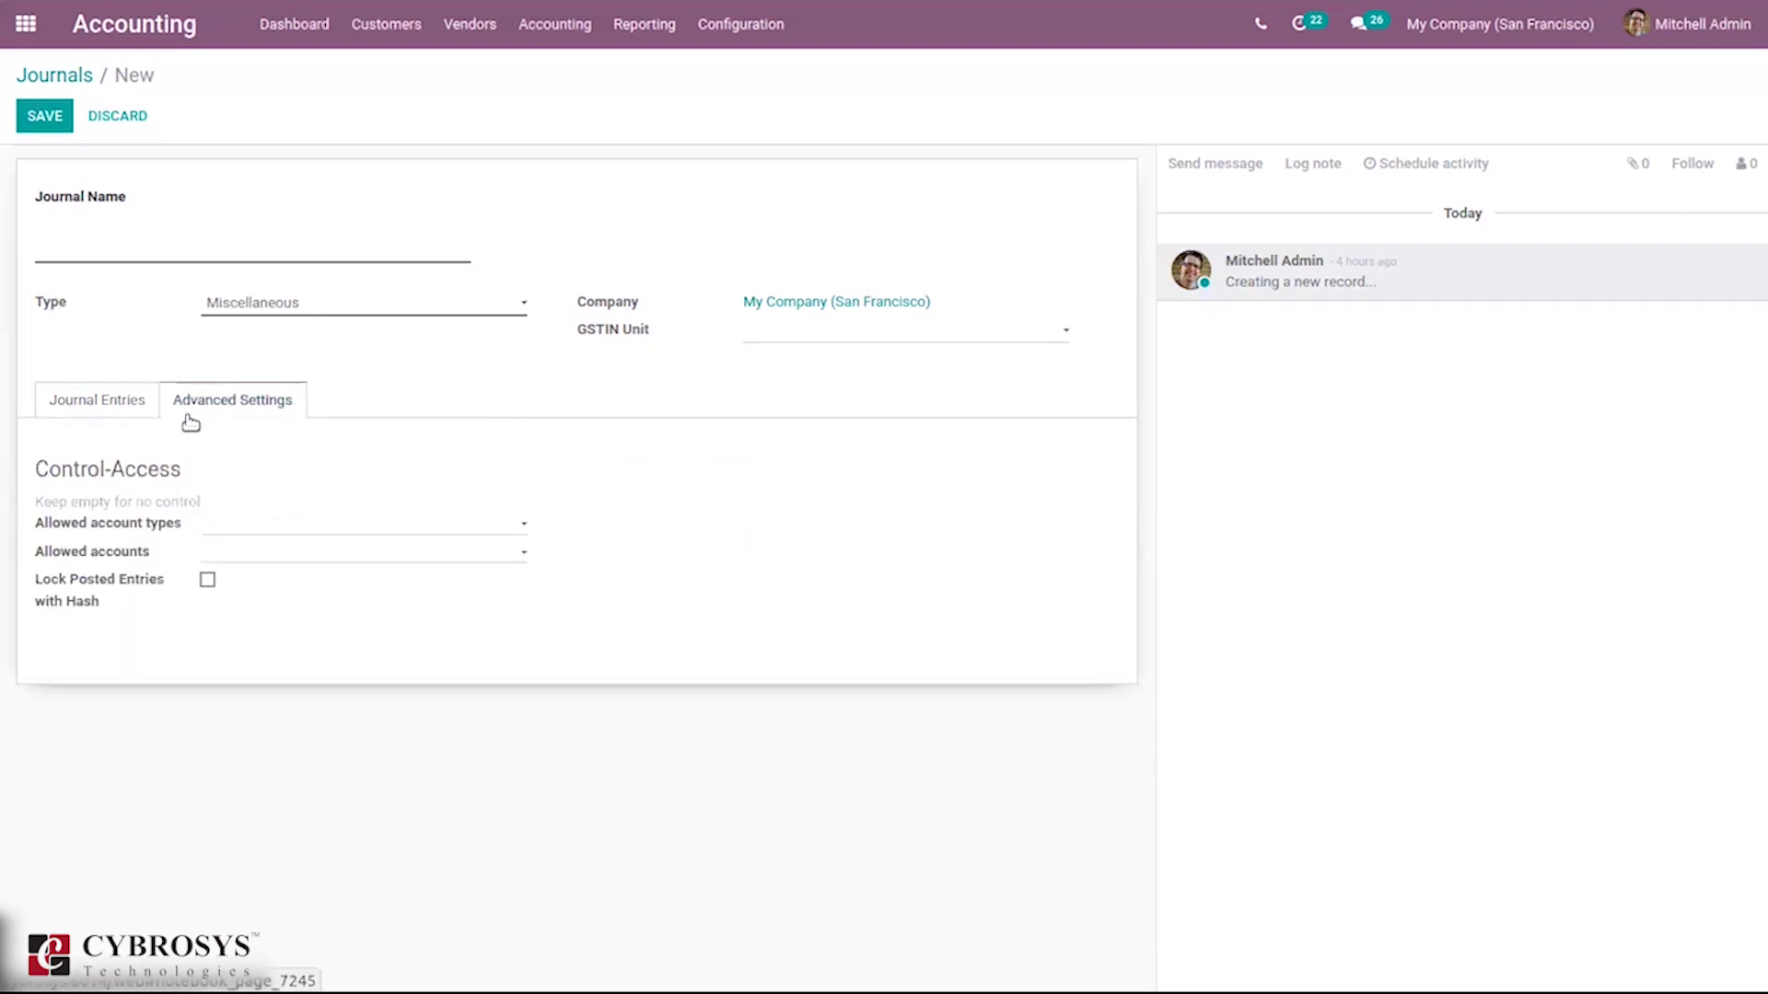
left_click(114, 401)
- Set the journal type to Sales, name the journal Test Sales Journal and give it the short code TSJ
left_click(355, 304)
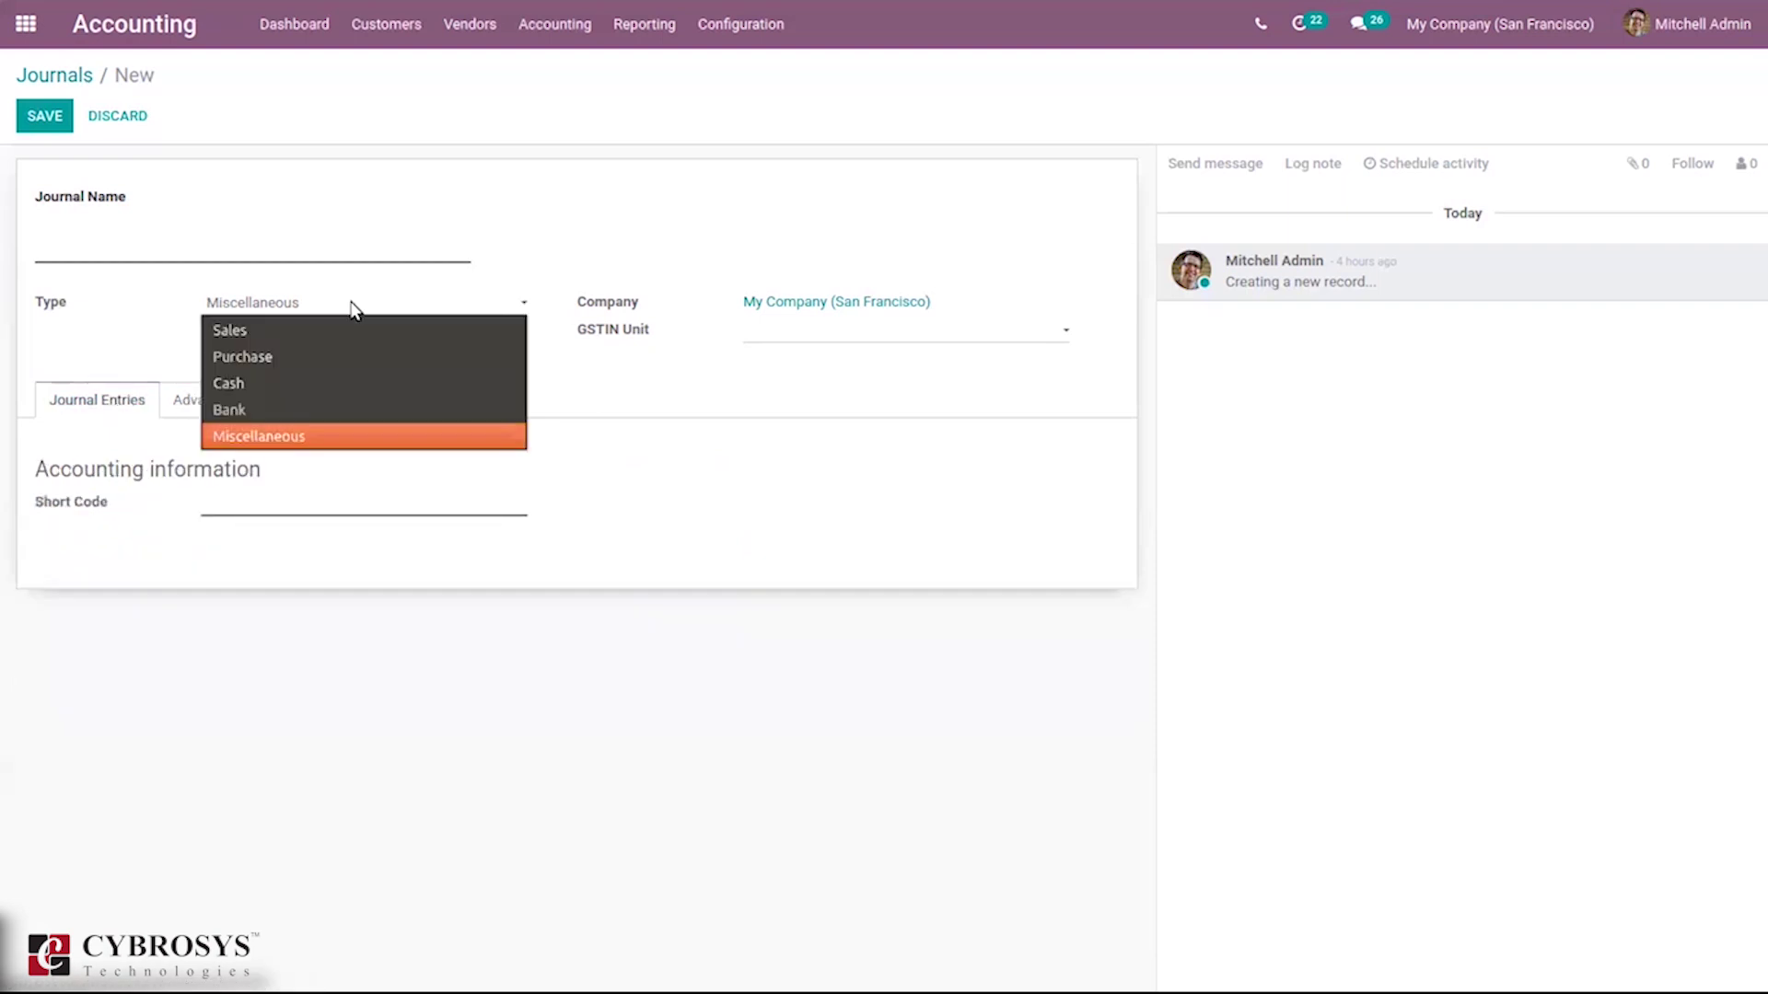
left_click(601, 402)
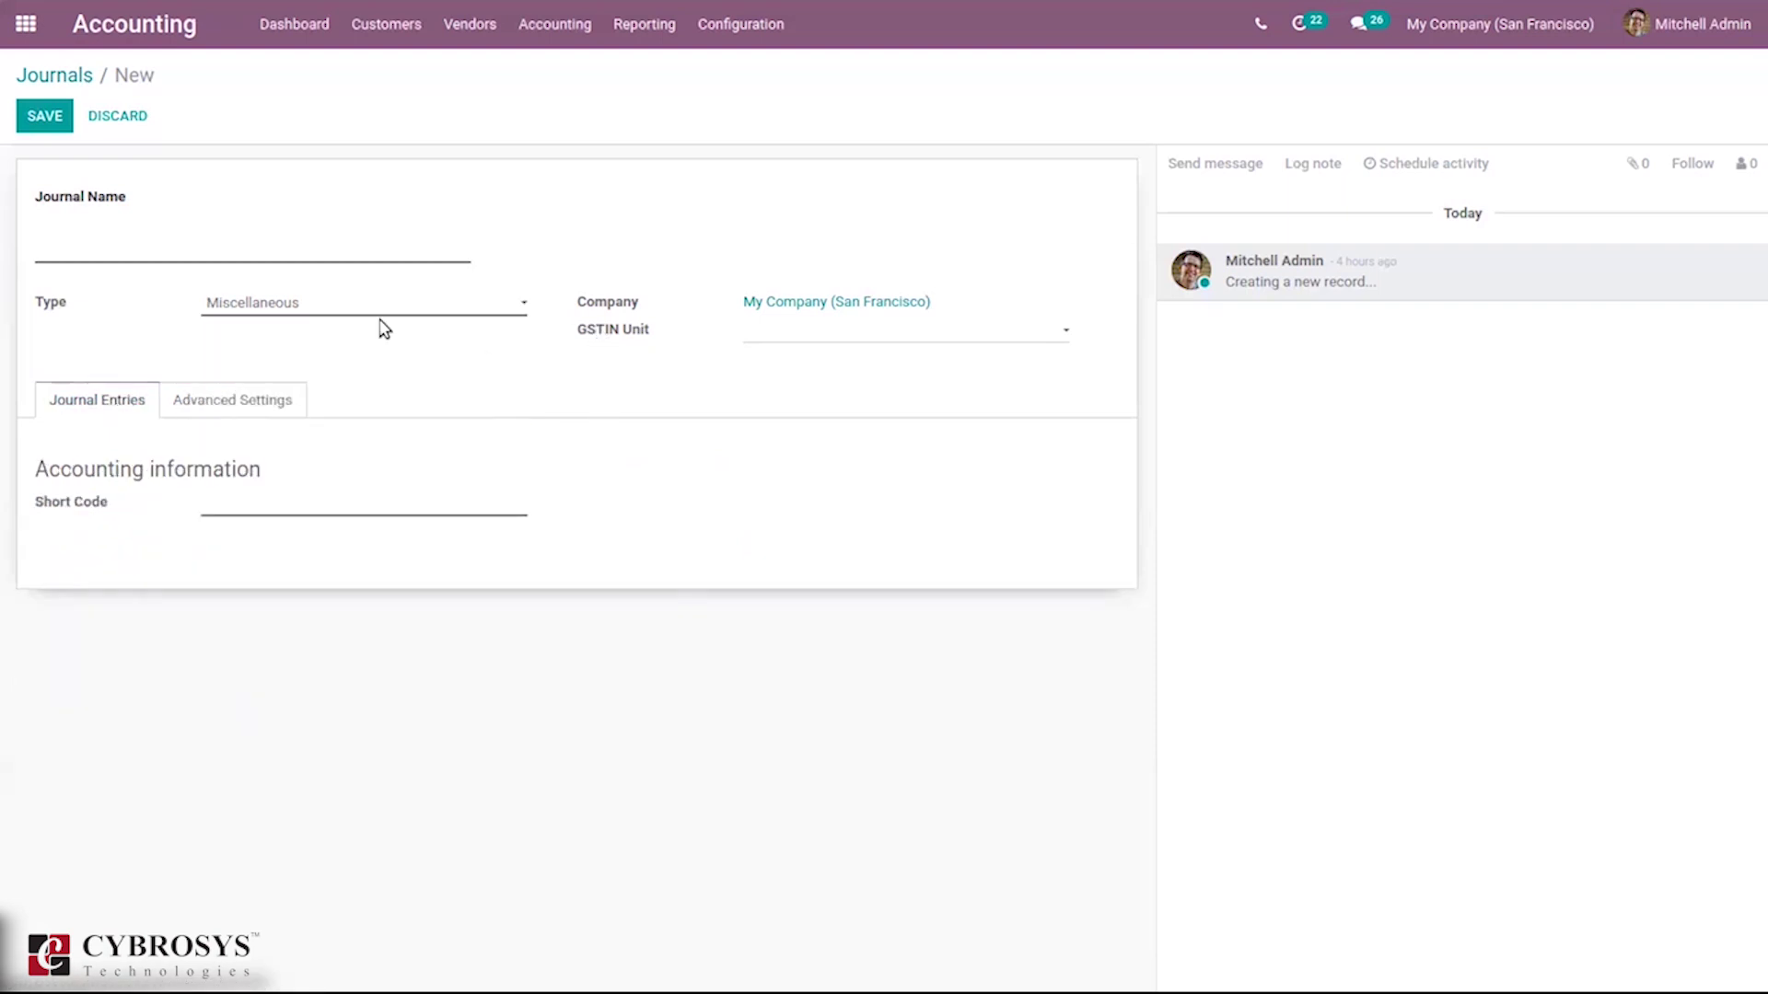
left_click(319, 300)
left_click(301, 331)
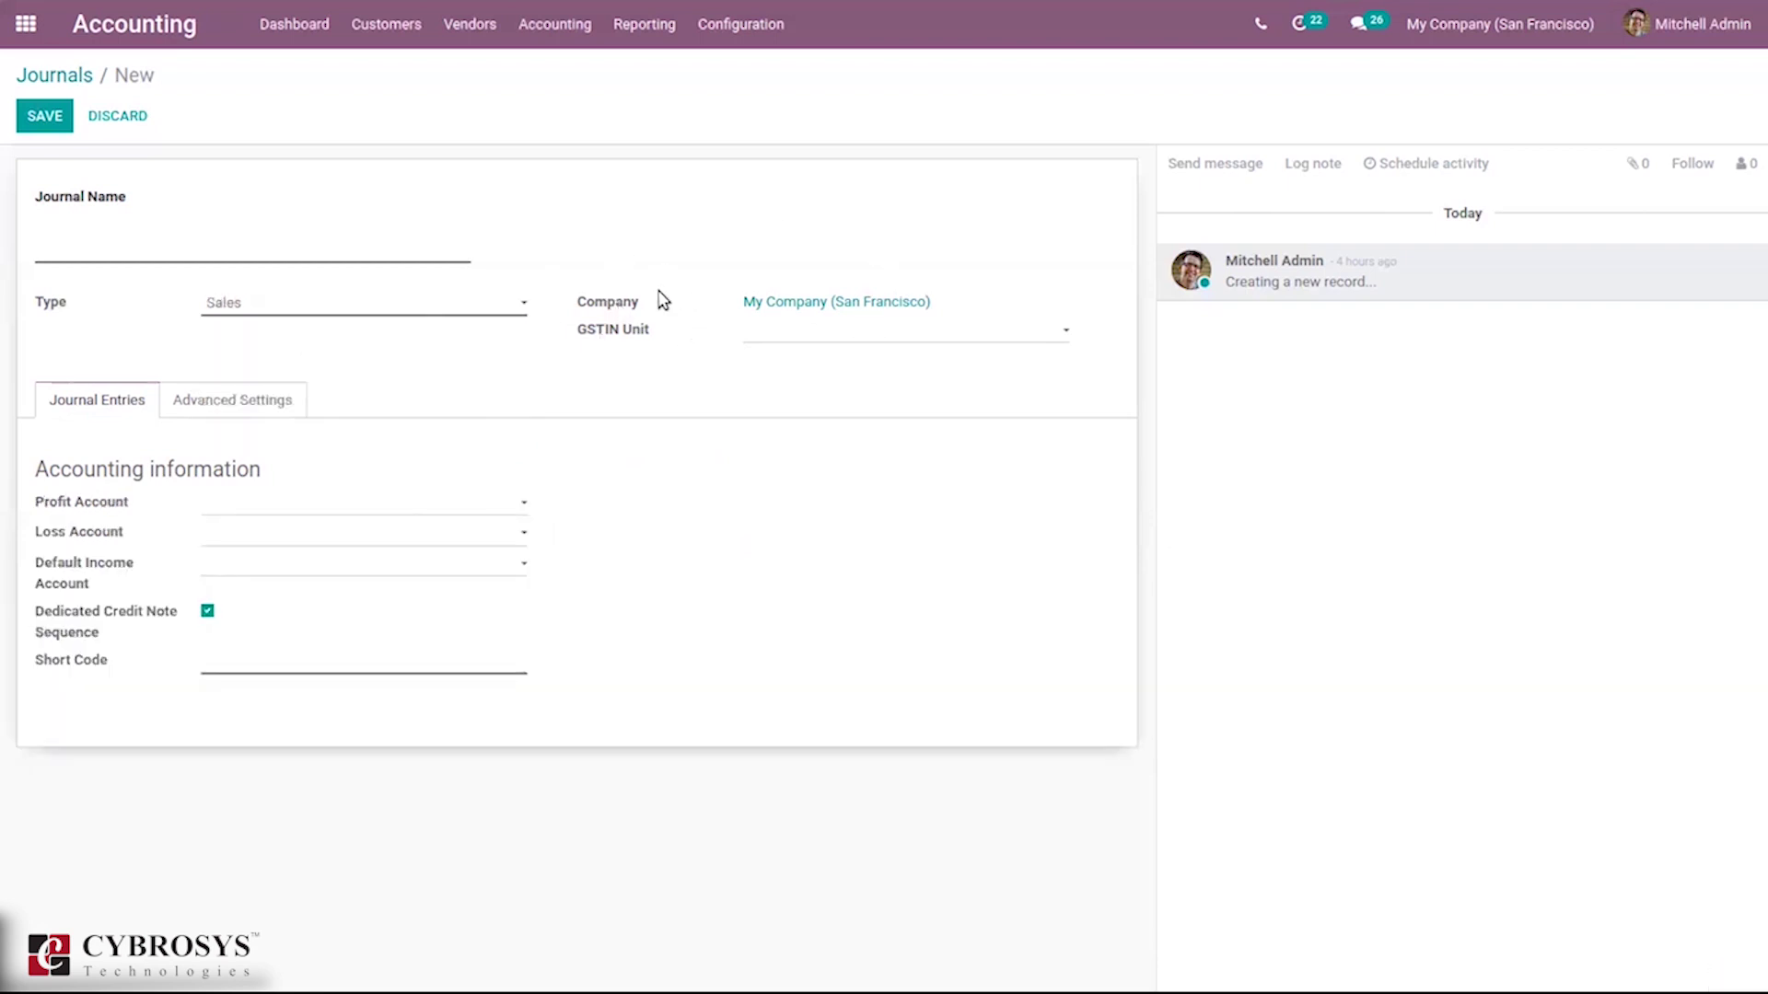
mouse_move(632, 341)
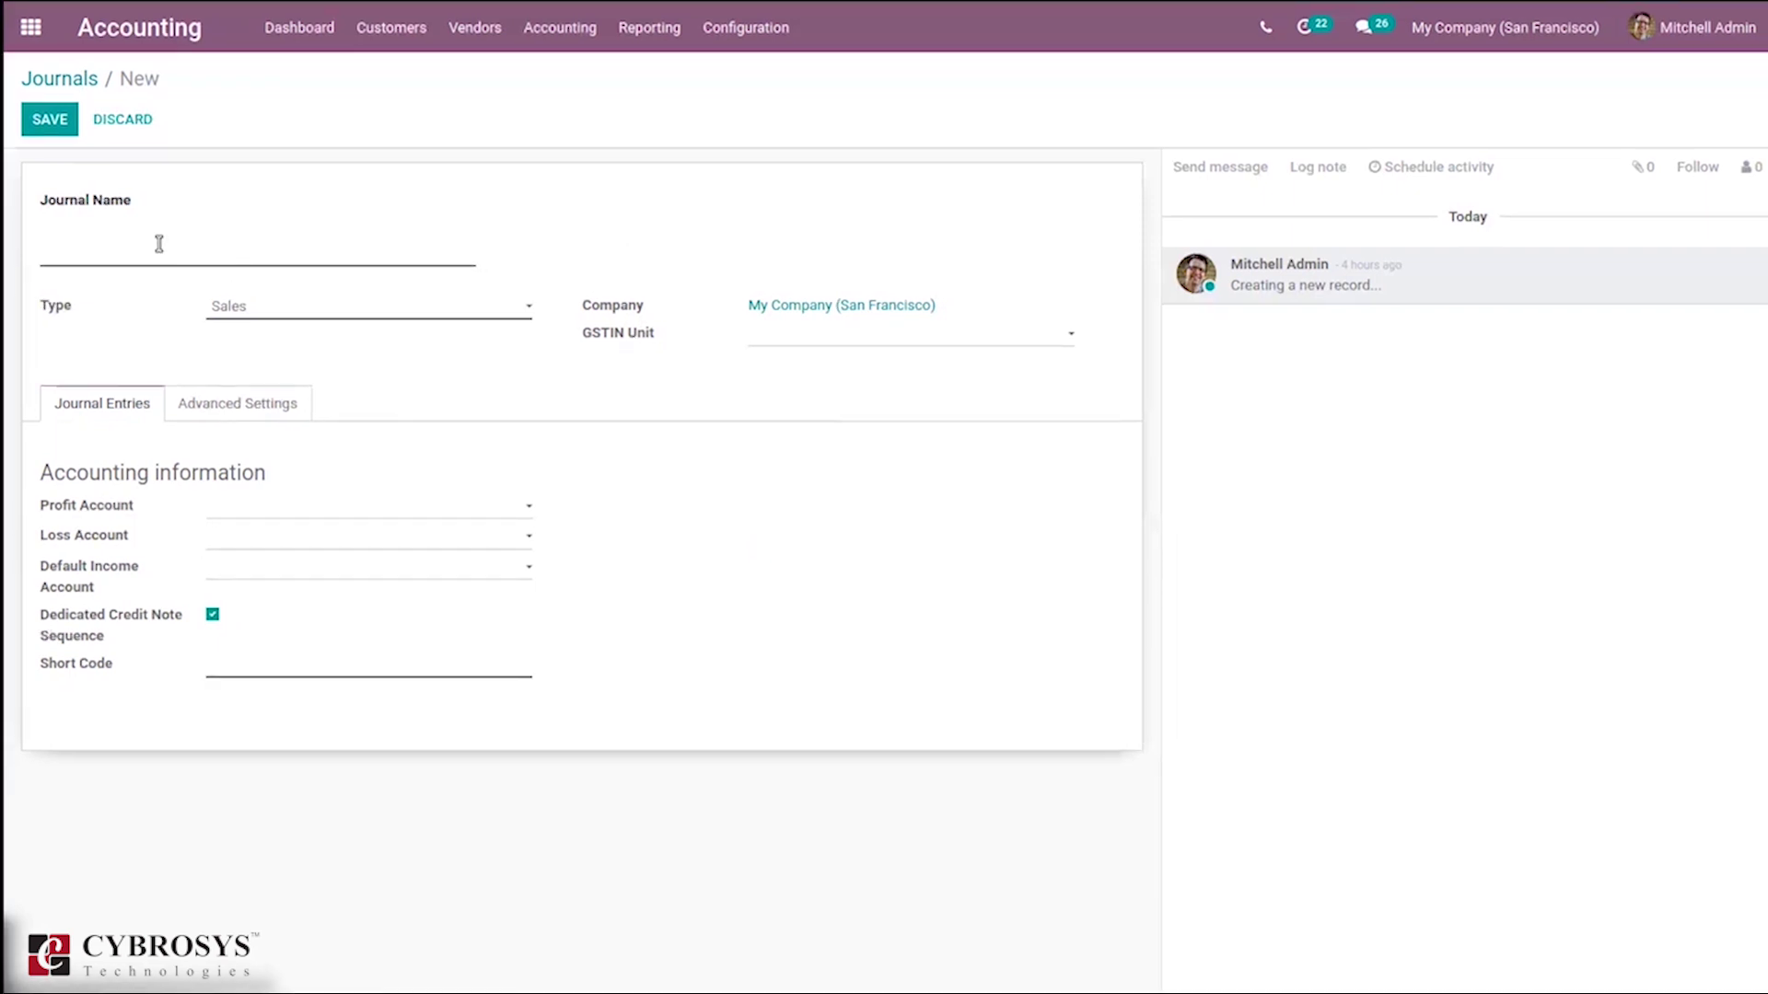
type("Test Sales Journal")
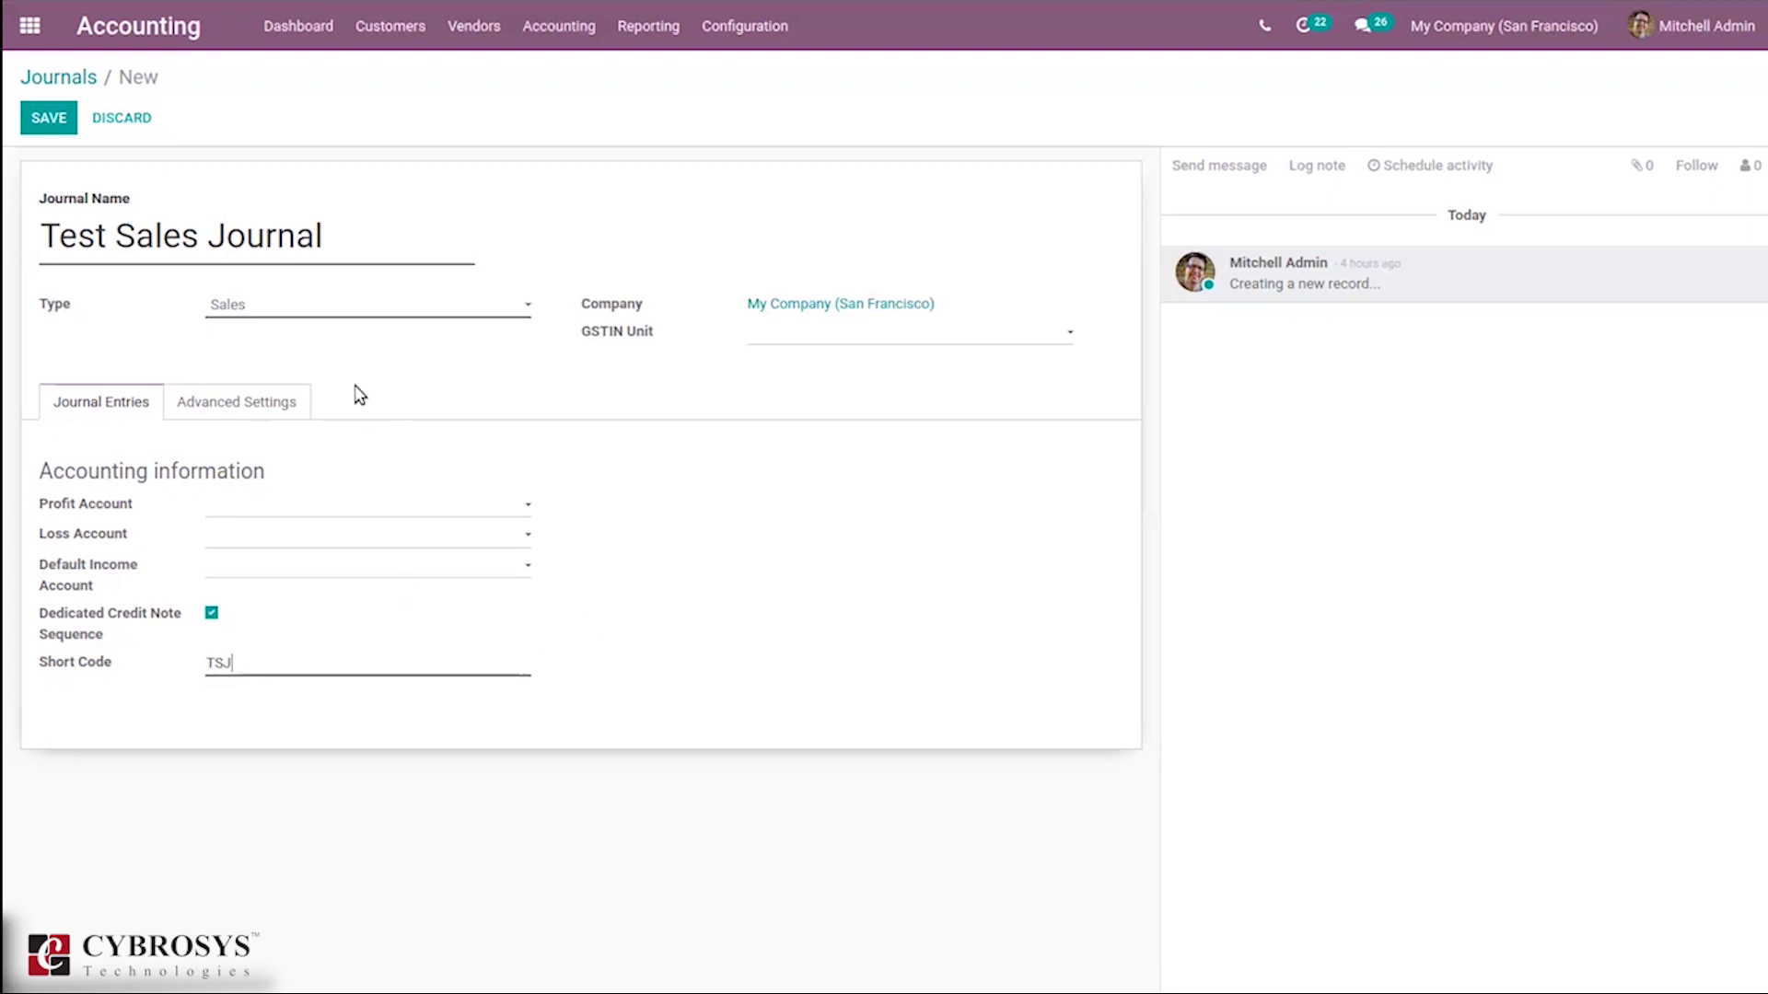
- Look over the sales journal's advanced settings and save the new journal
left_click(206, 411)
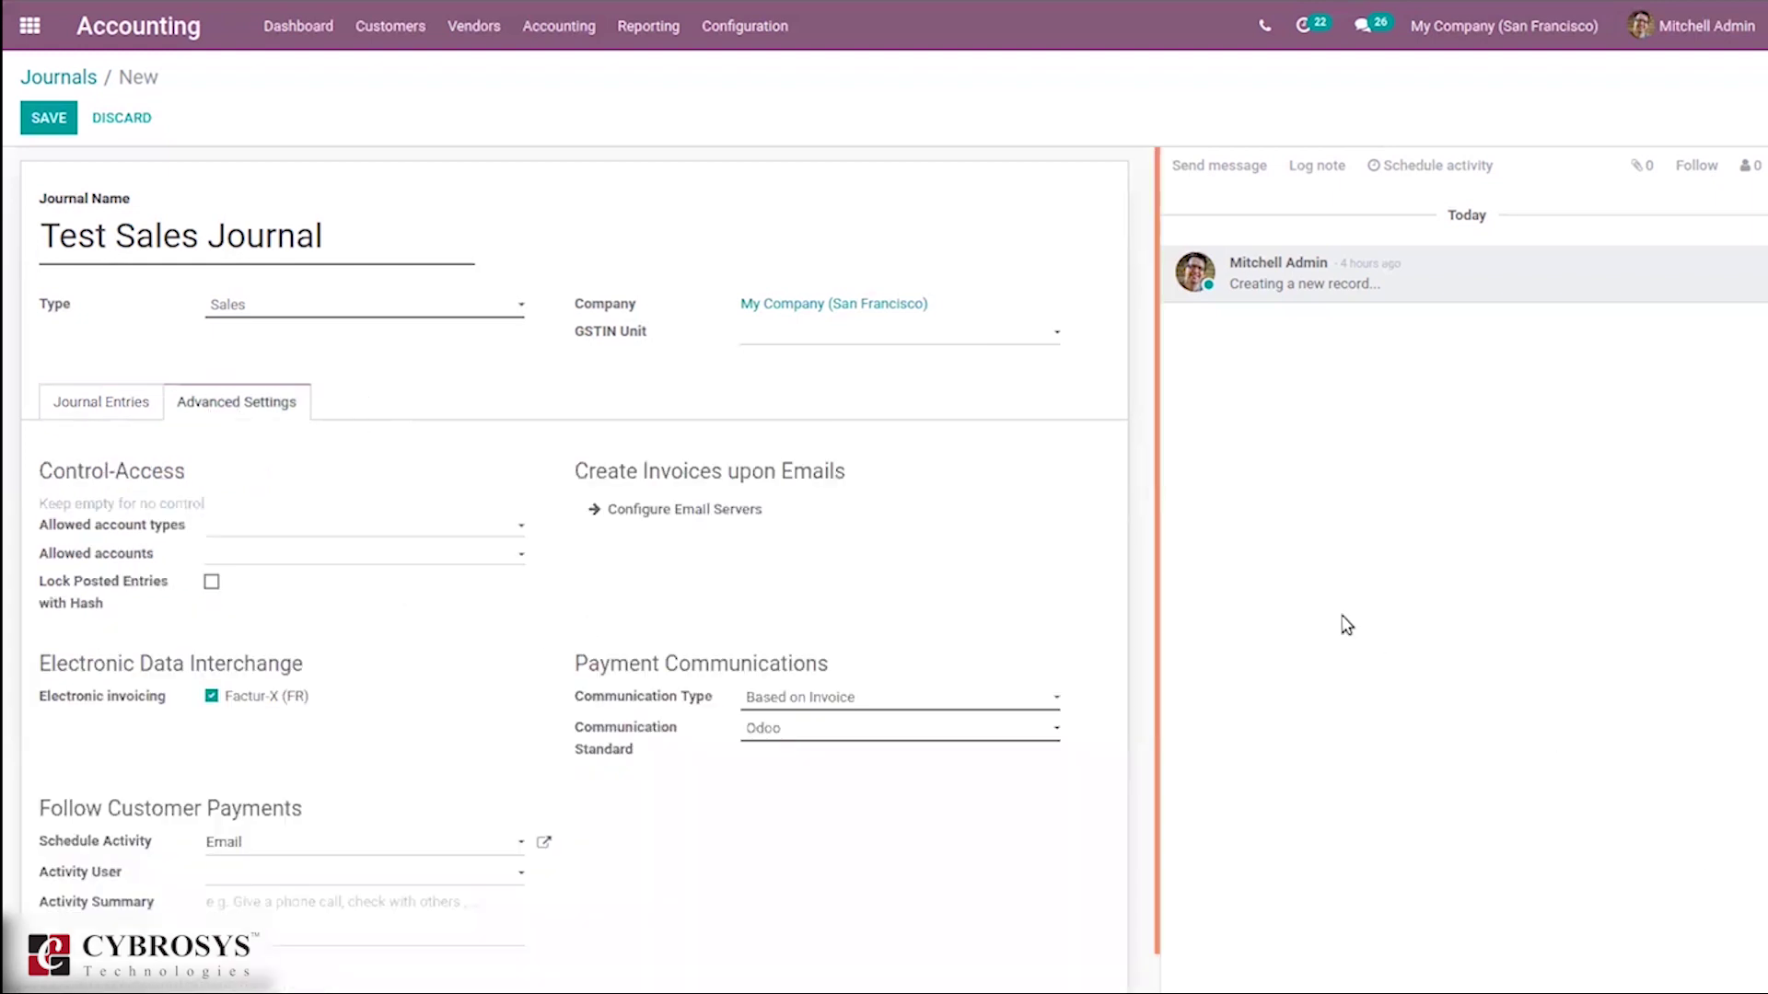
scroll(1145, 651, "down", 1)
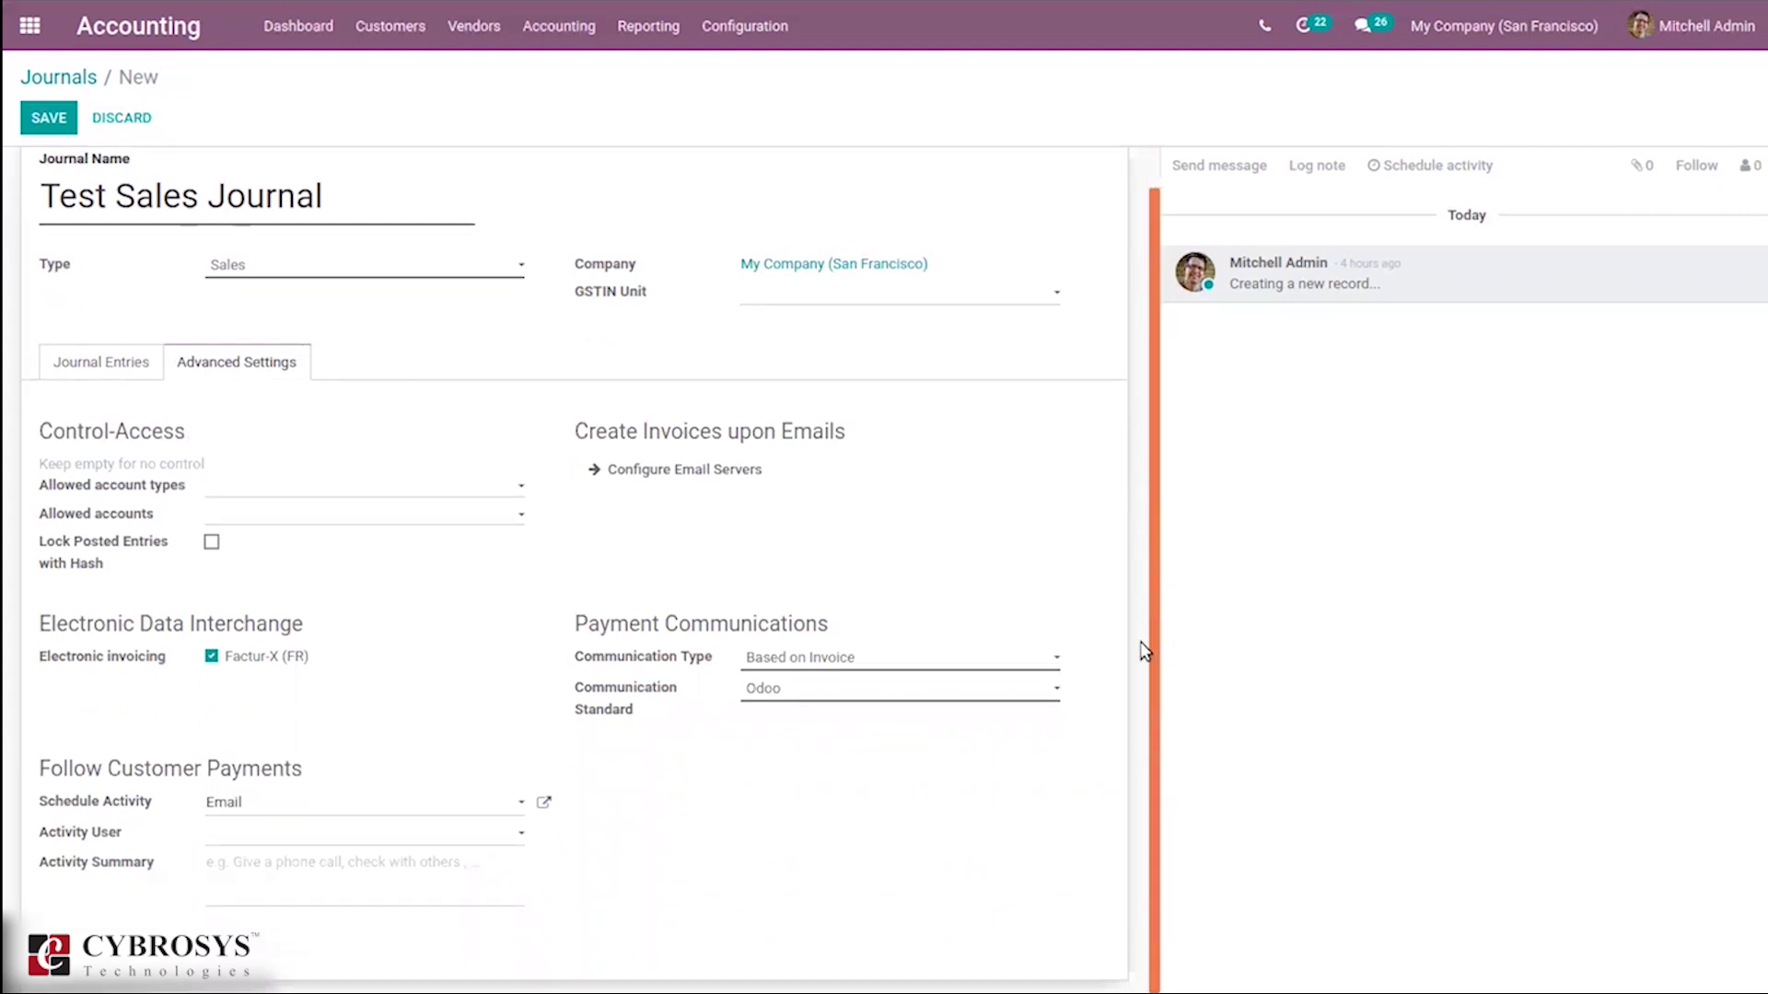
scroll(1169, 635, "up", 1)
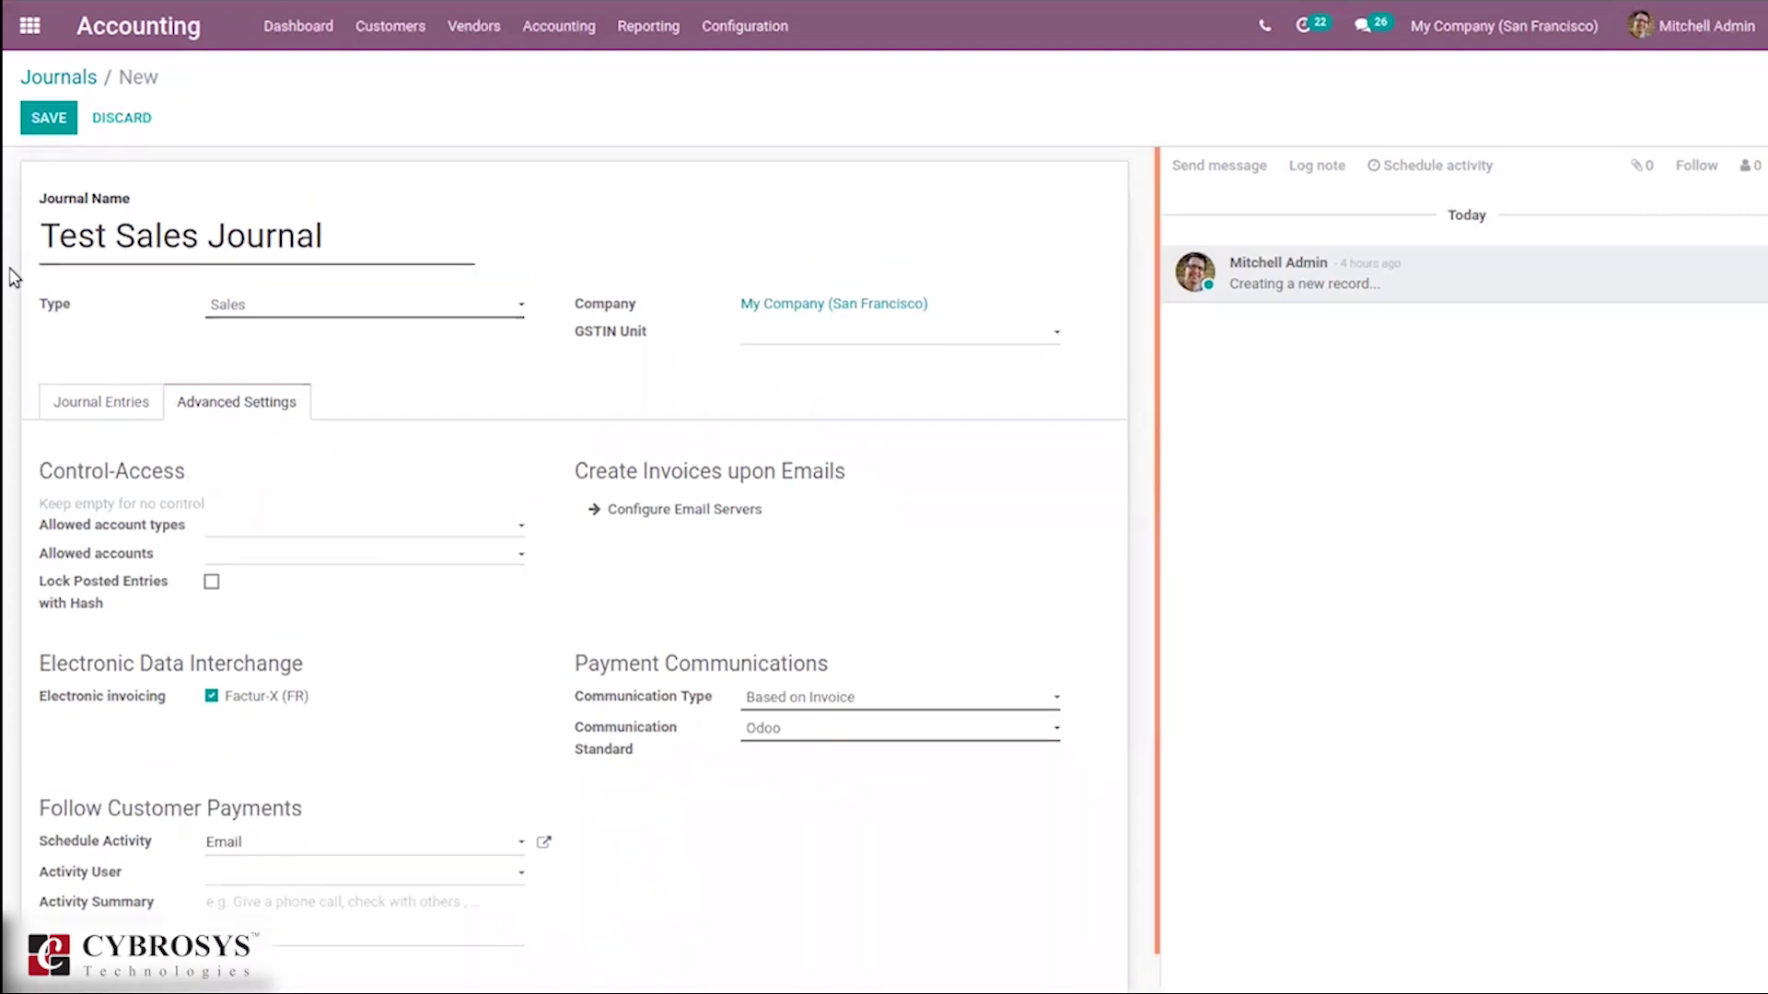
left_click(103, 396)
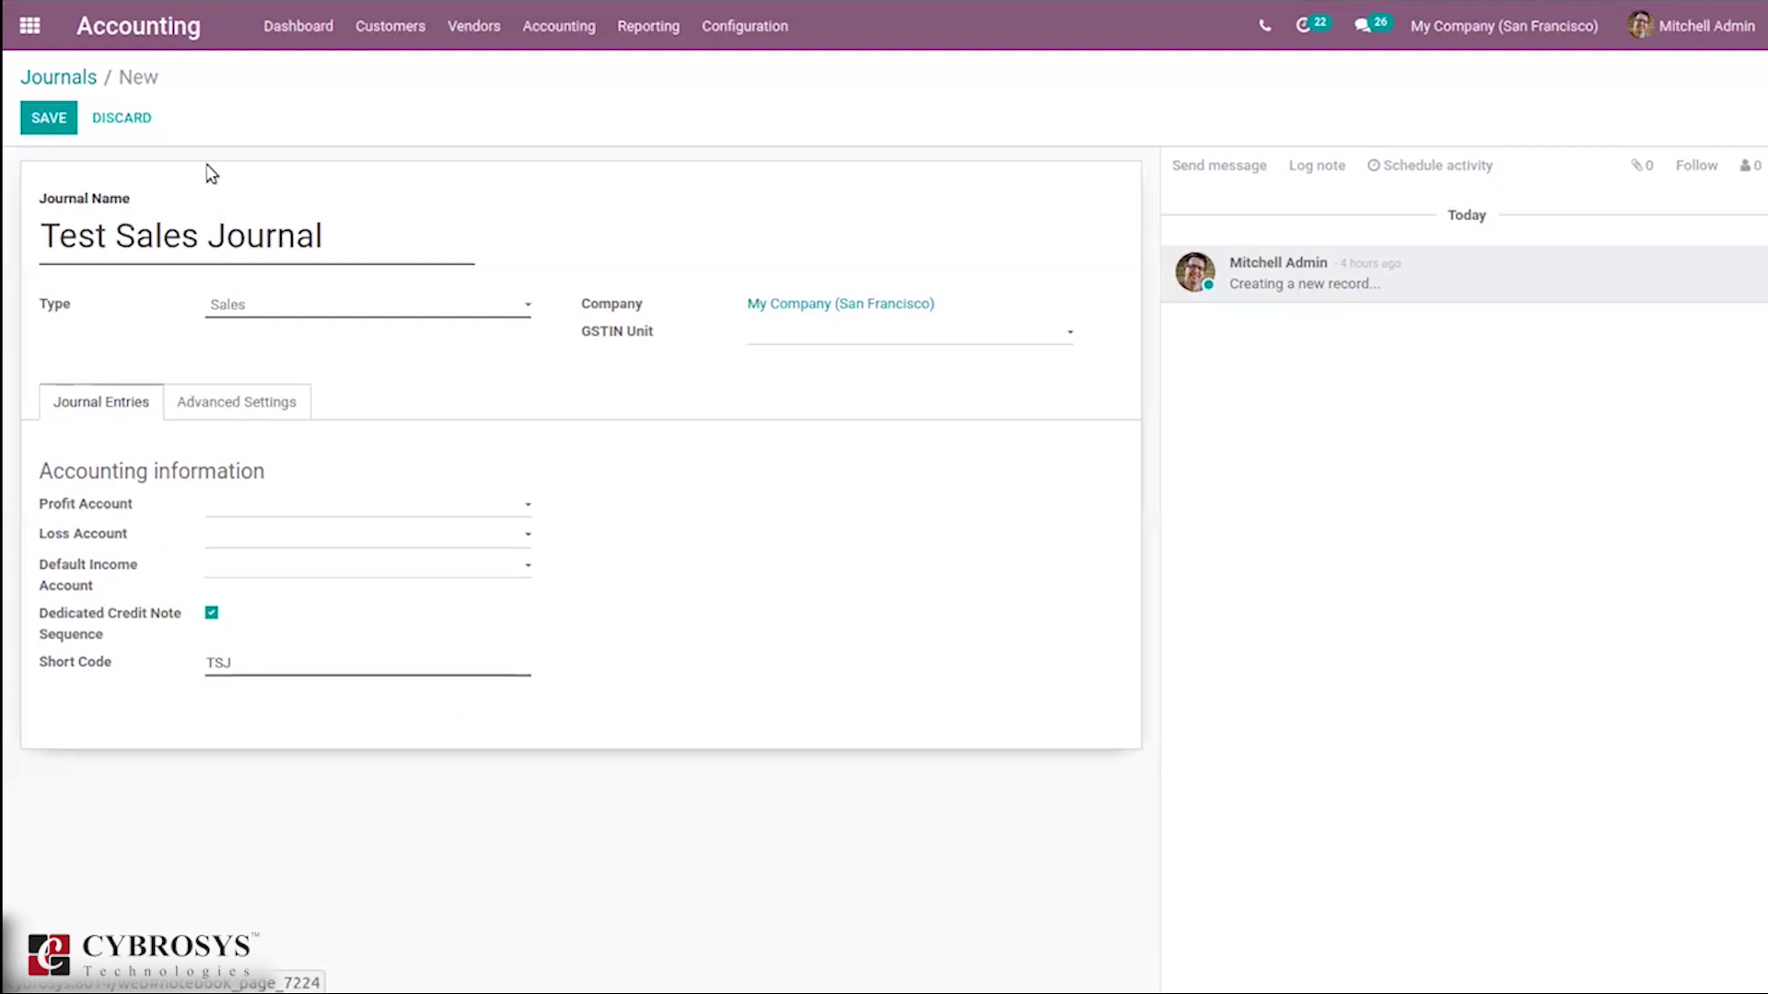
left_click(43, 119)
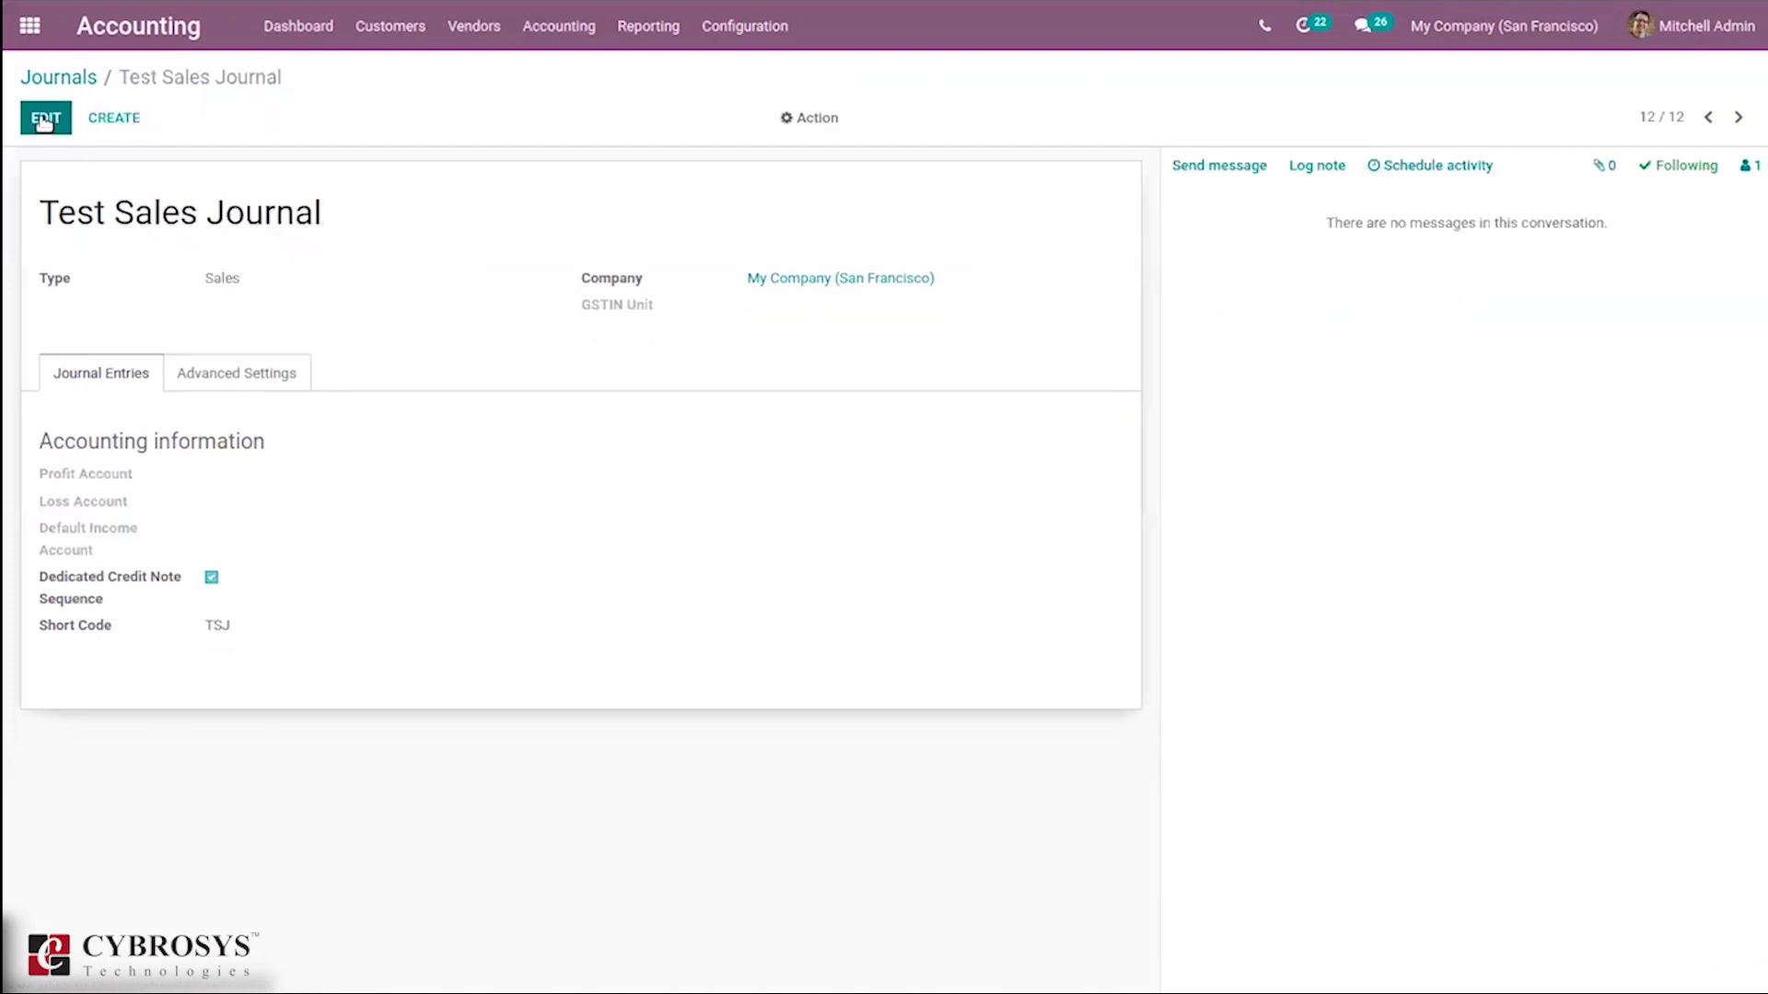
- Return to the journals list to check for Test Sales Journal and open the Journal Entries list
left_click(59, 76)
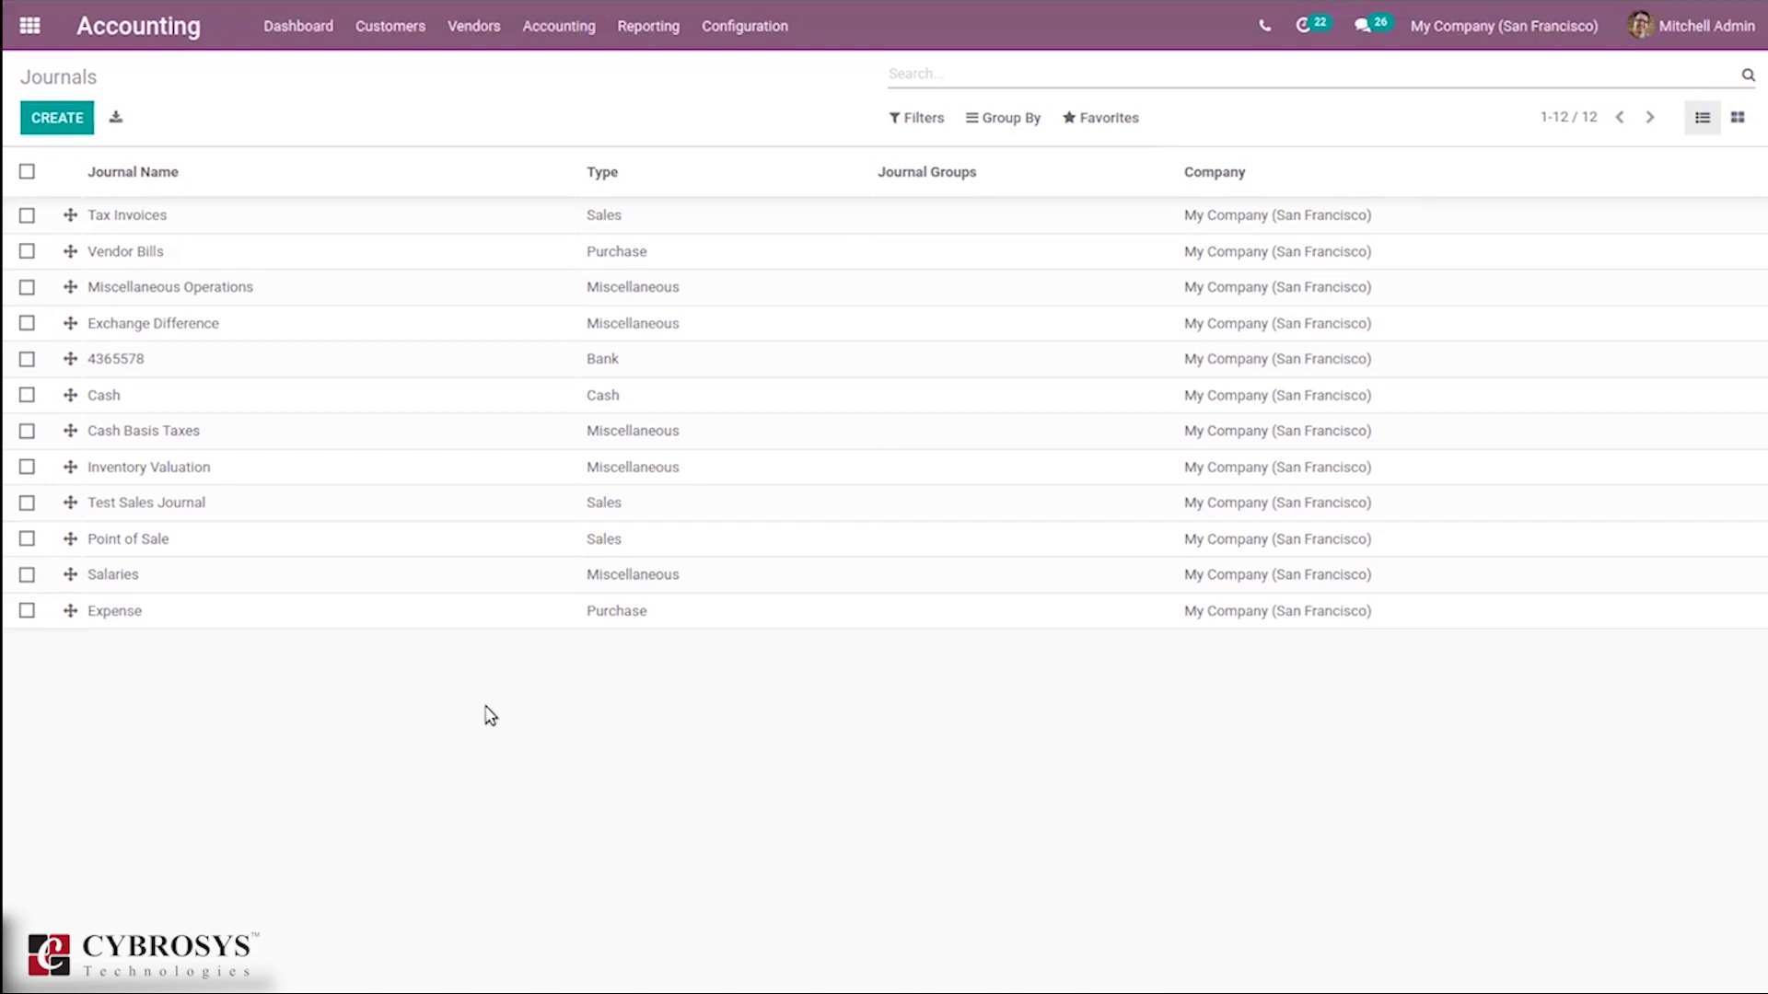
left_click(532, 26)
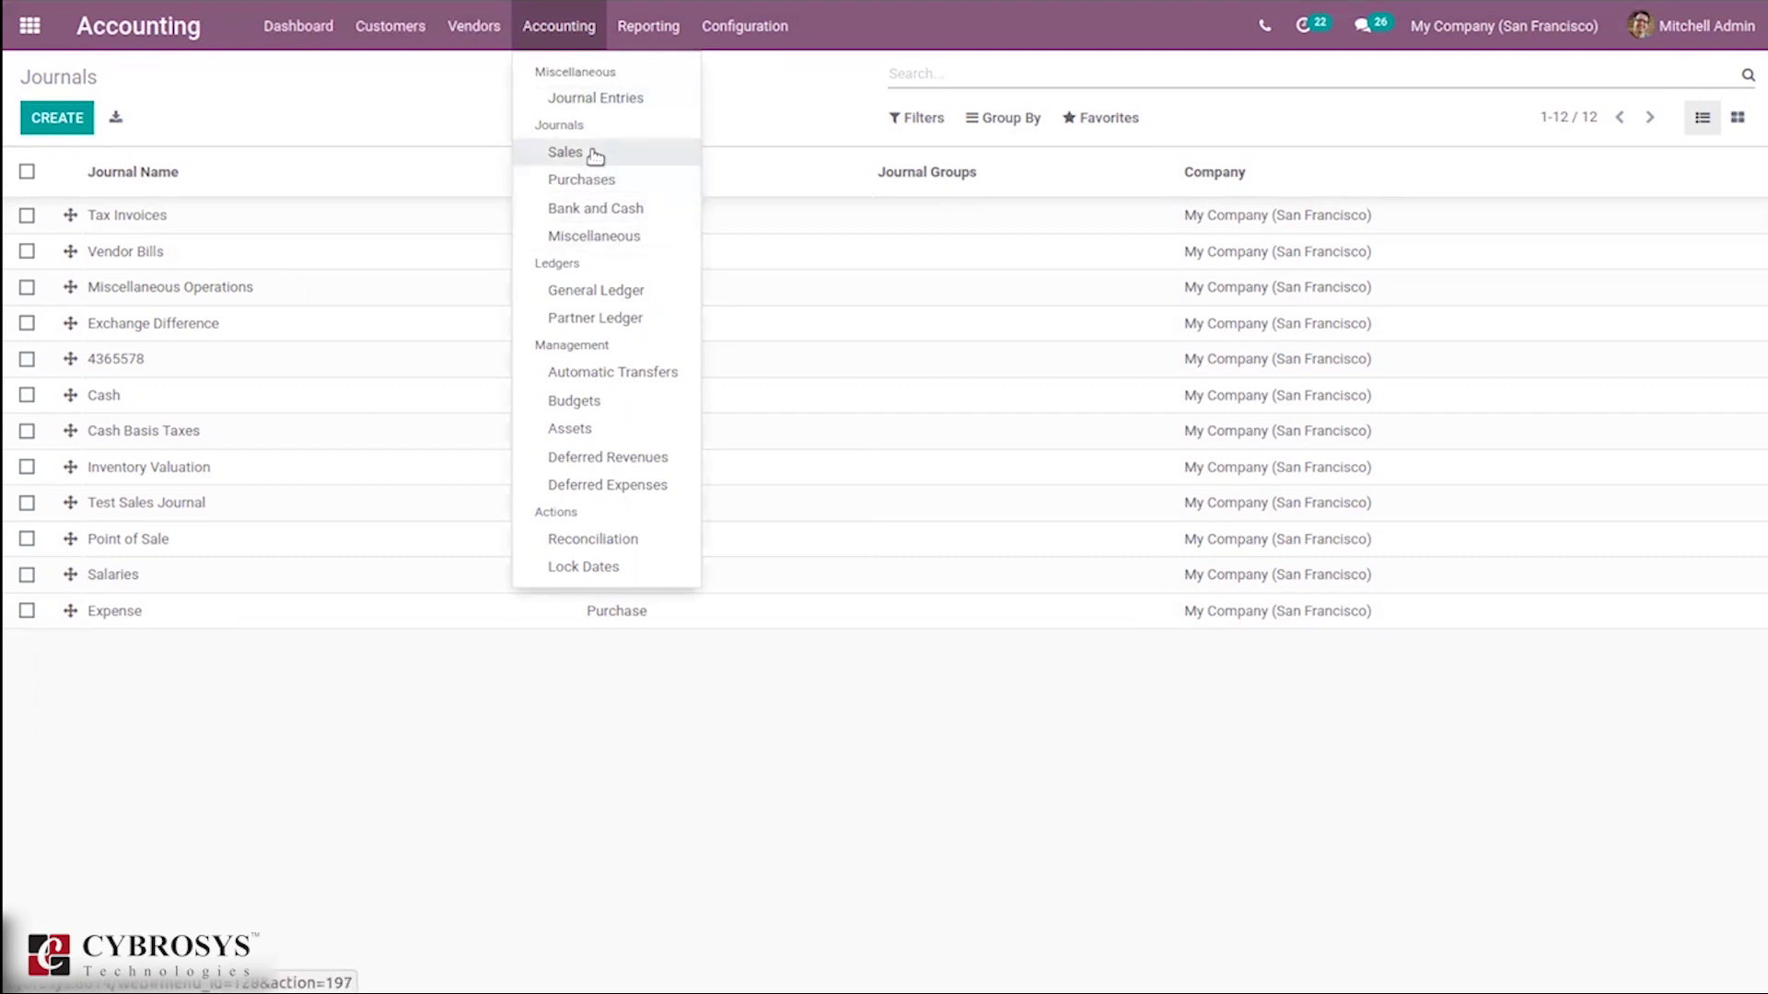
left_click(564, 96)
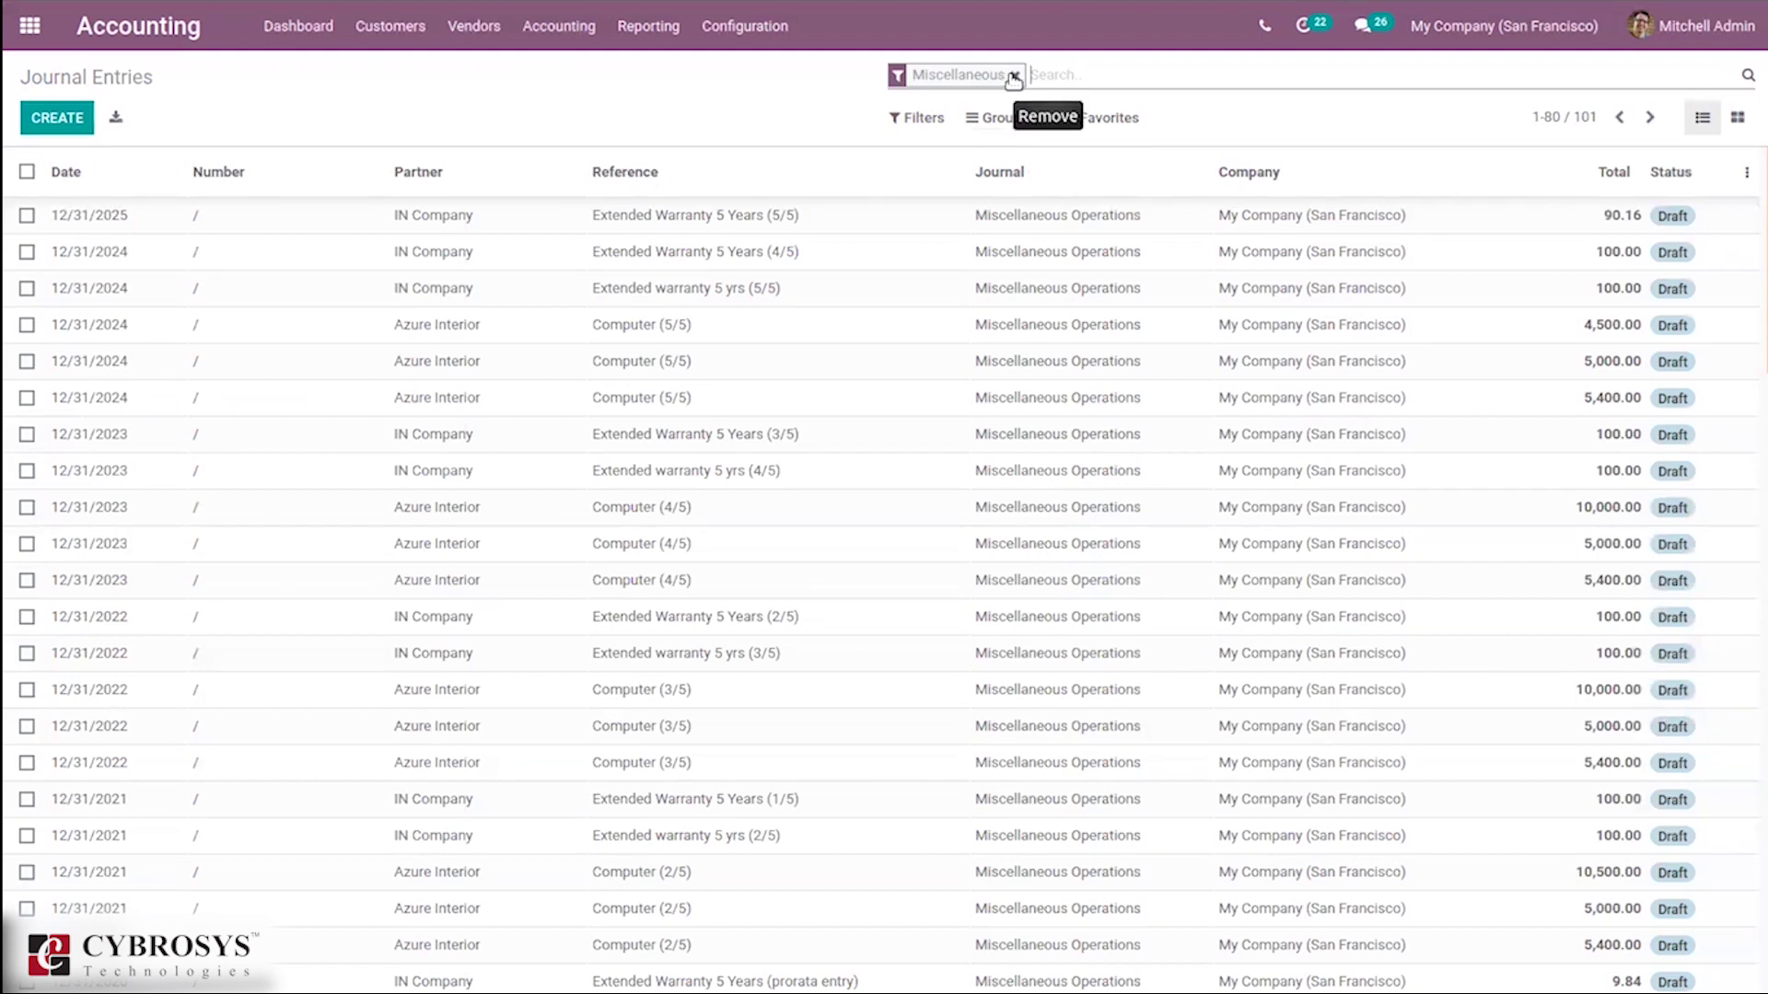
- View the available journal entry filters and remove the Miscellaneous filter from the list
left_click(935, 118)
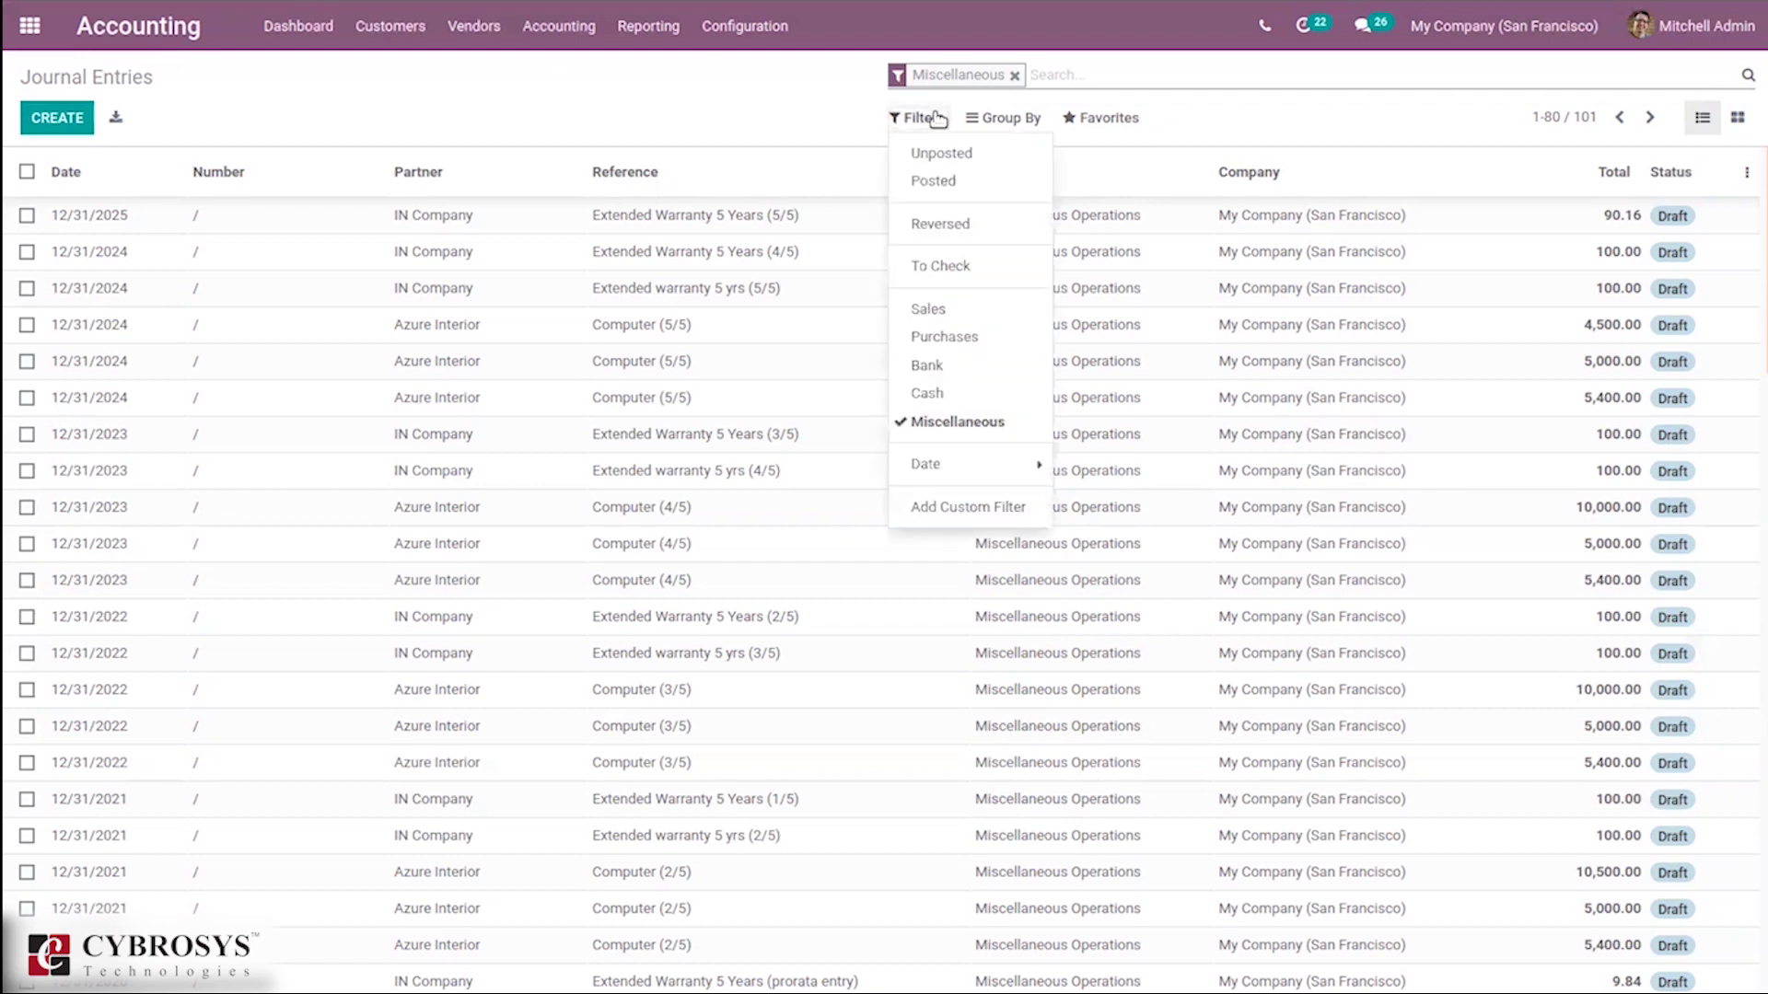
left_click(866, 113)
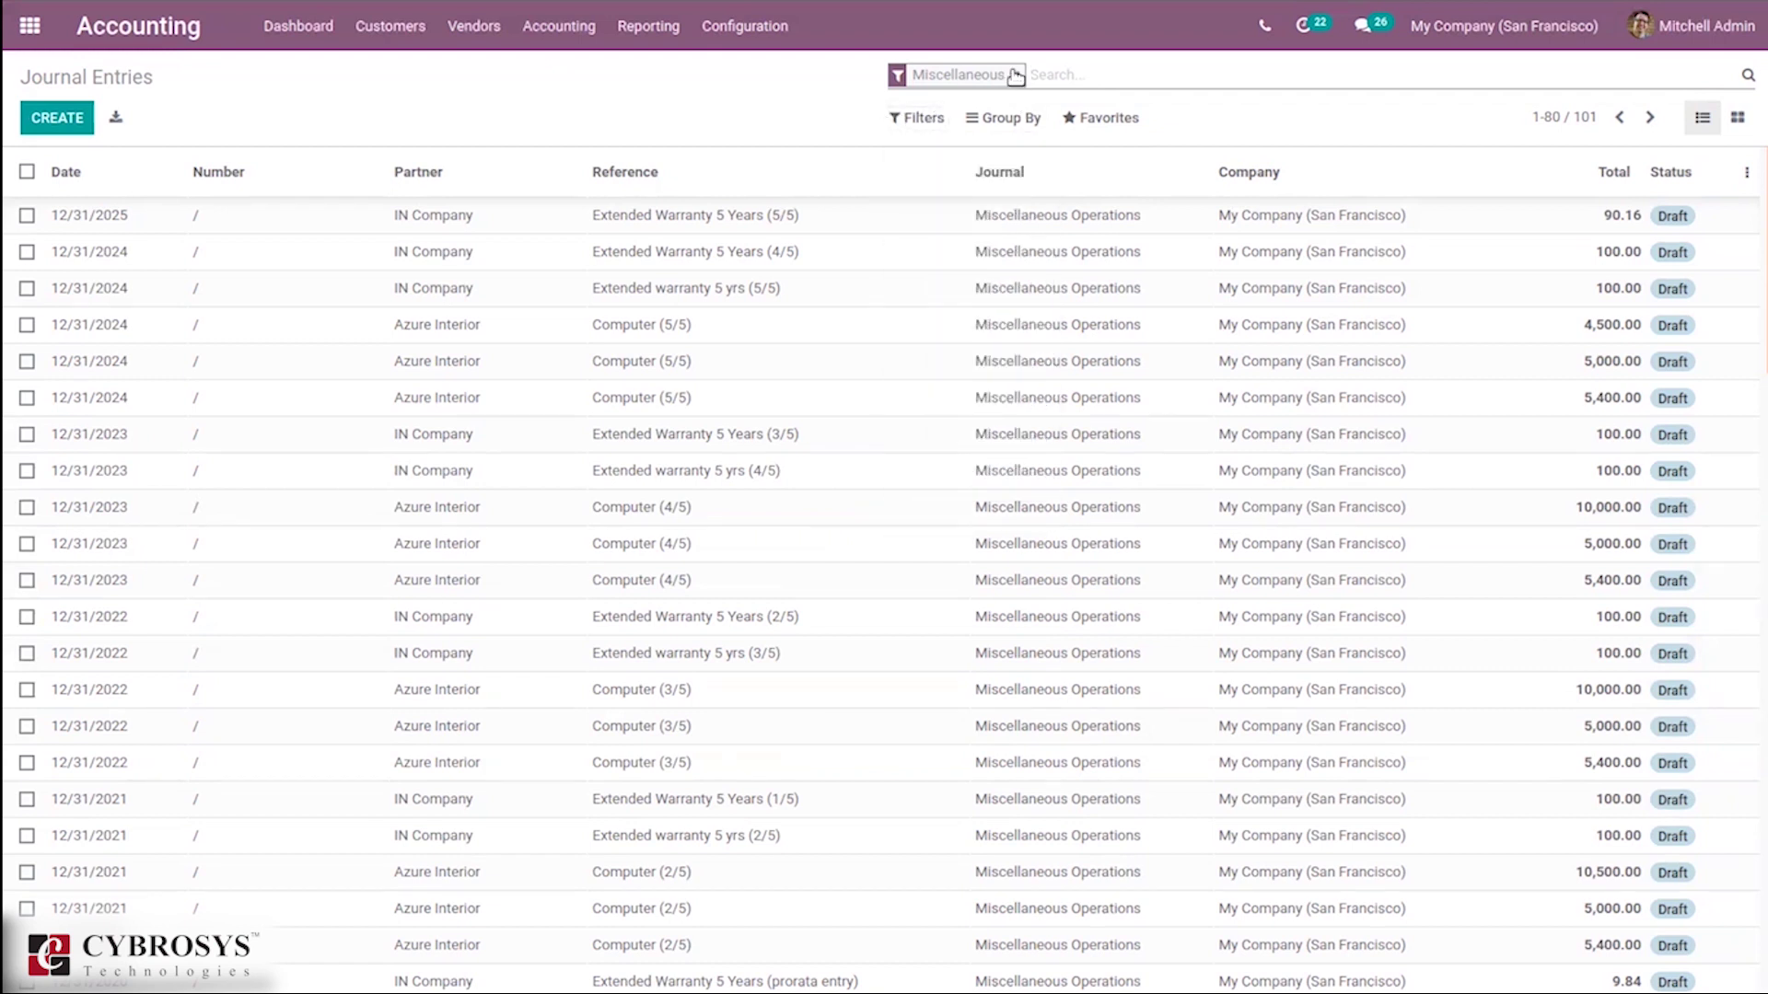
left_click(1015, 76)
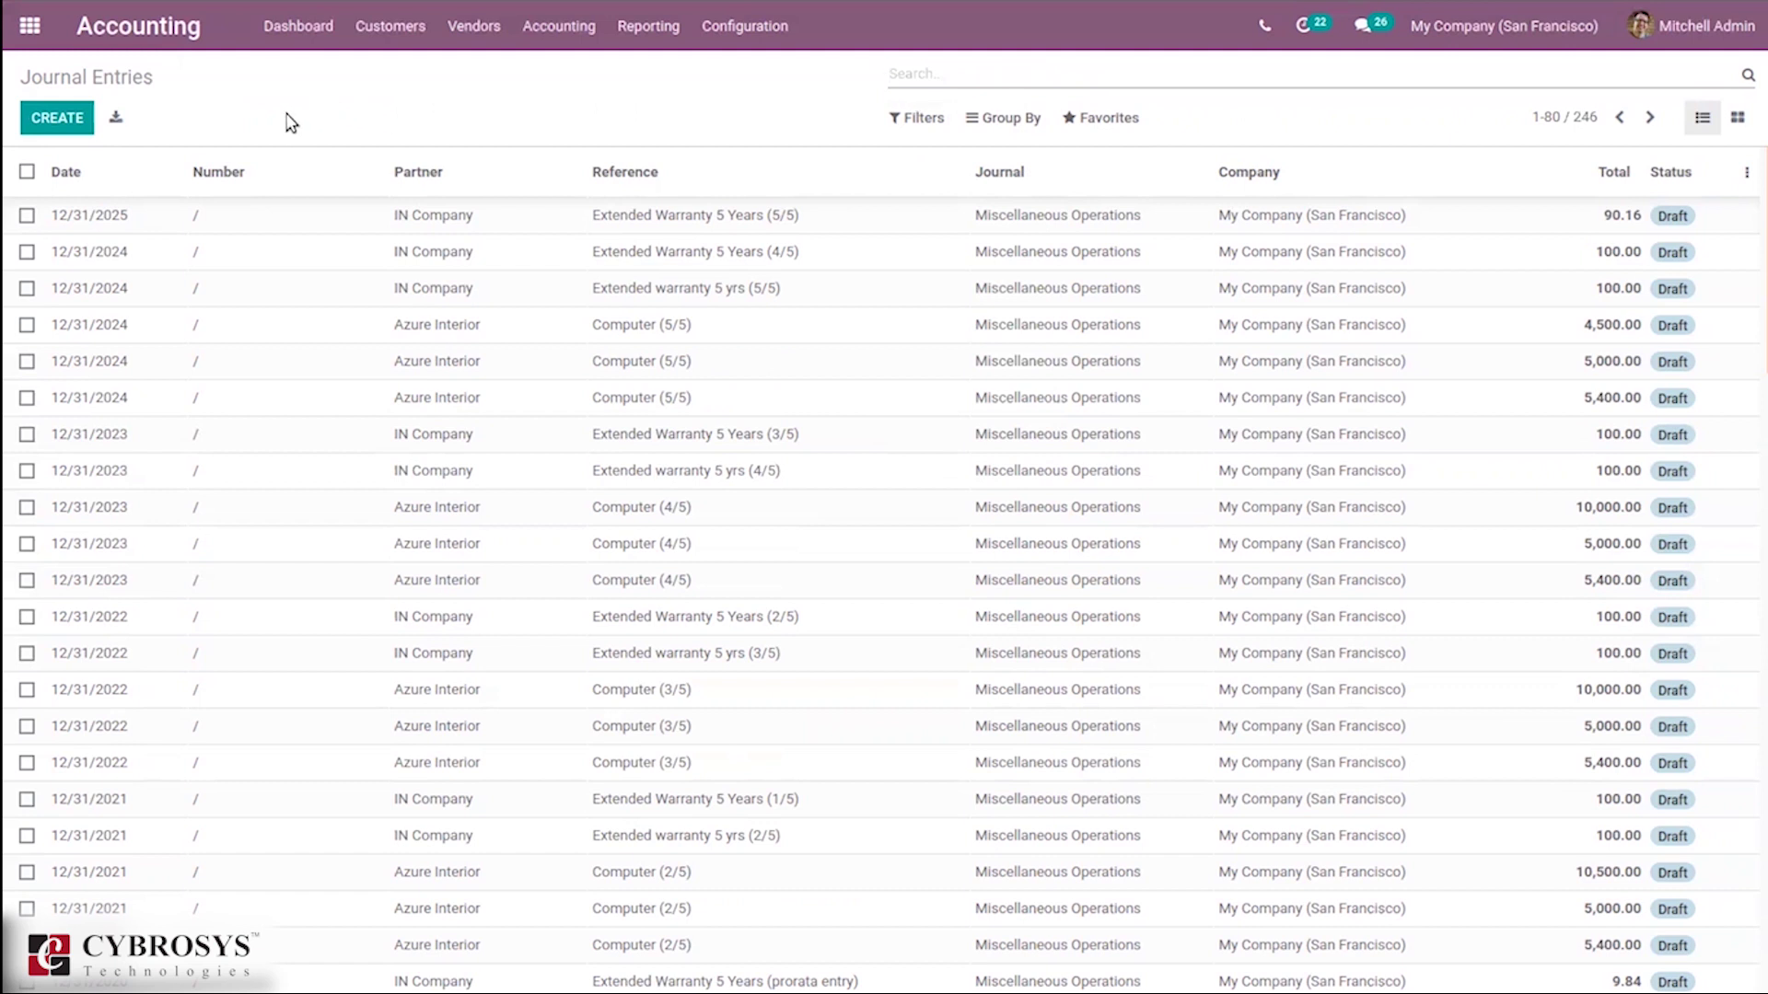
- Create a new journal entry and choose Test Sales Journal from the full list of journals
left_click(59, 114)
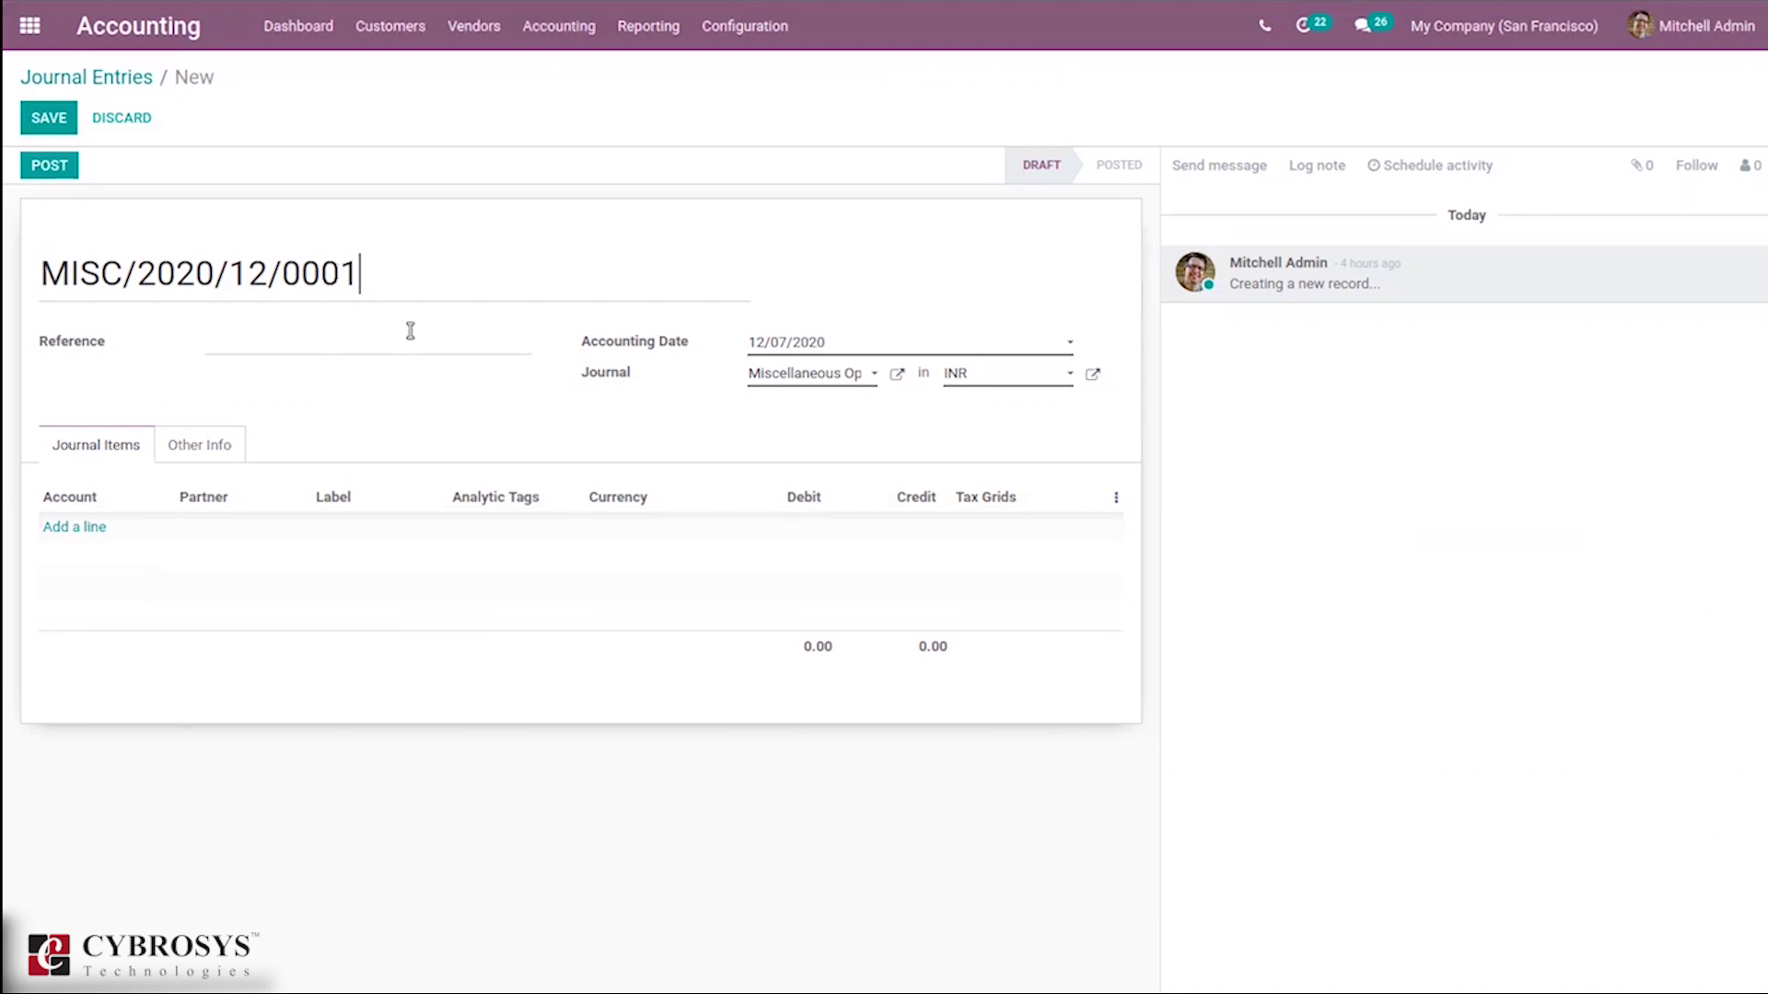
left_click(764, 375)
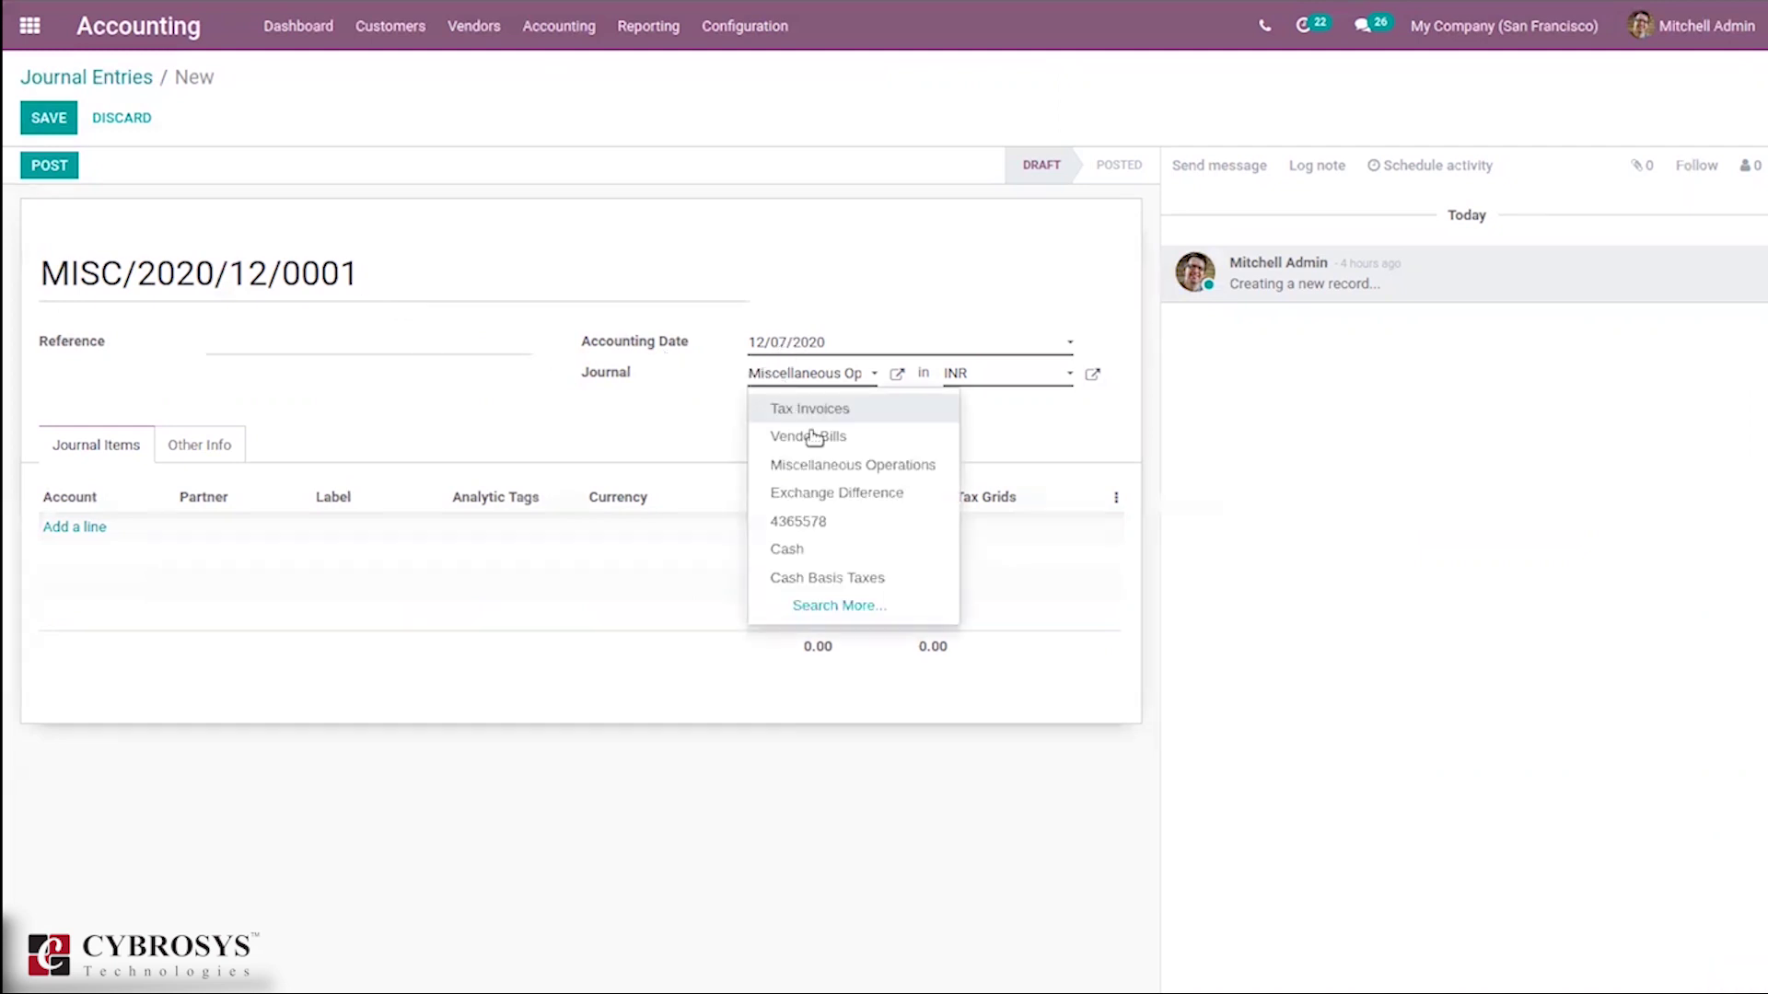
left_click(849, 605)
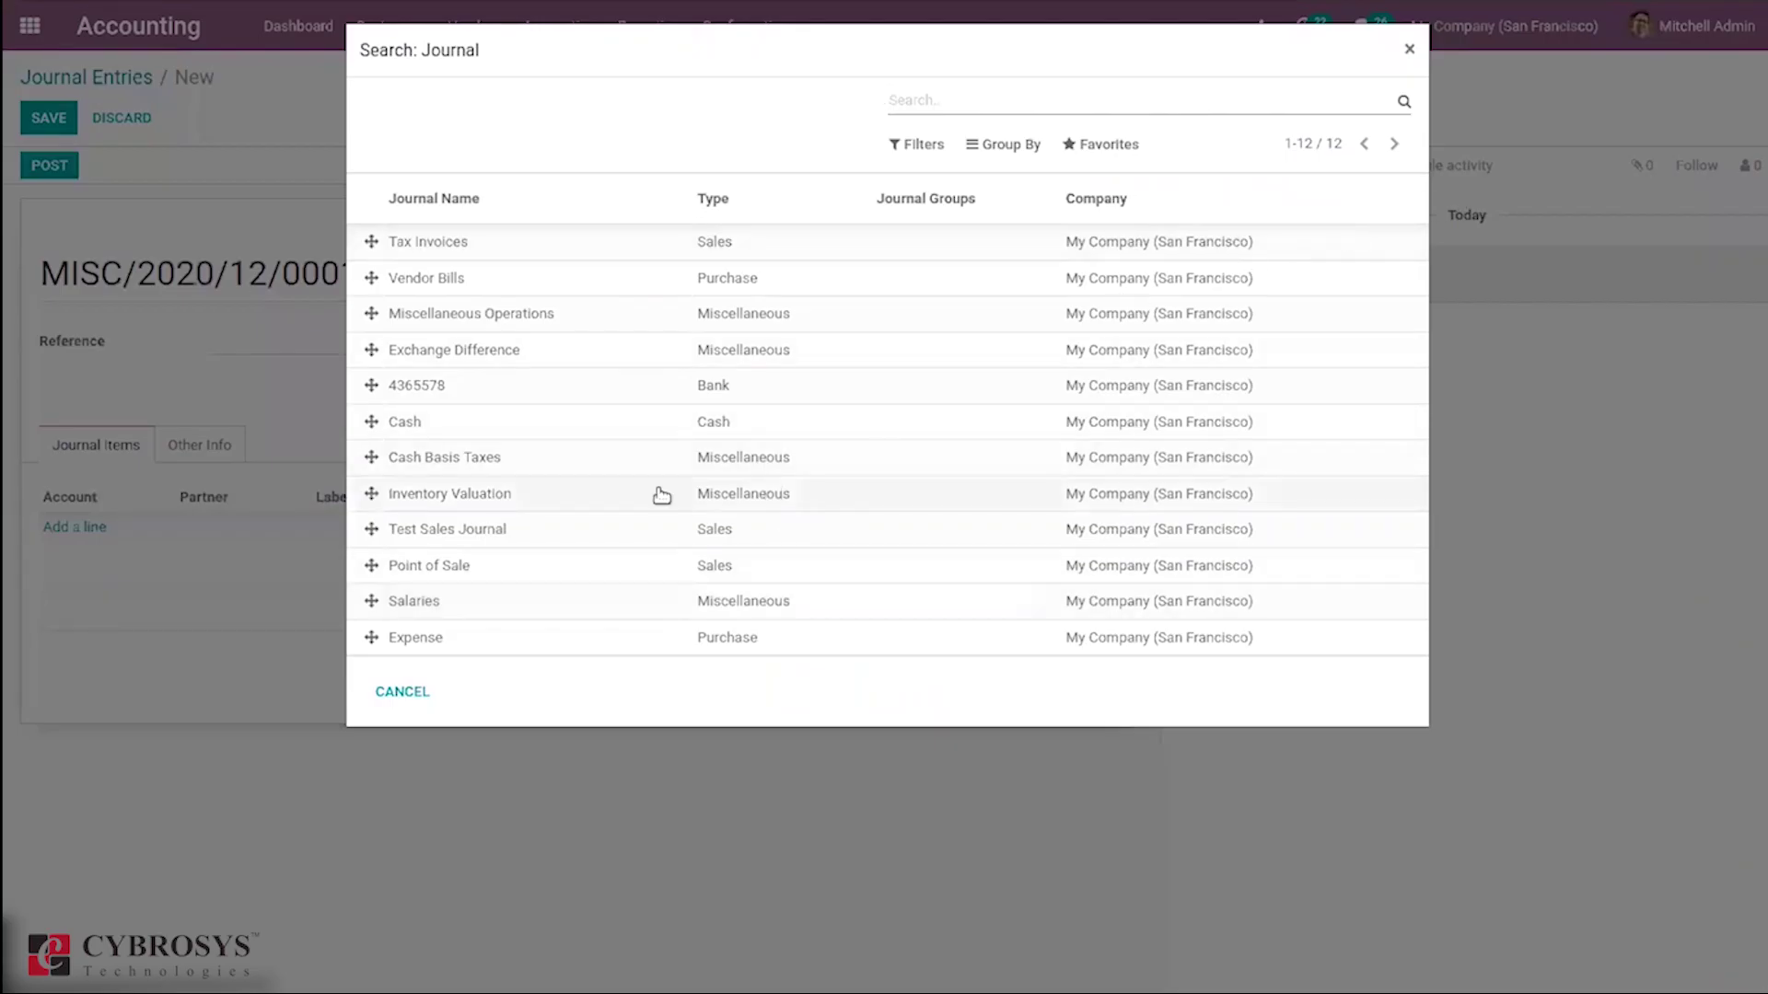
left_click(498, 530)
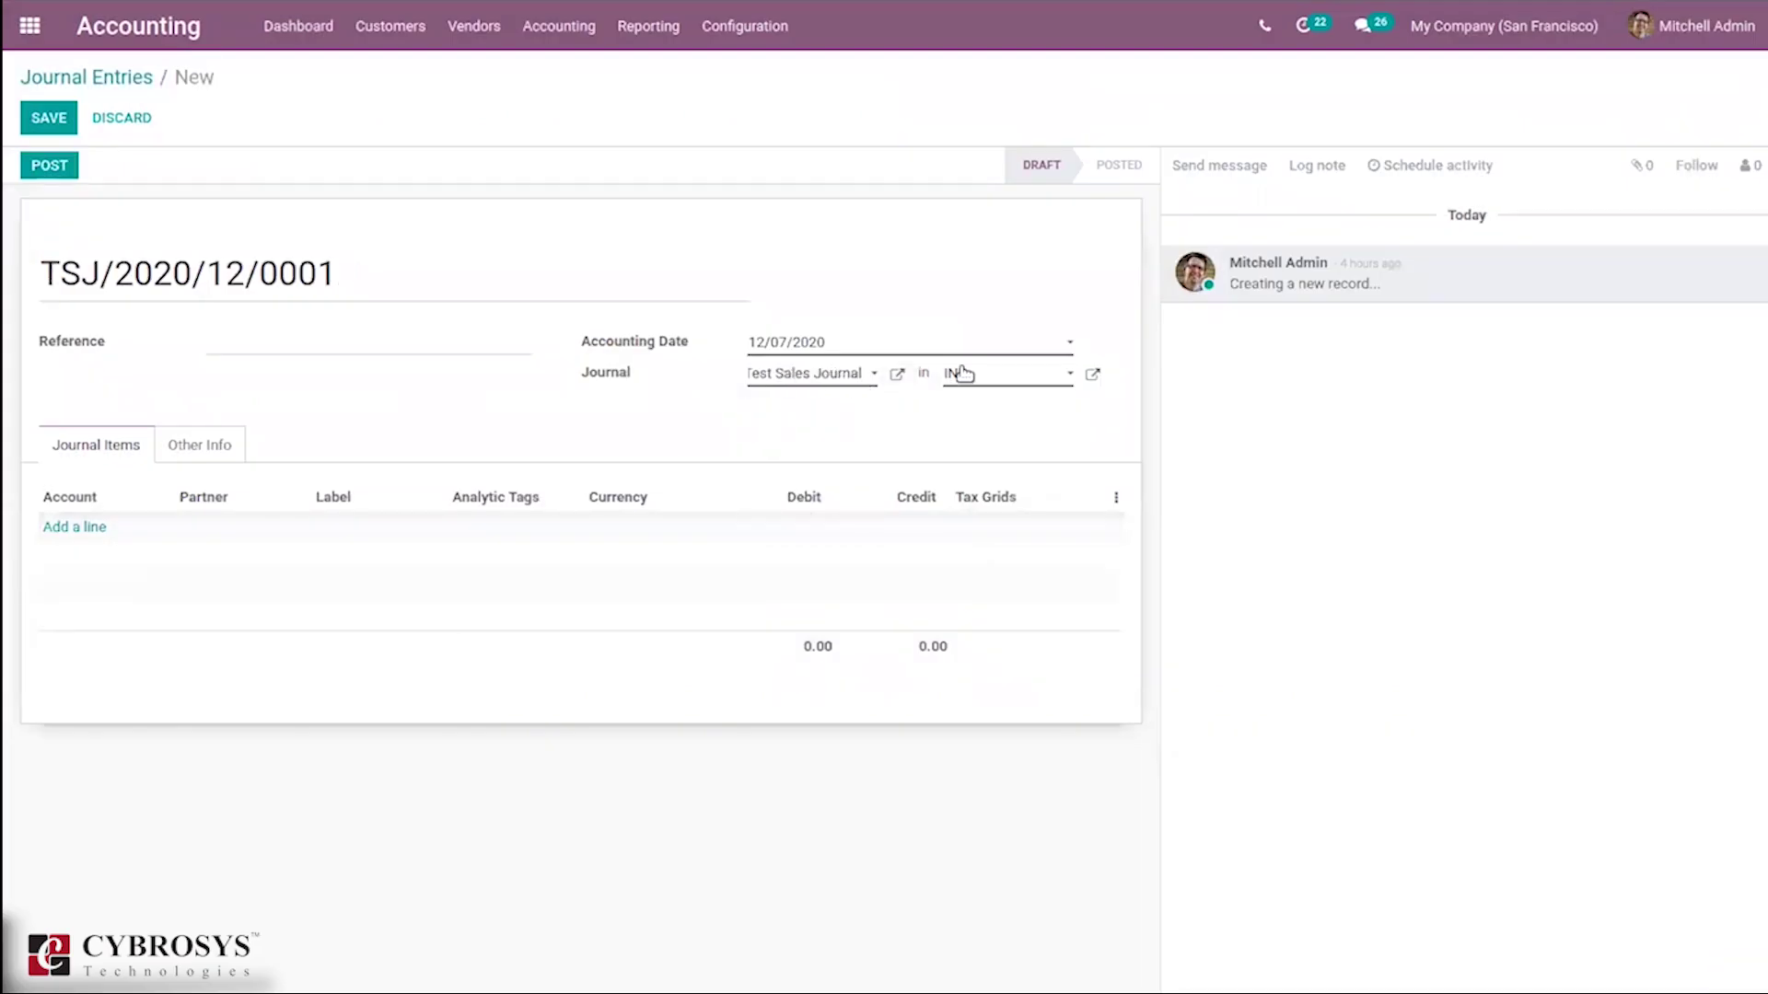
- Add a journal item on the Cash account with Azure Interior as the partner and a debit of 50
left_click(66, 529)
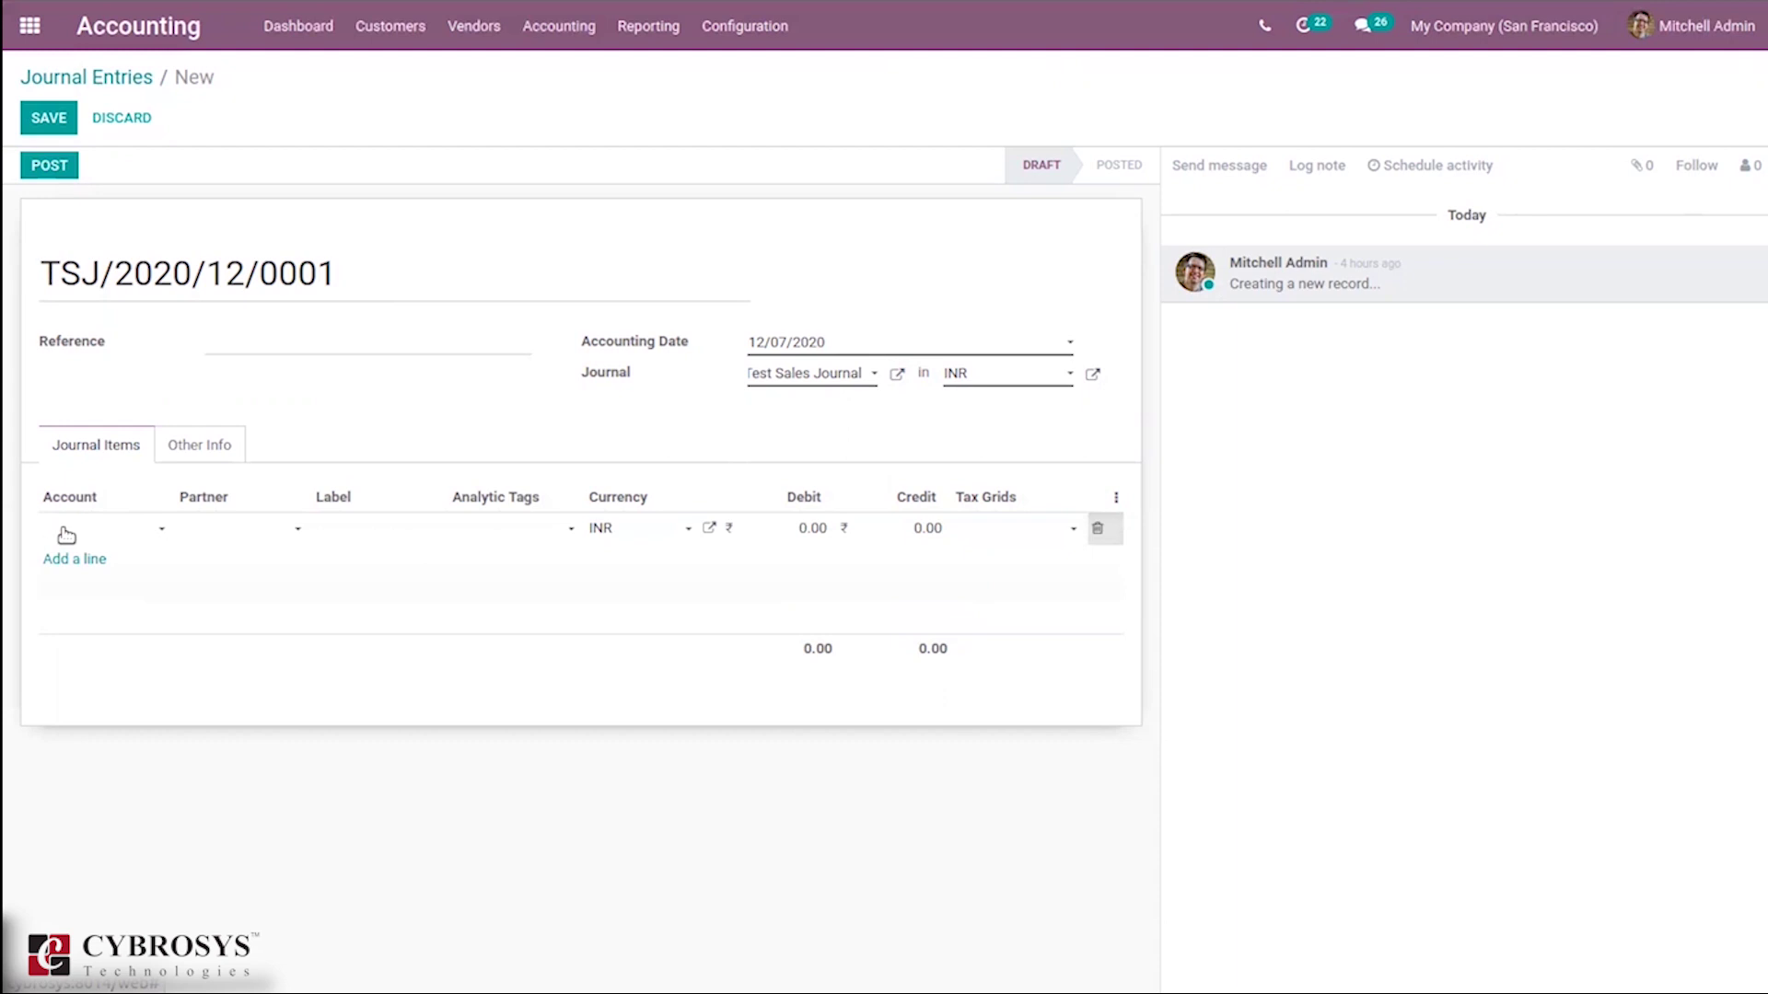
type("cash")
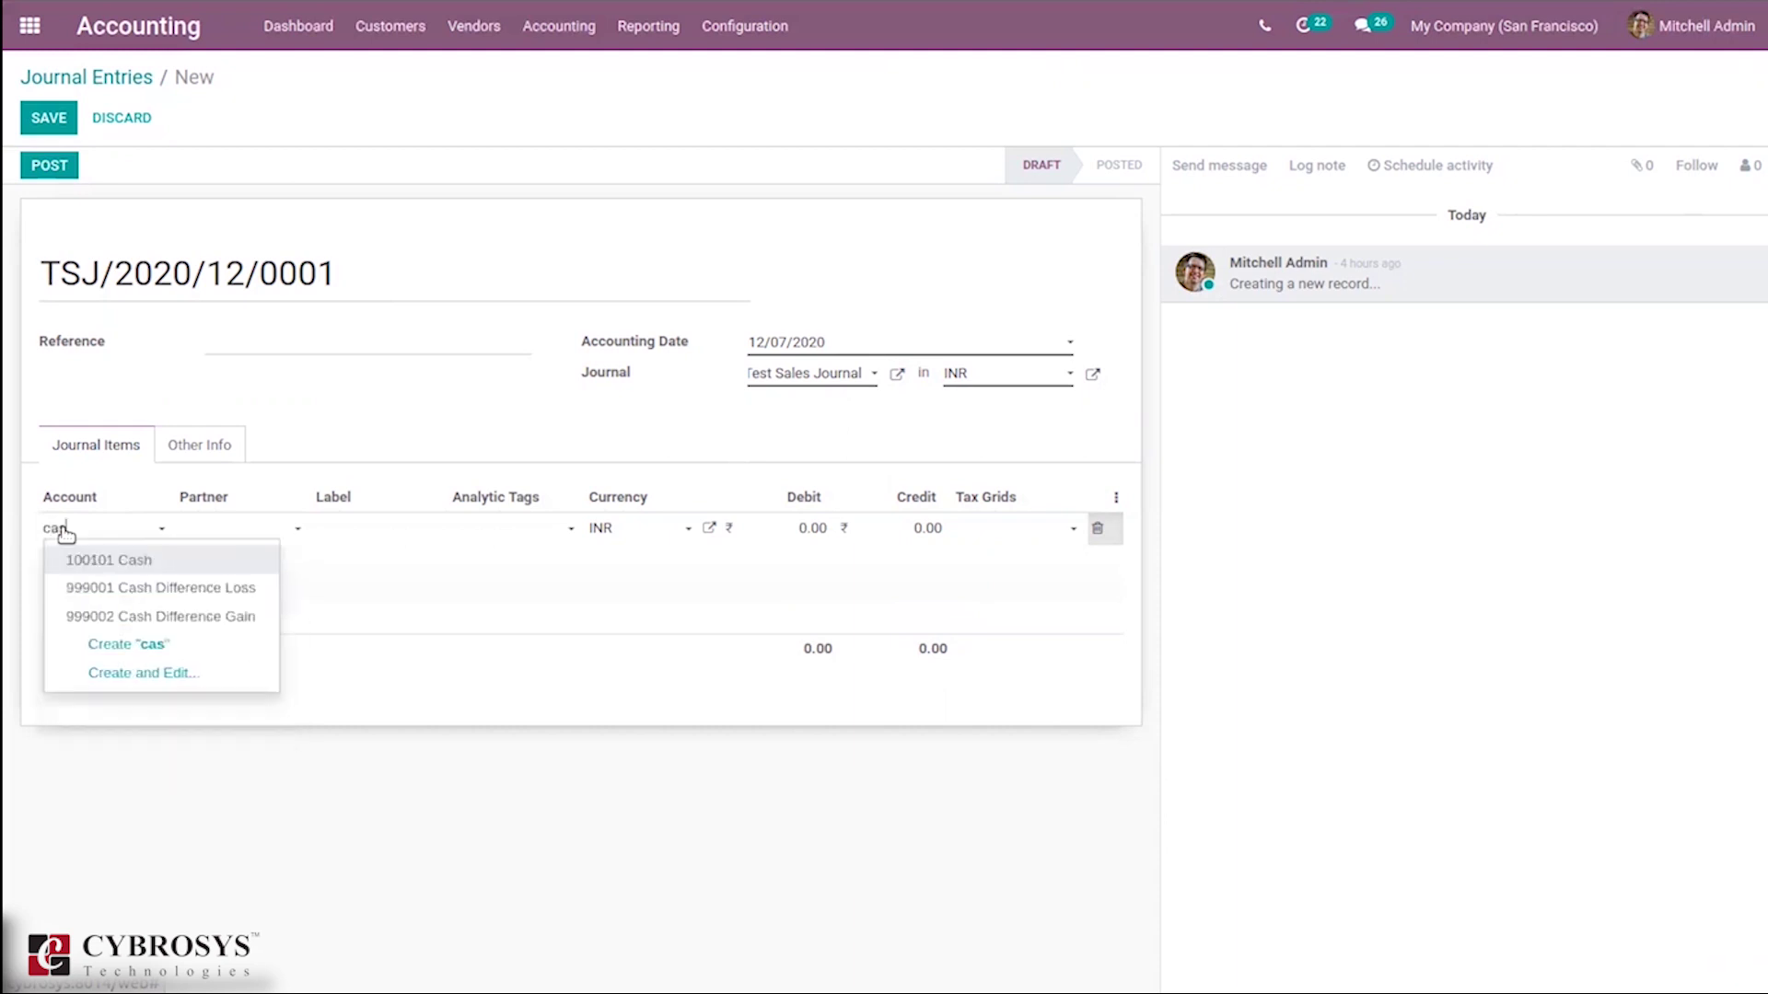
left_click(192, 569)
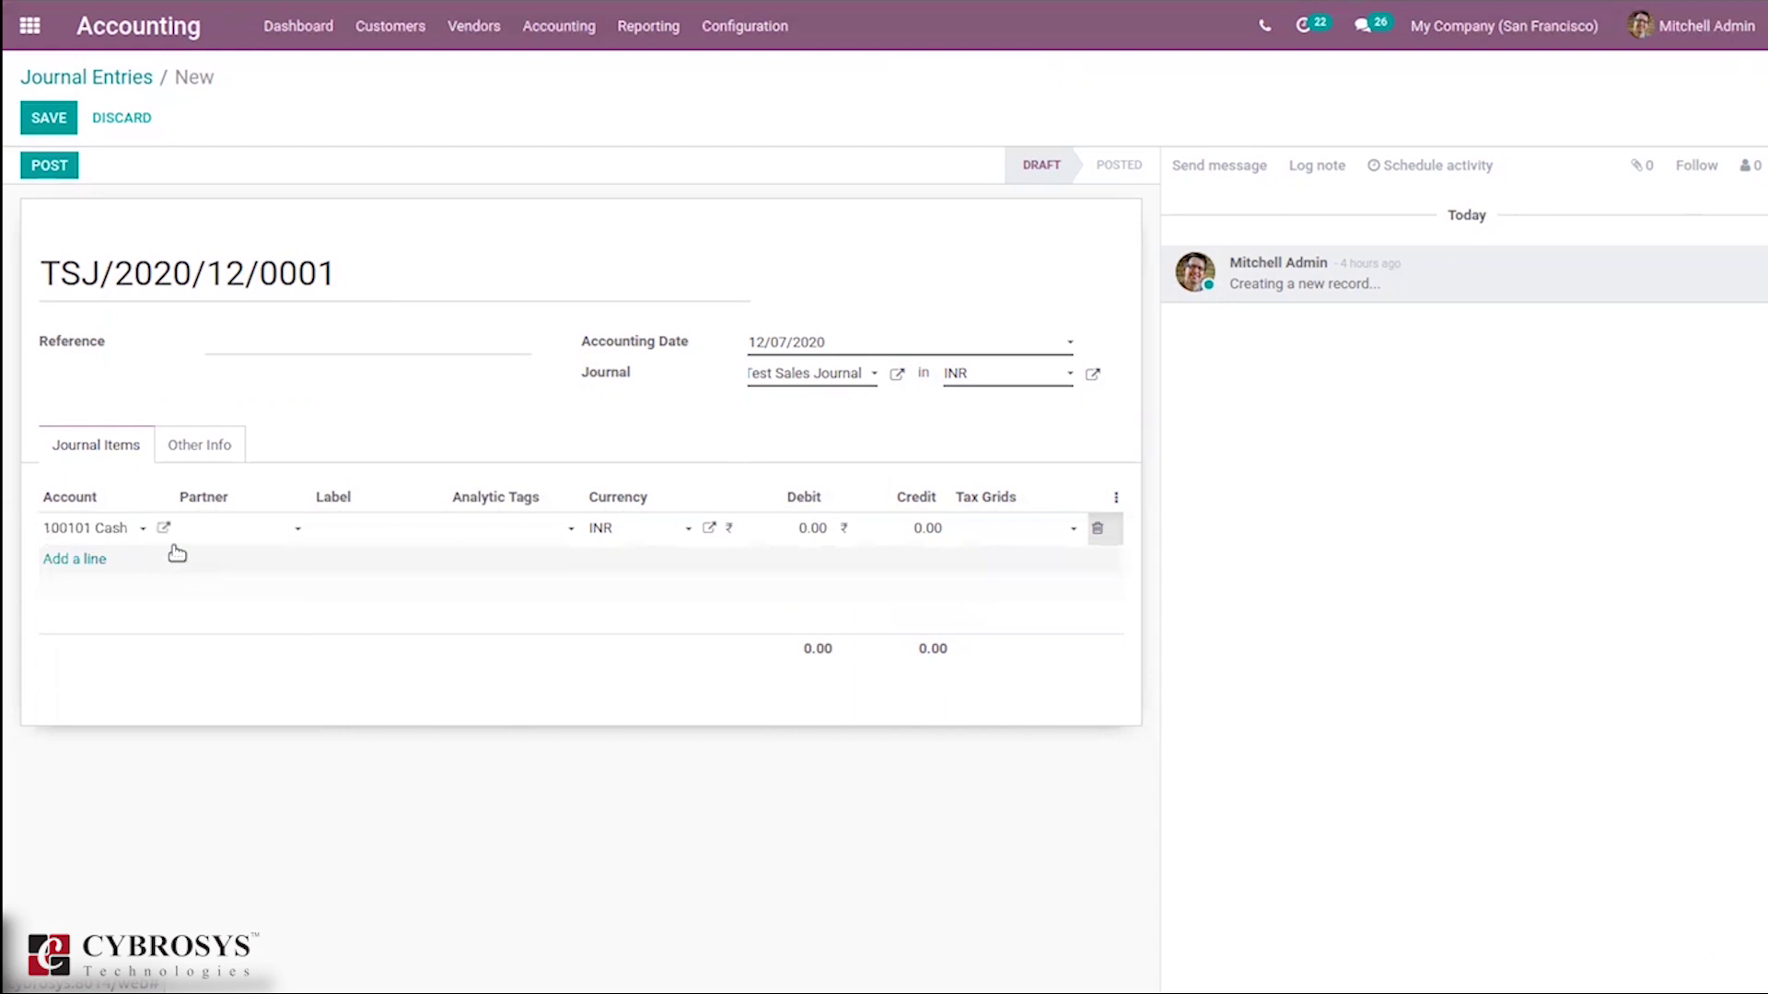
left_click(231, 532)
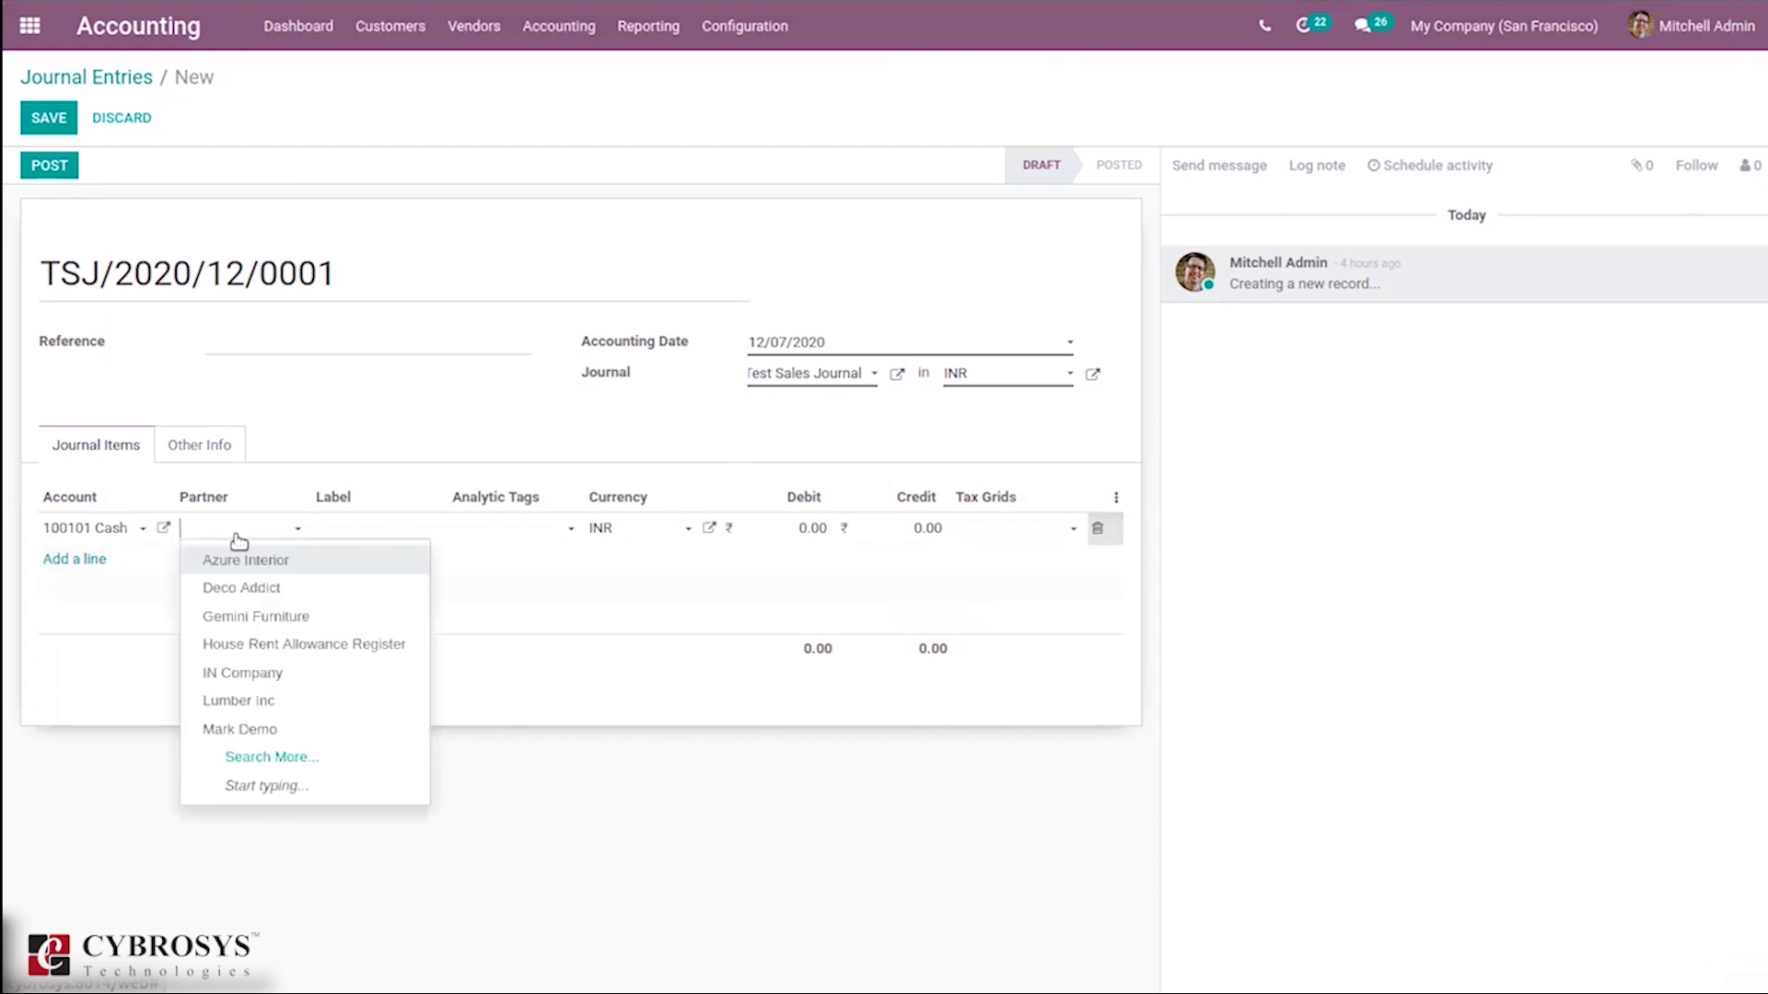
left_click(251, 564)
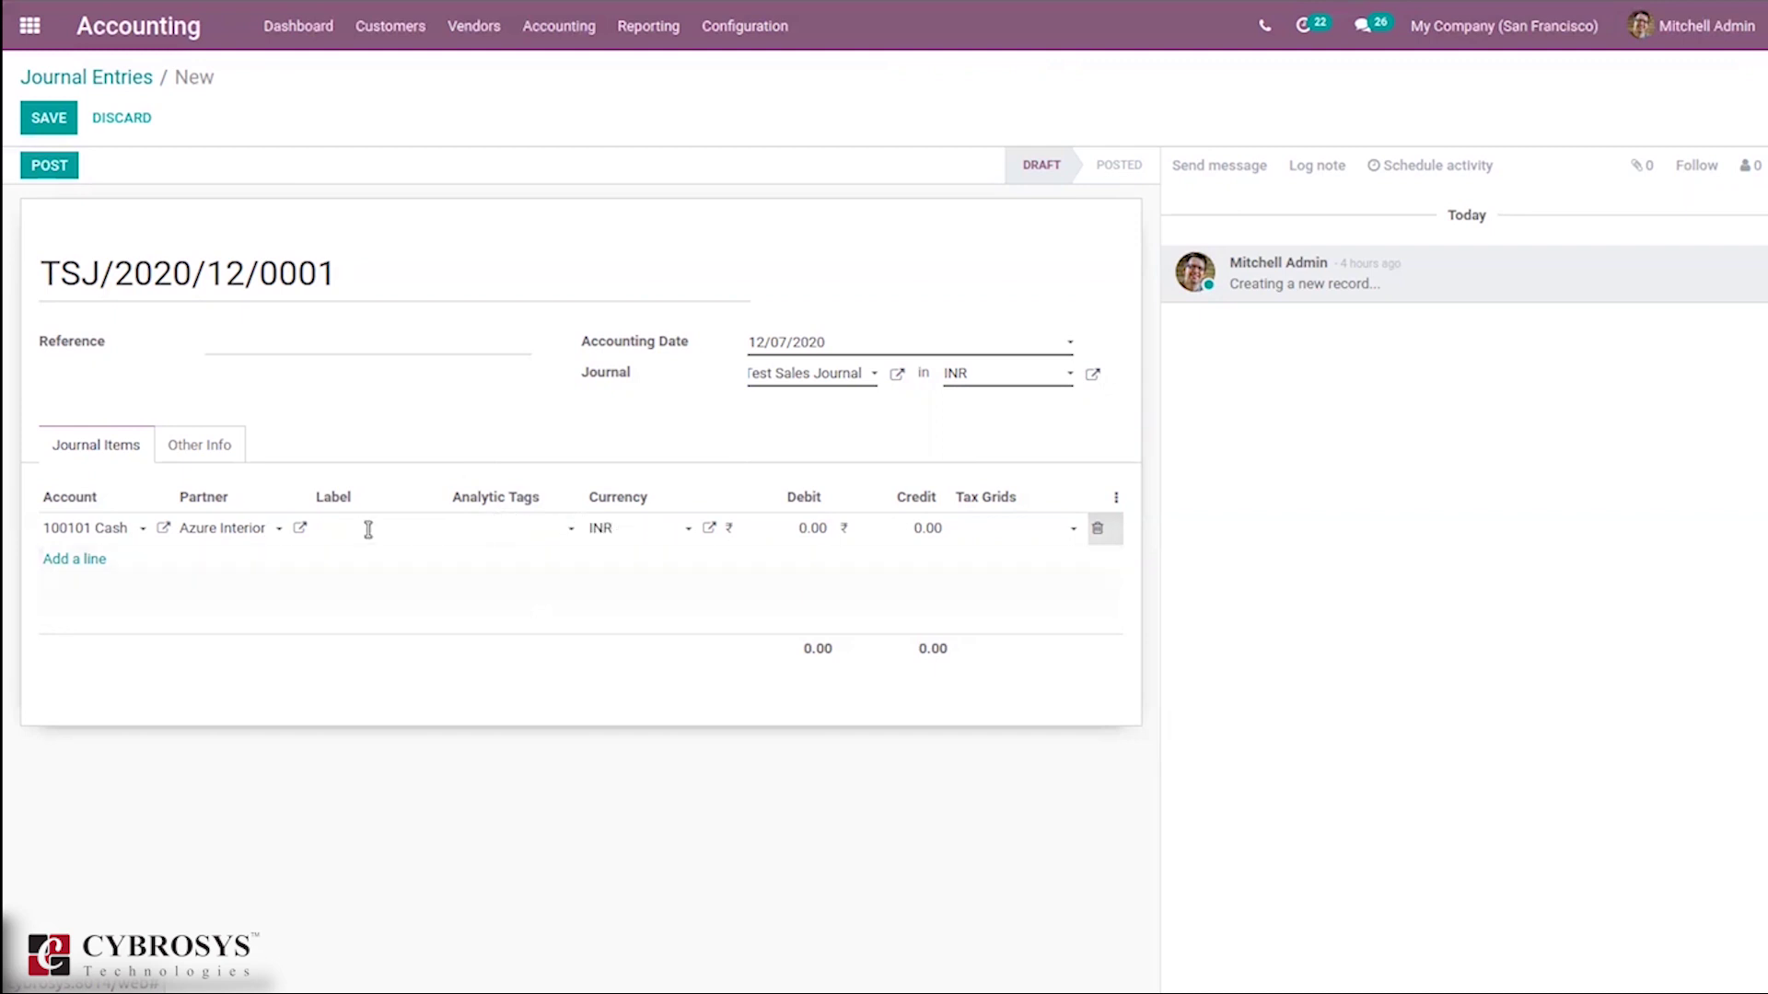
left_click(643, 532)
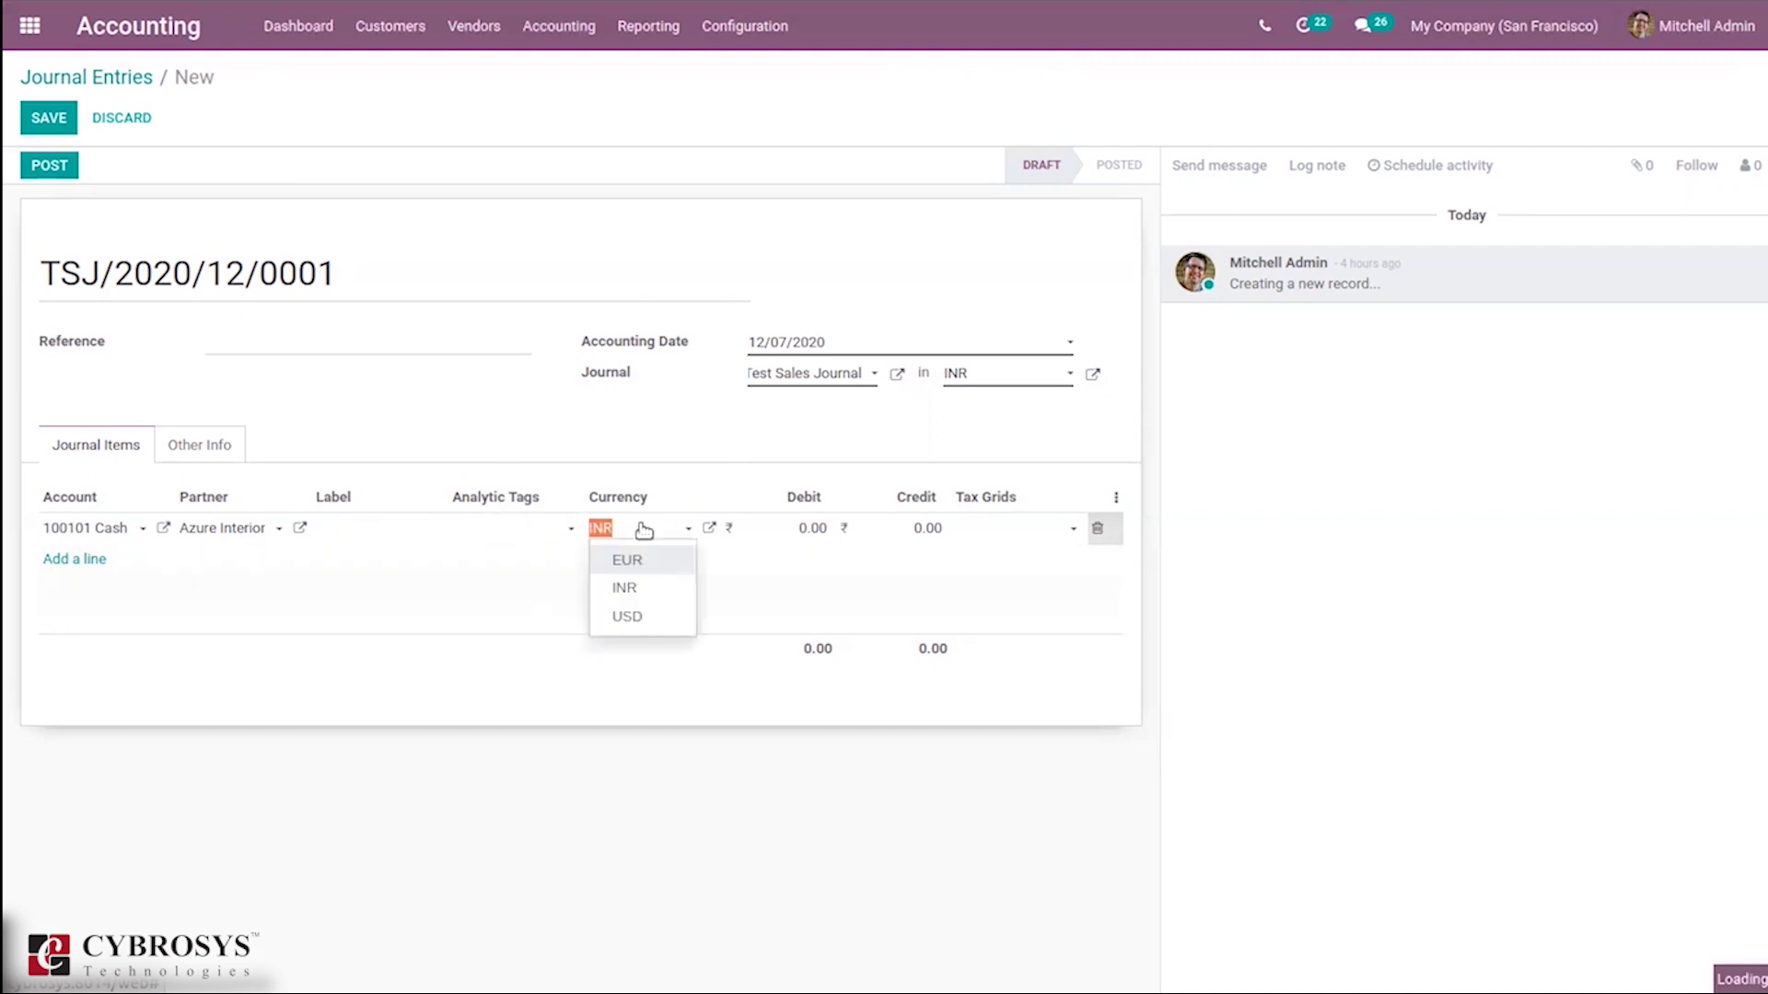
left_click(787, 483)
left_click(816, 528)
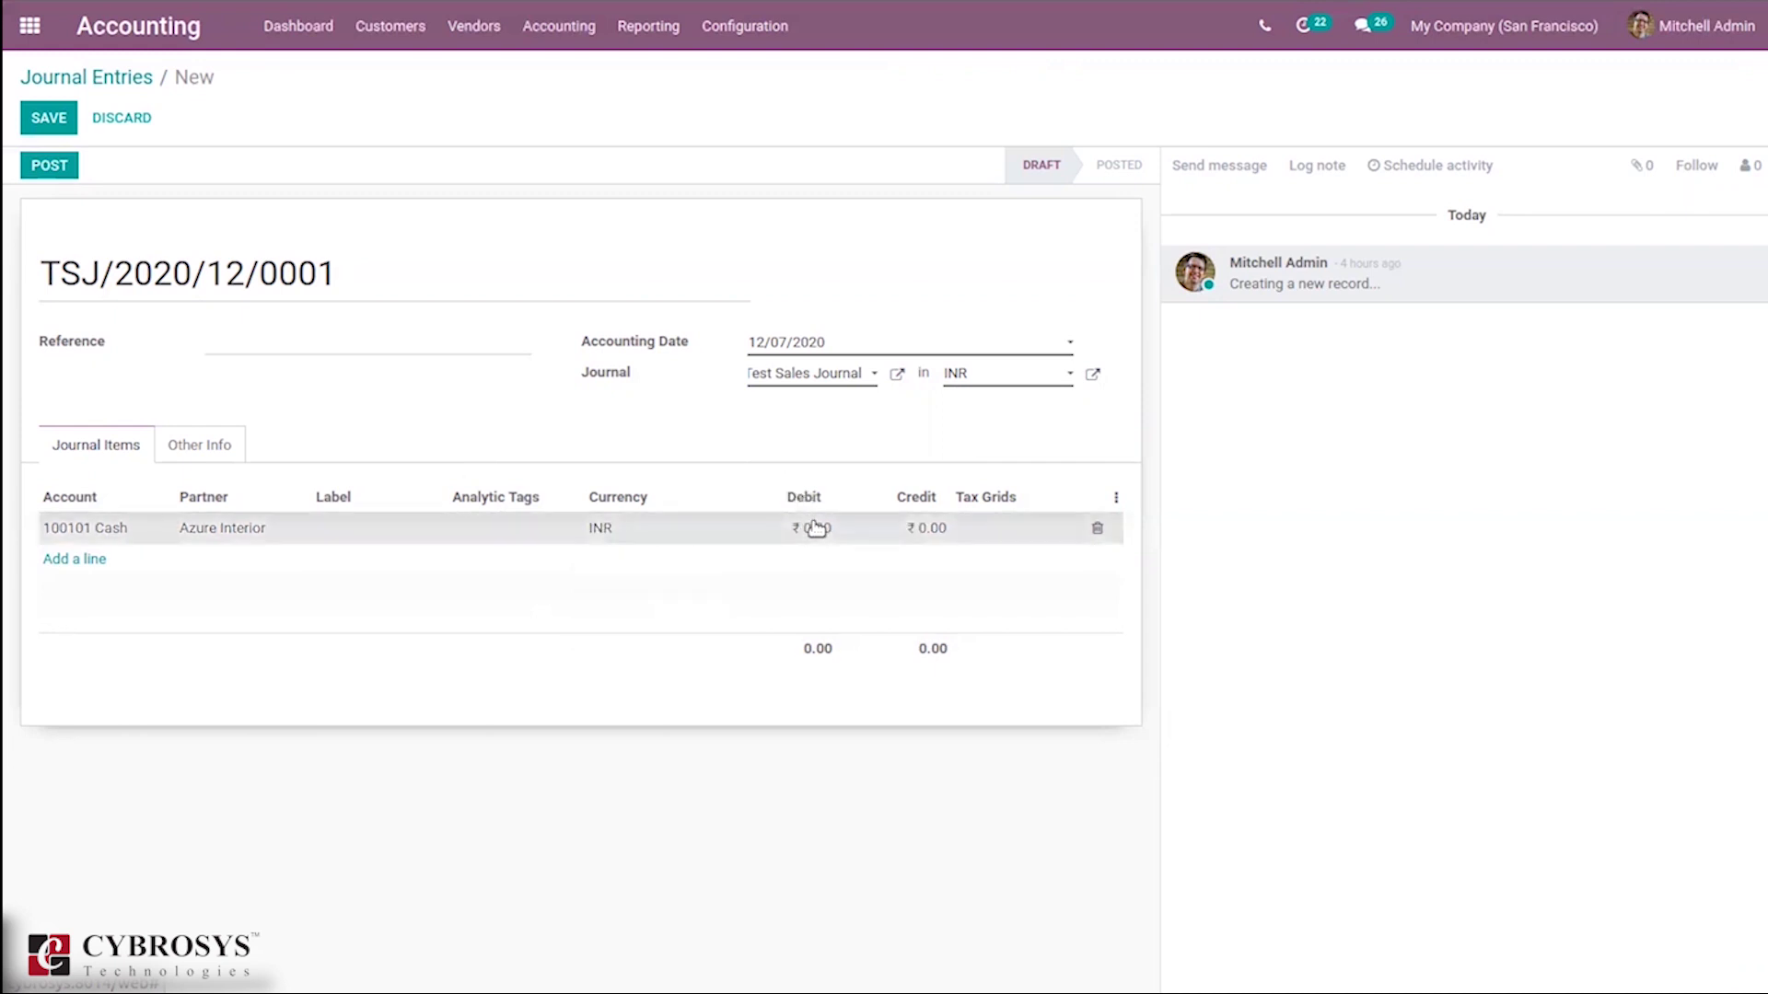
type("5")
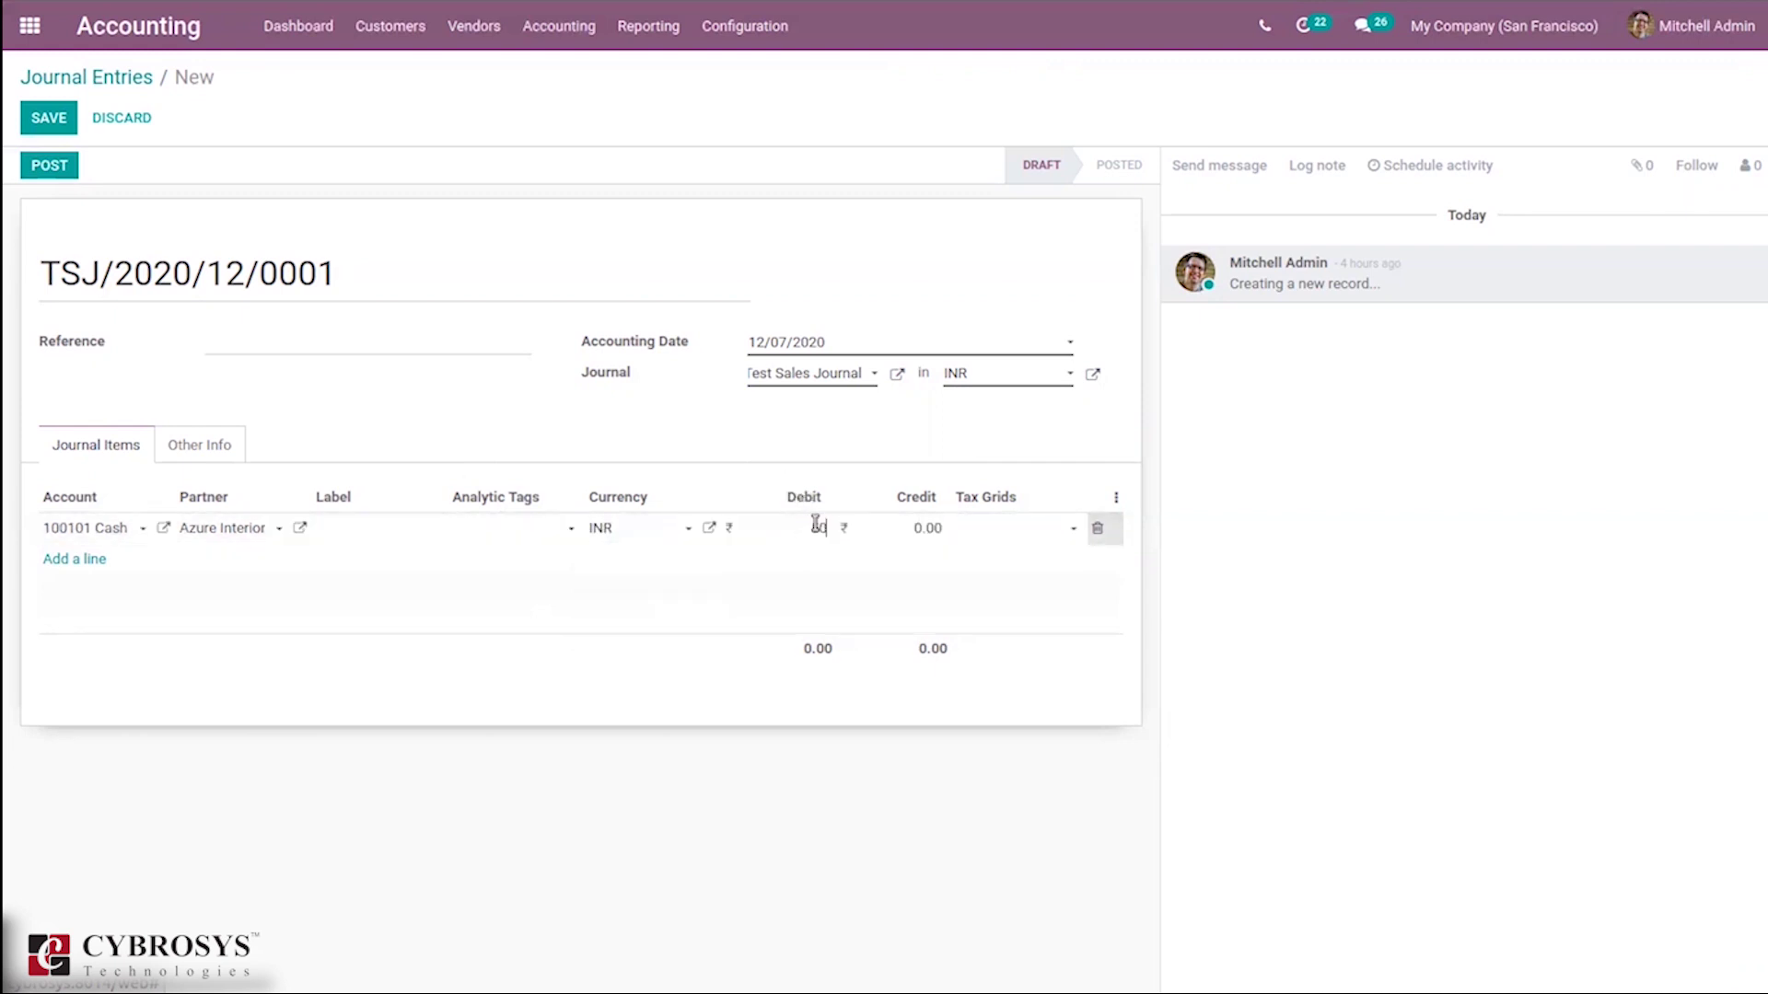
type("0")
left_click(820, 434)
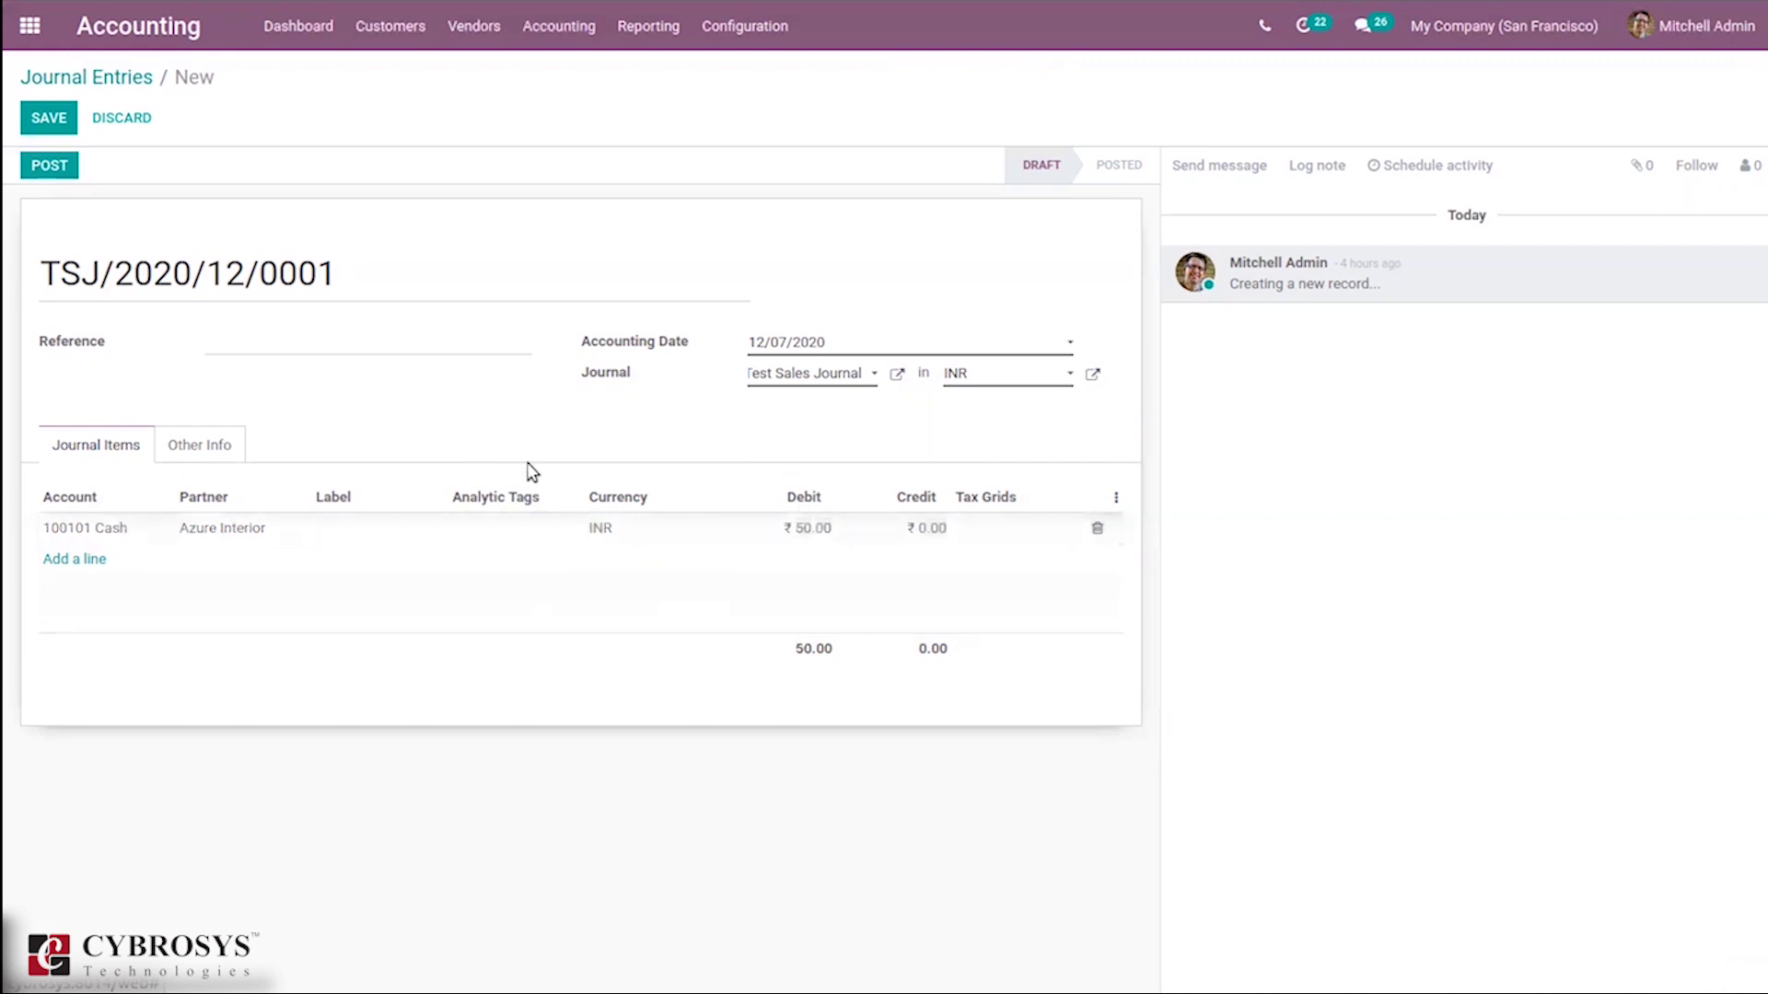
left_click(57, 559)
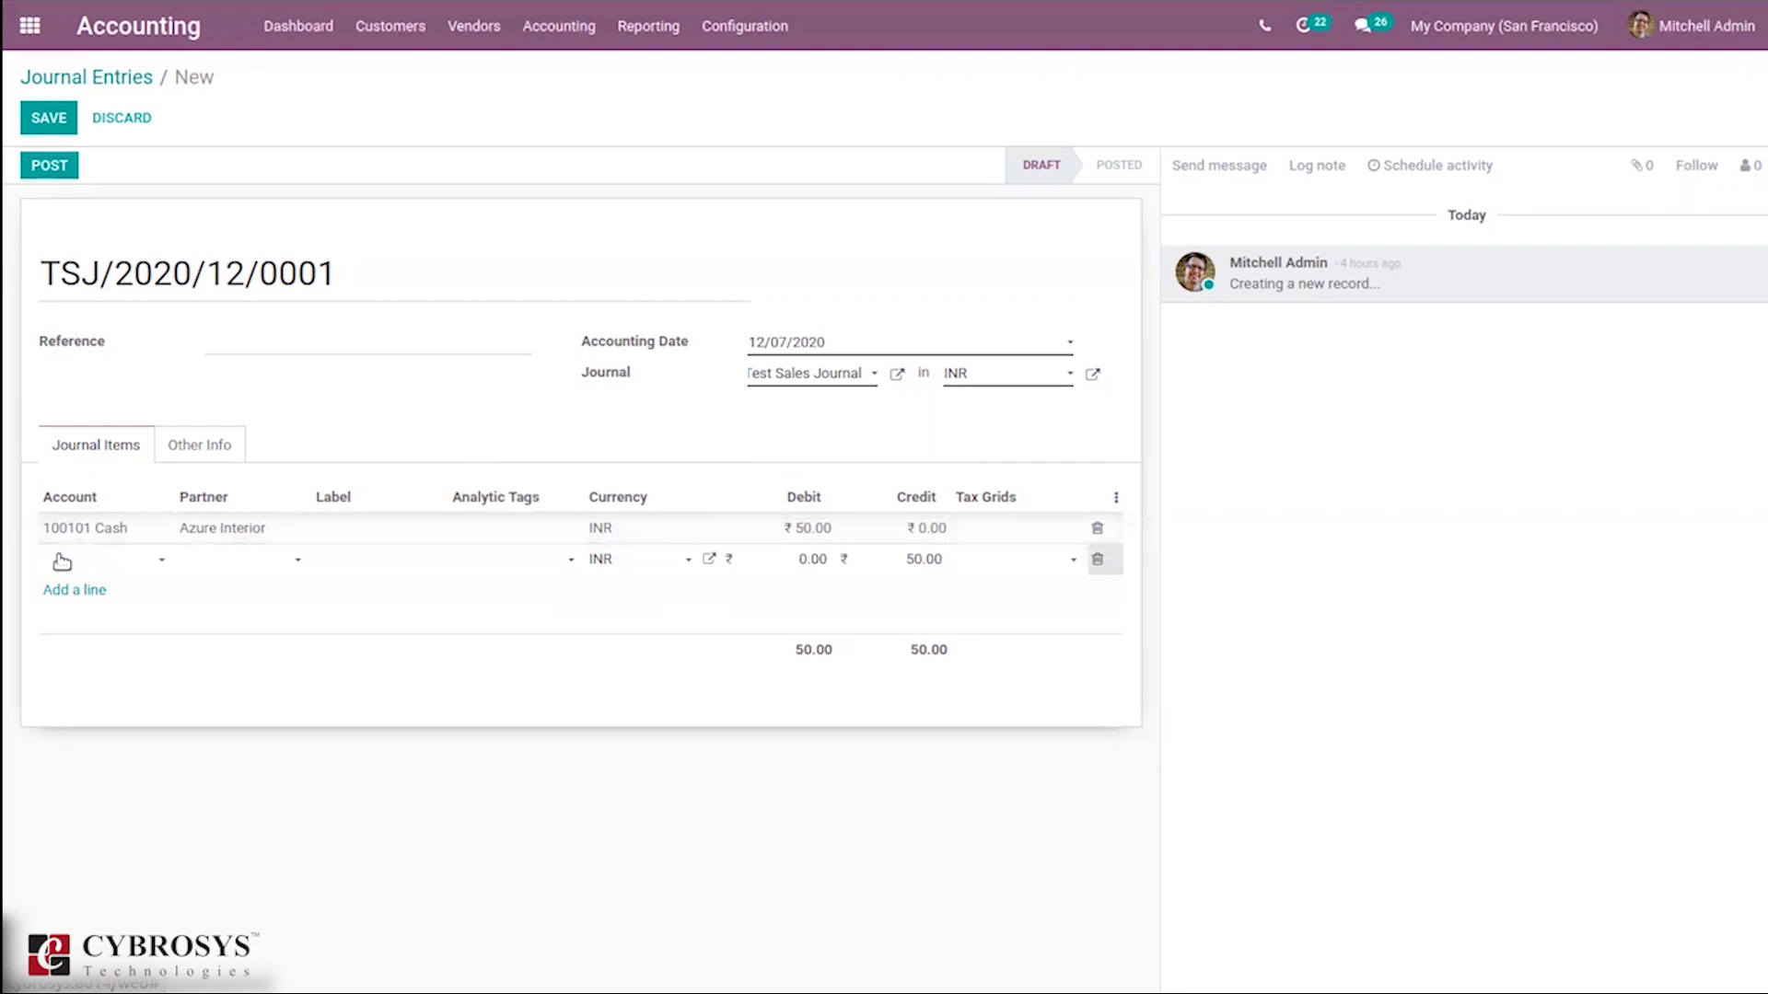
type("cred")
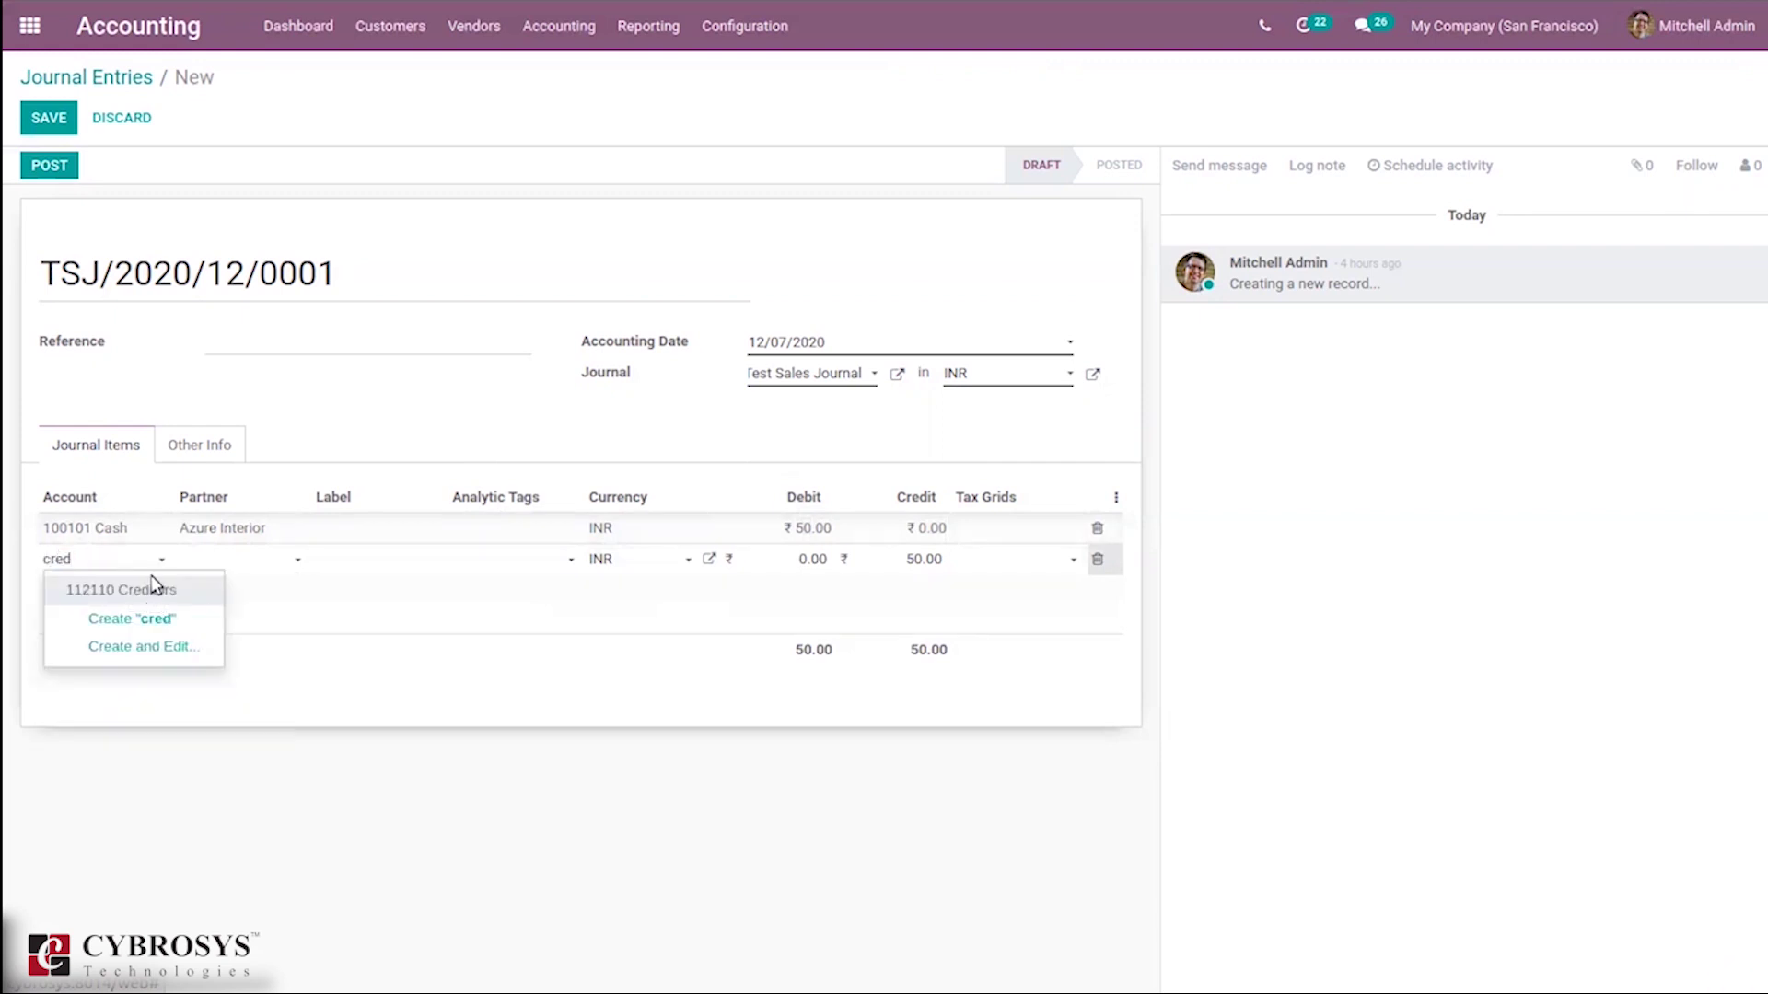
key("Escape")
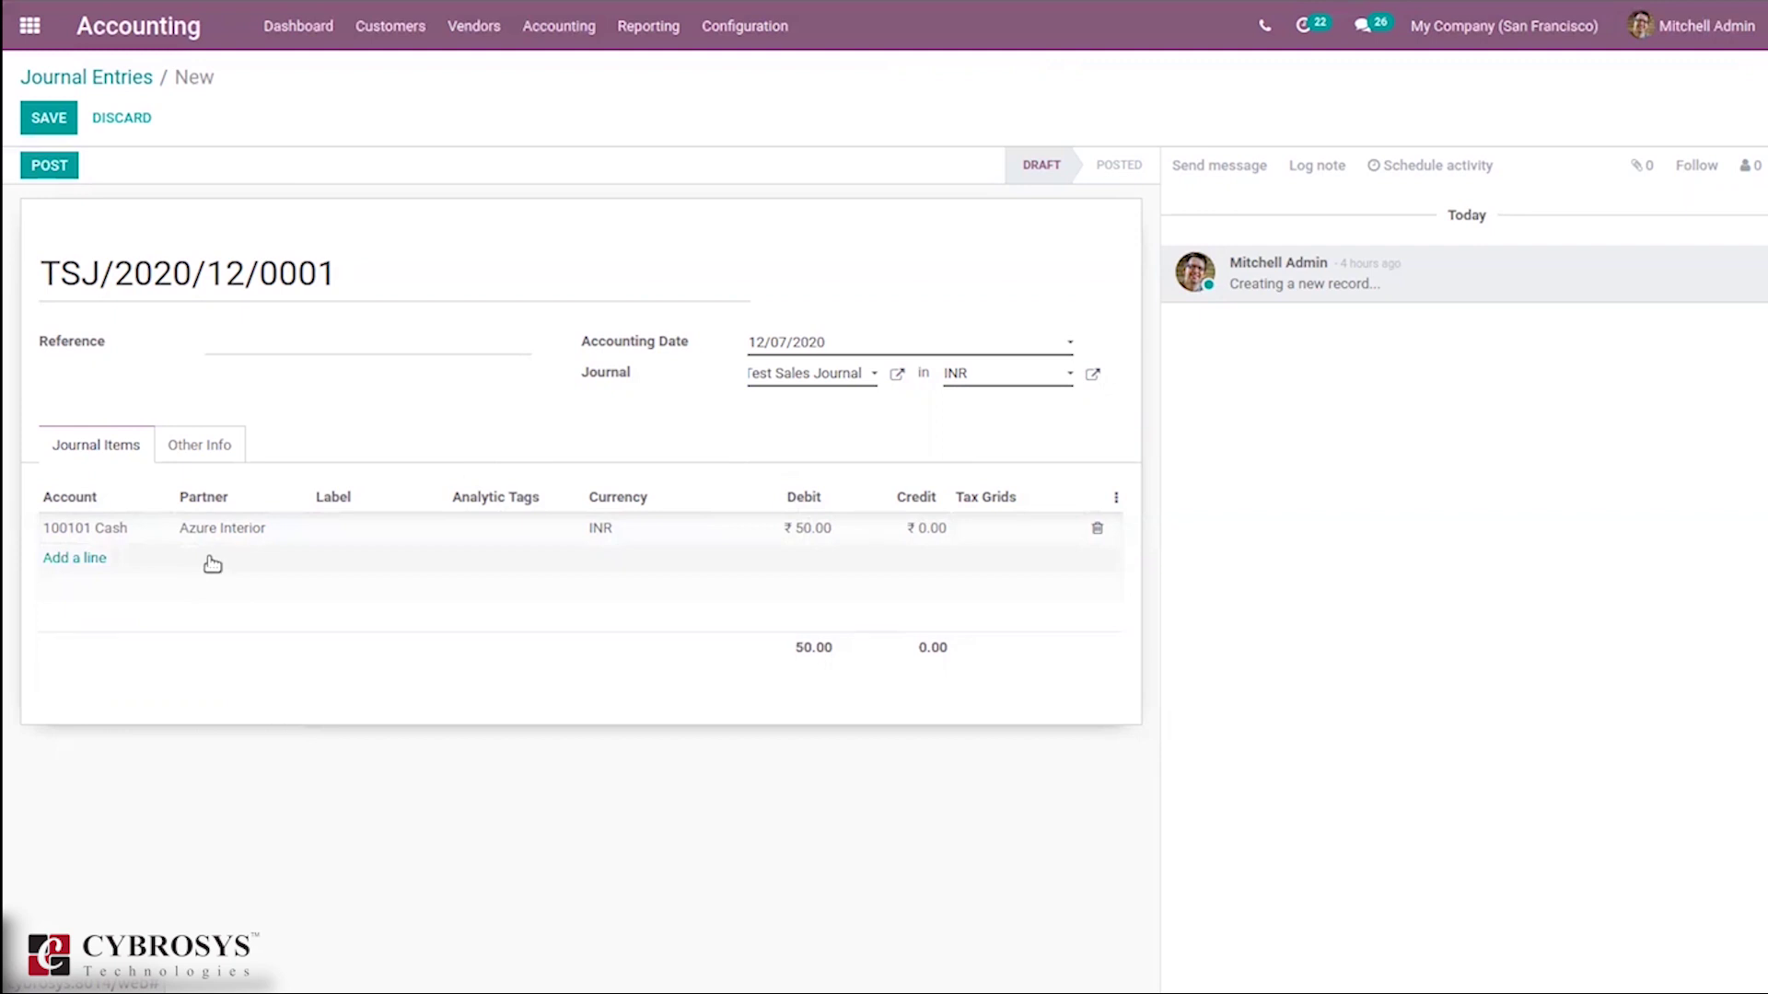
- Add a balancing journal item on the Creditors account with Deco Addict as the partner
left_click(63, 563)
type("cre")
left_click(161, 589)
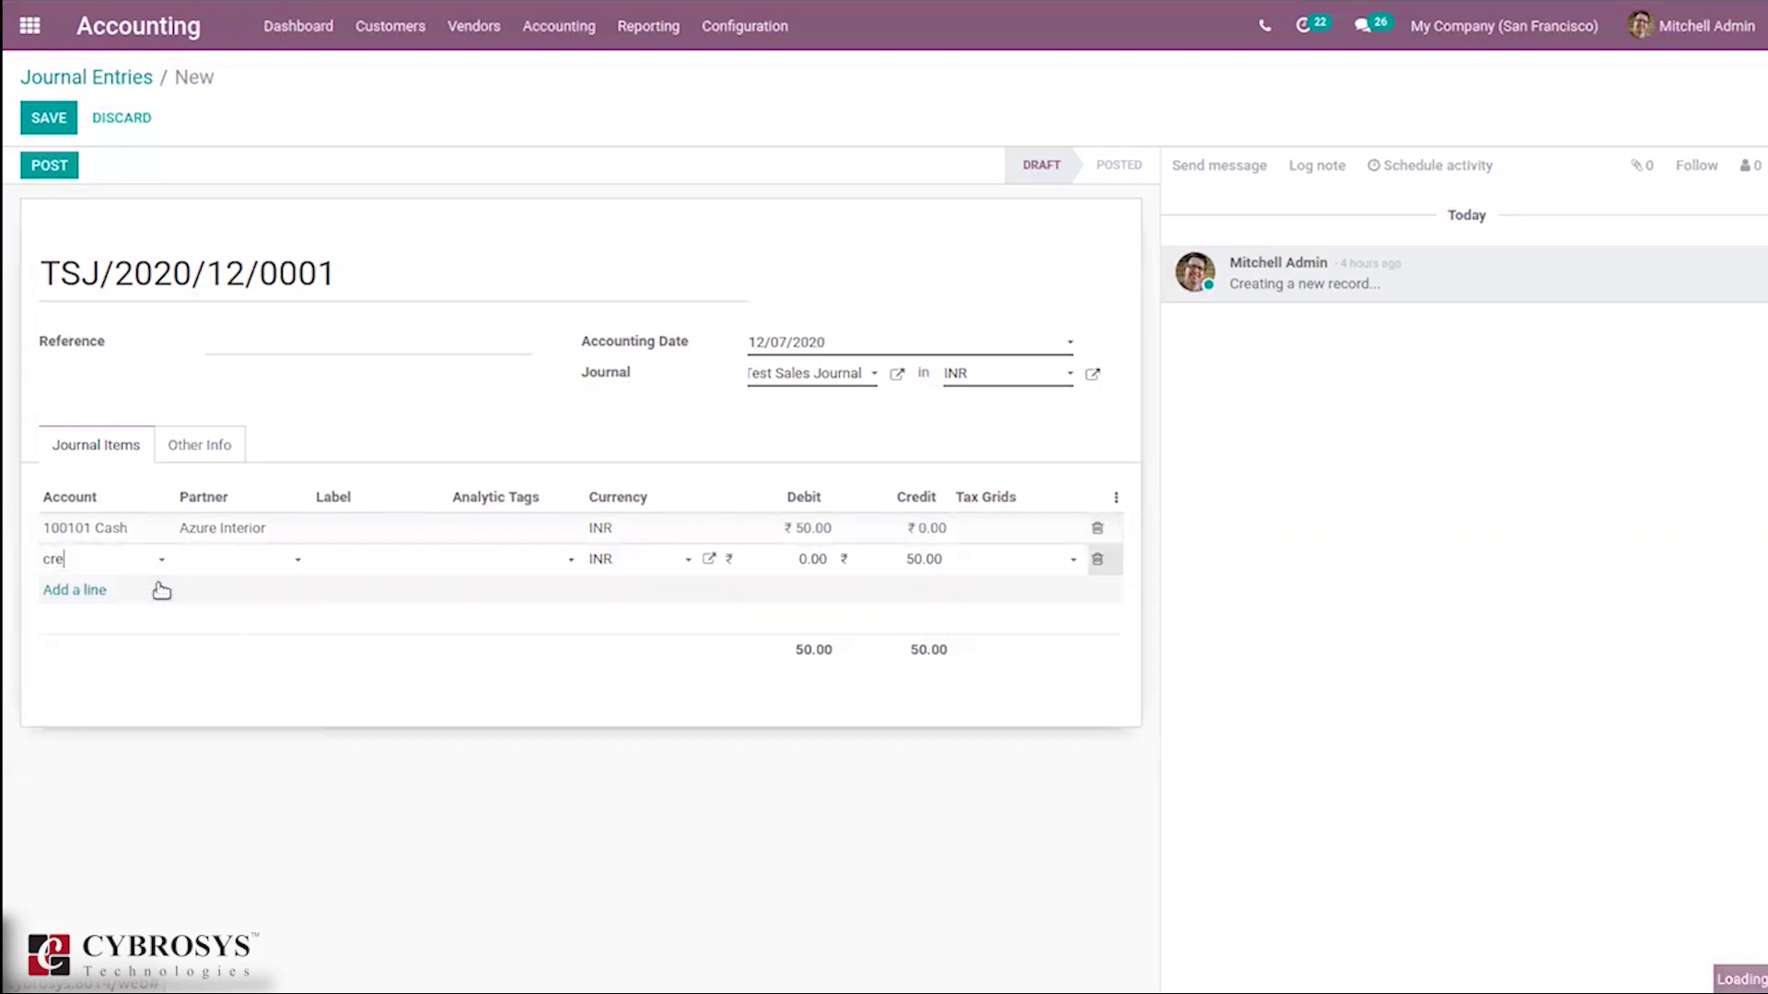
left_click(249, 565)
left_click(267, 618)
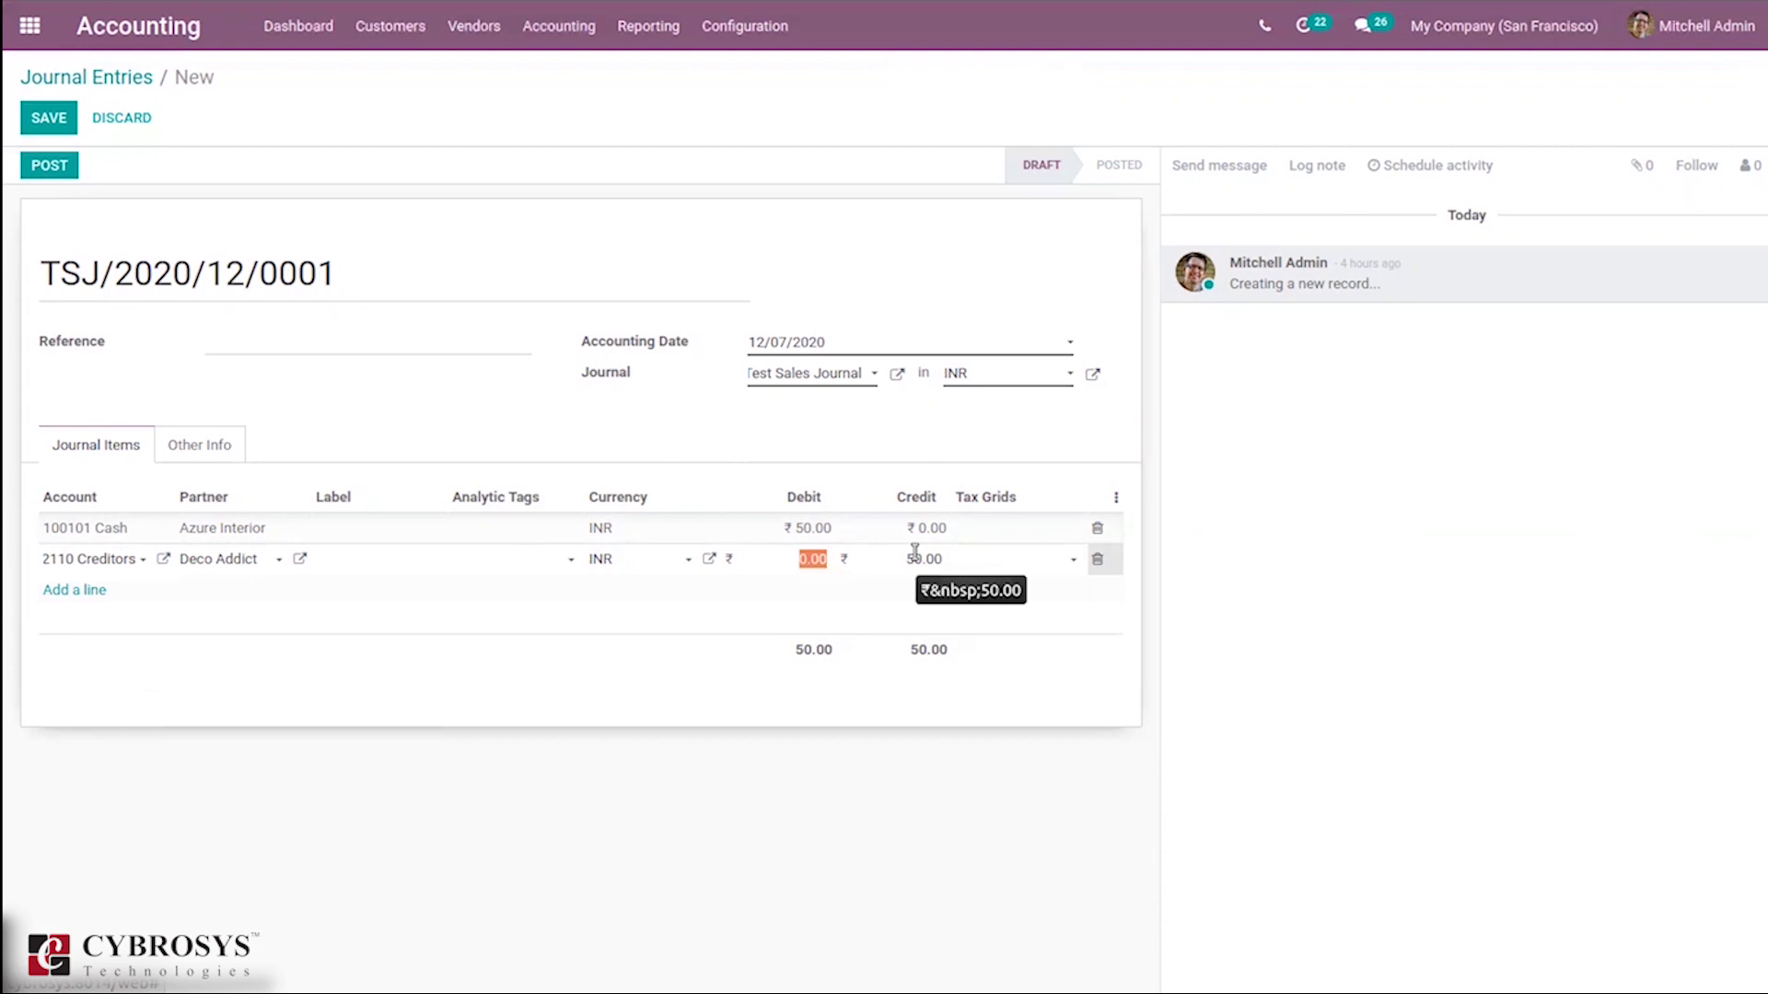
left_click(948, 661)
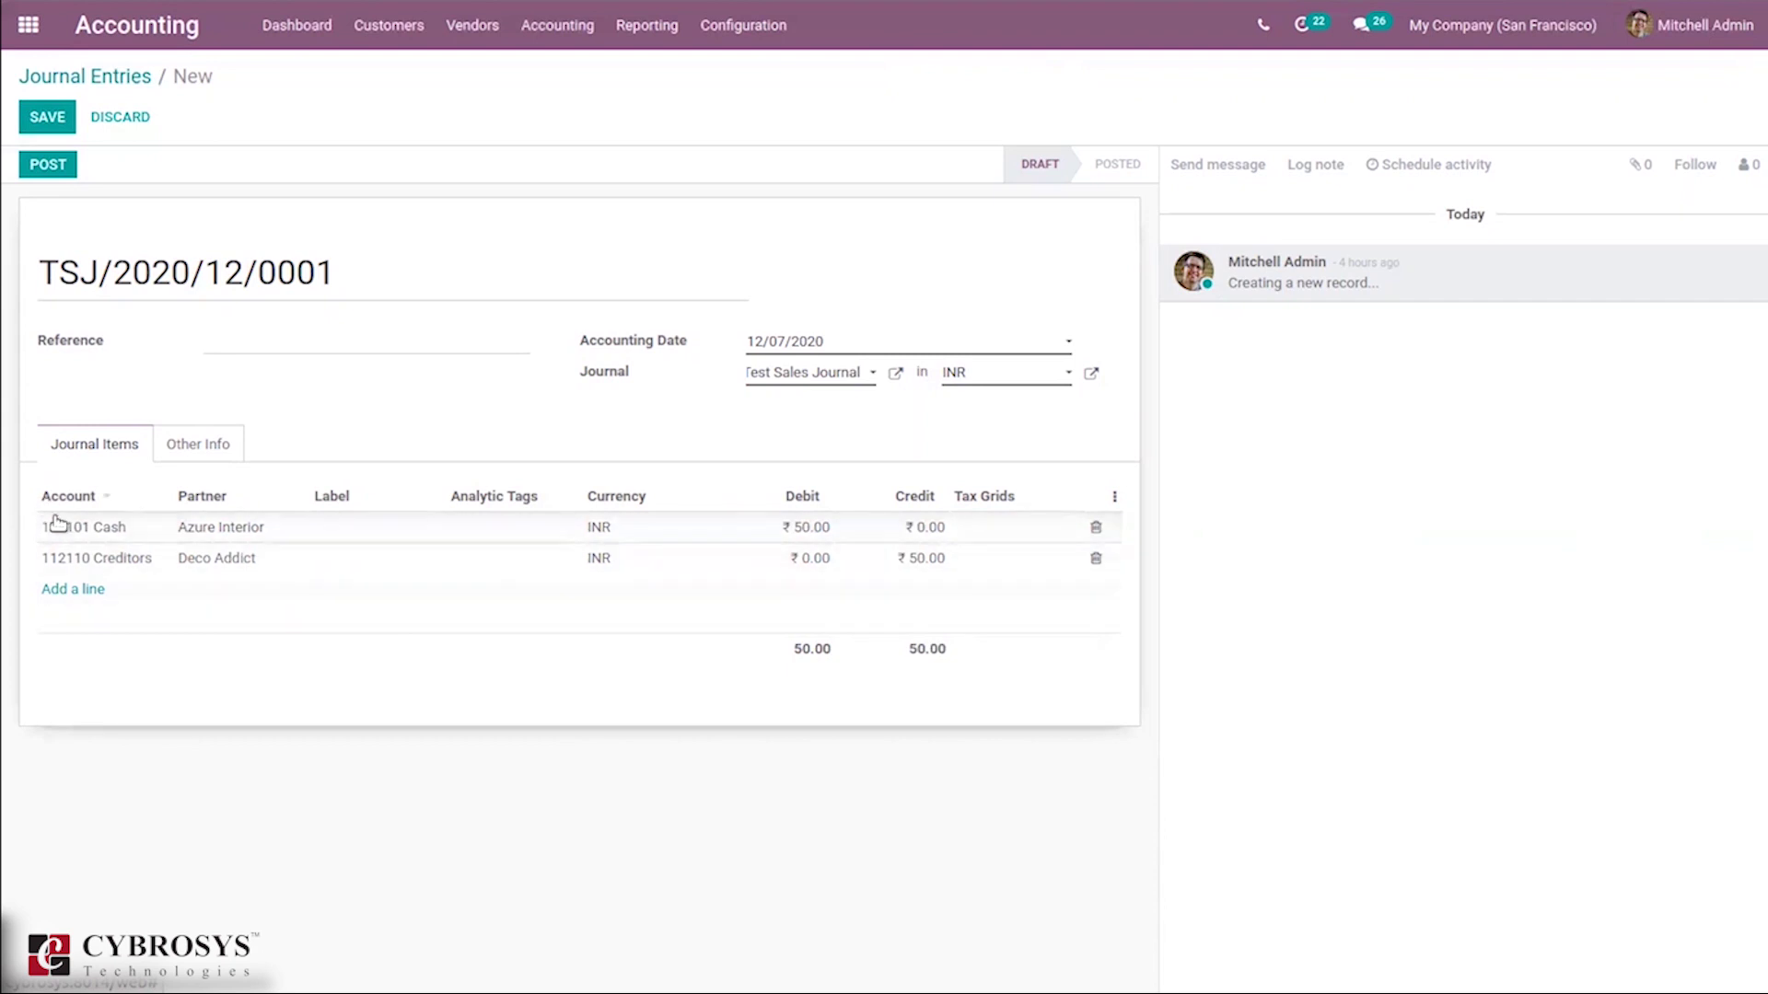
- Look over the entry's other information options, then save and post the journal entry
left_click(192, 451)
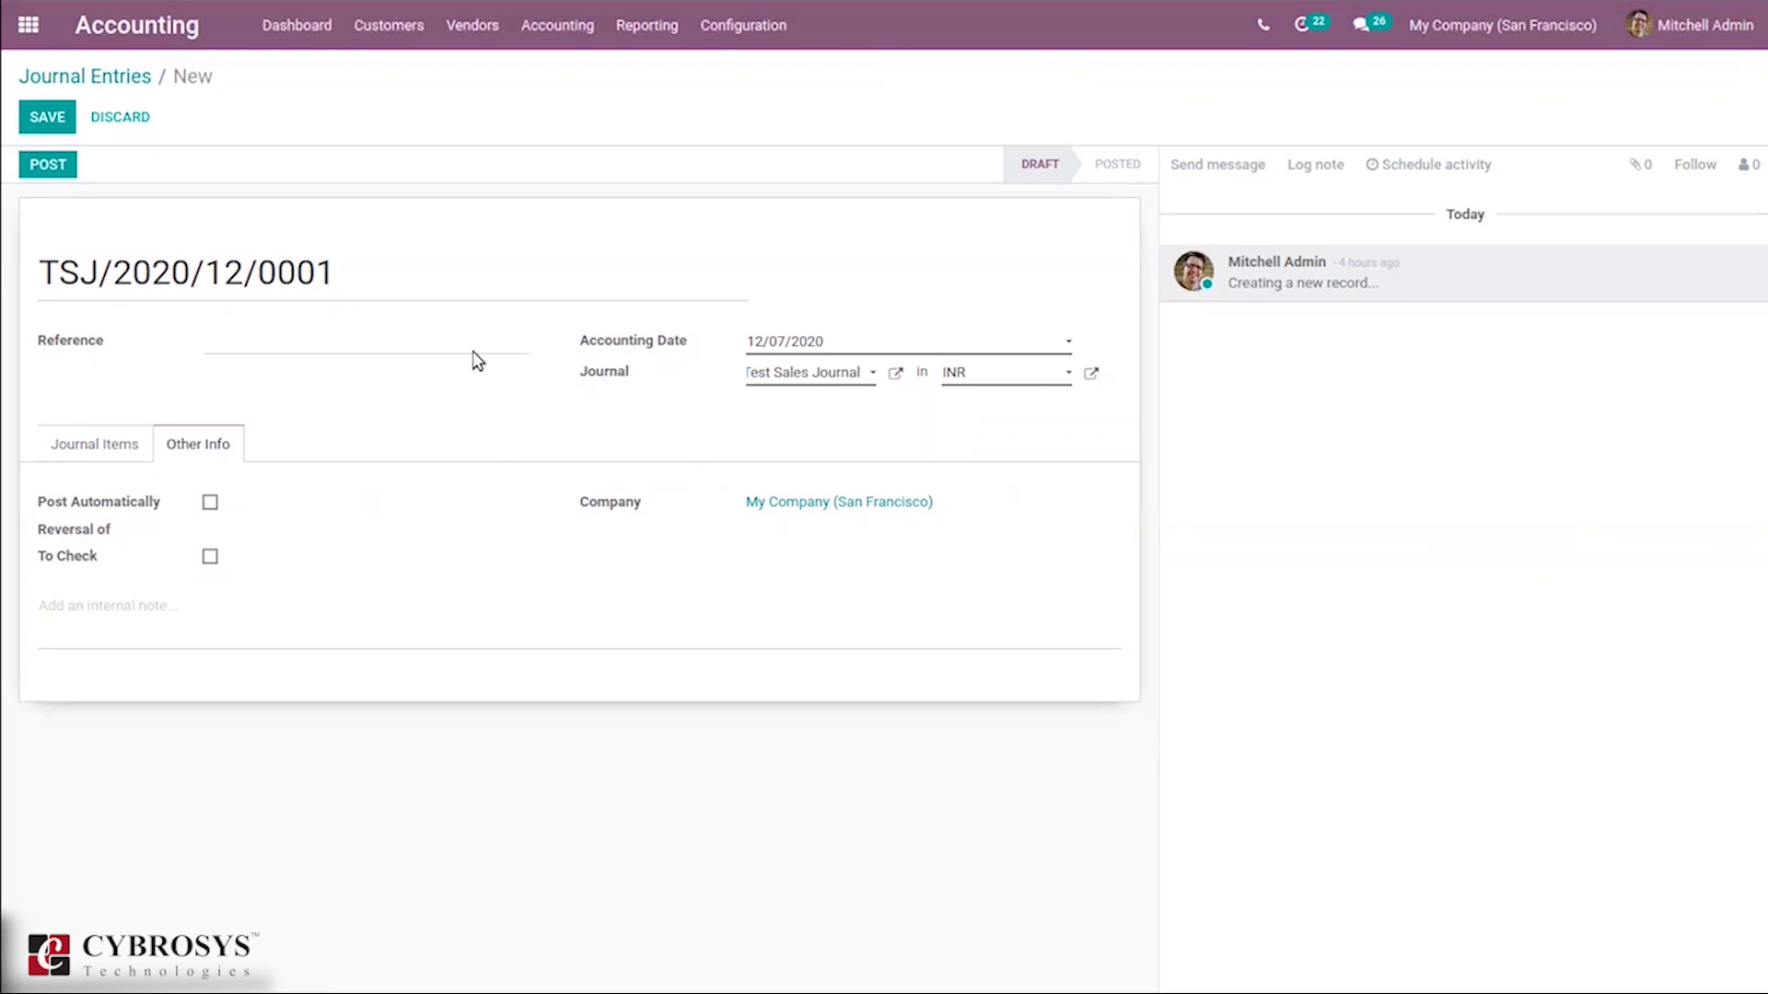
left_click(101, 441)
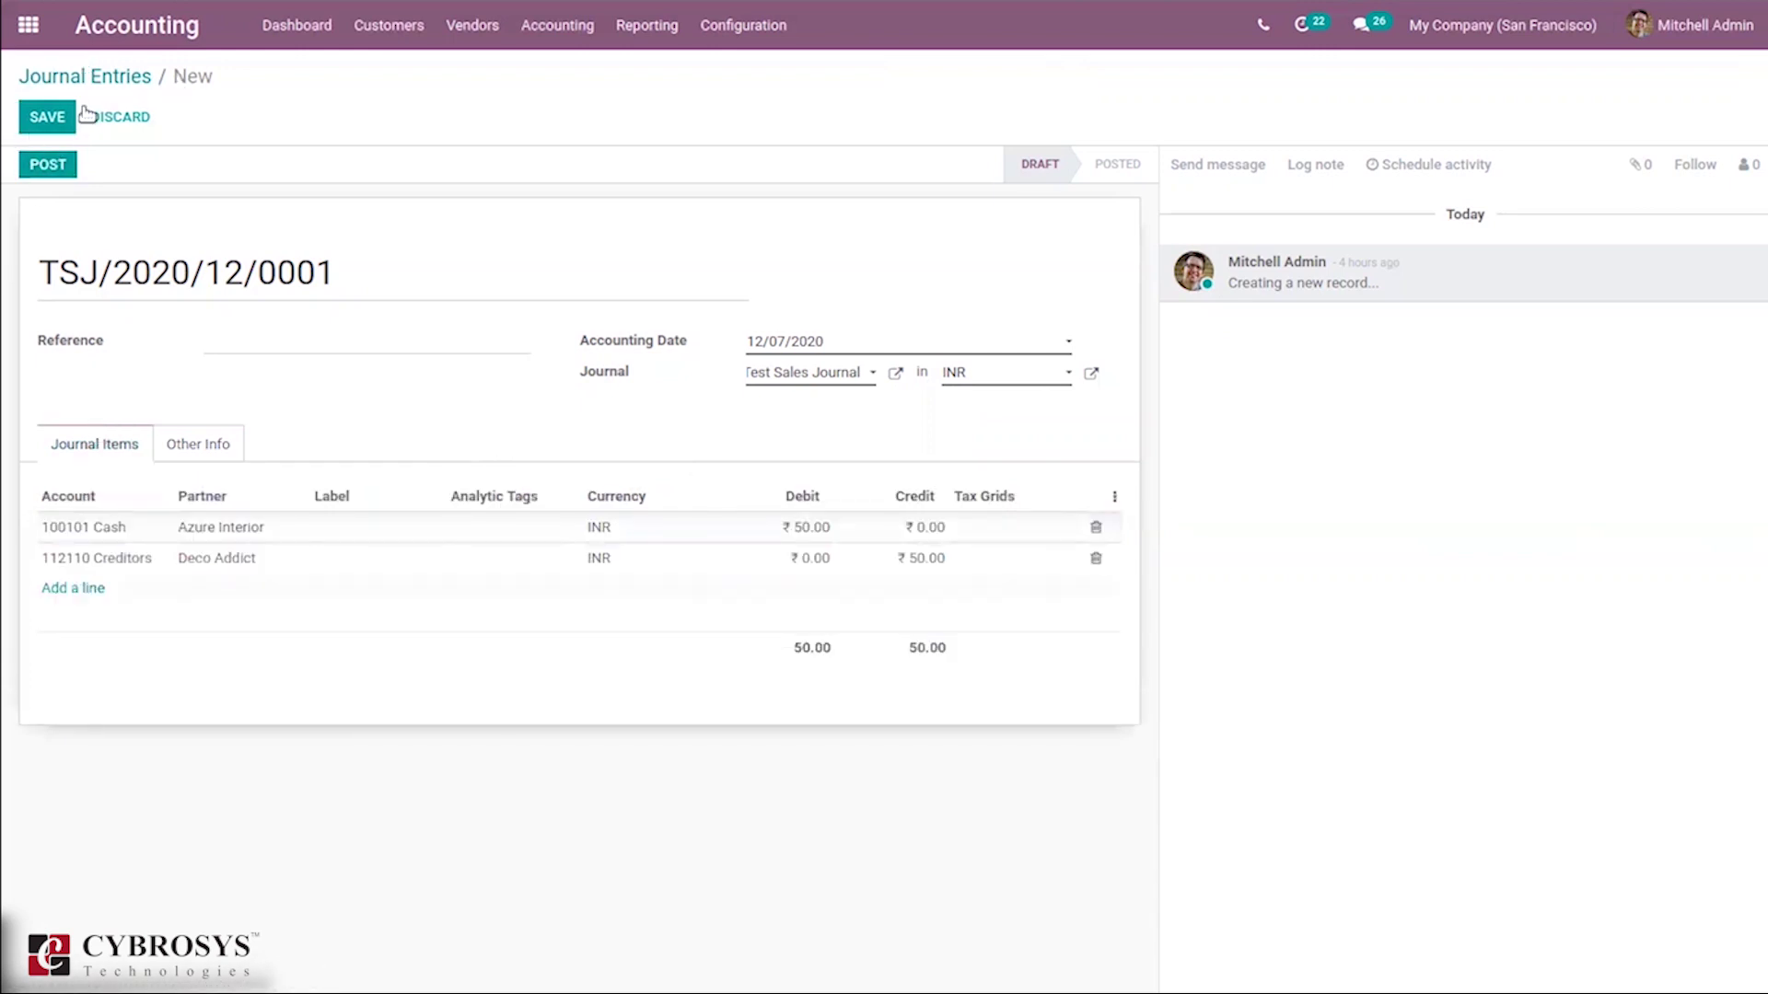
left_click(38, 127)
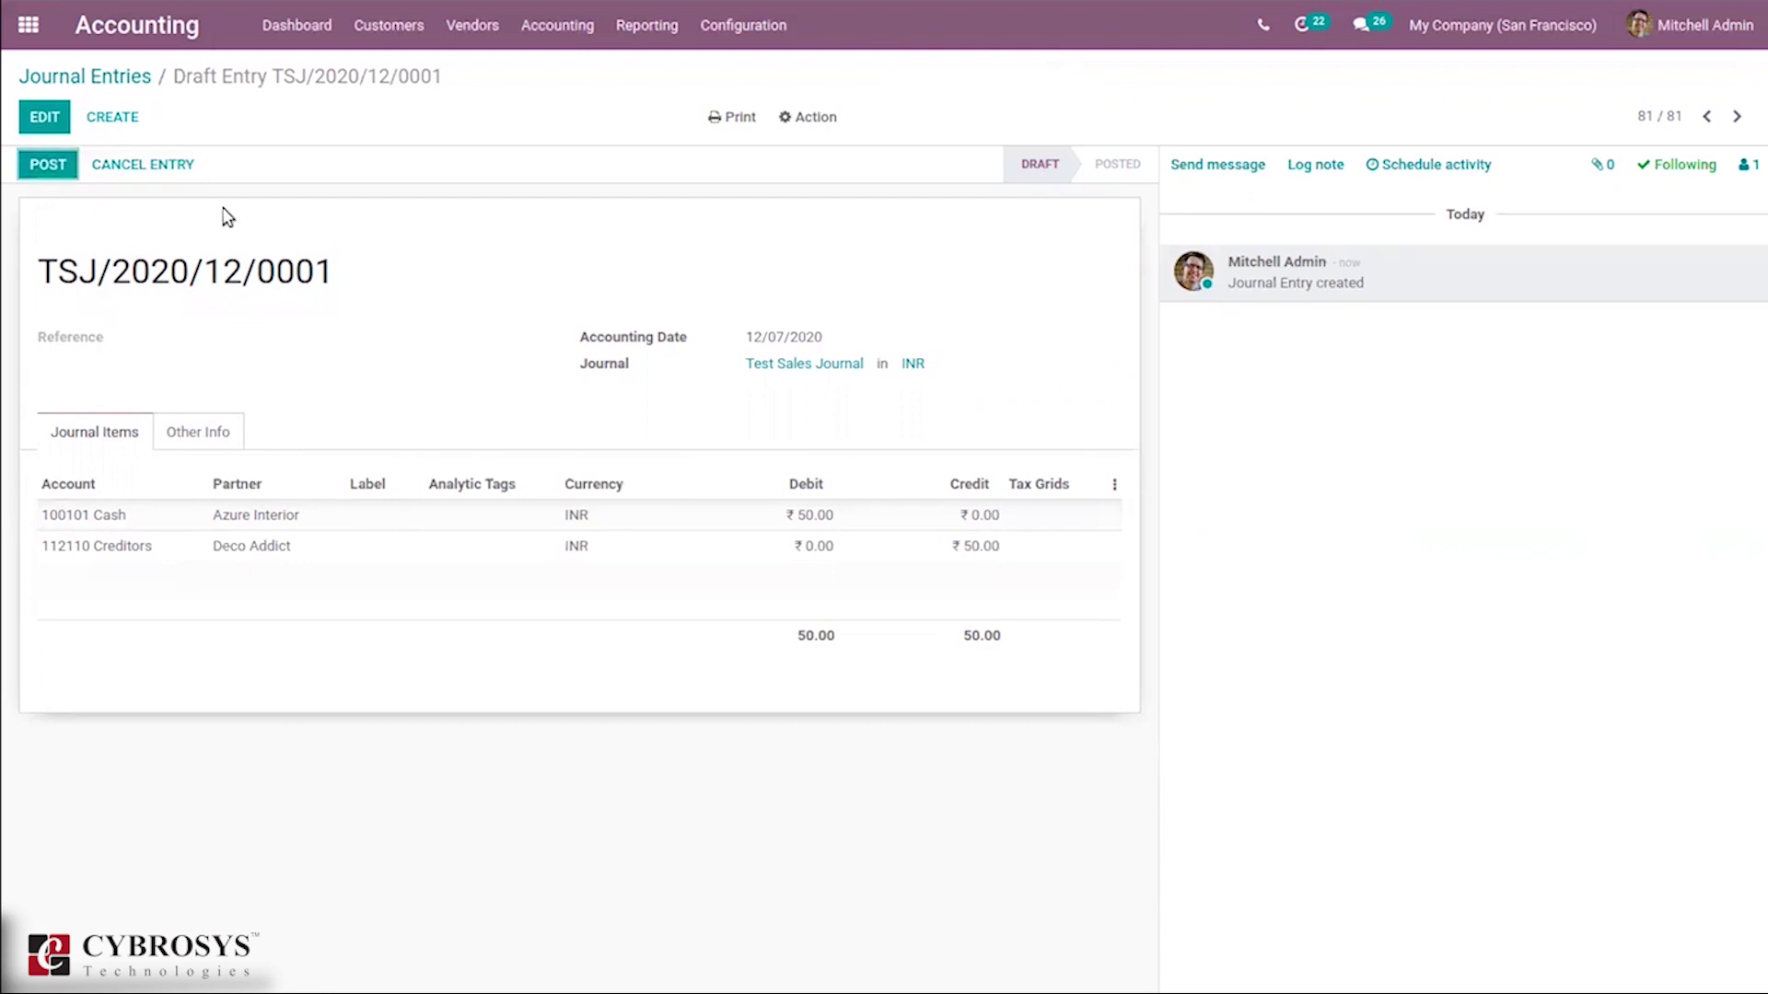
left_click(46, 164)
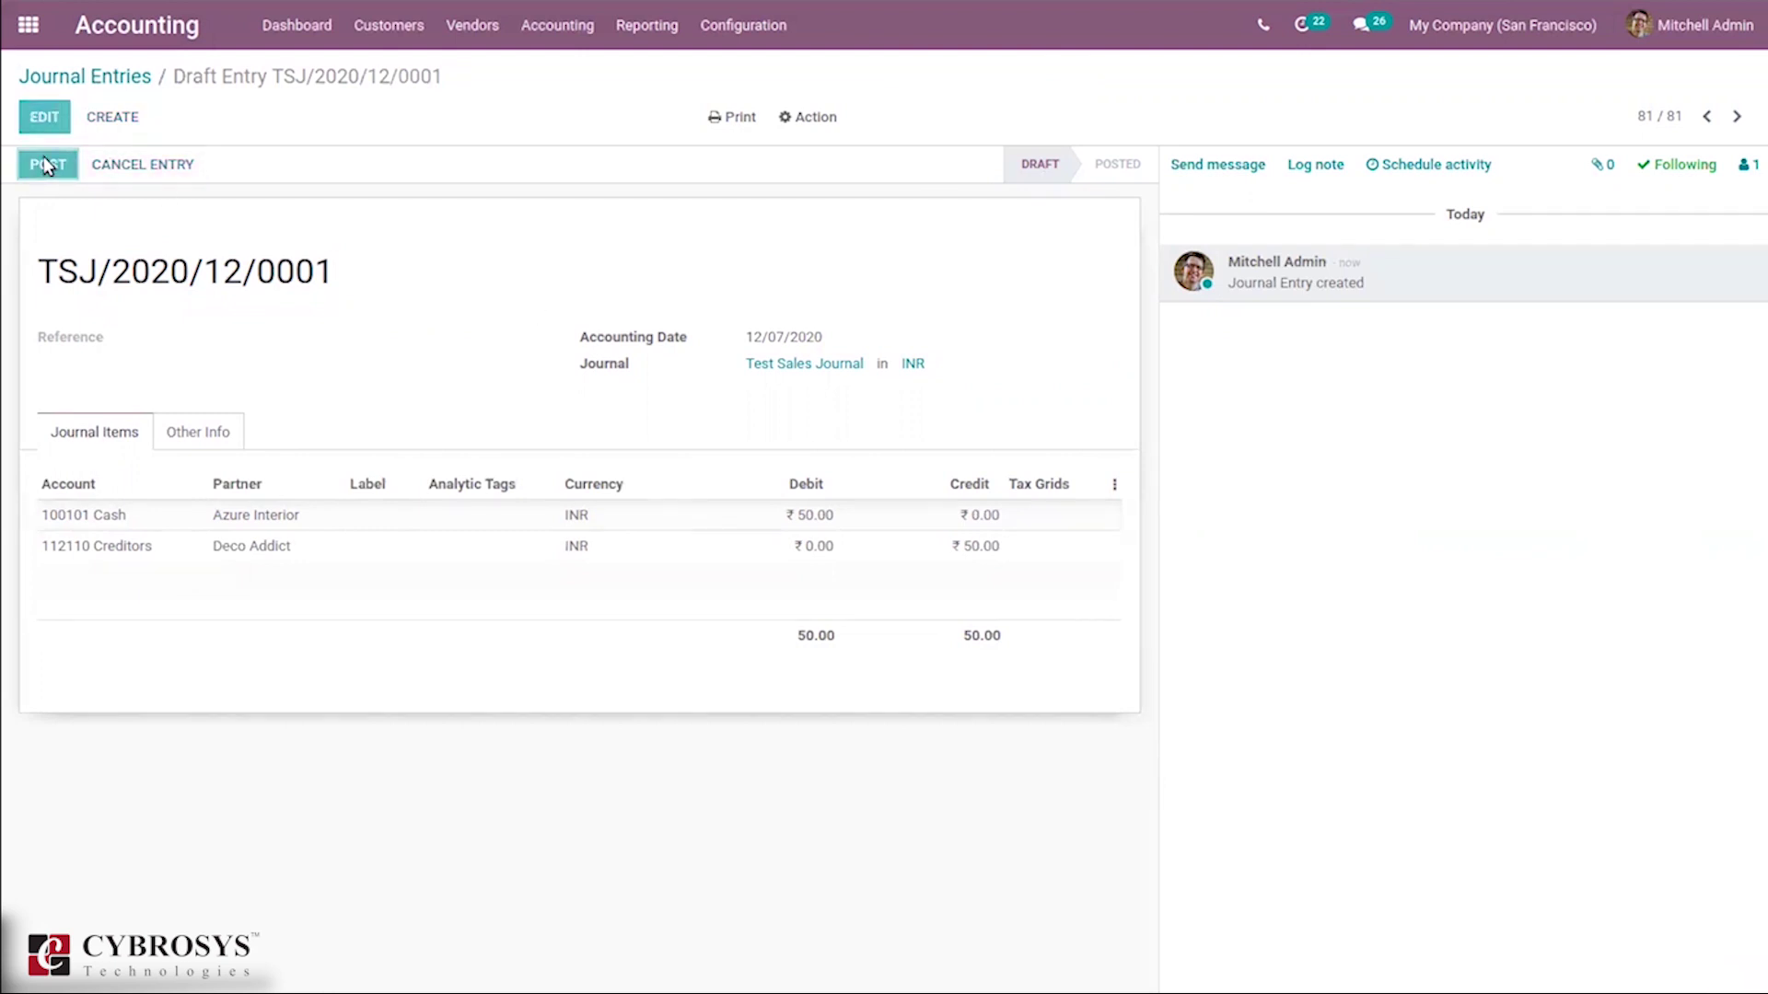
- Filter the journal entries list by Sales and open the Test Sales Journal entry to check it, then return to the list
left_click(118, 81)
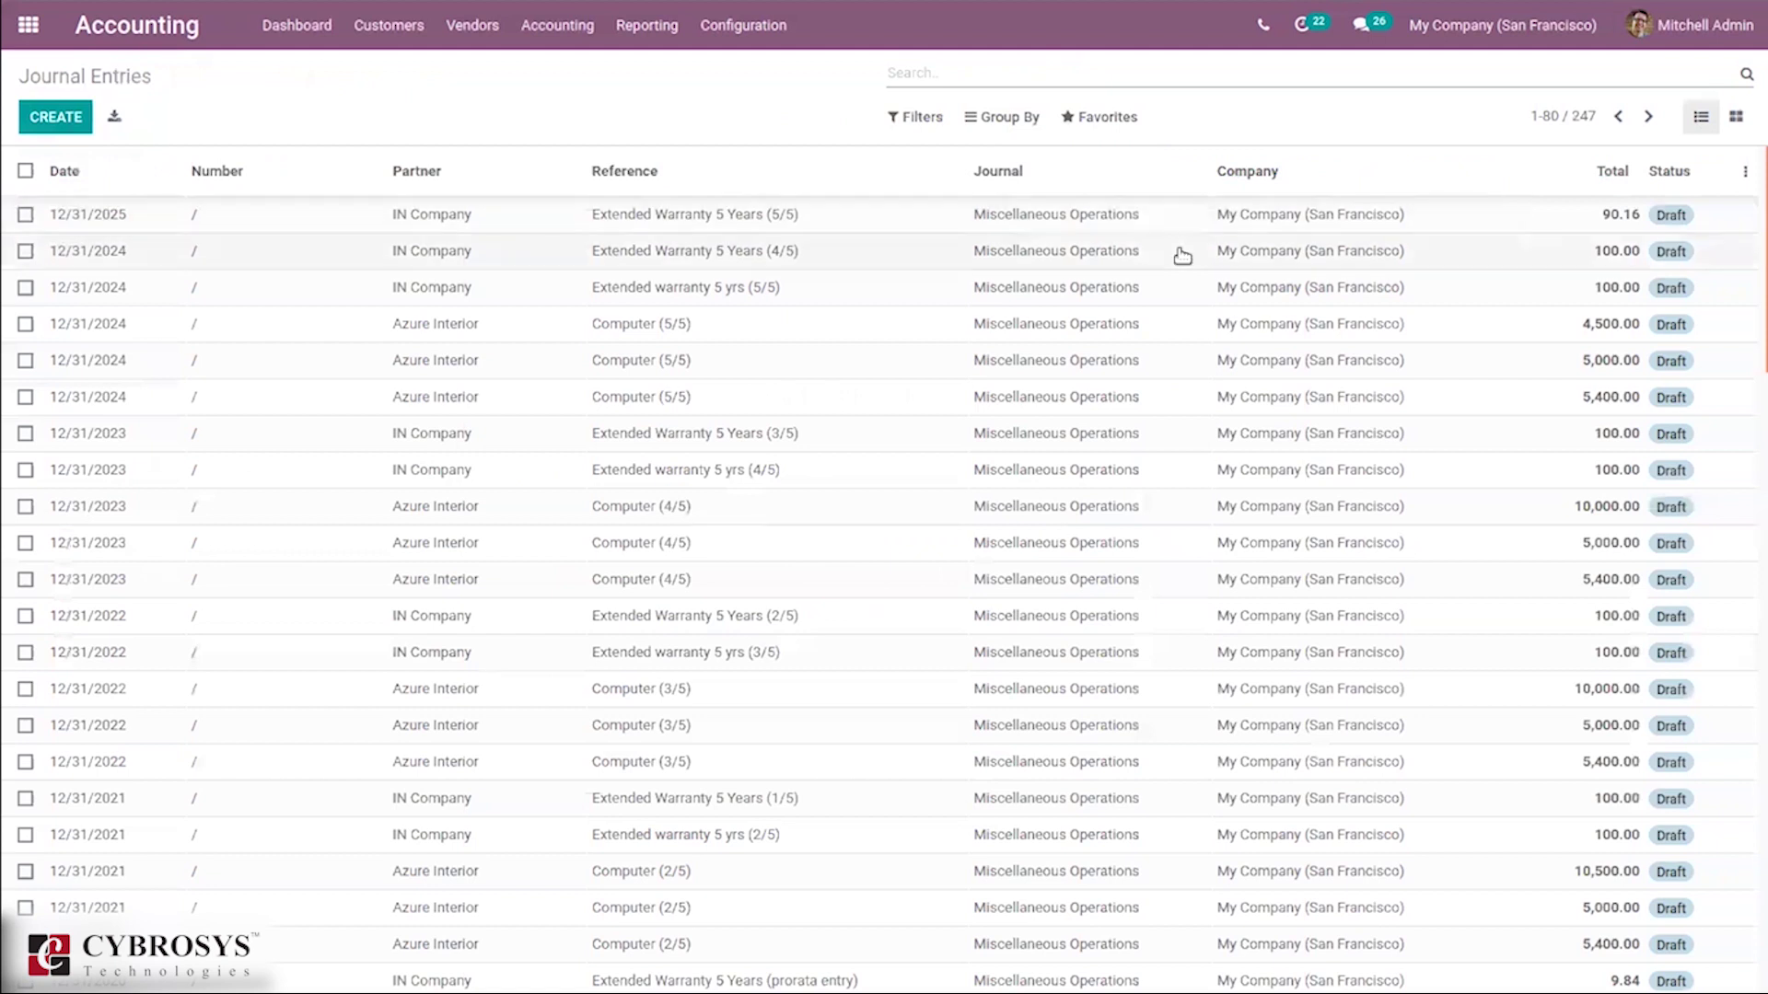
left_click(905, 119)
left_click(977, 311)
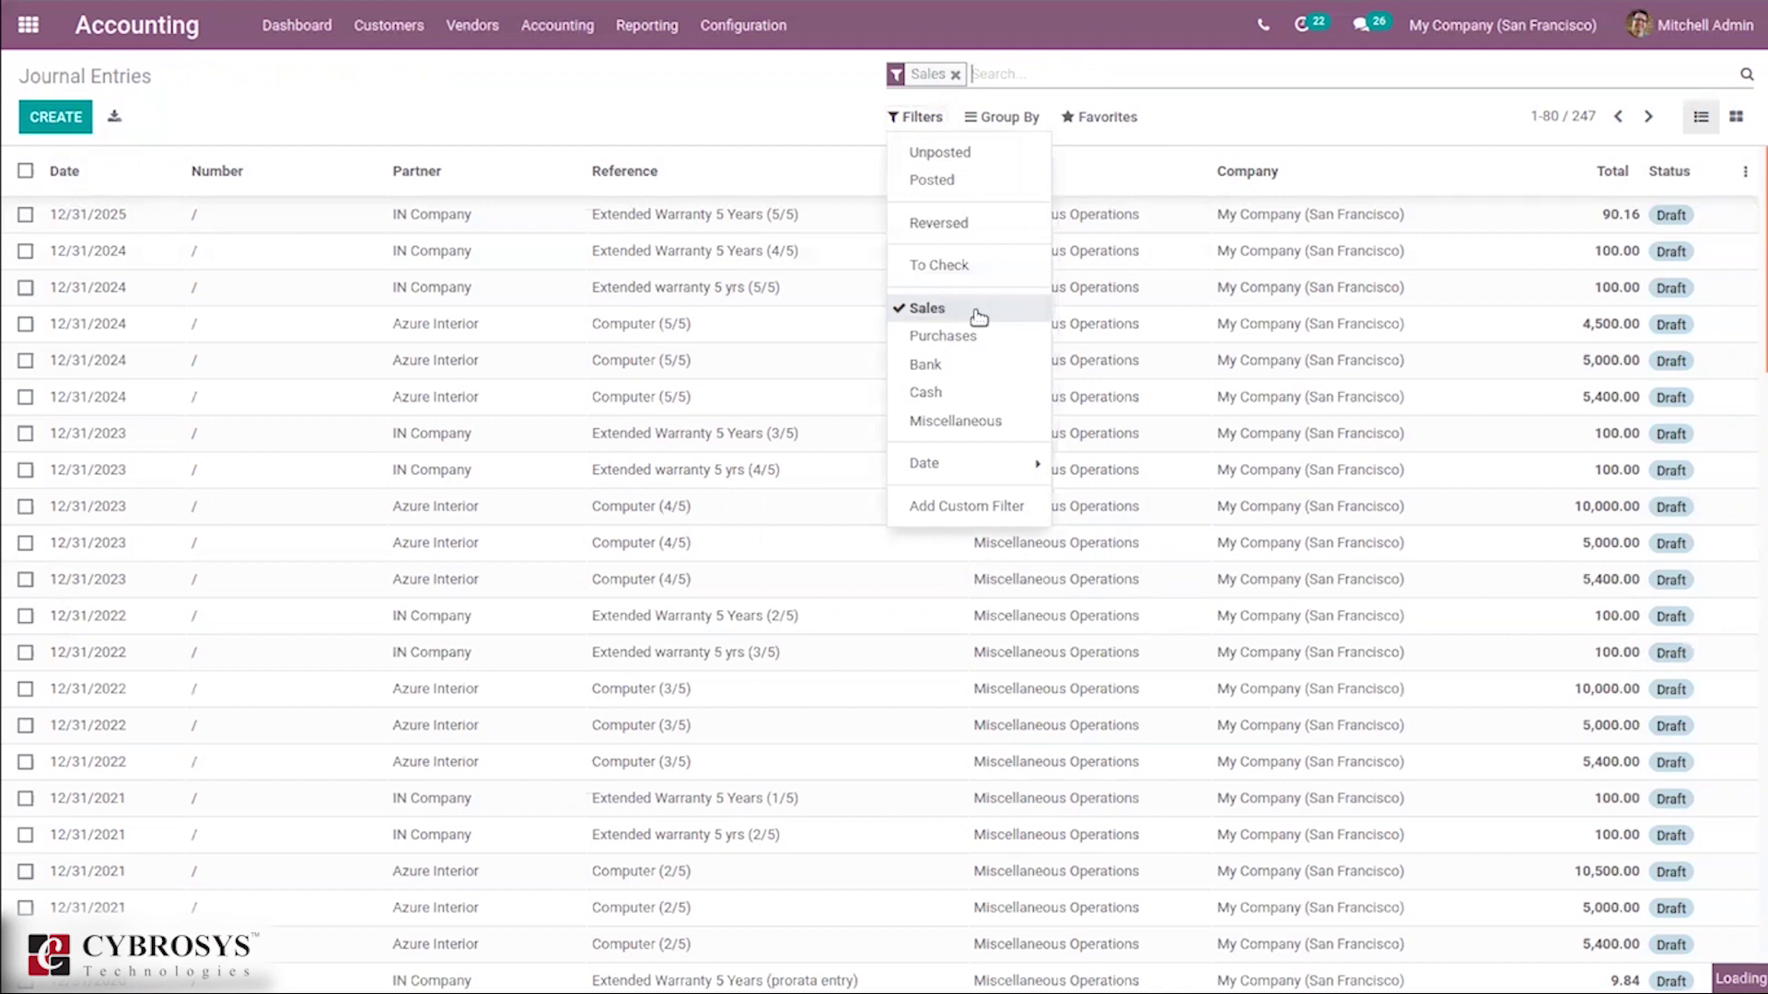
left_click(581, 120)
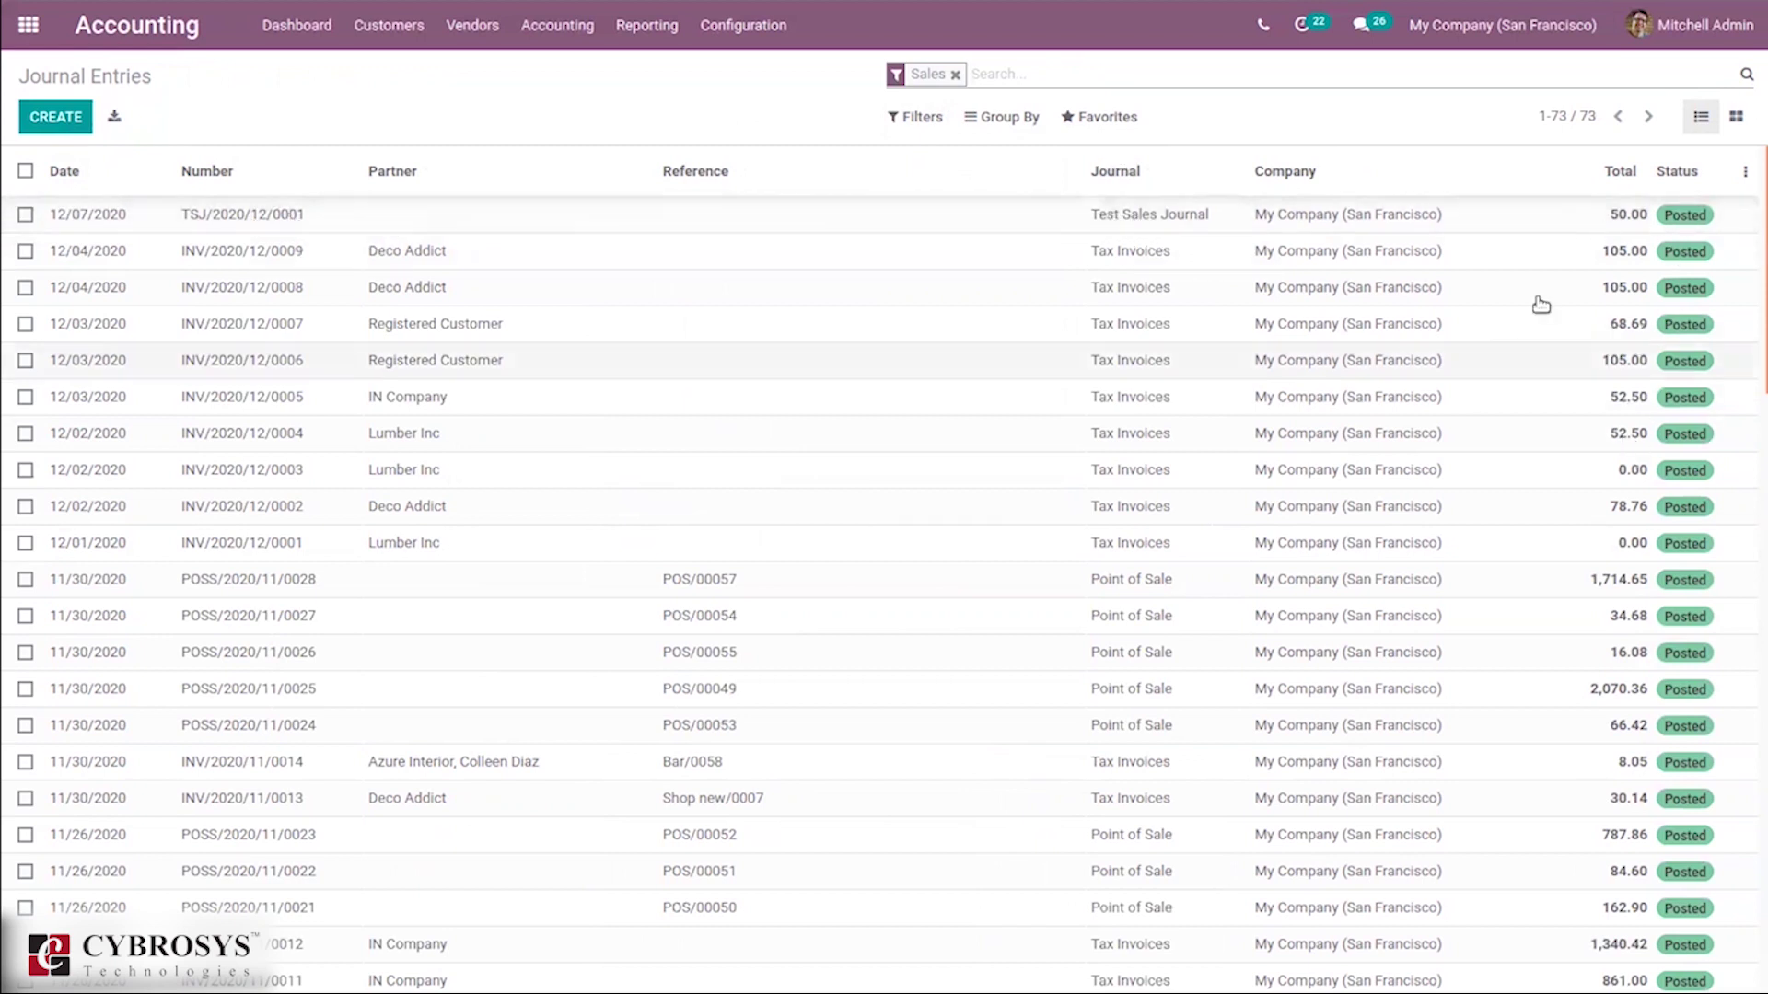
left_click(1259, 224)
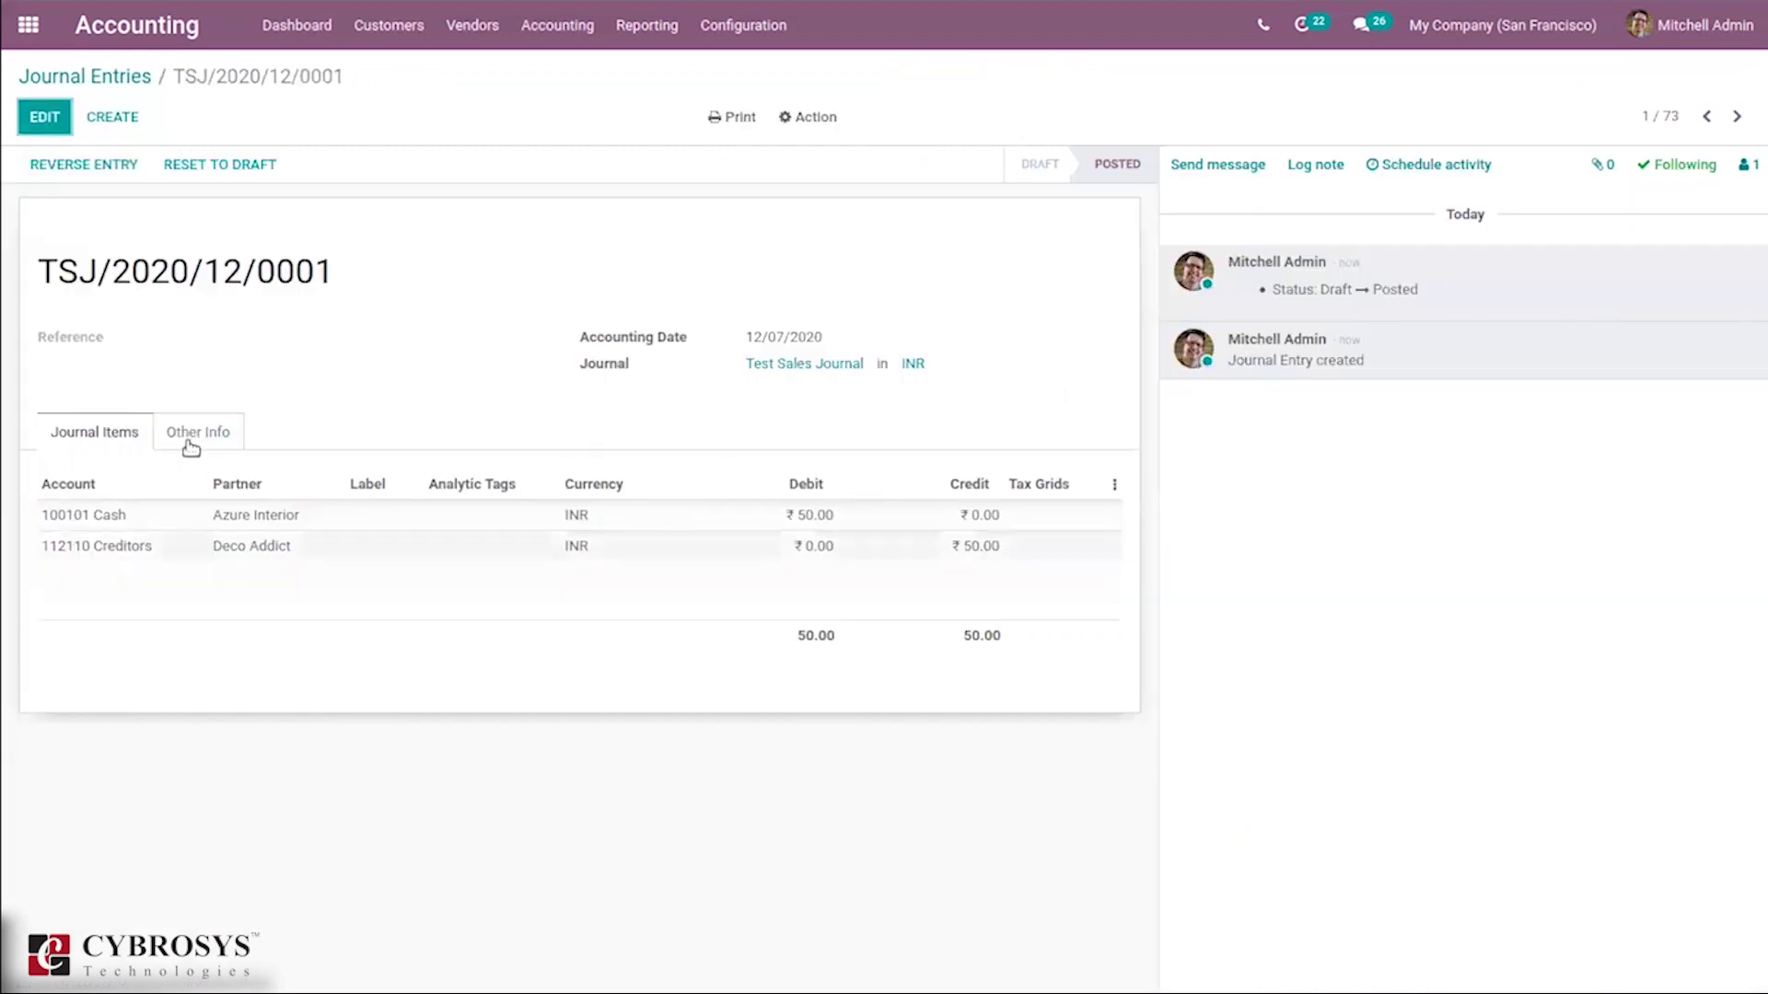
left_click(140, 83)
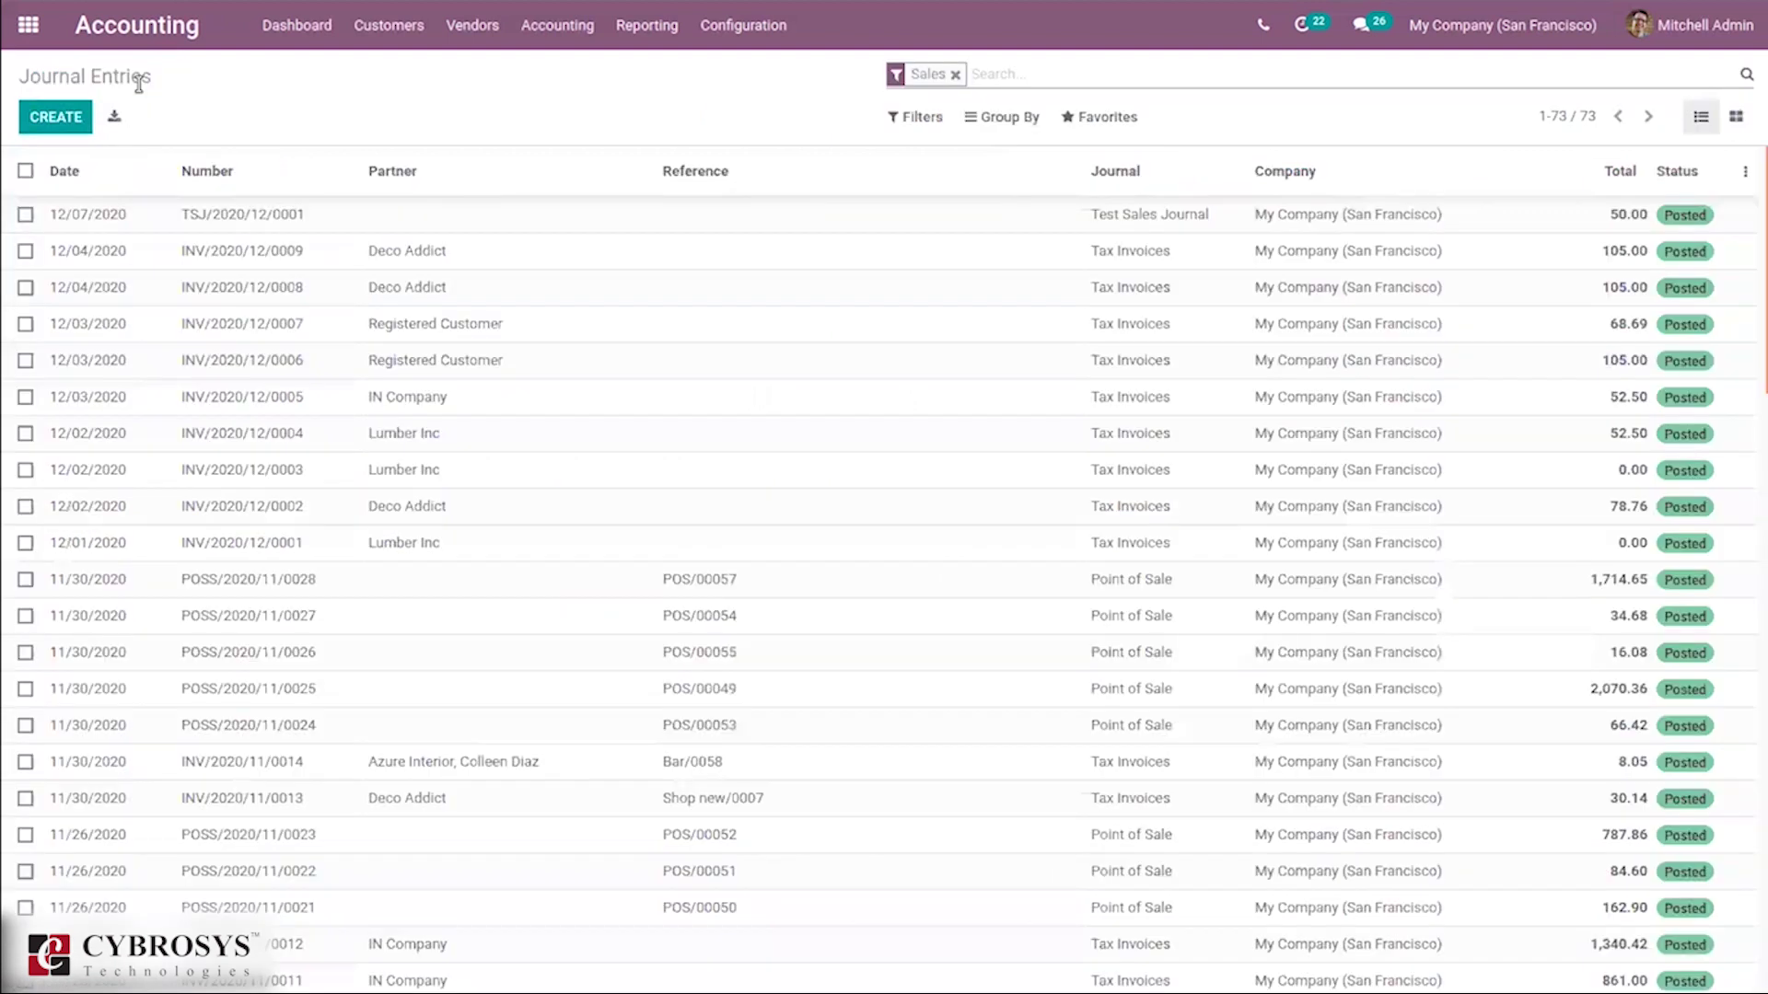
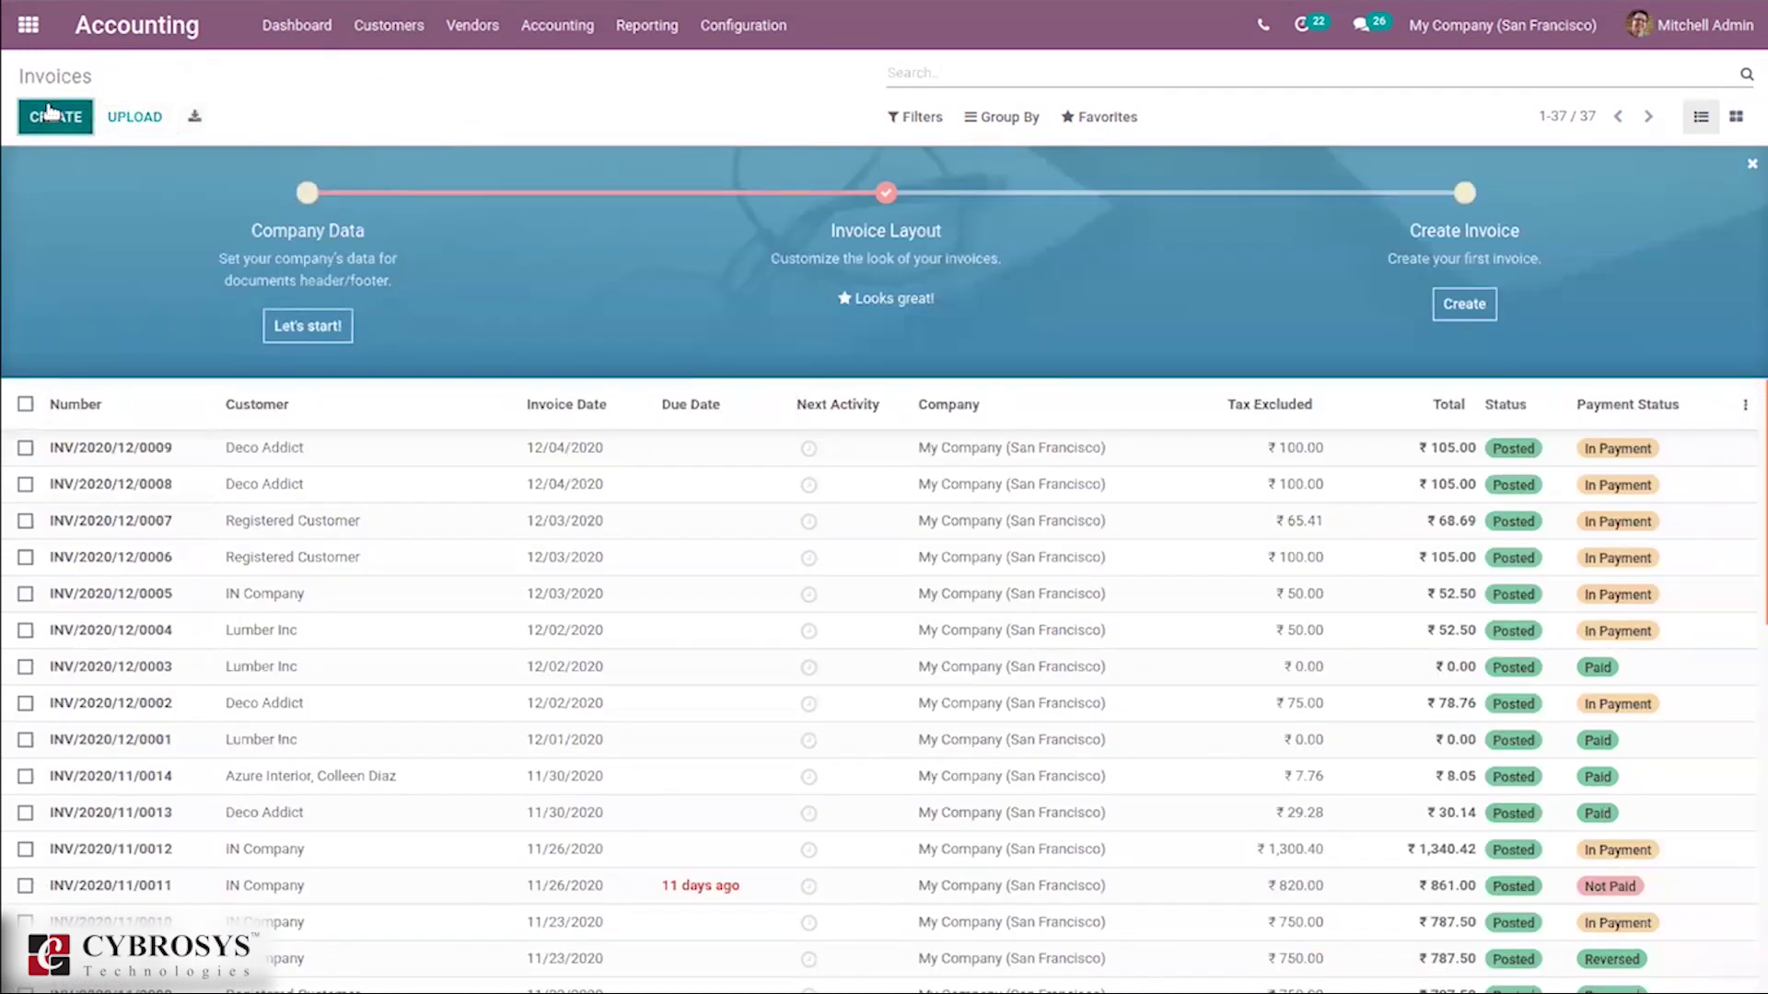
- Create a new customer invoice with IN Company as the customer
left_click(51, 115)
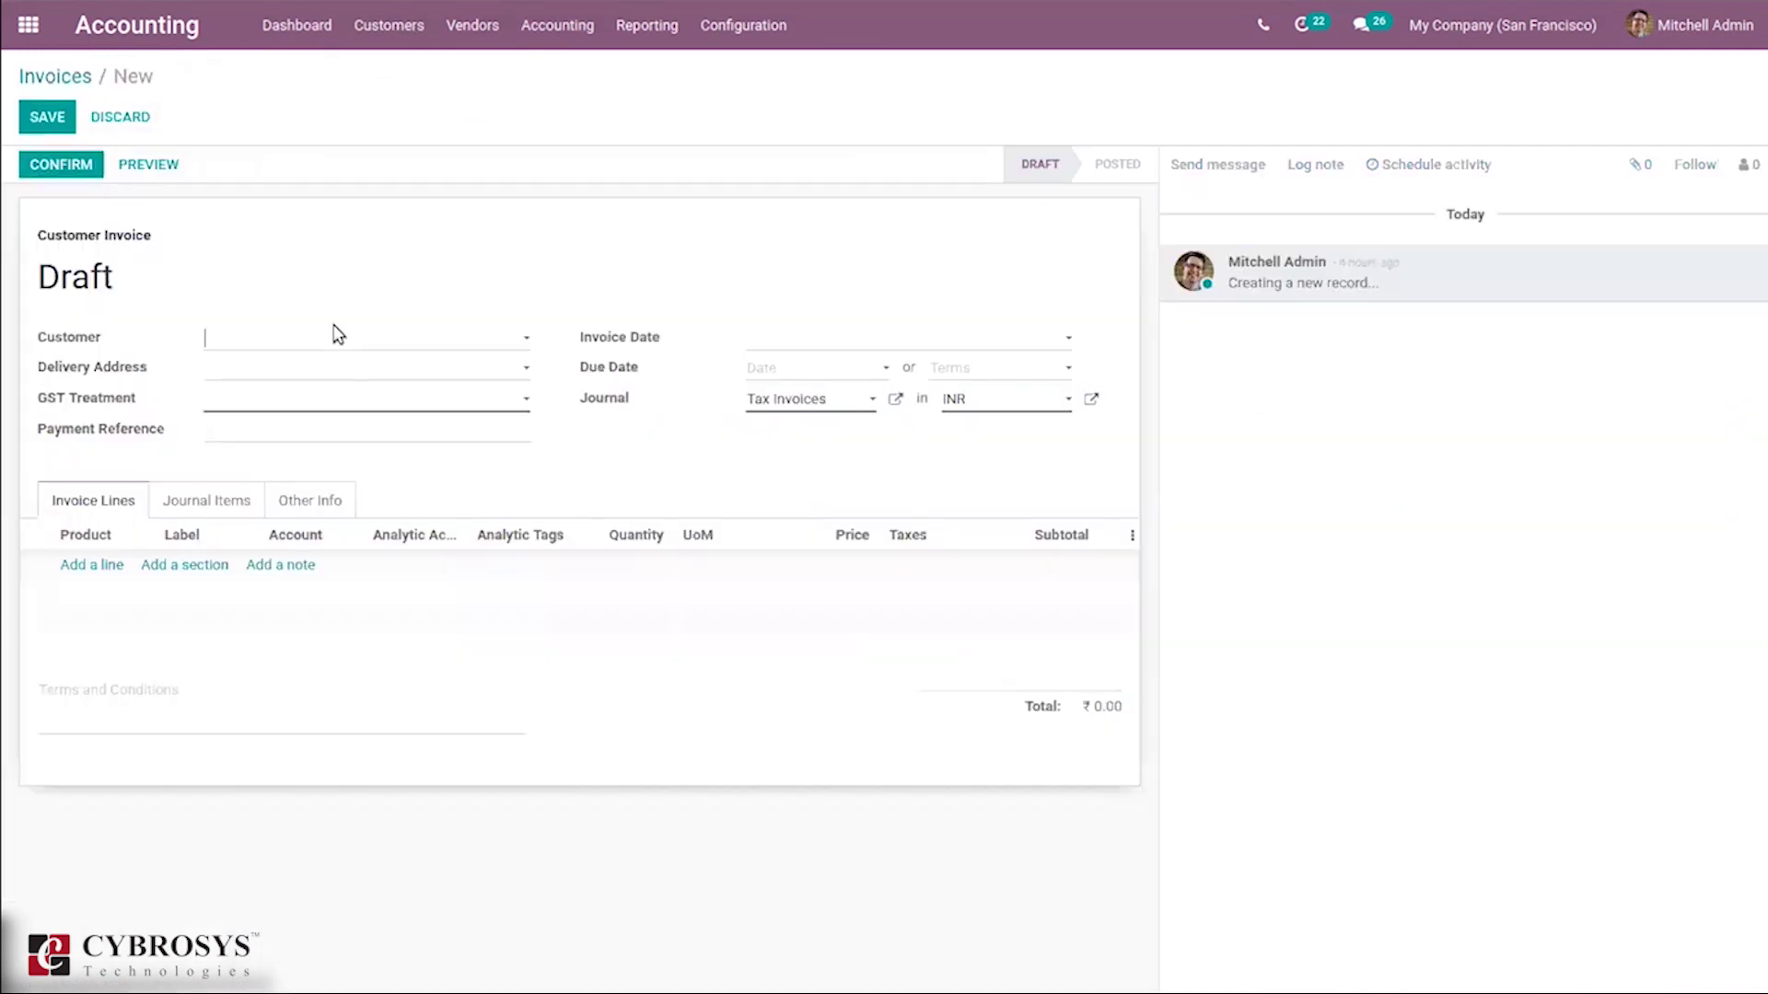
left_click(330, 345)
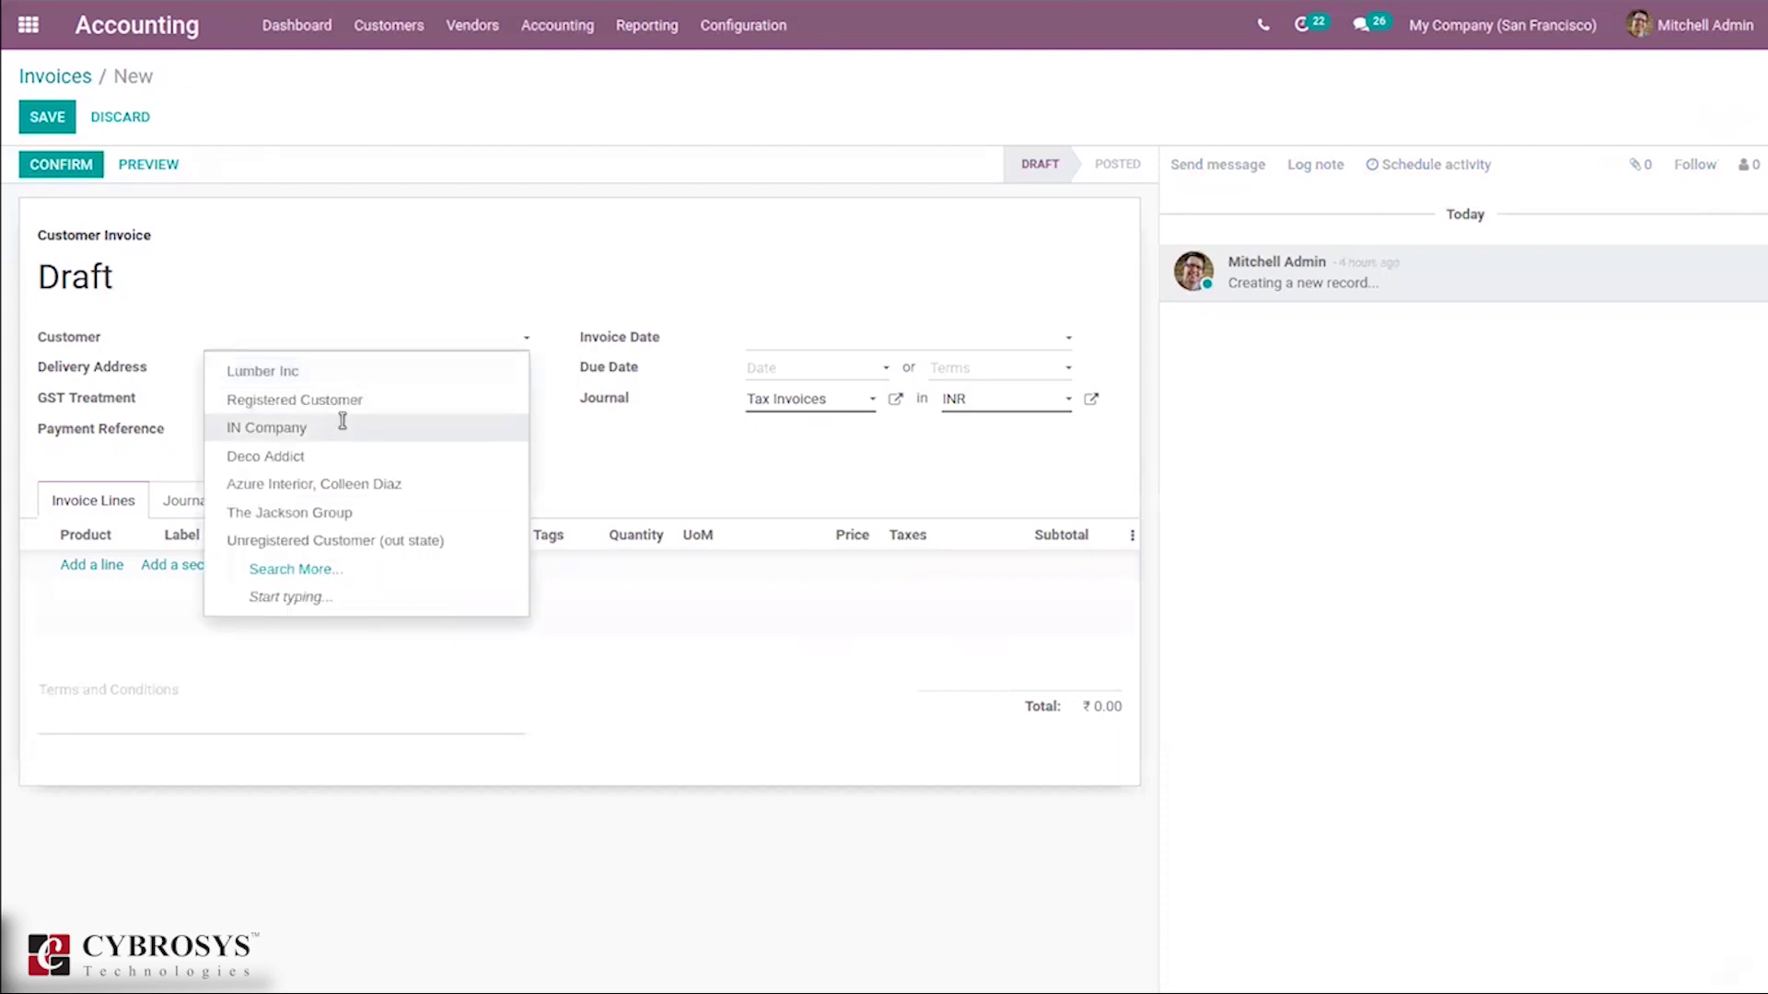
left_click(343, 427)
left_click(295, 398)
left_click(302, 506)
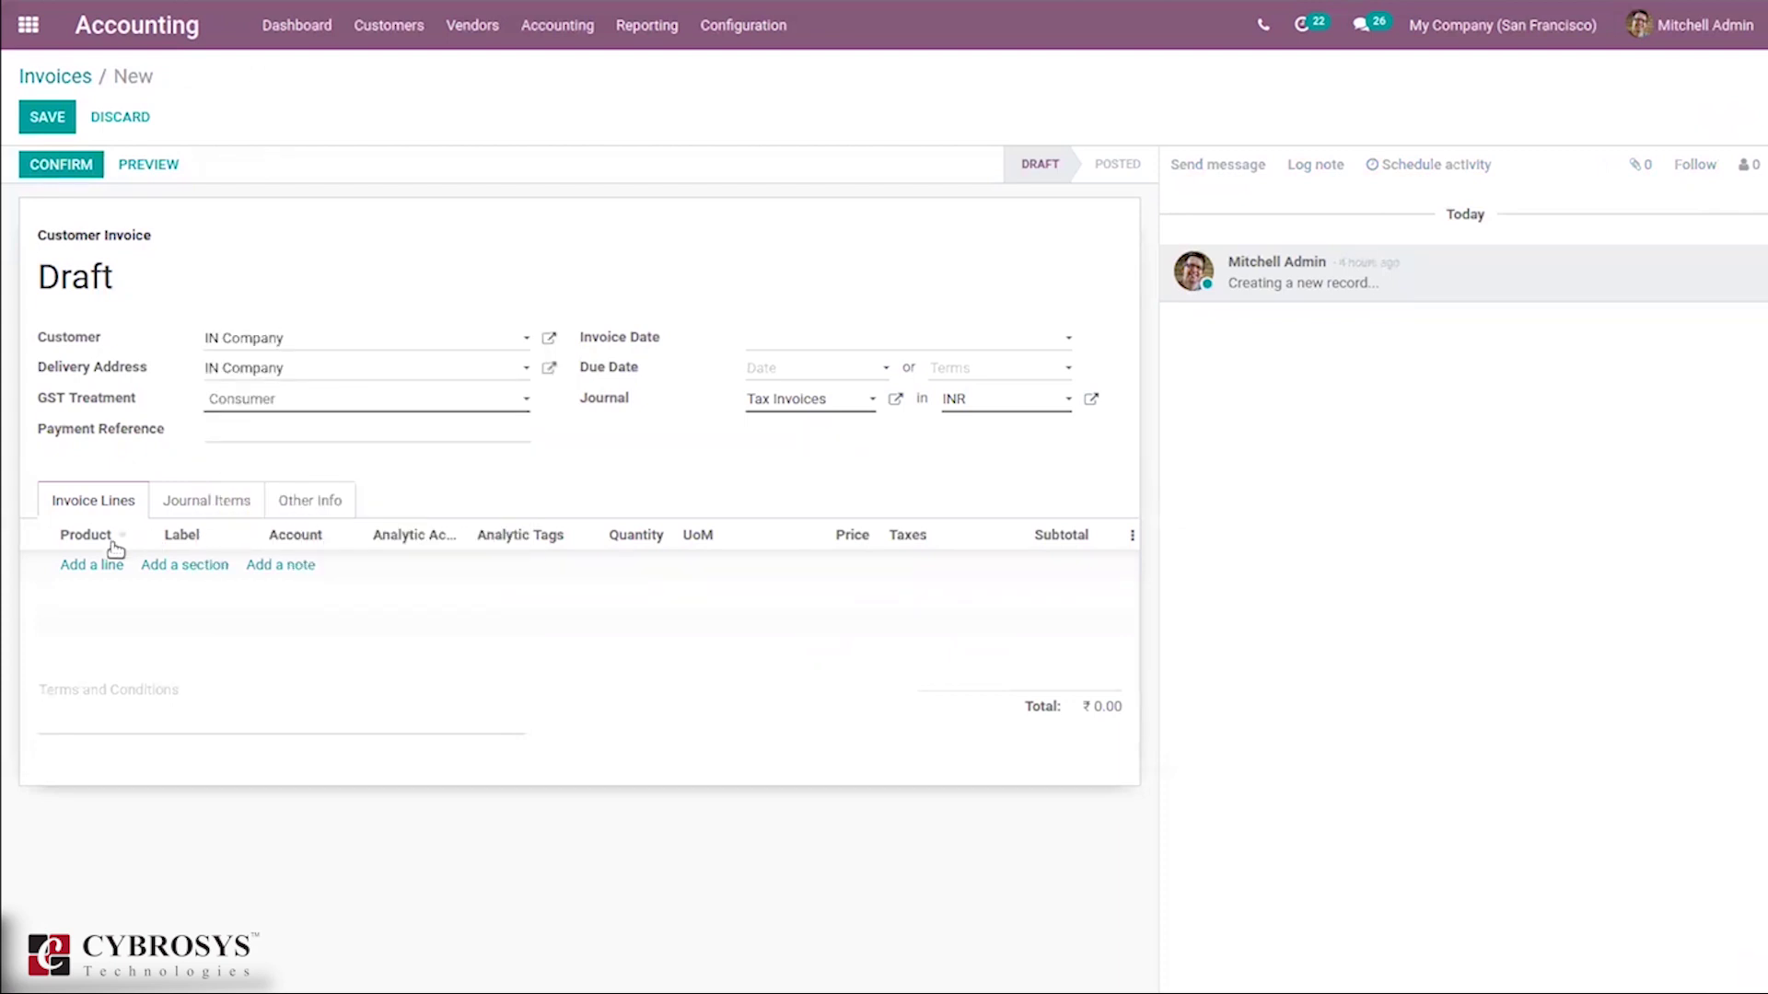
- Add an invoice line for the product Bench
left_click(92, 567)
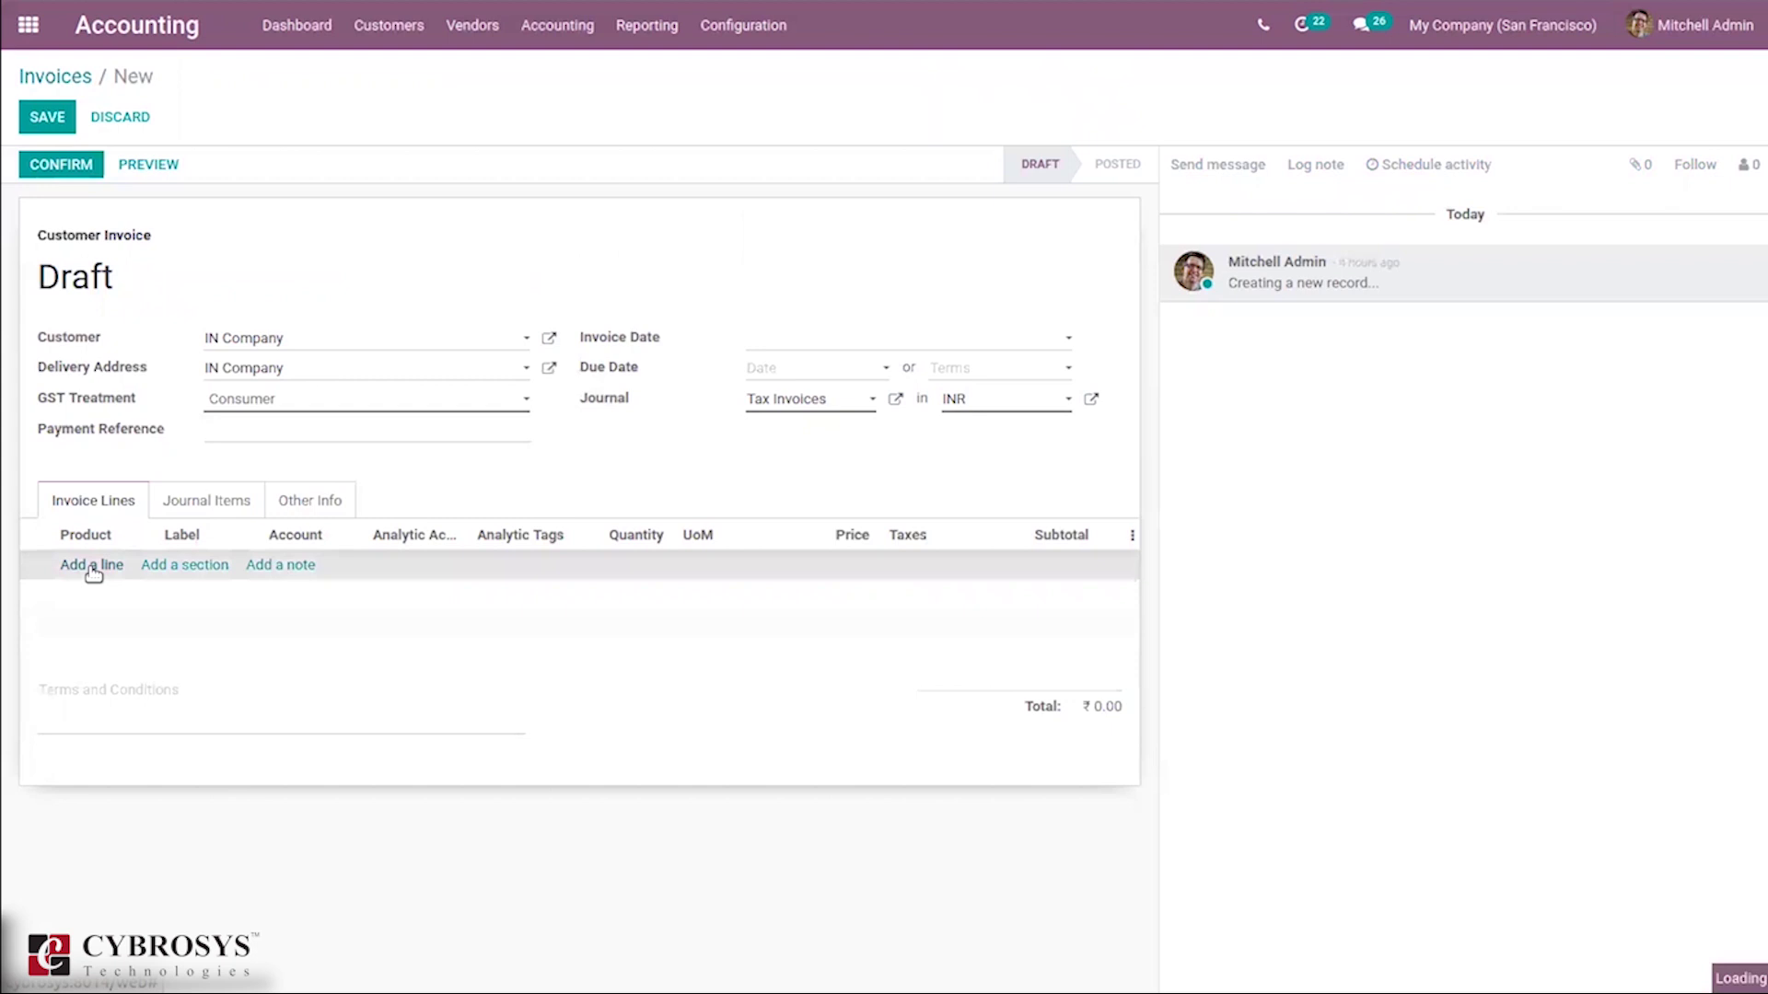
type("be")
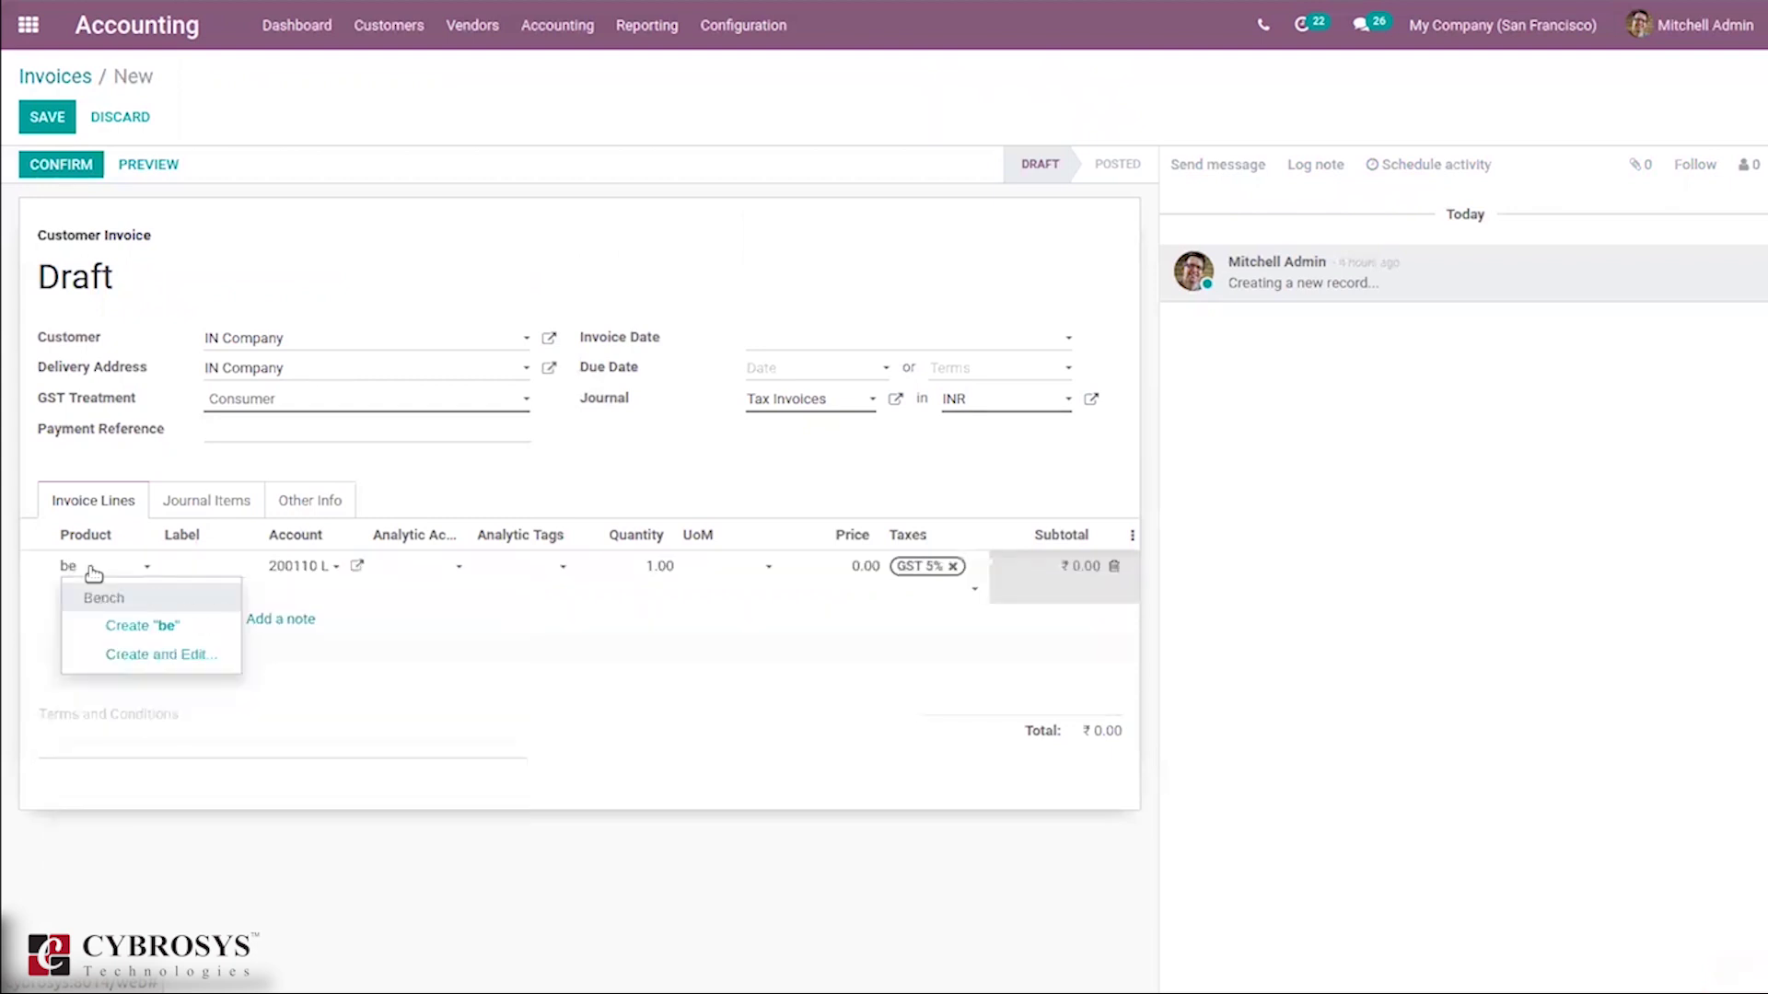
left_click(126, 592)
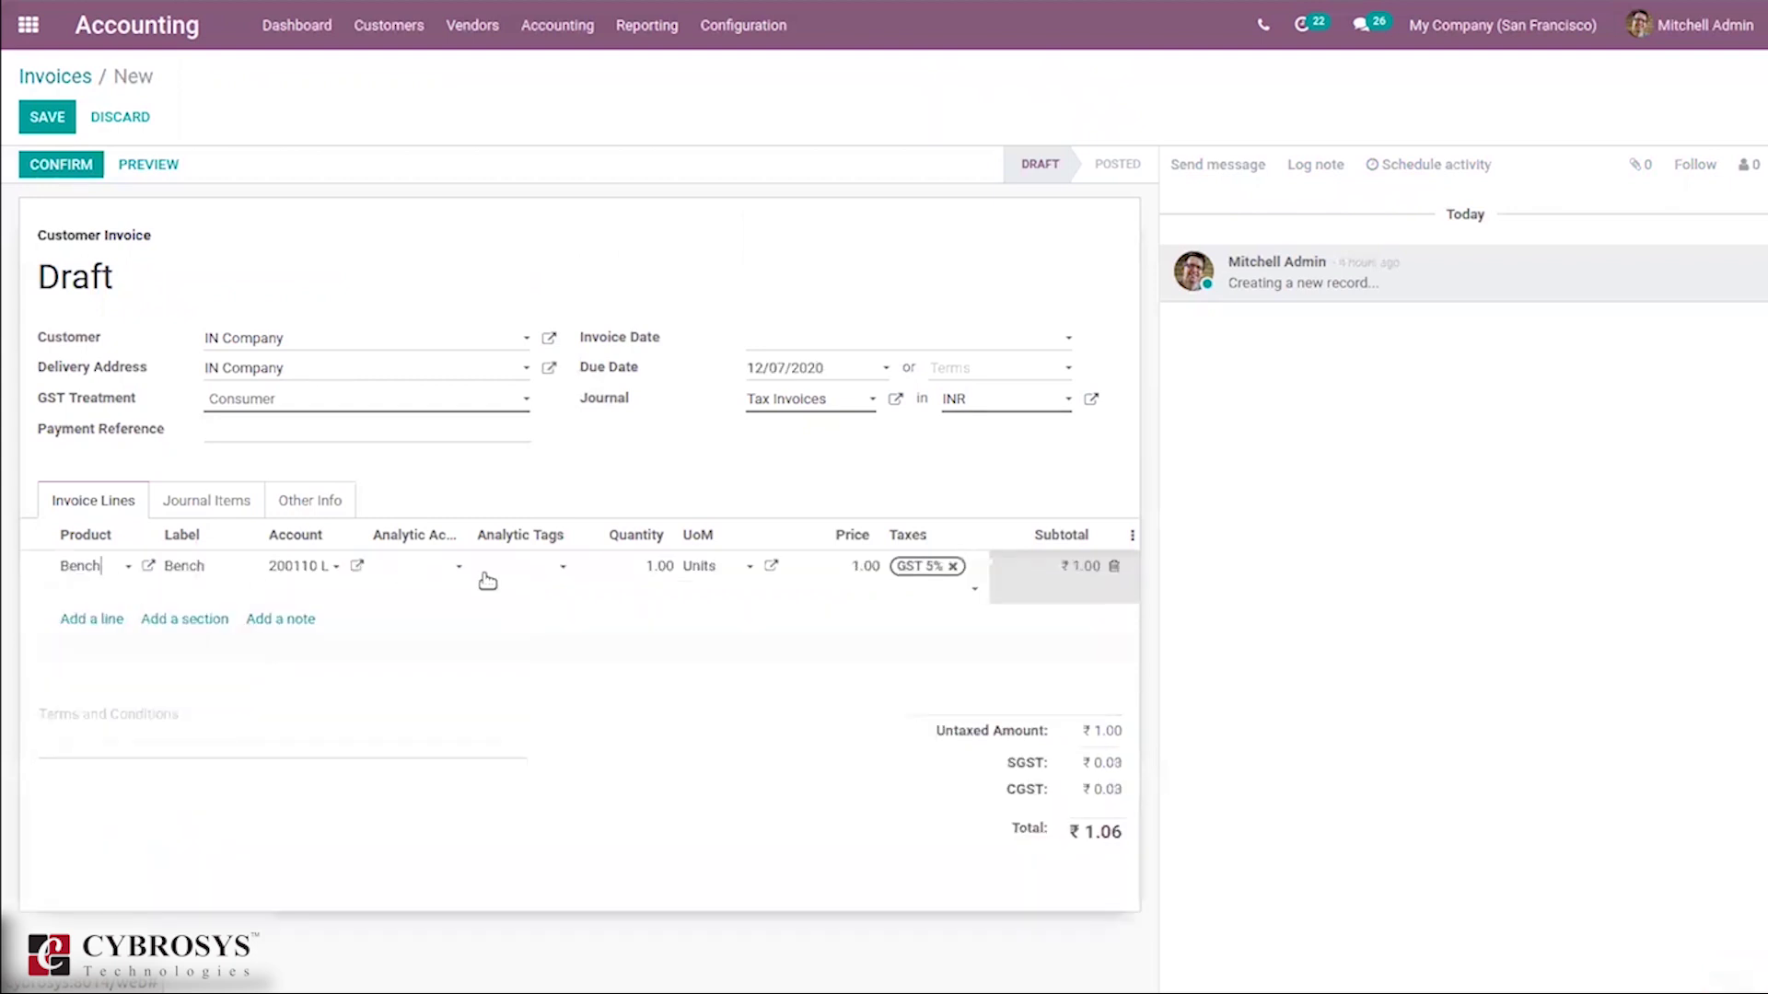
- Set the invoice's journal to Test Sales Journal and review its journal items and other information
left_click(790, 404)
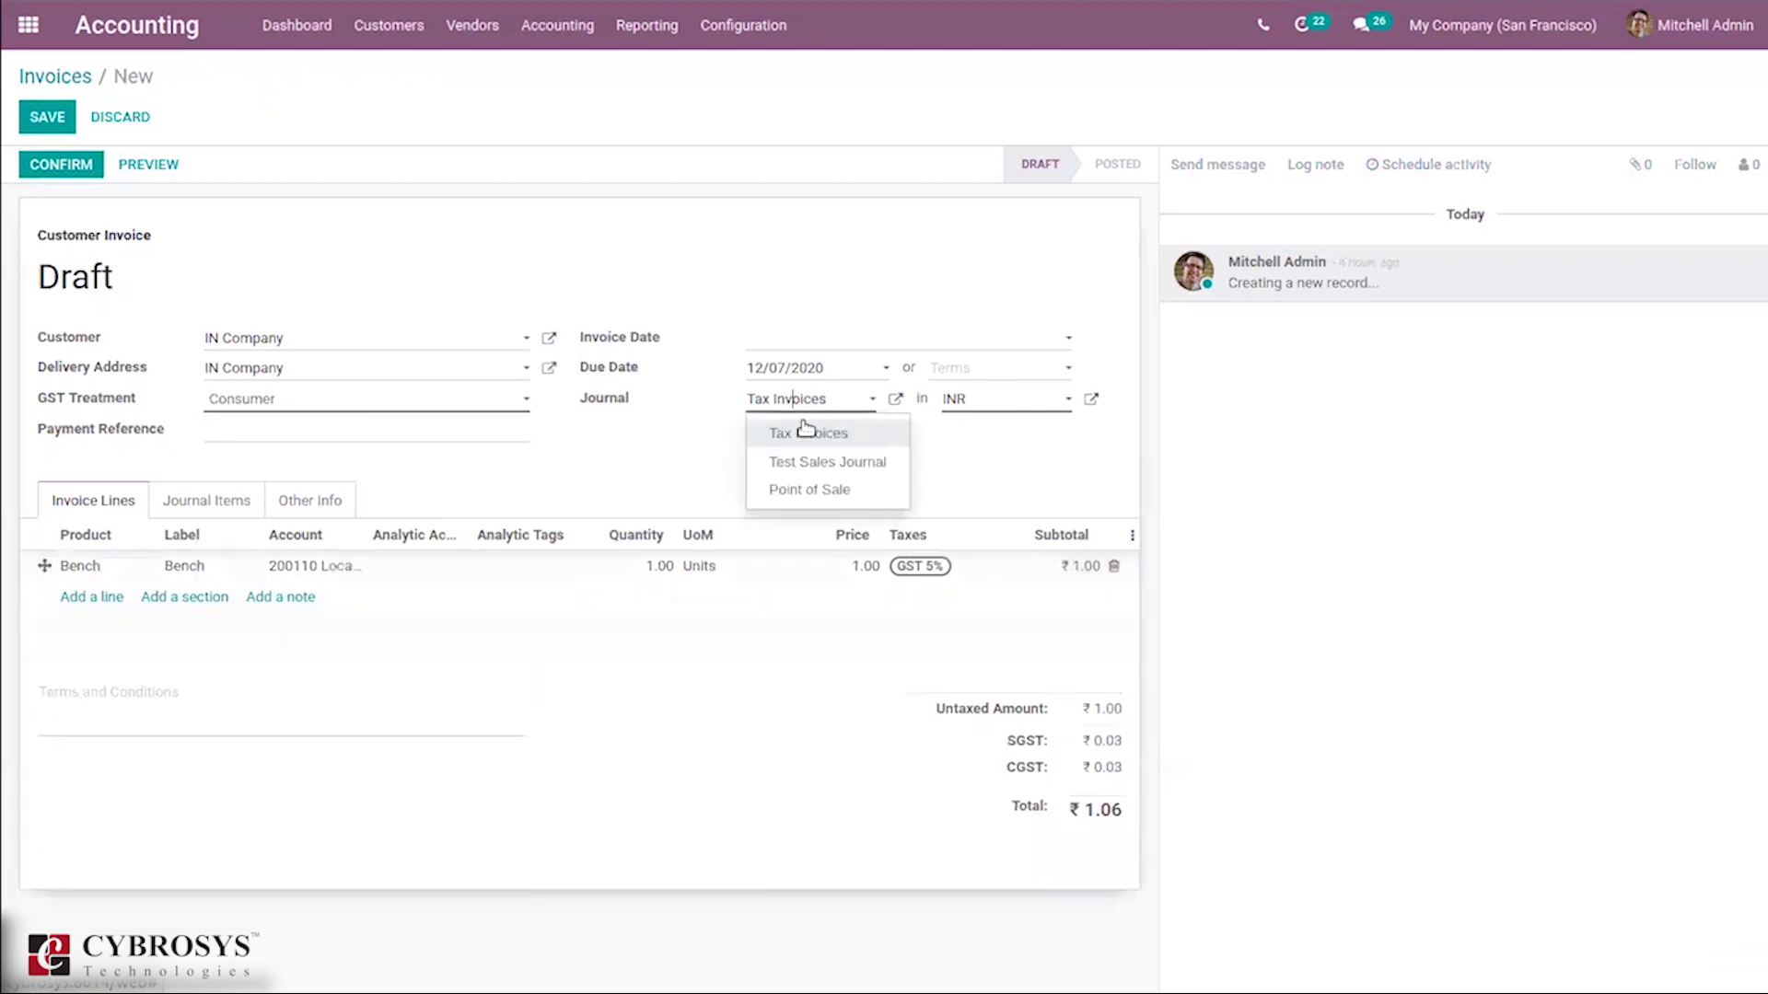
left_click(841, 463)
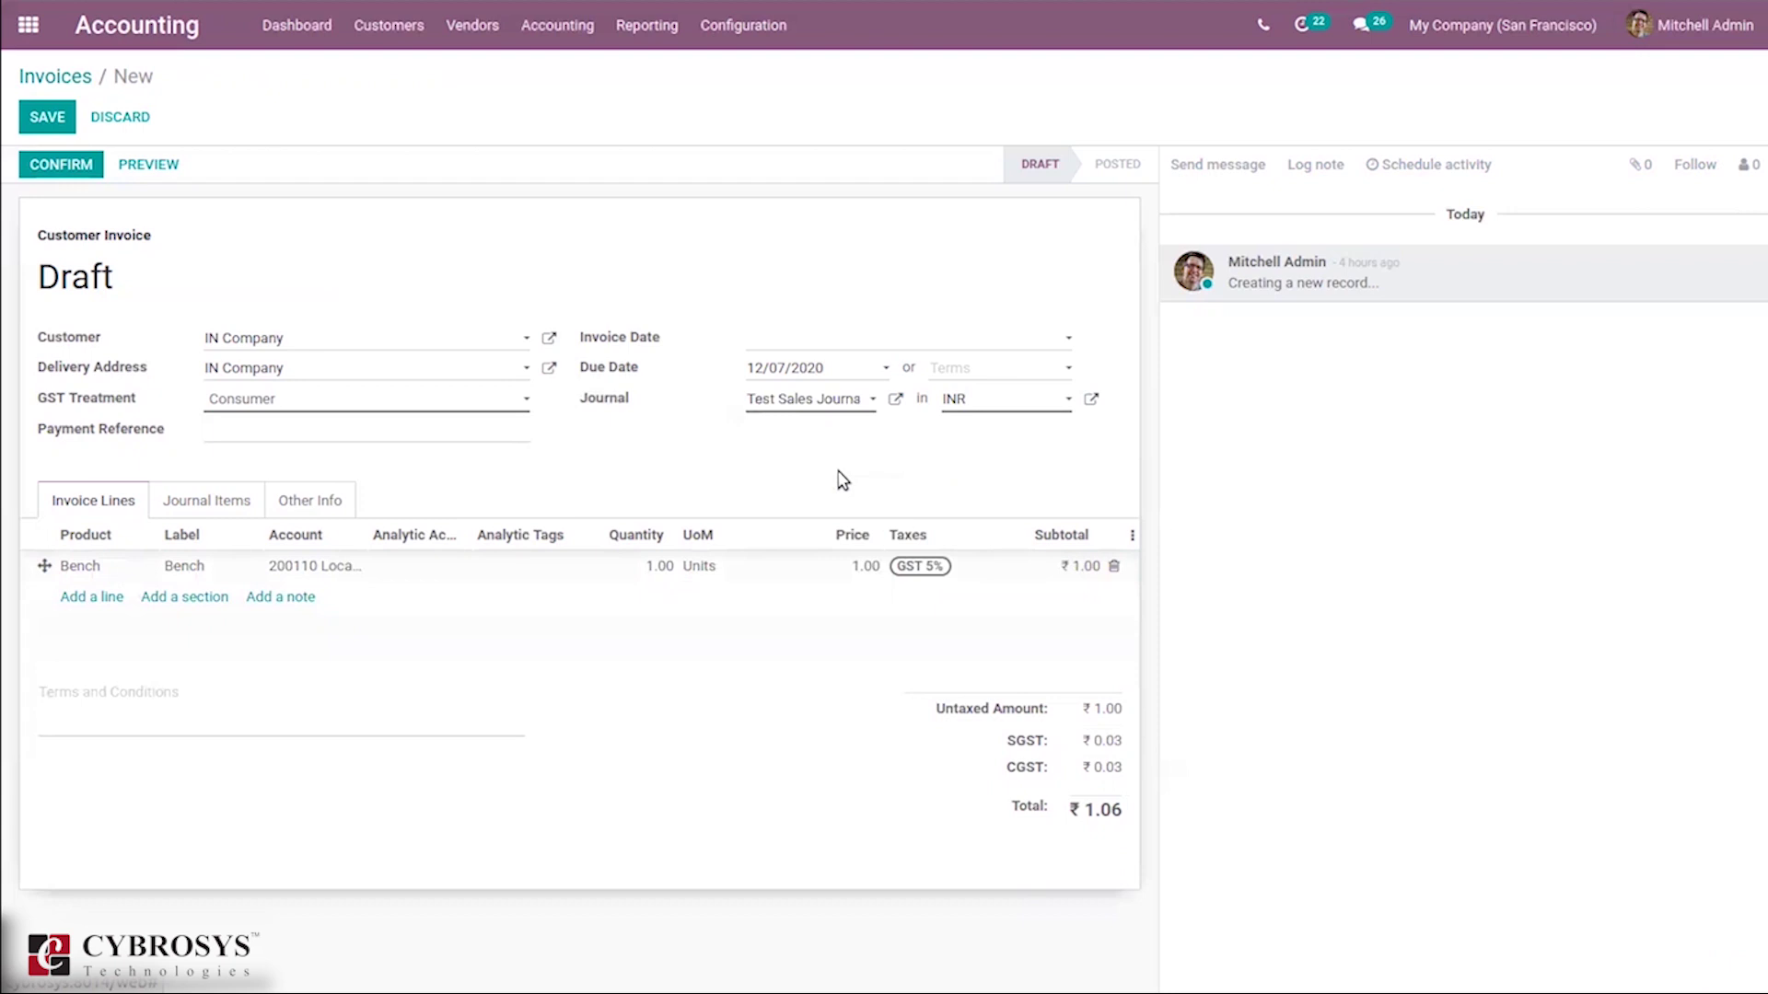
left_click(215, 497)
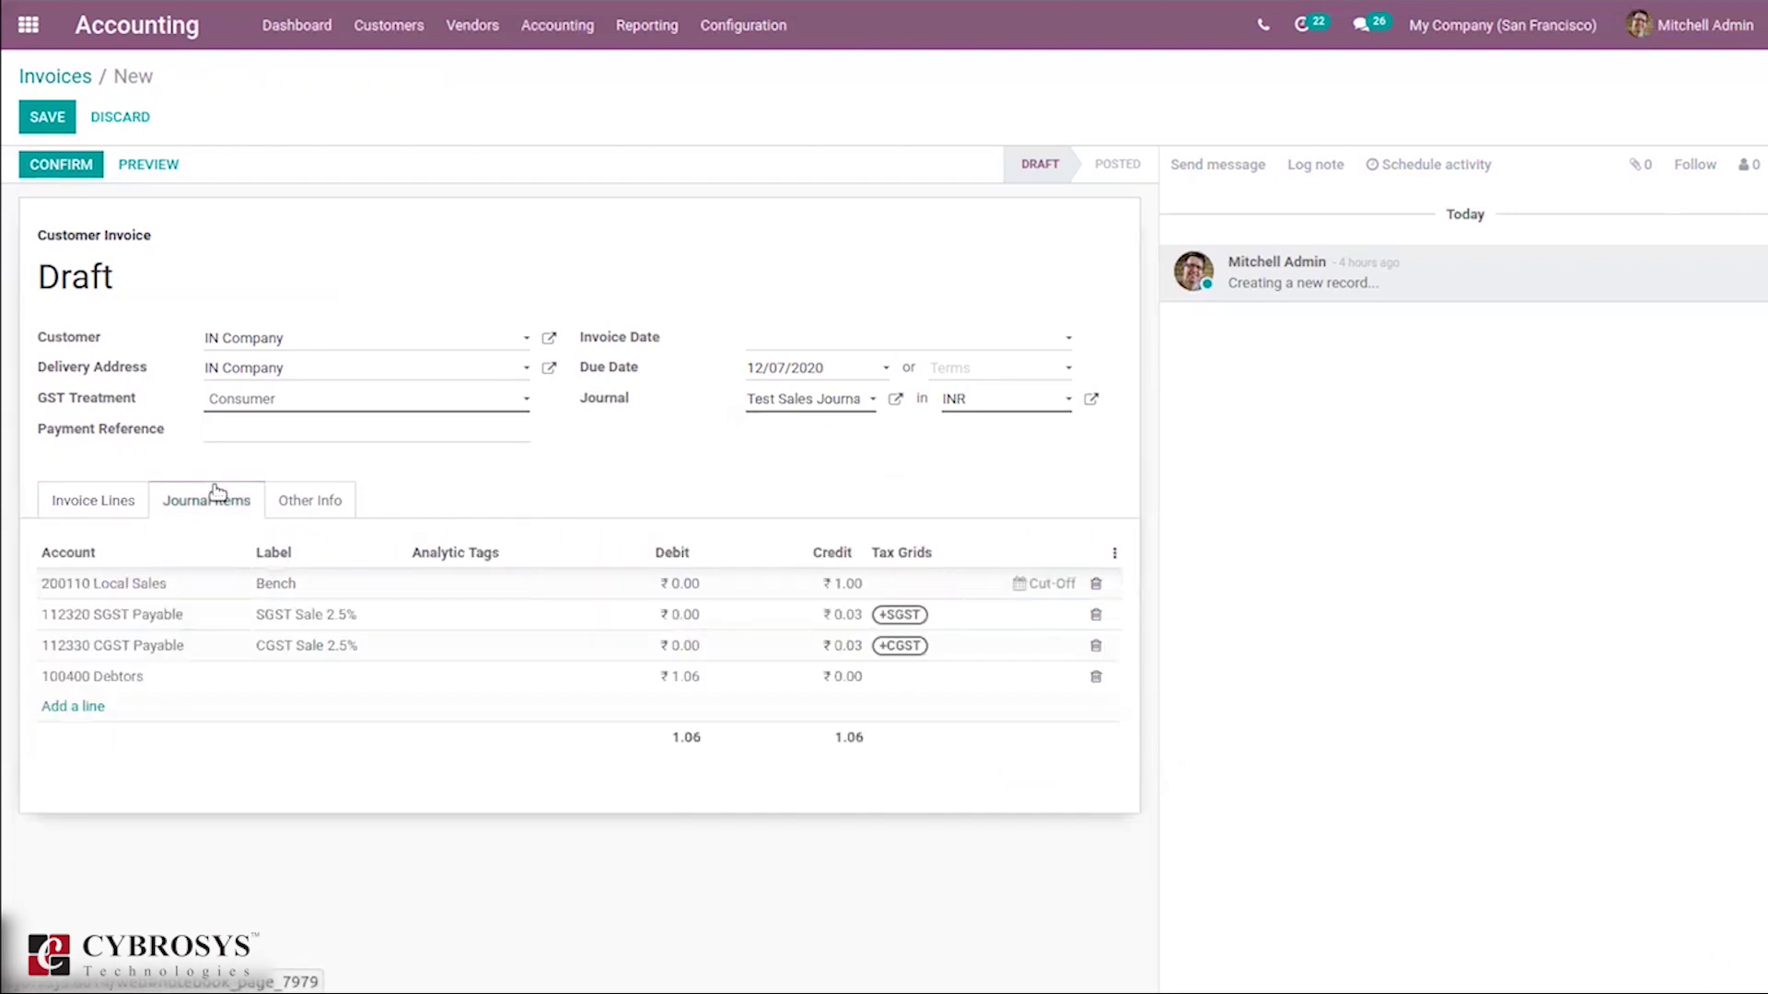
left_click(104, 506)
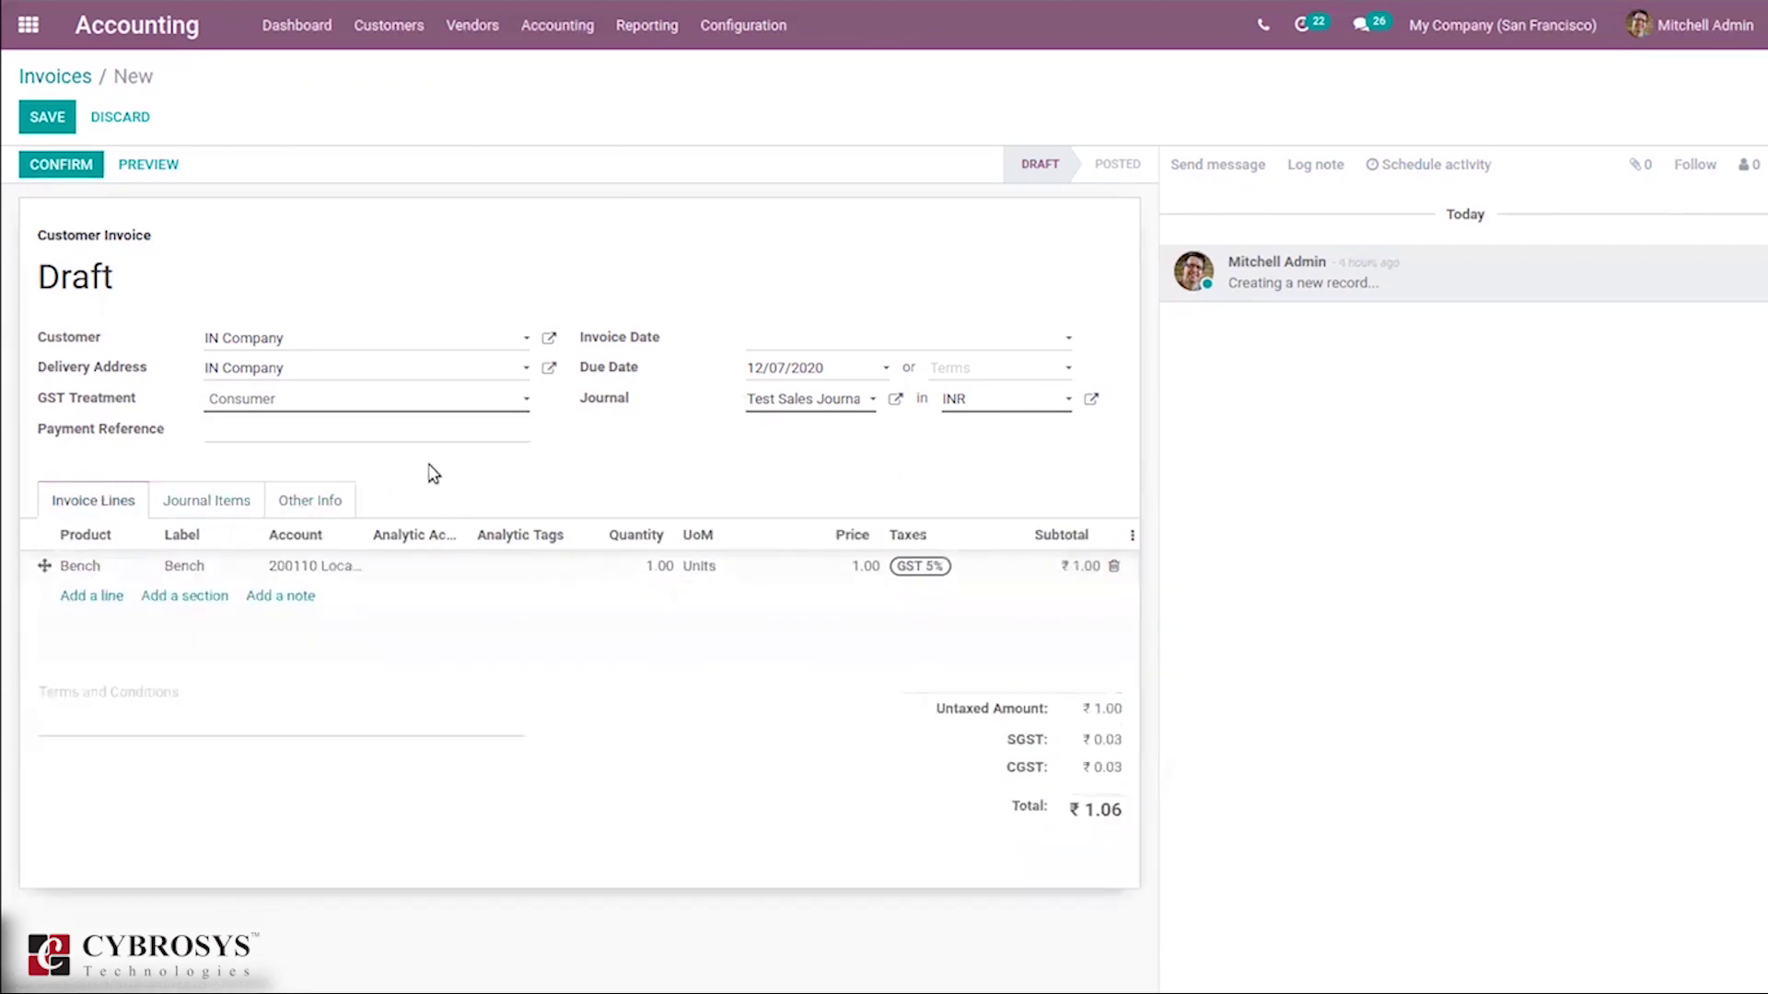
left_click(322, 503)
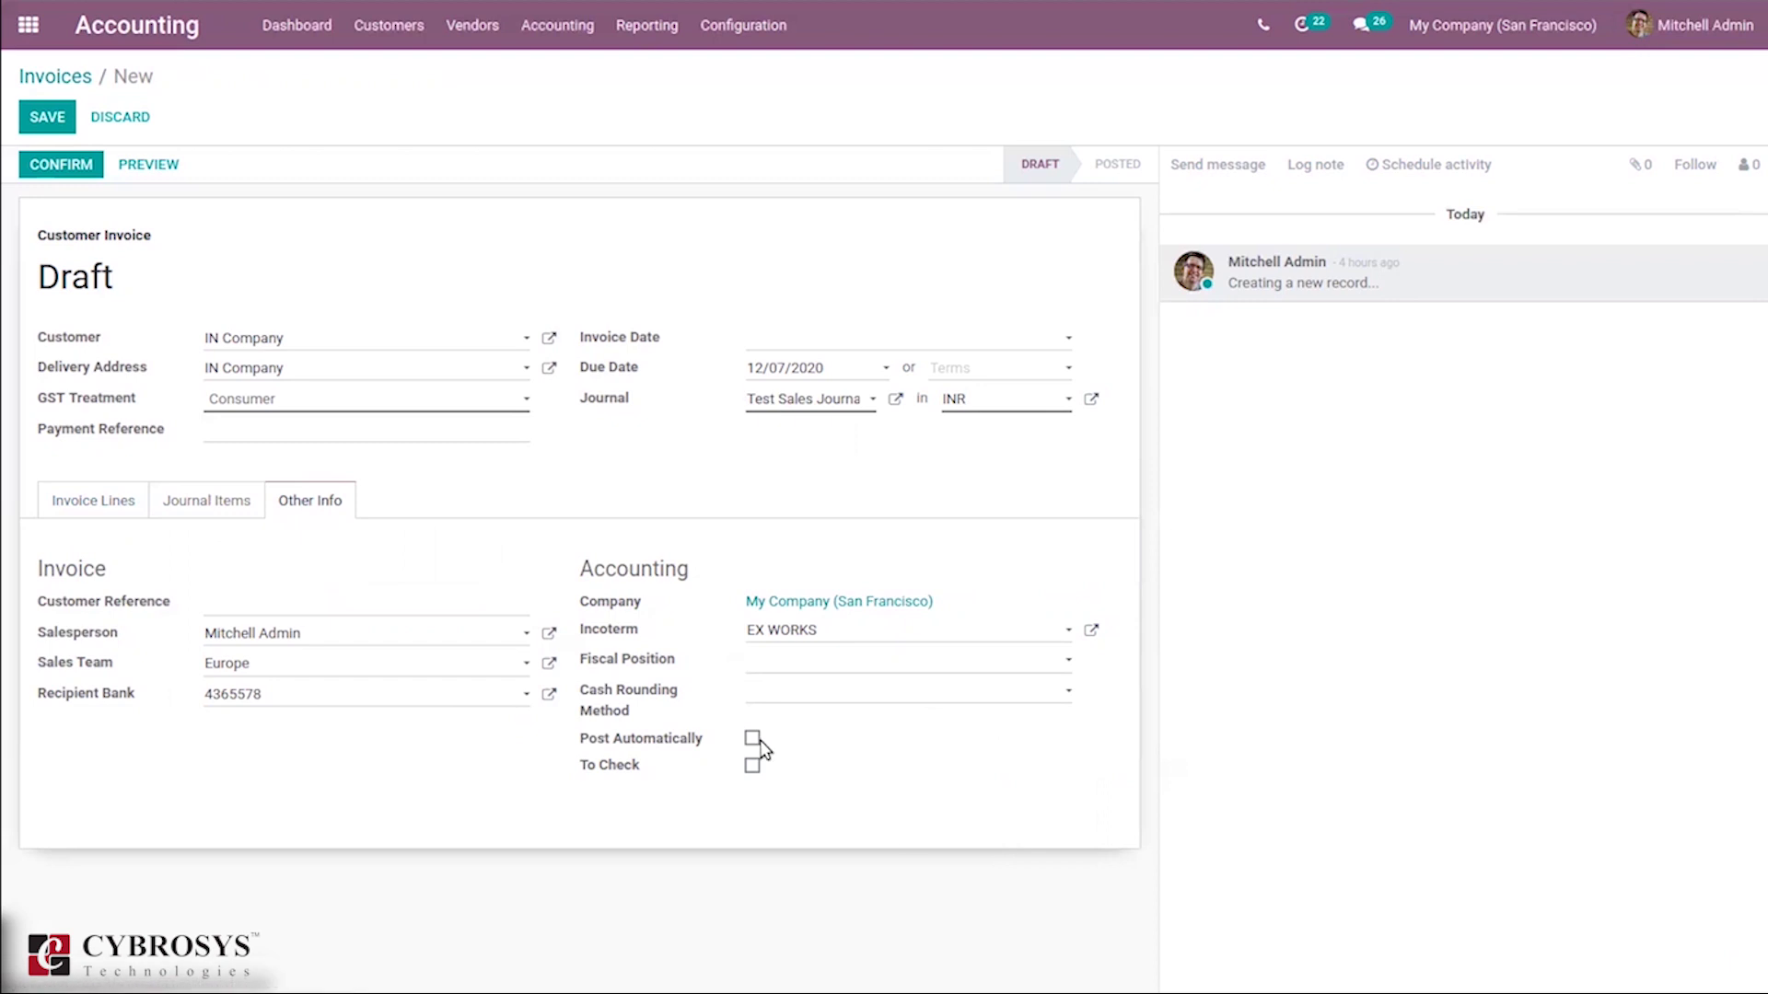
left_click(83, 511)
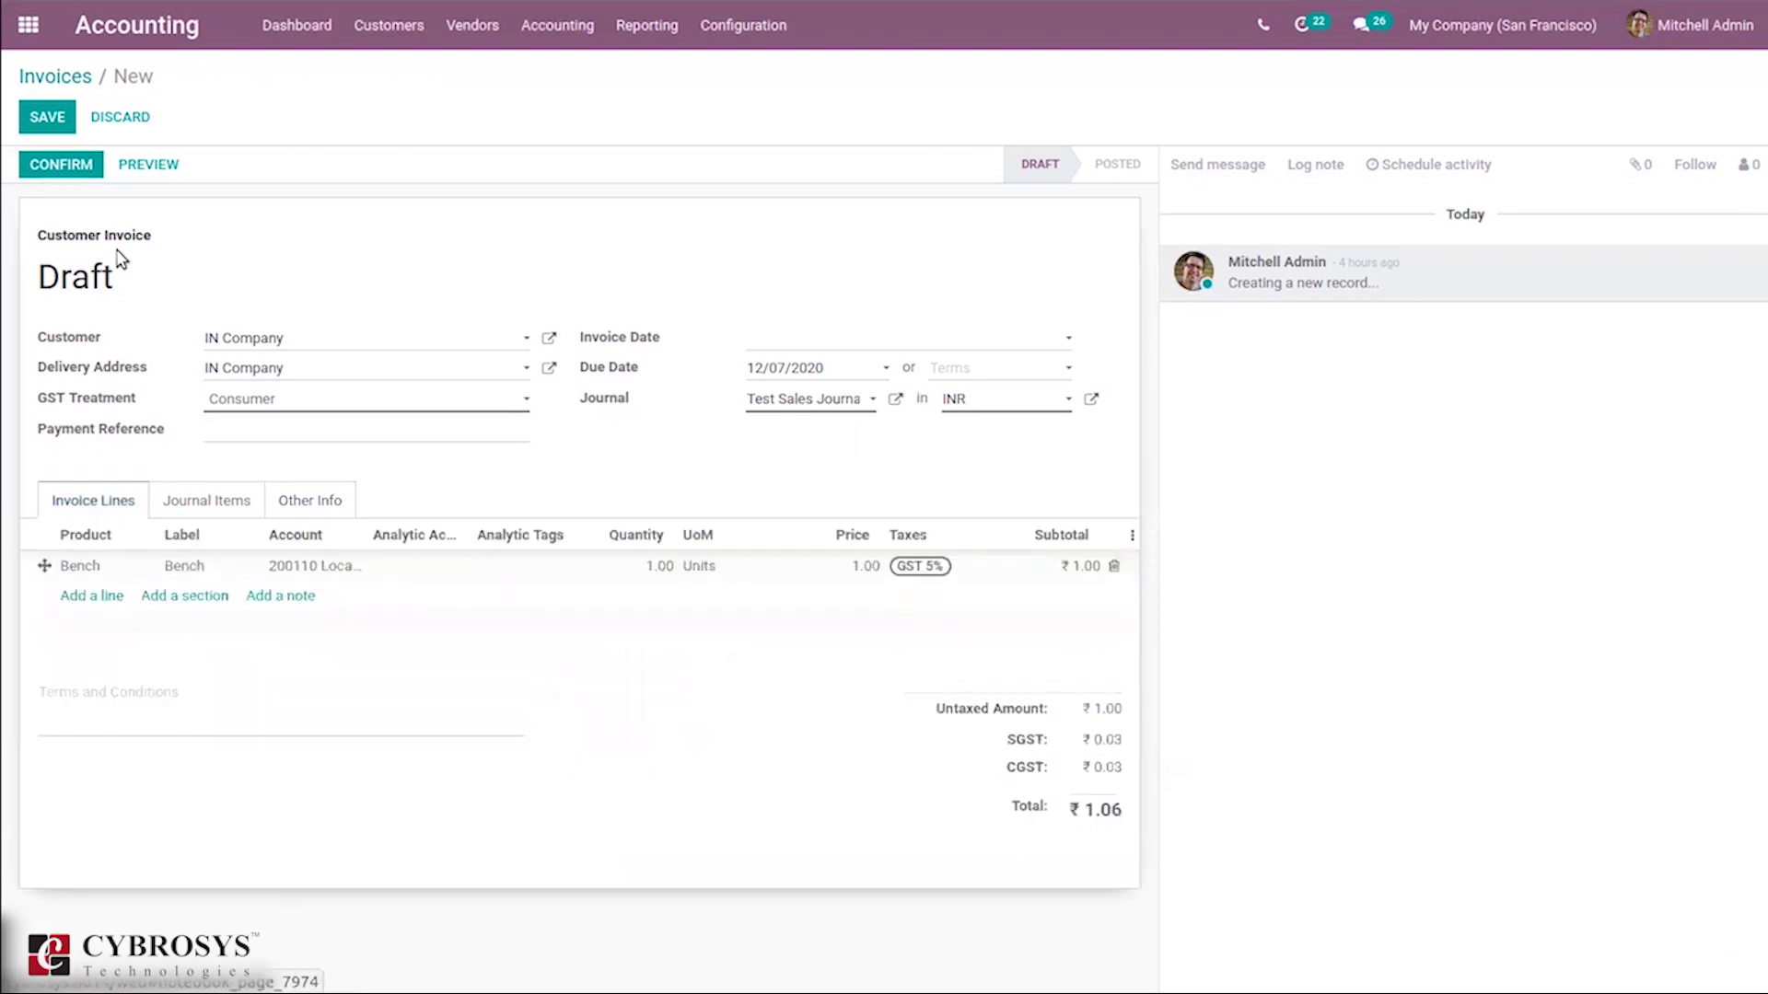
- Confirm the customer invoice and register its full payment using the default payment details
left_click(71, 174)
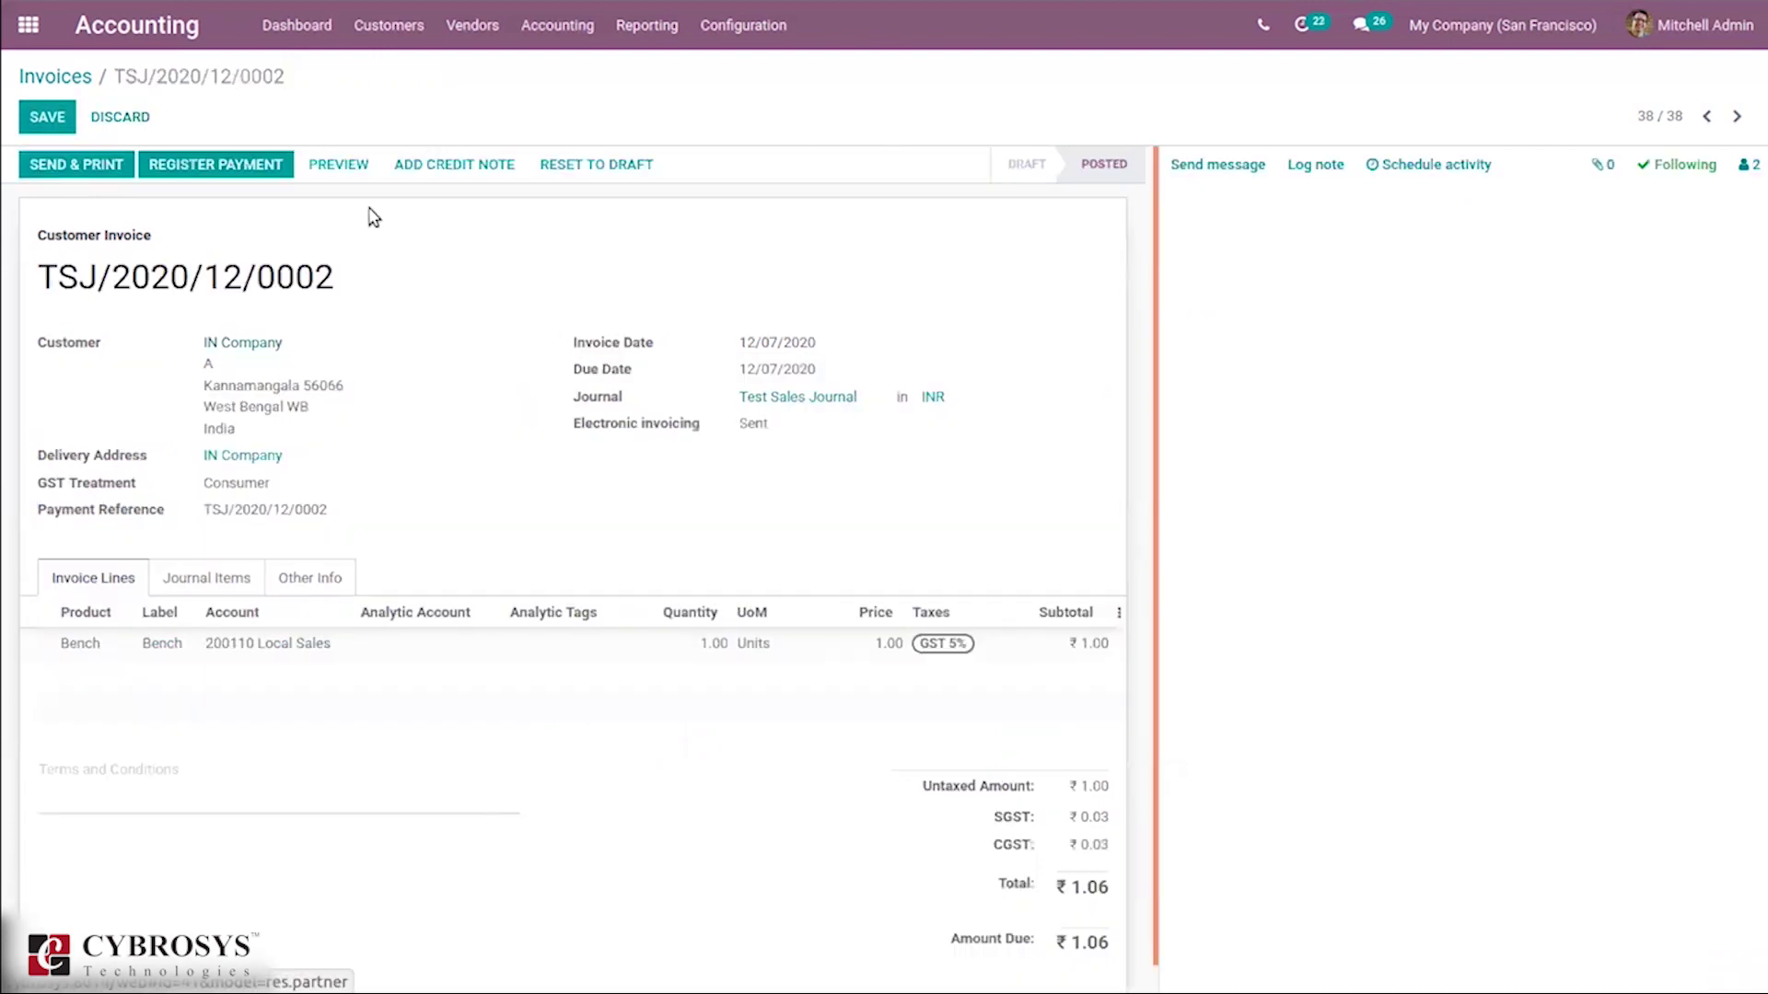
left_click(235, 166)
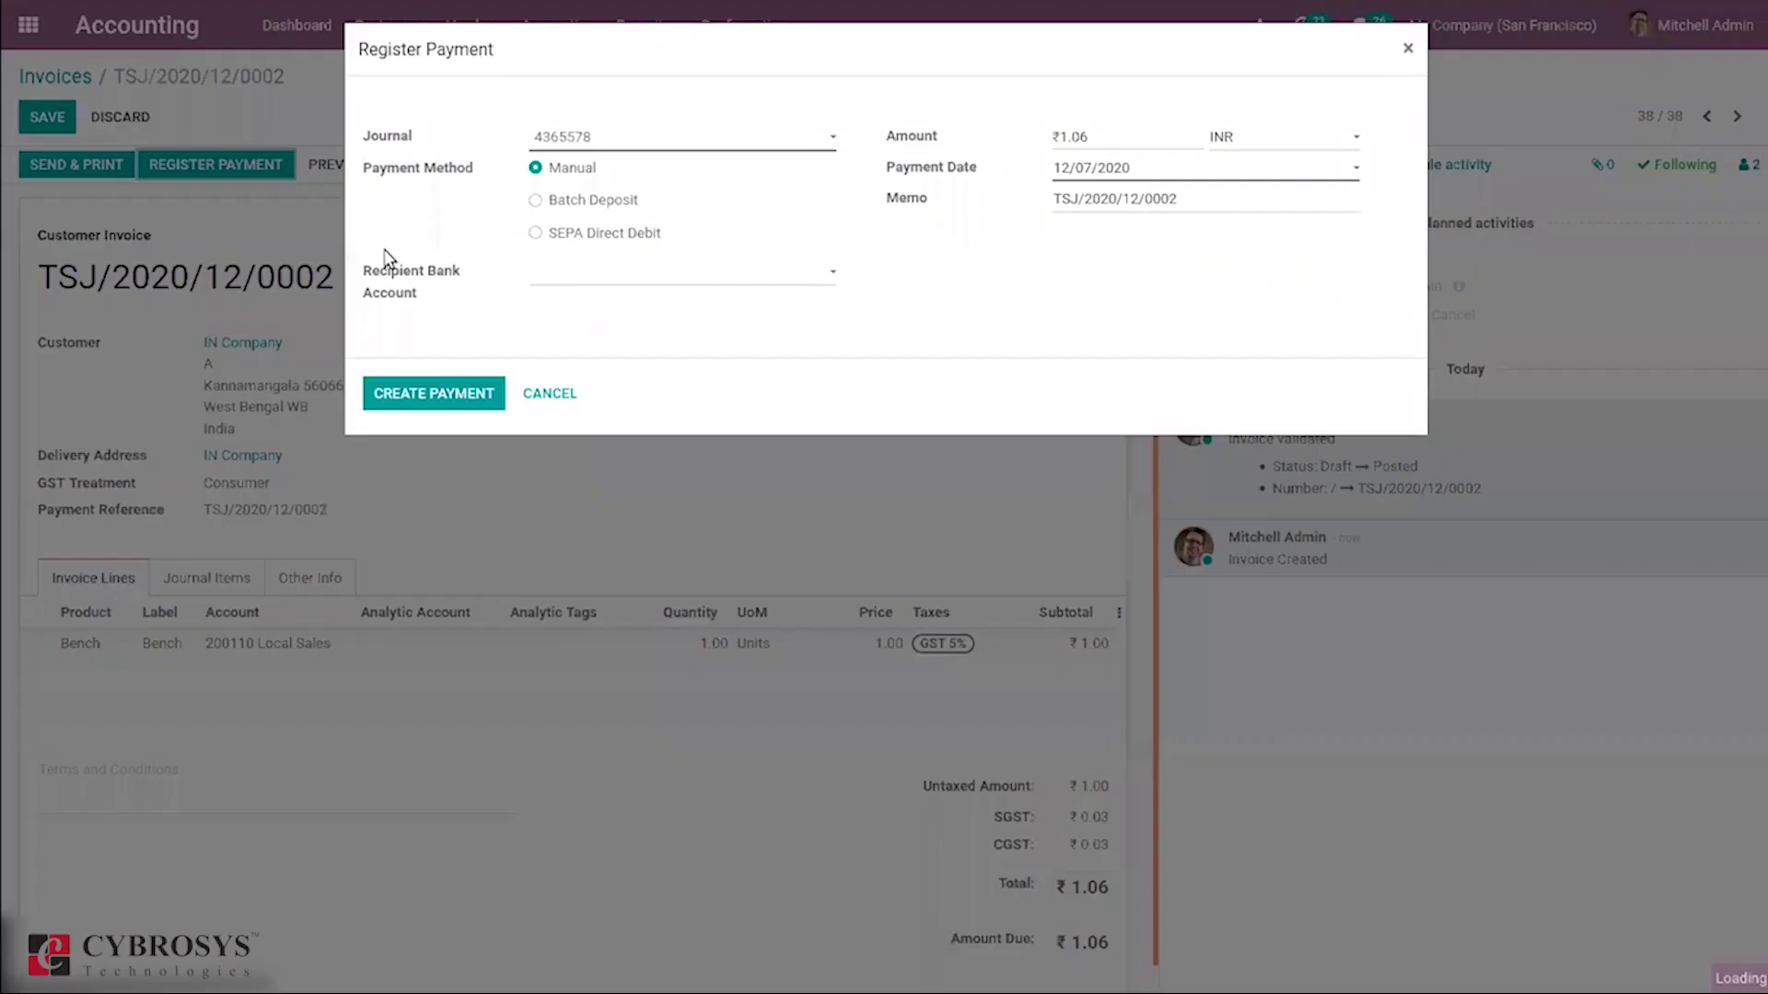
left_click(463, 405)
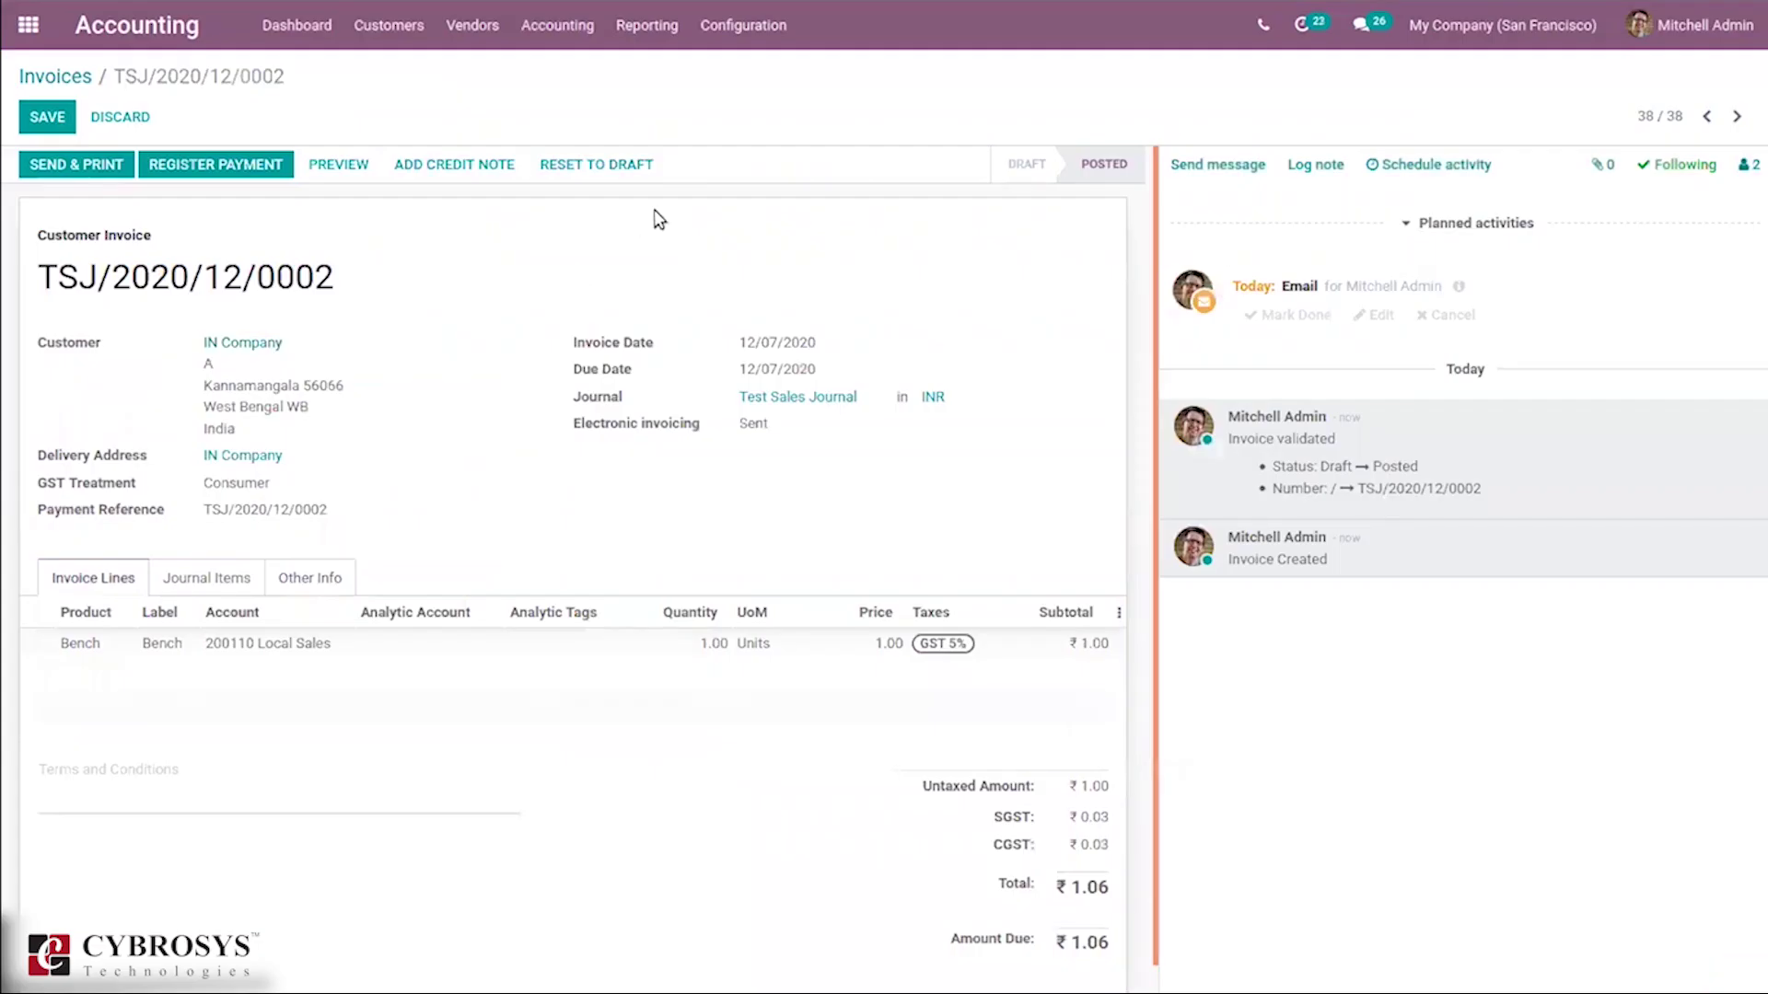
- Open the journal entries list and replace the Miscellaneous filter with the Sales filter
left_click(548, 25)
left_click(594, 98)
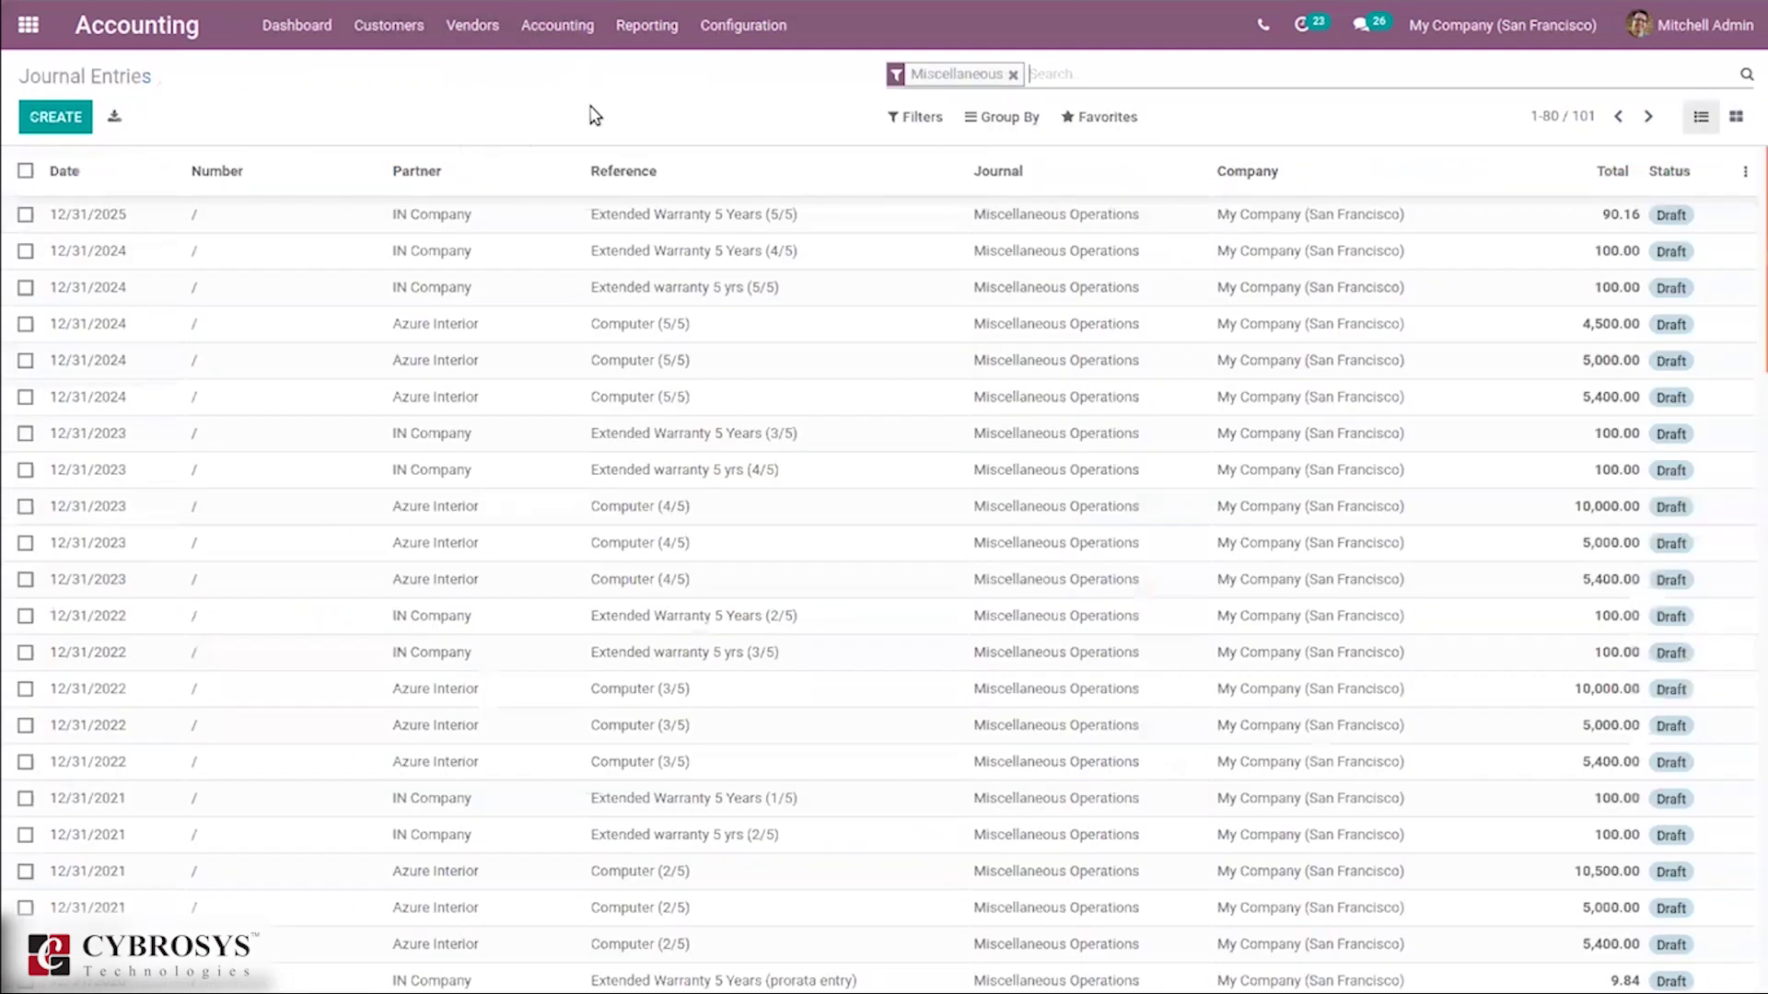
left_click(1012, 75)
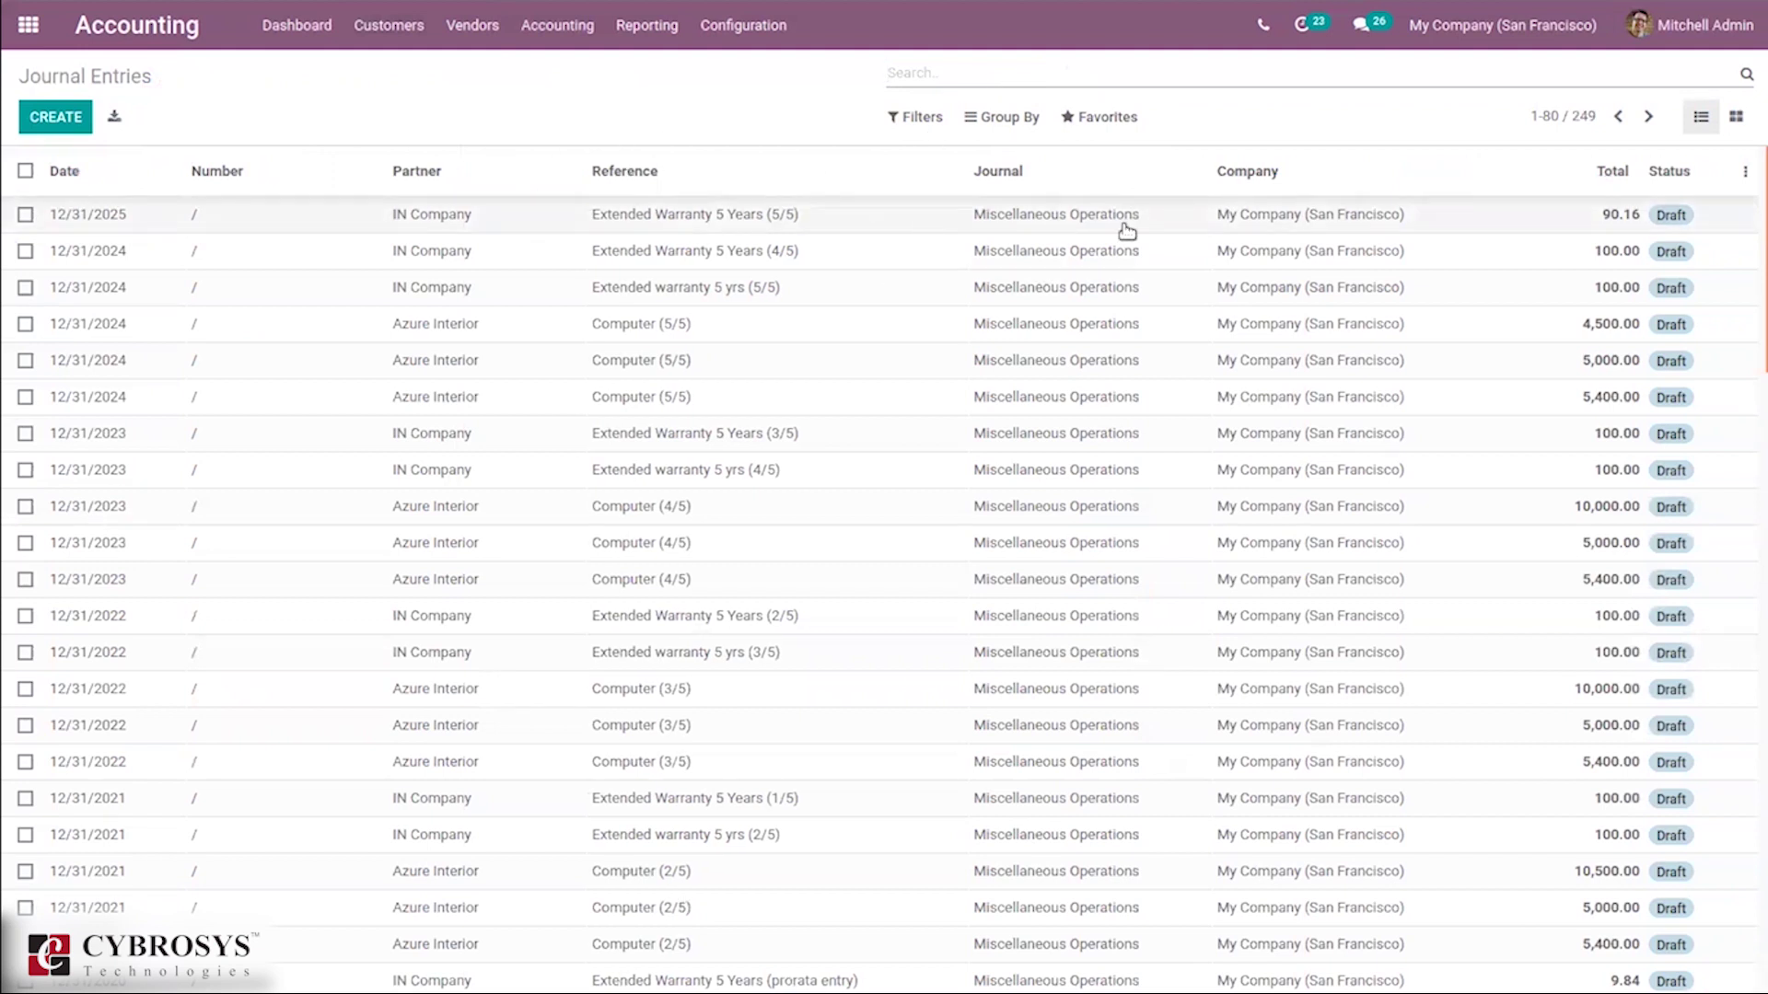
left_click(924, 122)
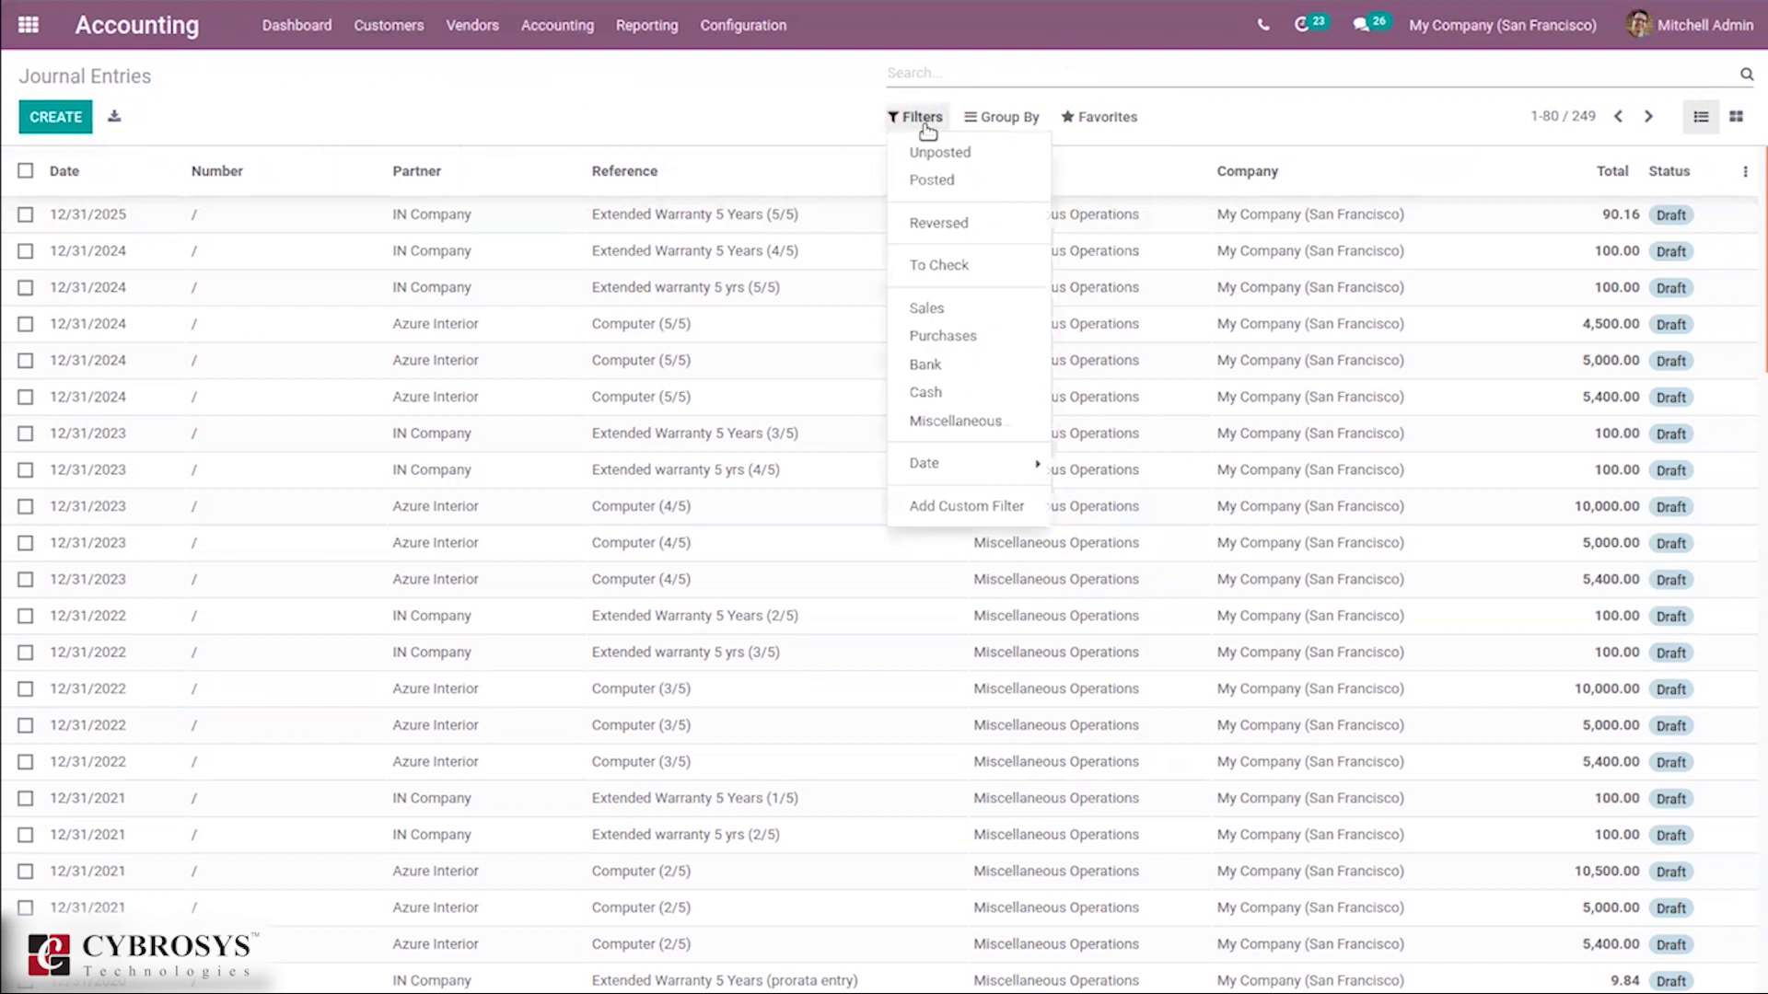
left_click(960, 307)
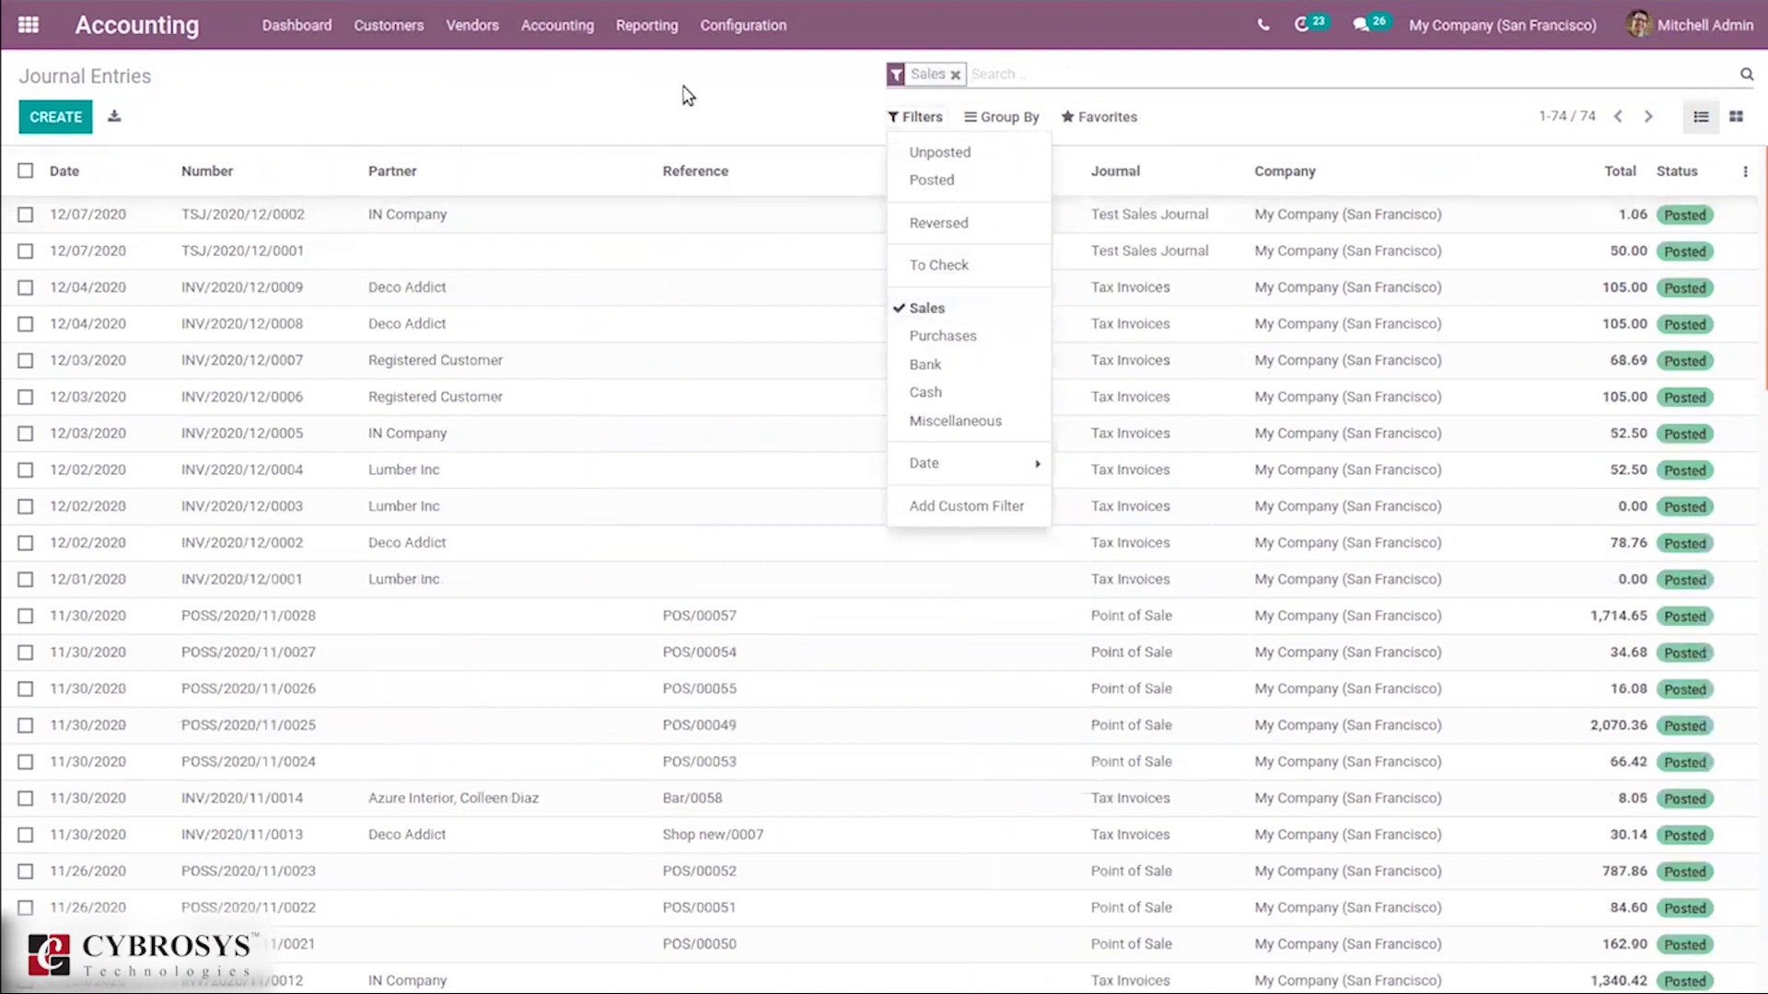
left_click(686, 95)
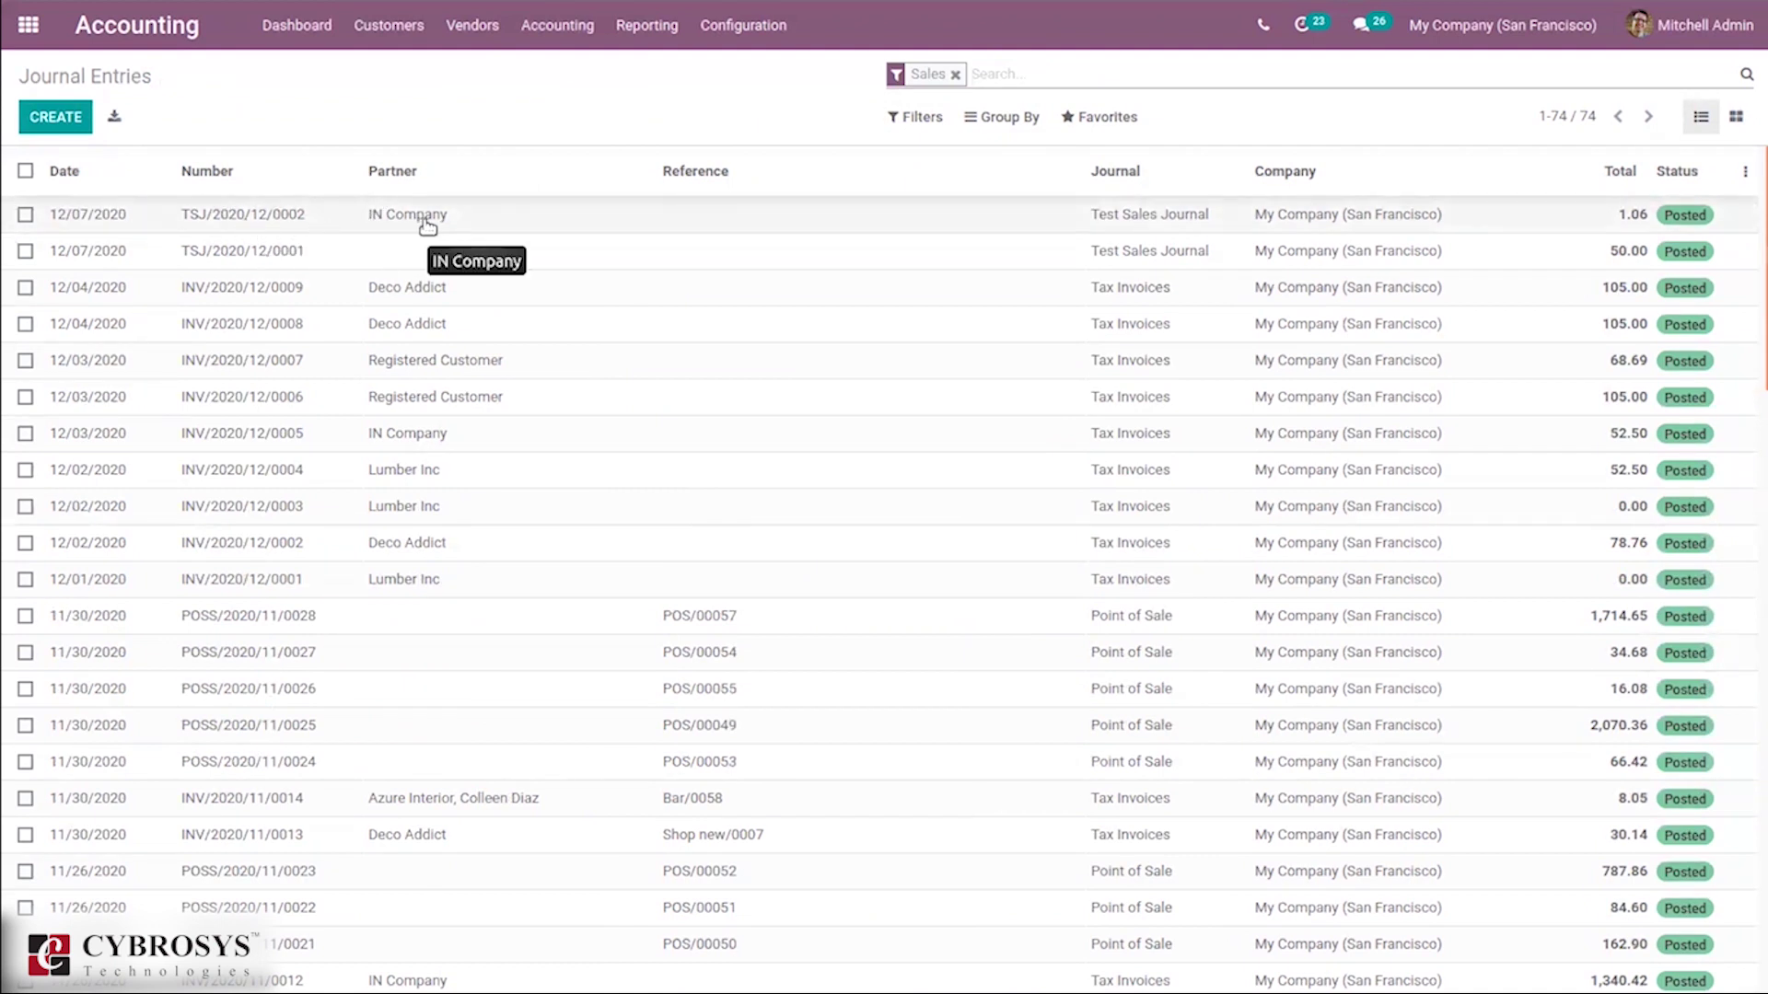
- Open IN Company's Test Sales Journal entry, check its journal items and invoice lines, and return to the journal entries list
left_click(1172, 221)
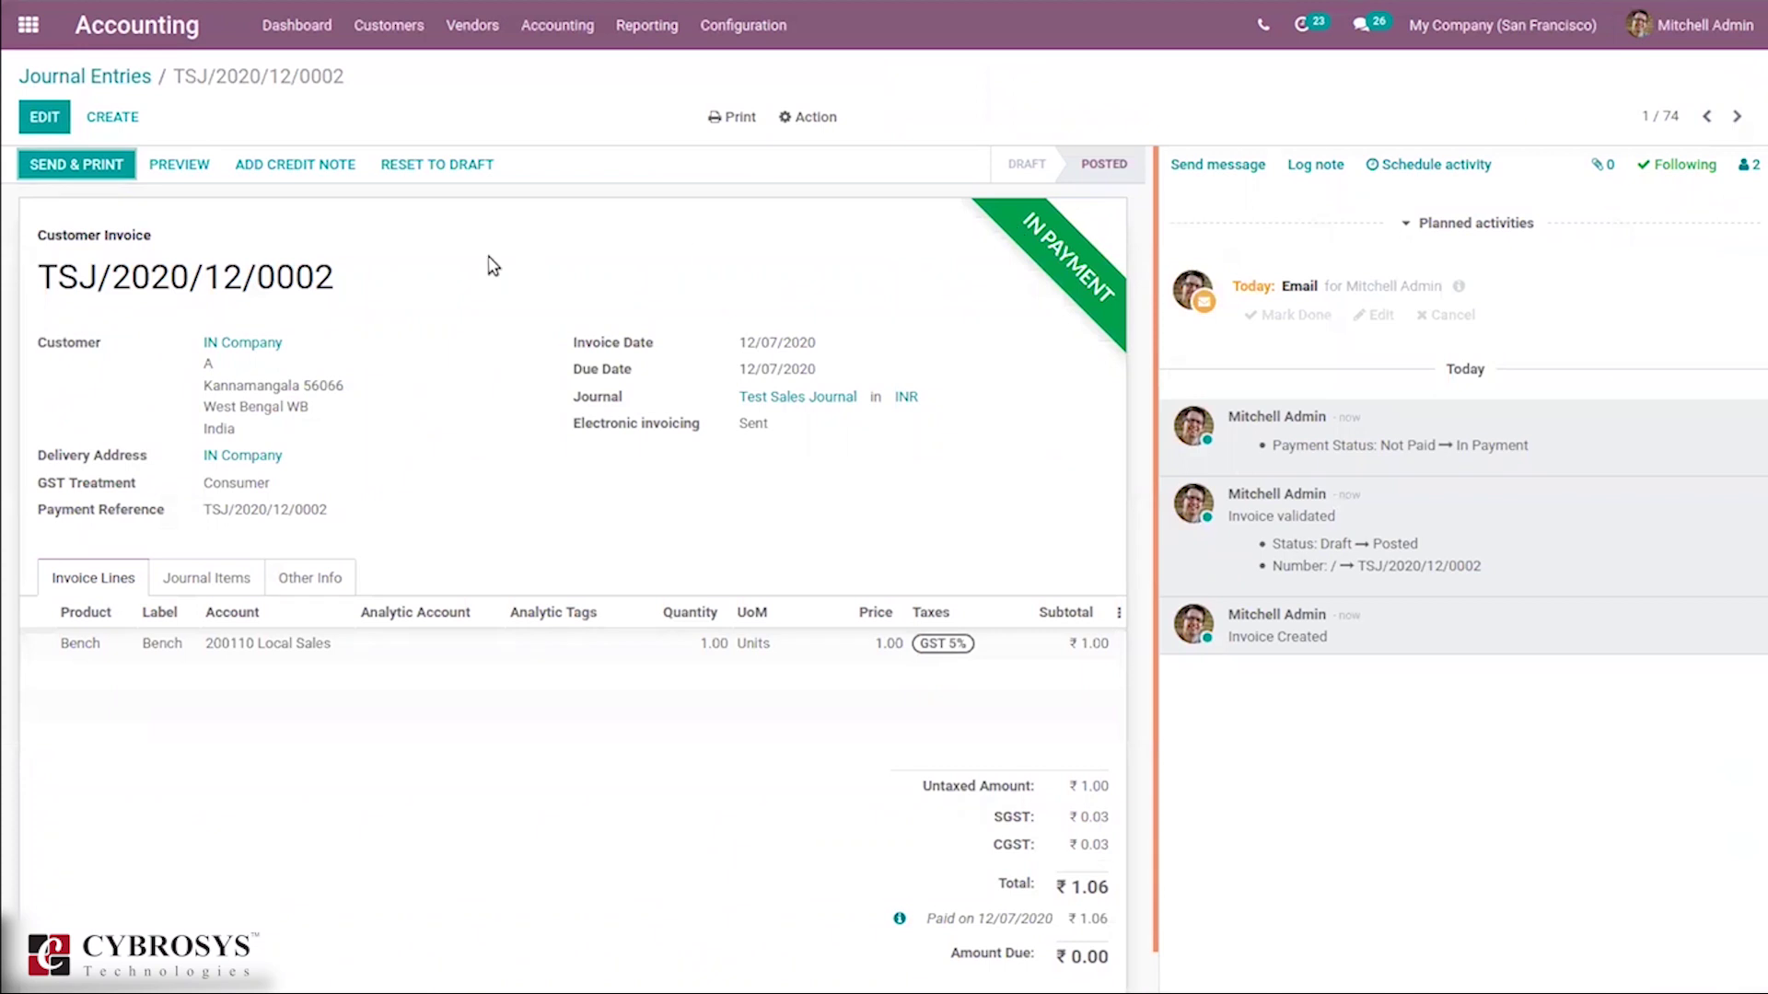
left_click(204, 578)
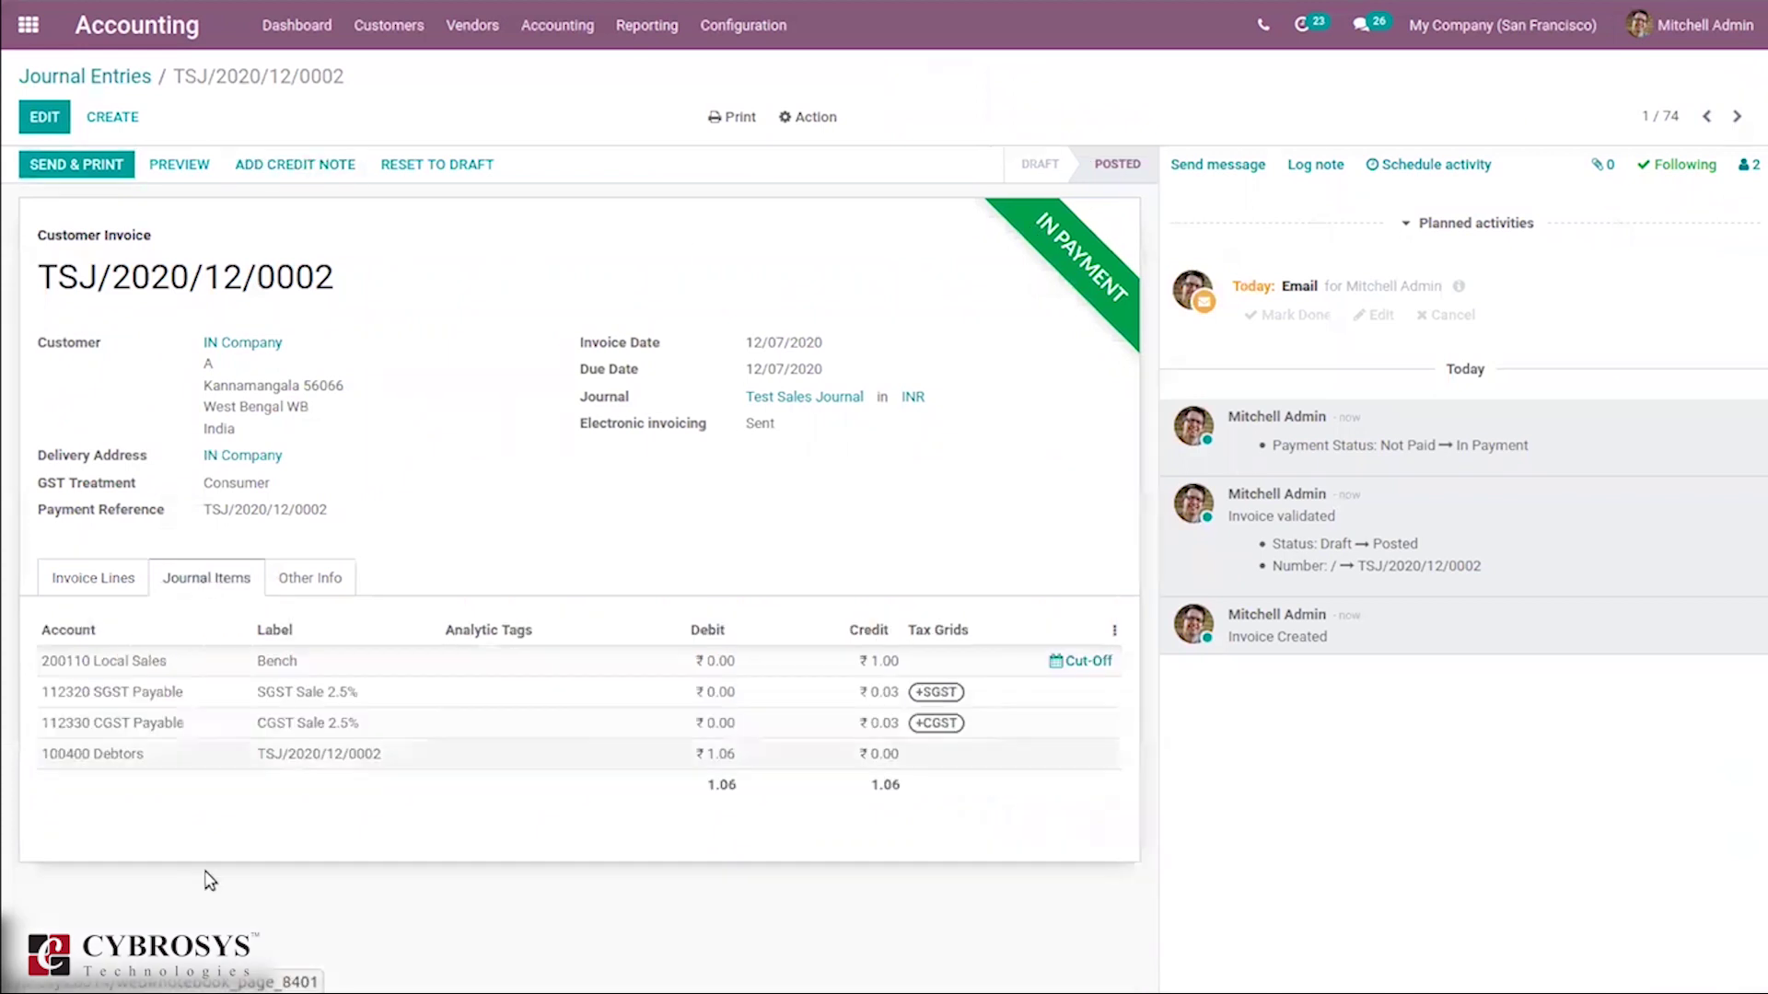
left_click(89, 571)
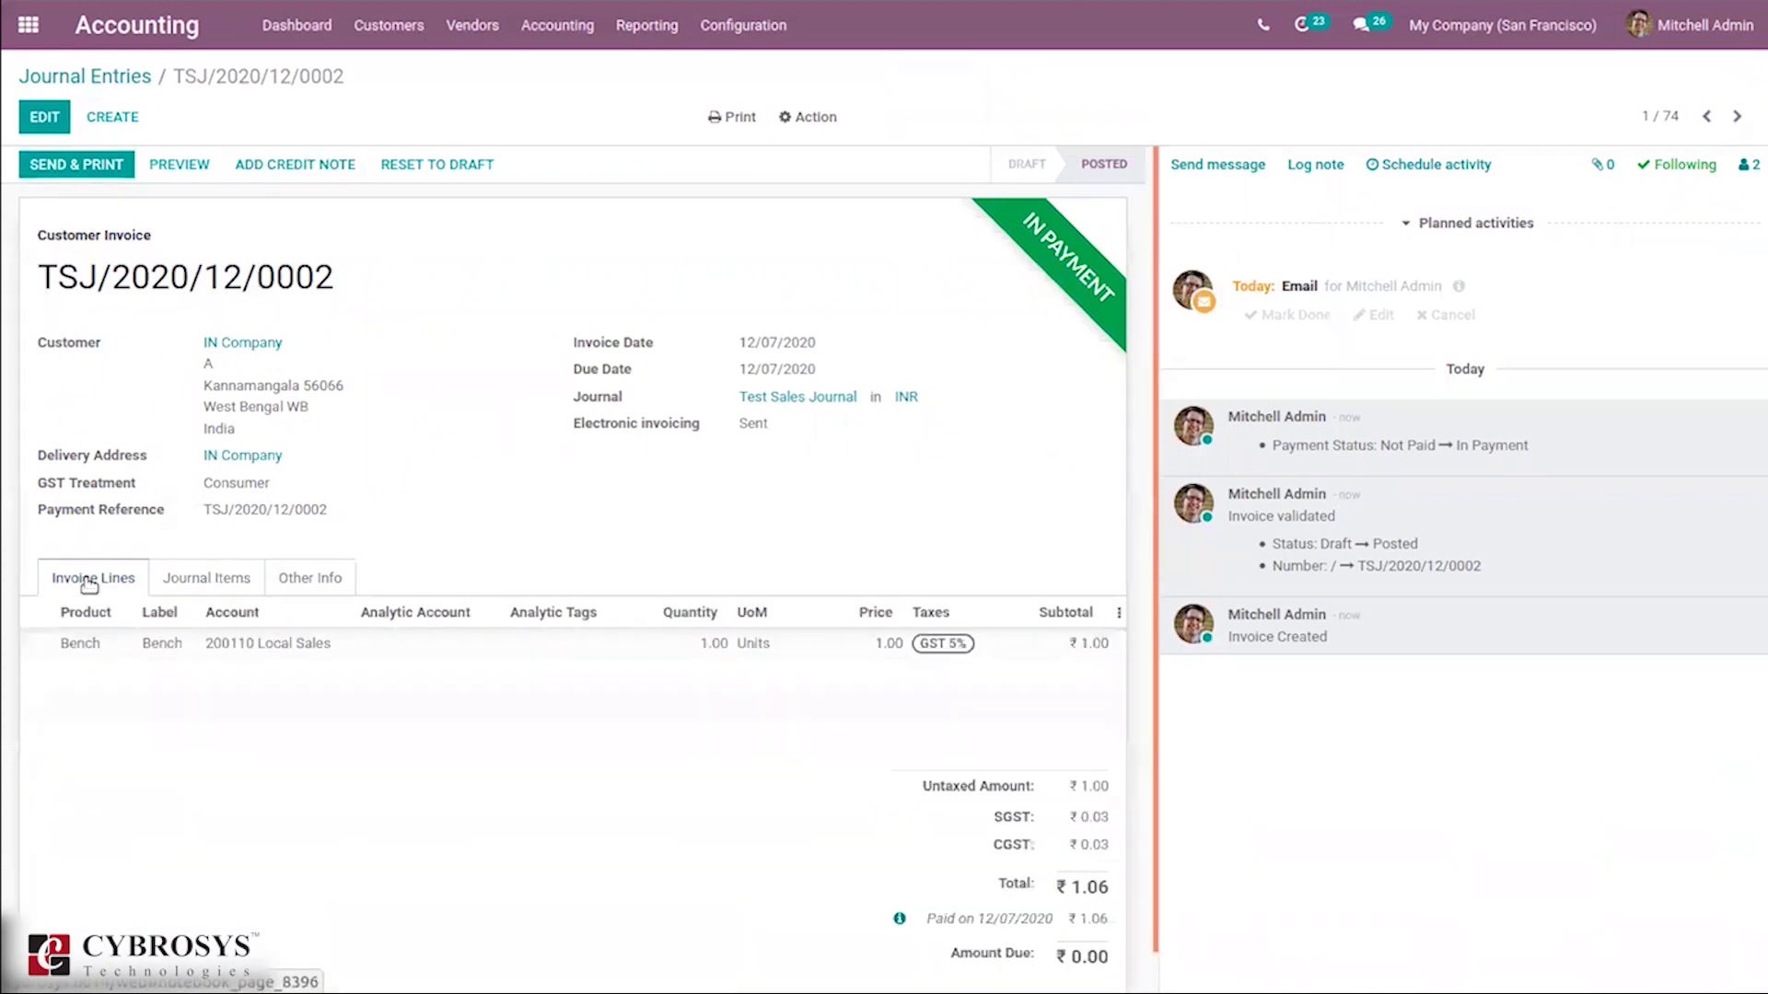
left_click(126, 81)
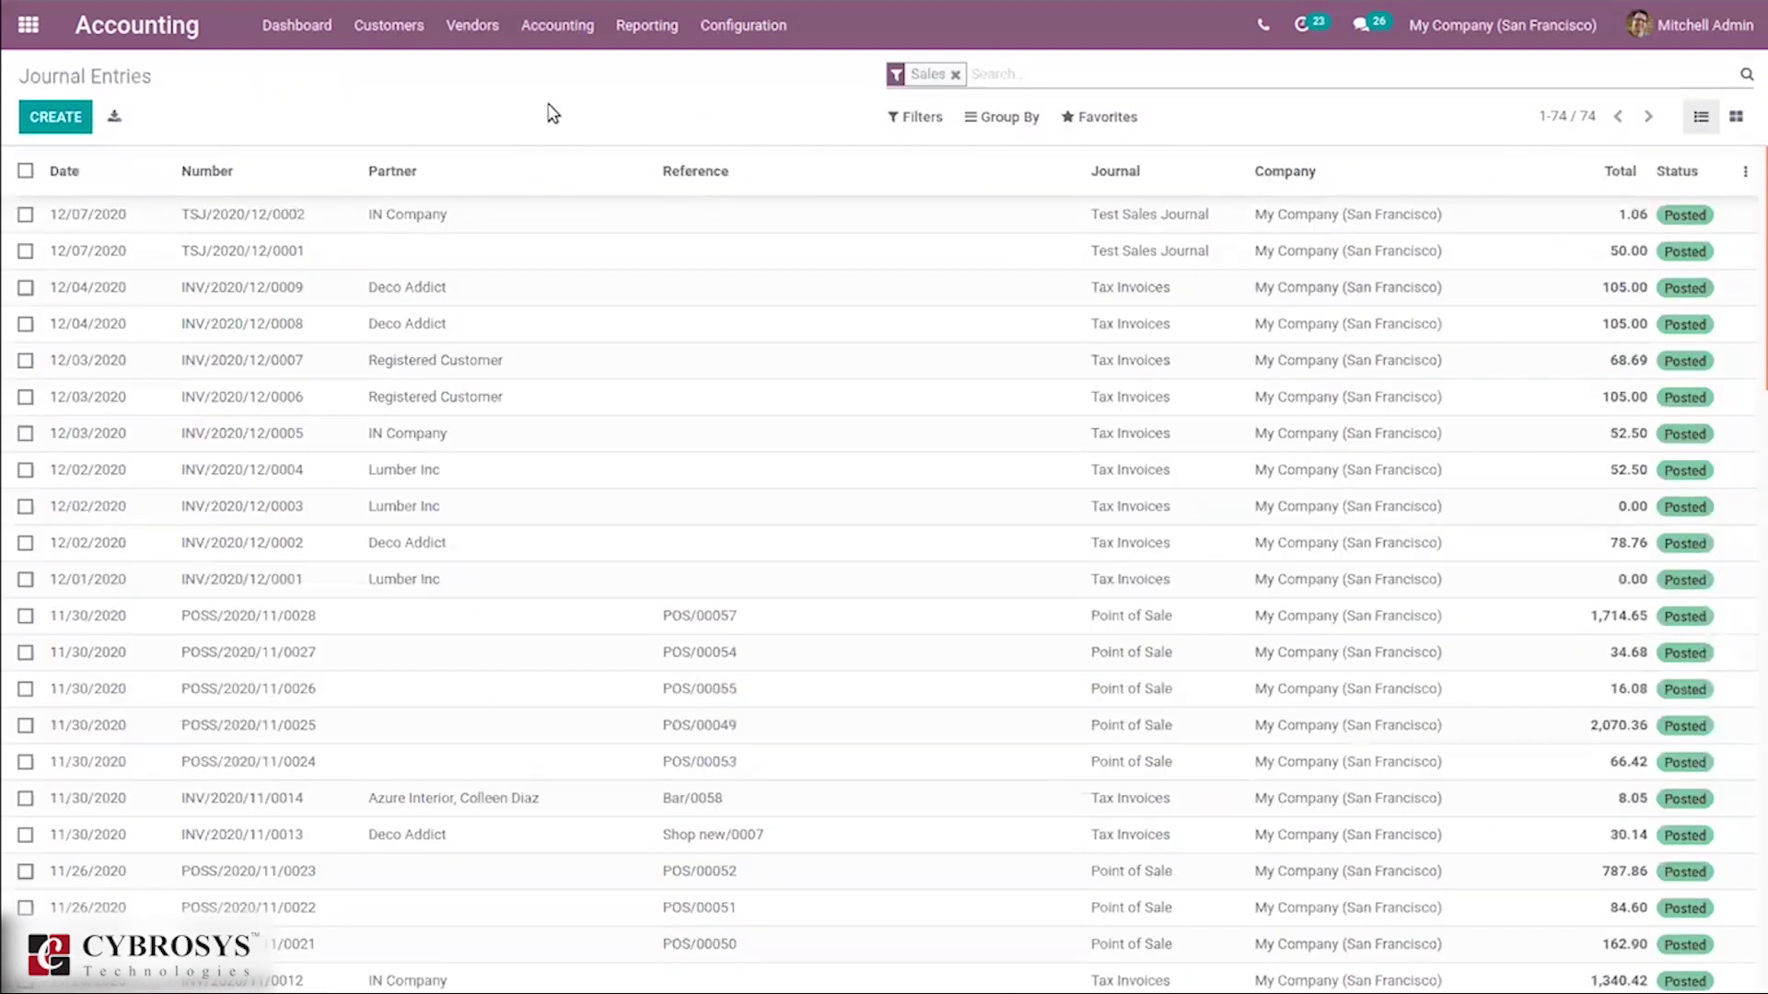